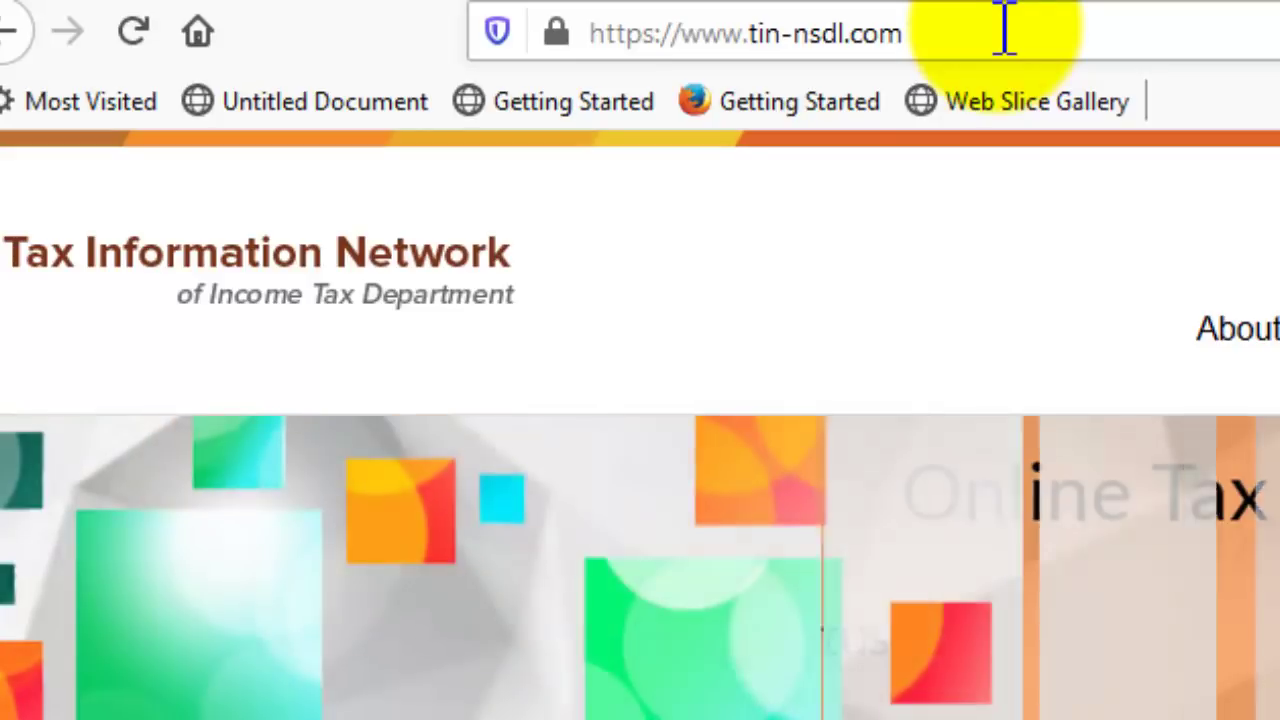
Open the e-TDS/e-TCS RPU page from the e-TDS/e-TCS services on the tin-nsdl.com website.
left_click(1023, 34)
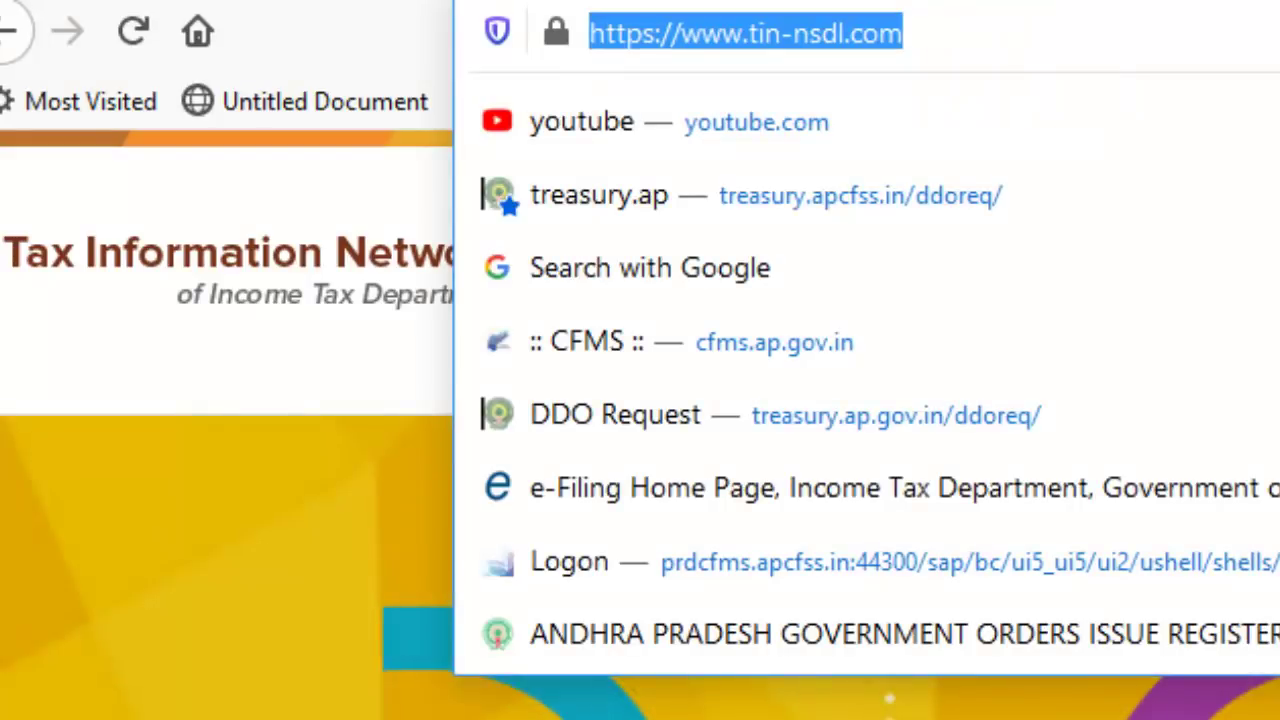
left_click(184, 328)
mouse_move(772, 112)
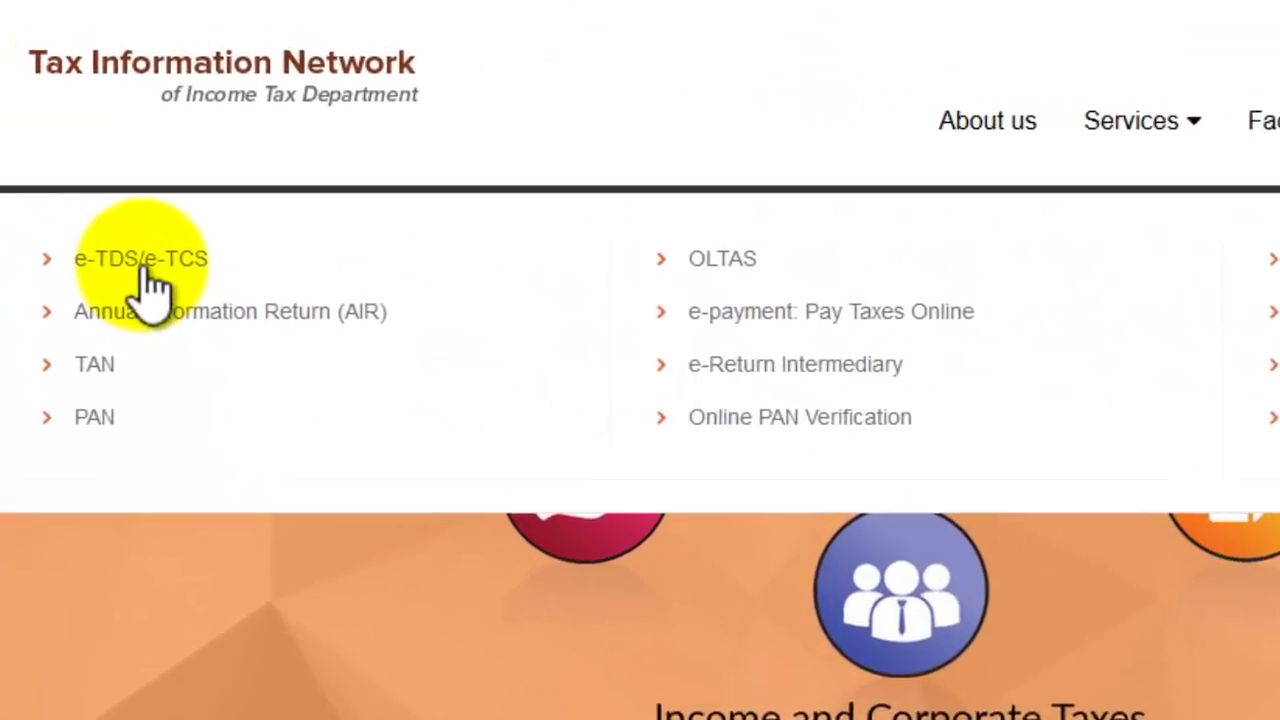
left_click(158, 278)
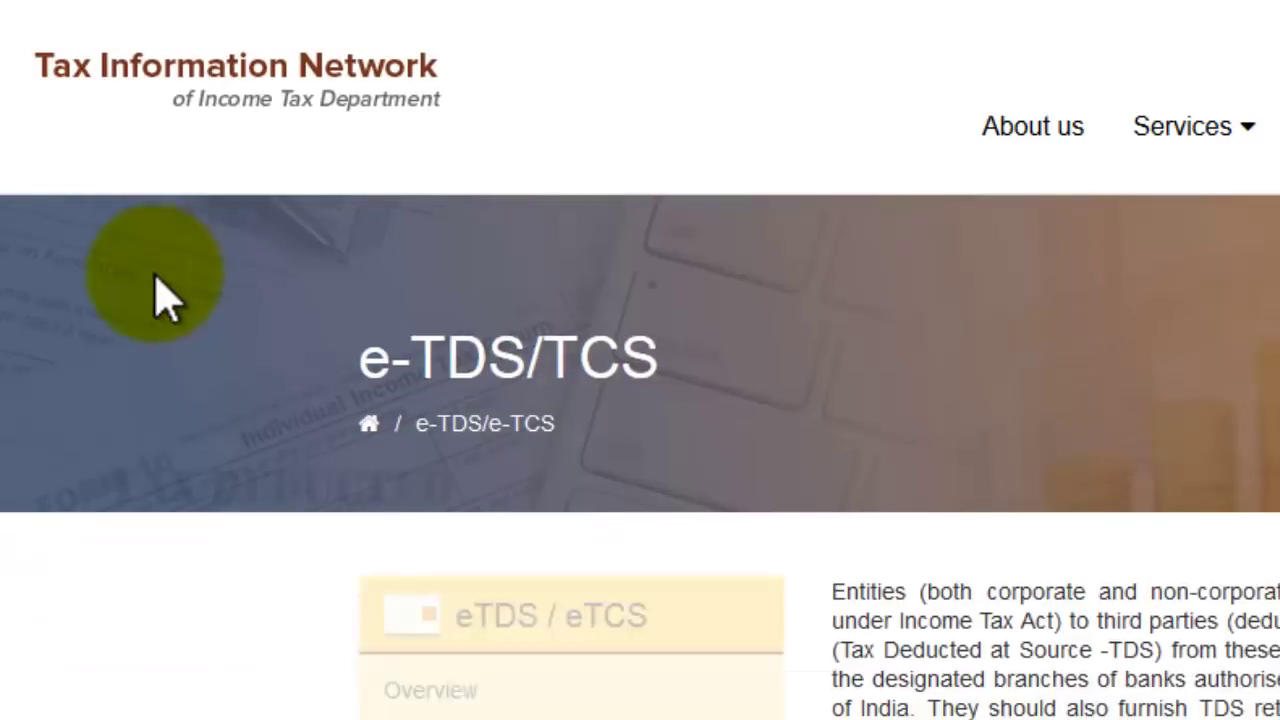
scroll(271, 545, "down", 2)
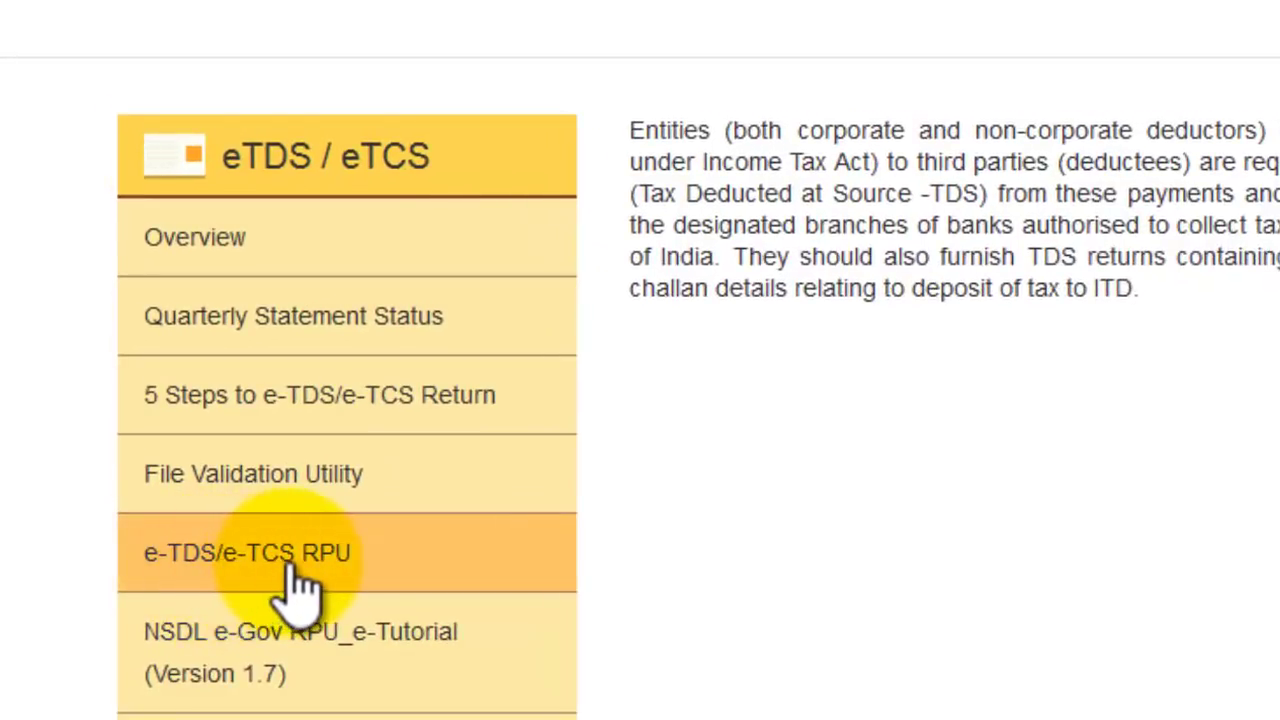
left_click(297, 578)
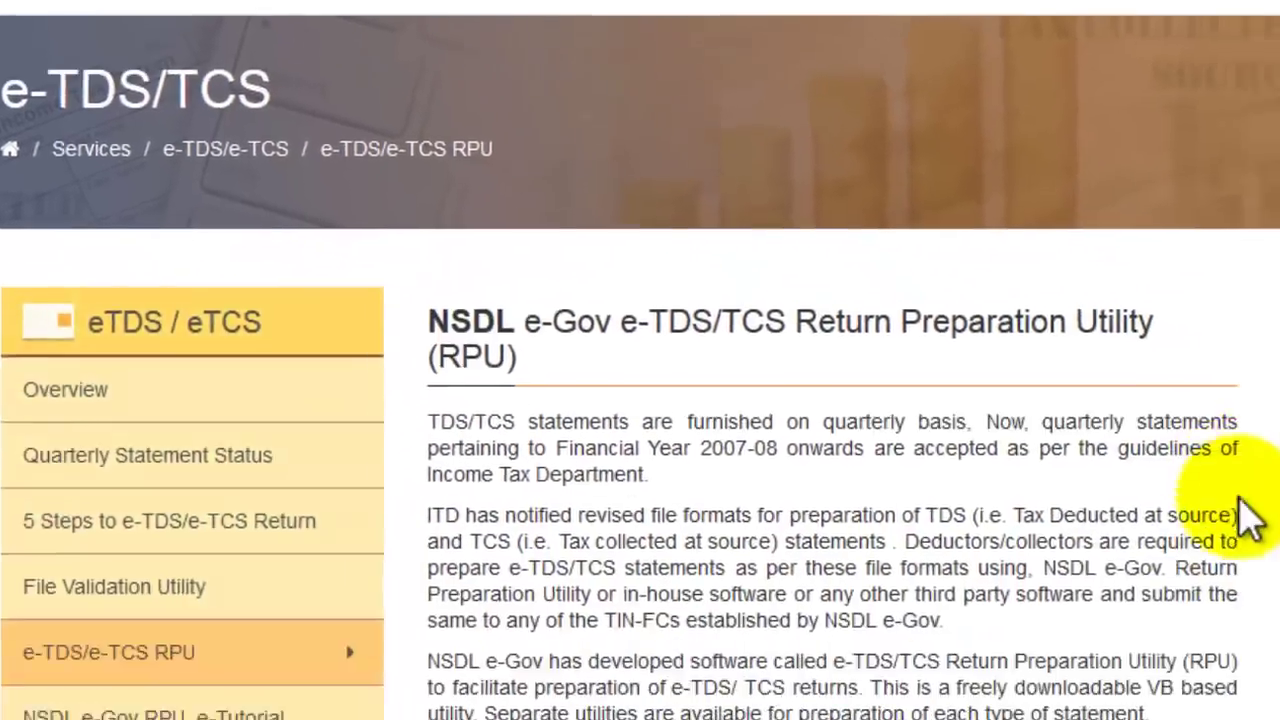
Download RPU version 3.1 for quarterly returns and save the RPU_3.1.zip file.
scroll(849, 346, "down", 4)
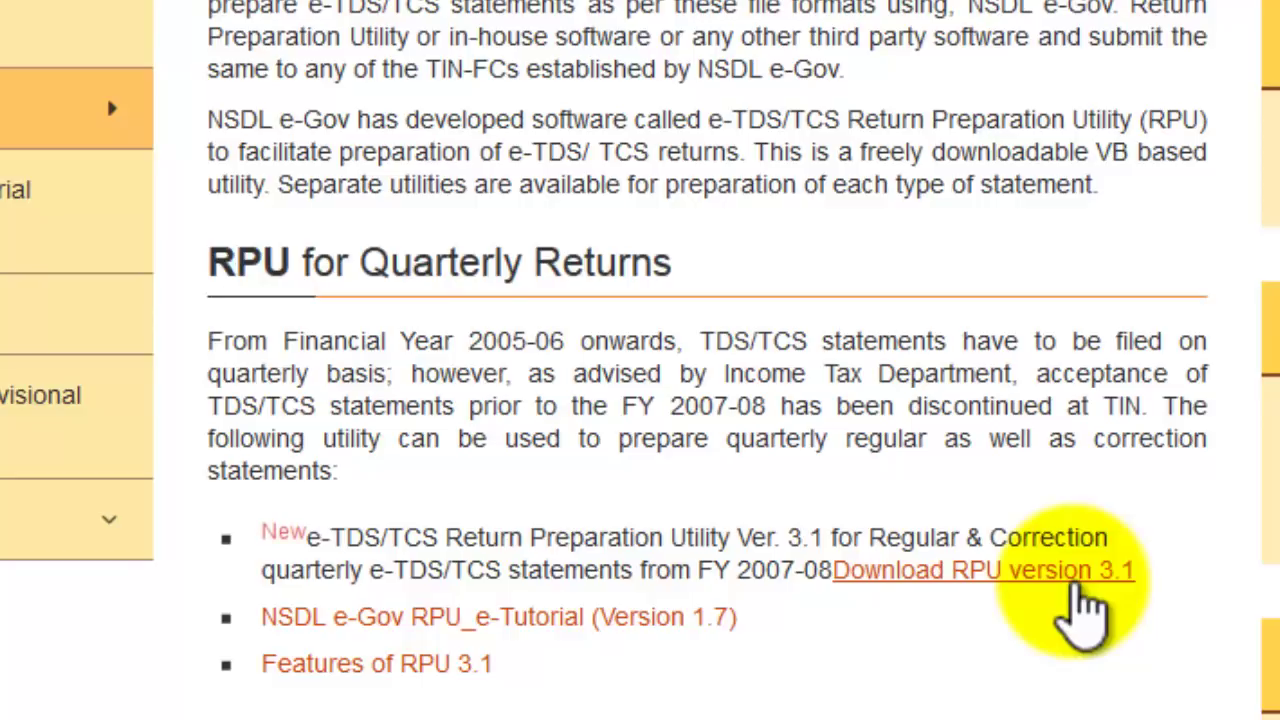
left_click(1078, 584)
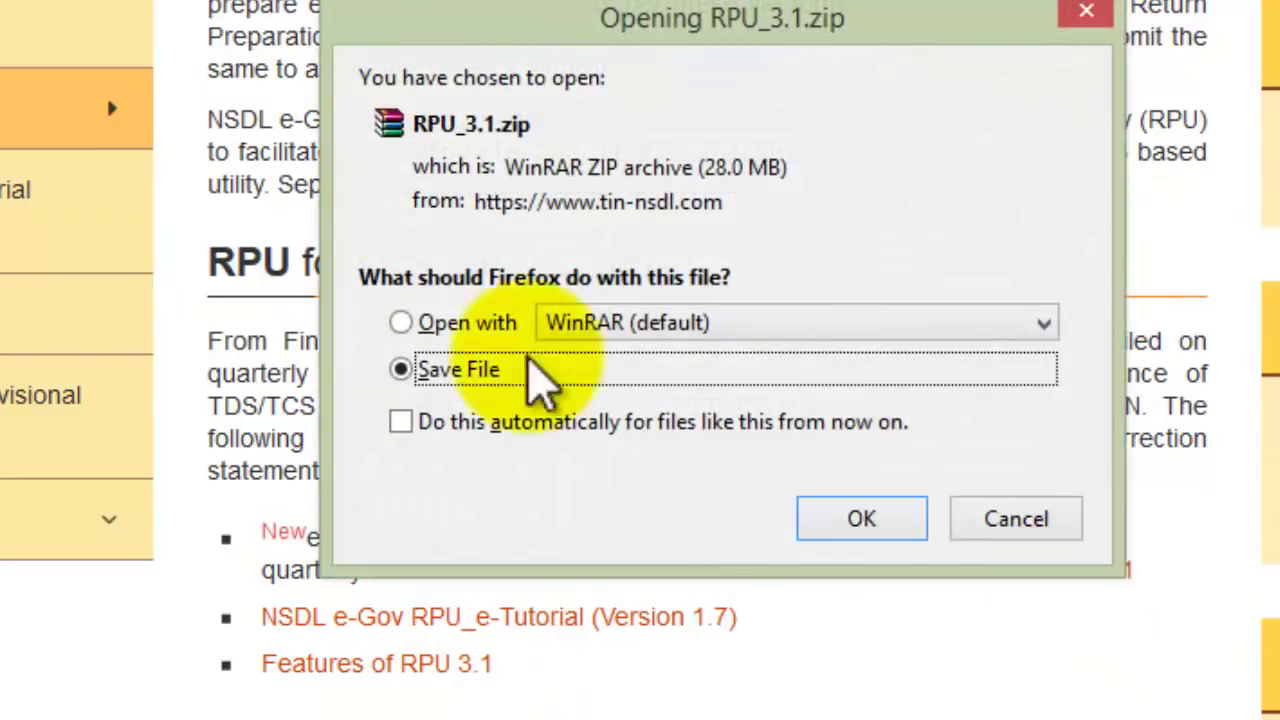
left_click(856, 530)
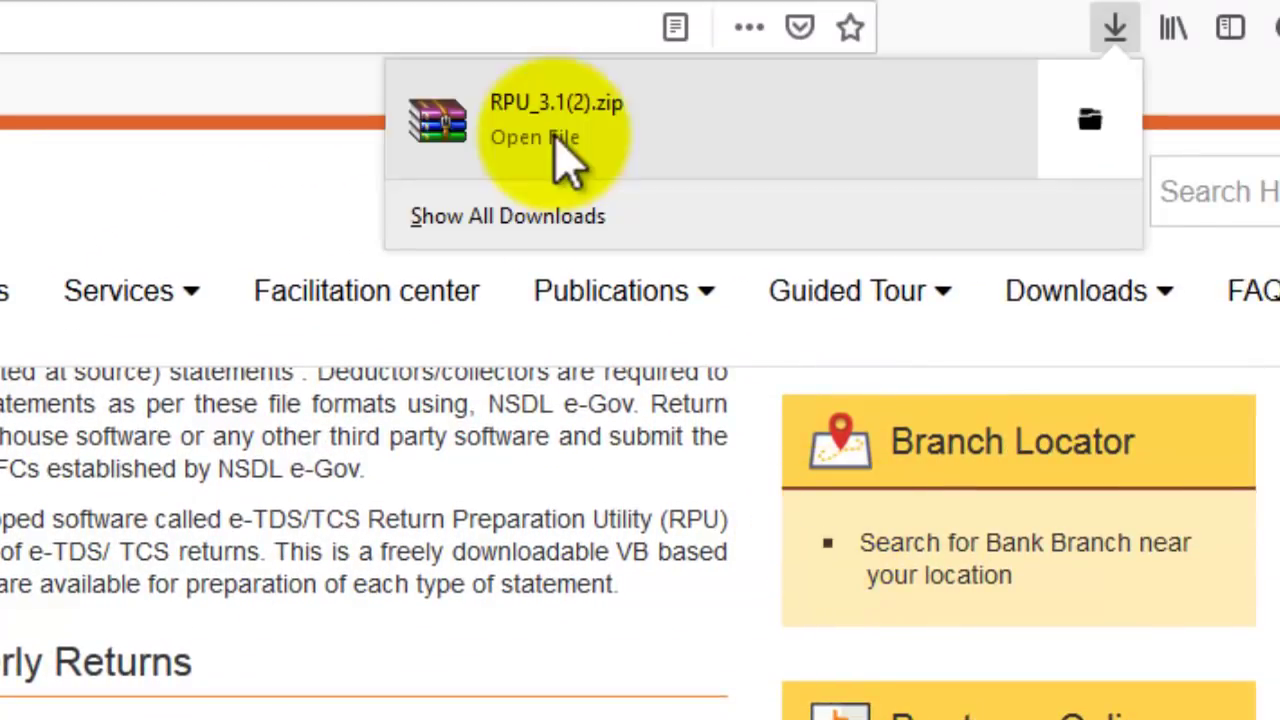
Open the downloaded RPU archive in WinRAR, extract it to D:\TDS2, and close the archive.
left_click(535, 110)
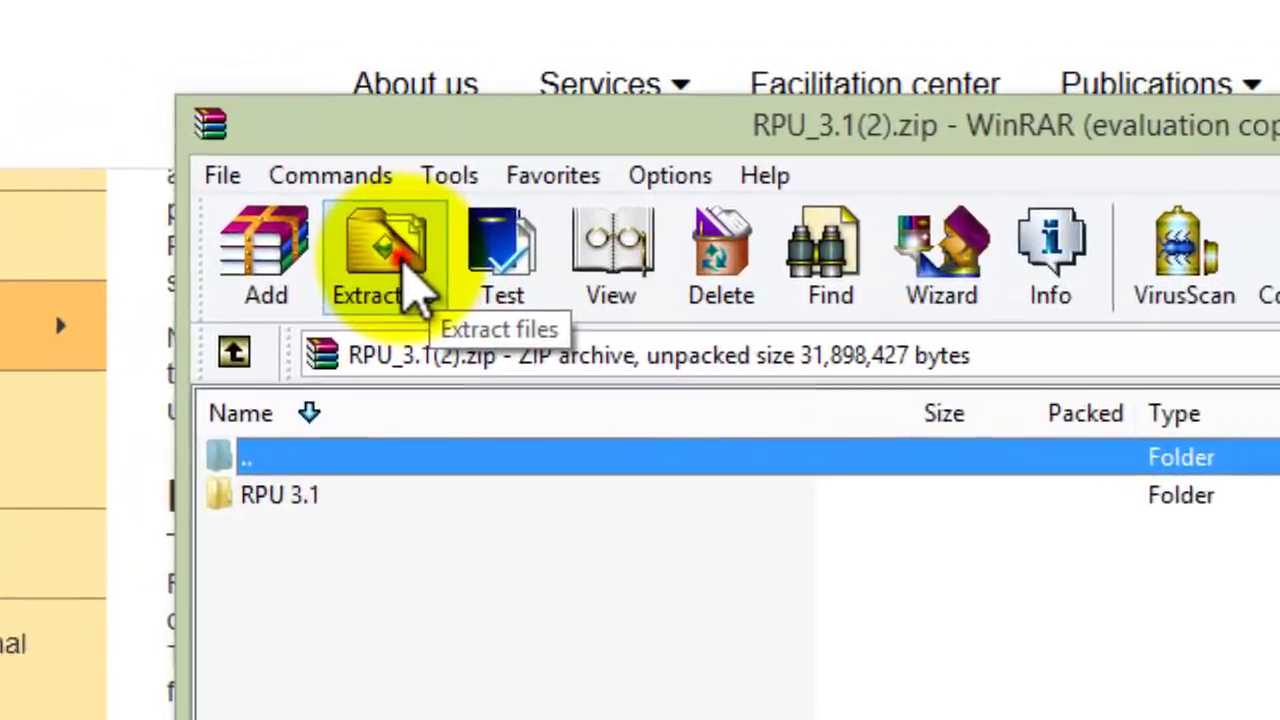
left_click(241, 152)
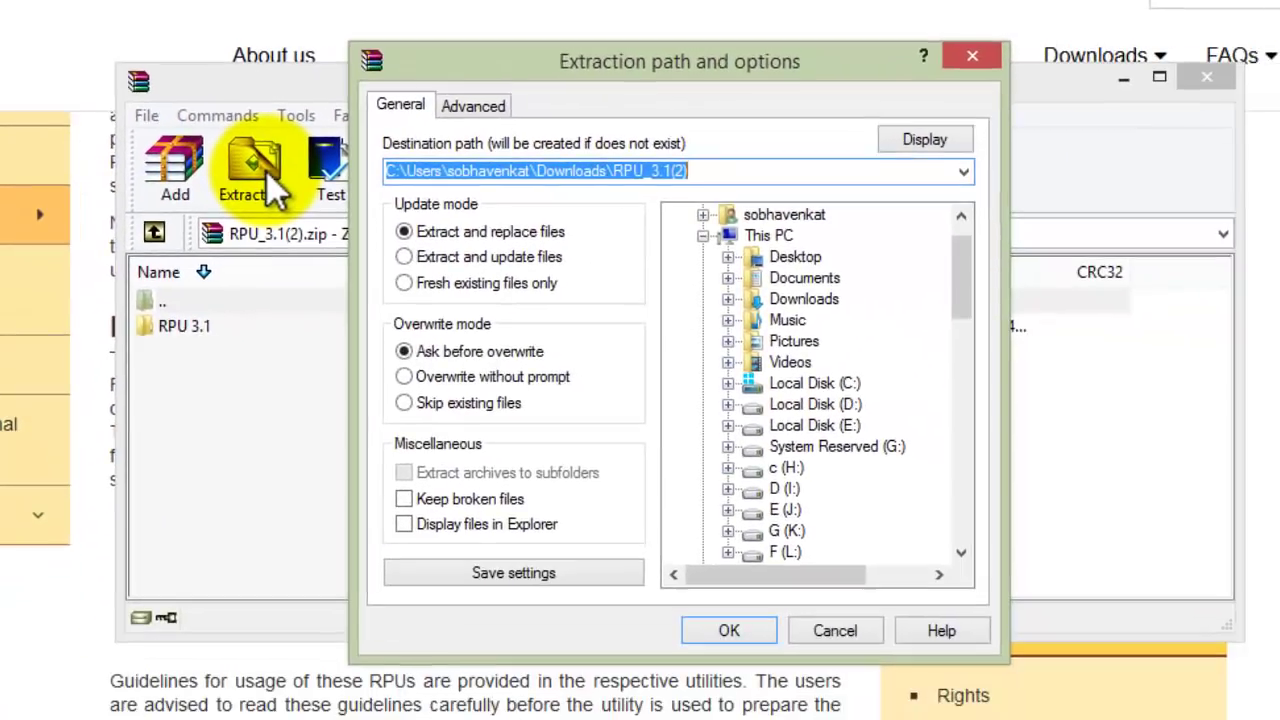
left_click(839, 401)
left_click(588, 176)
left_click(587, 173)
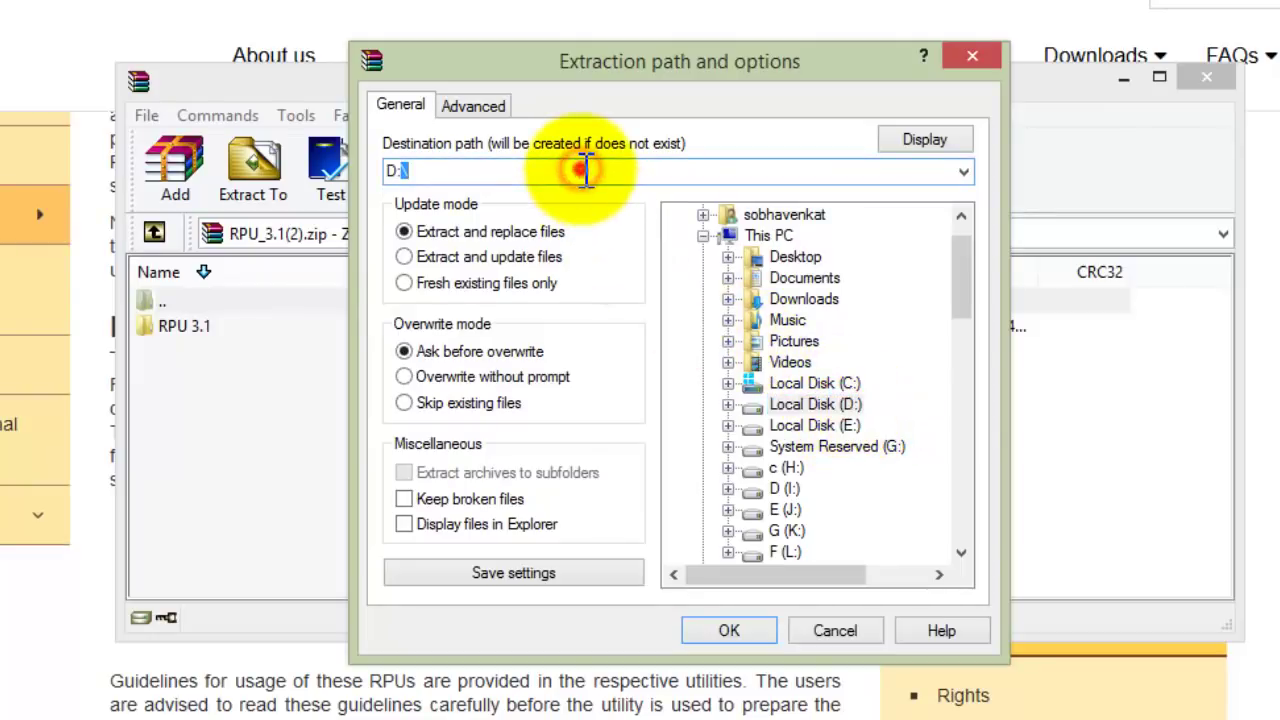
type("TD")
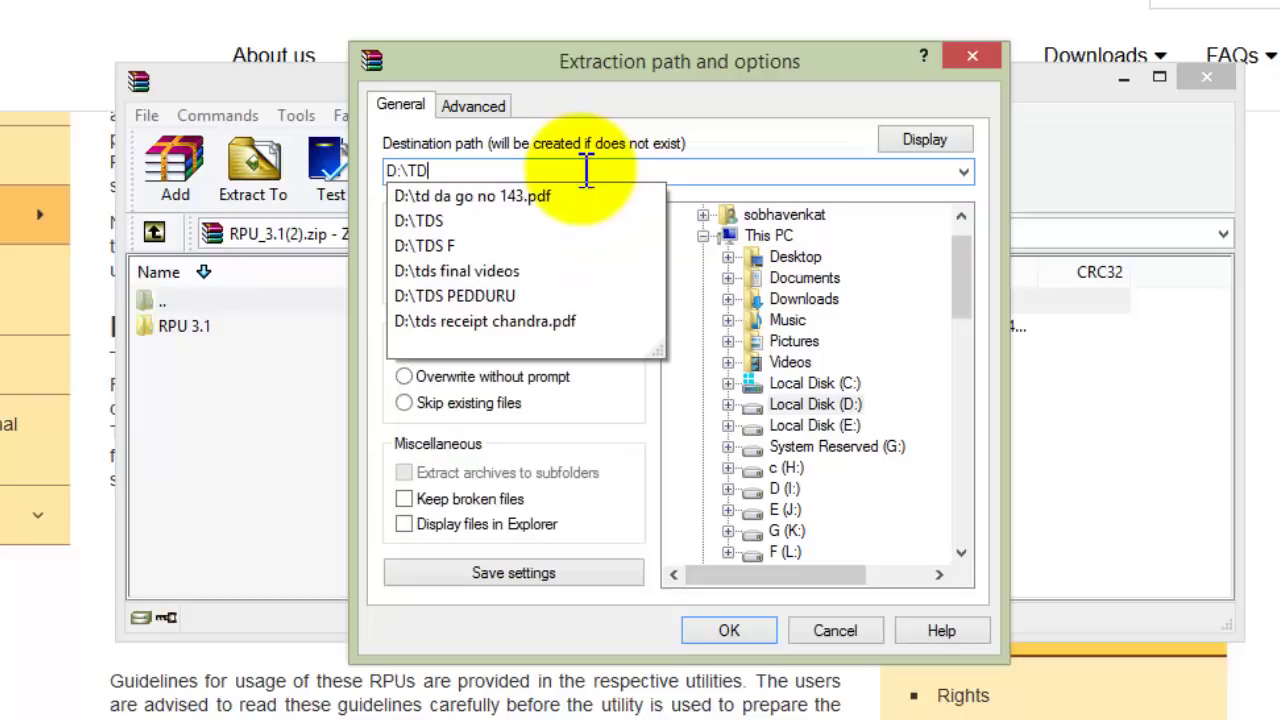
type("S")
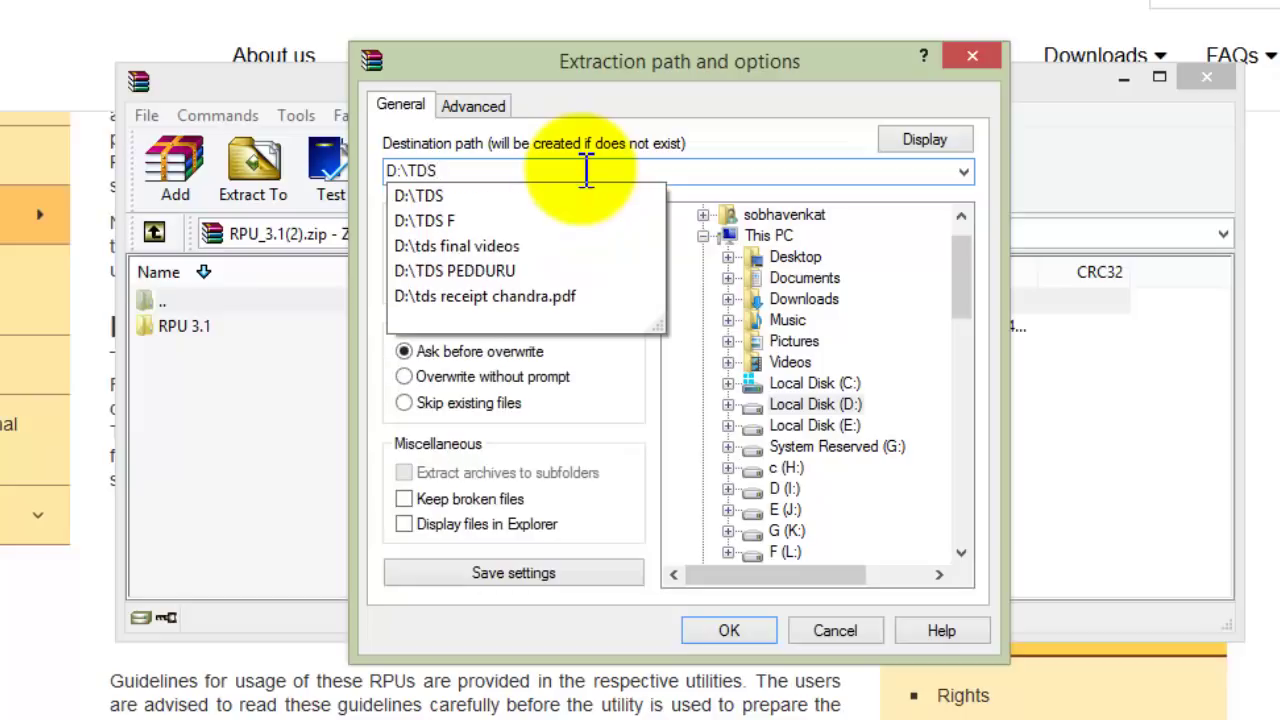
type("2")
left_click(742, 630)
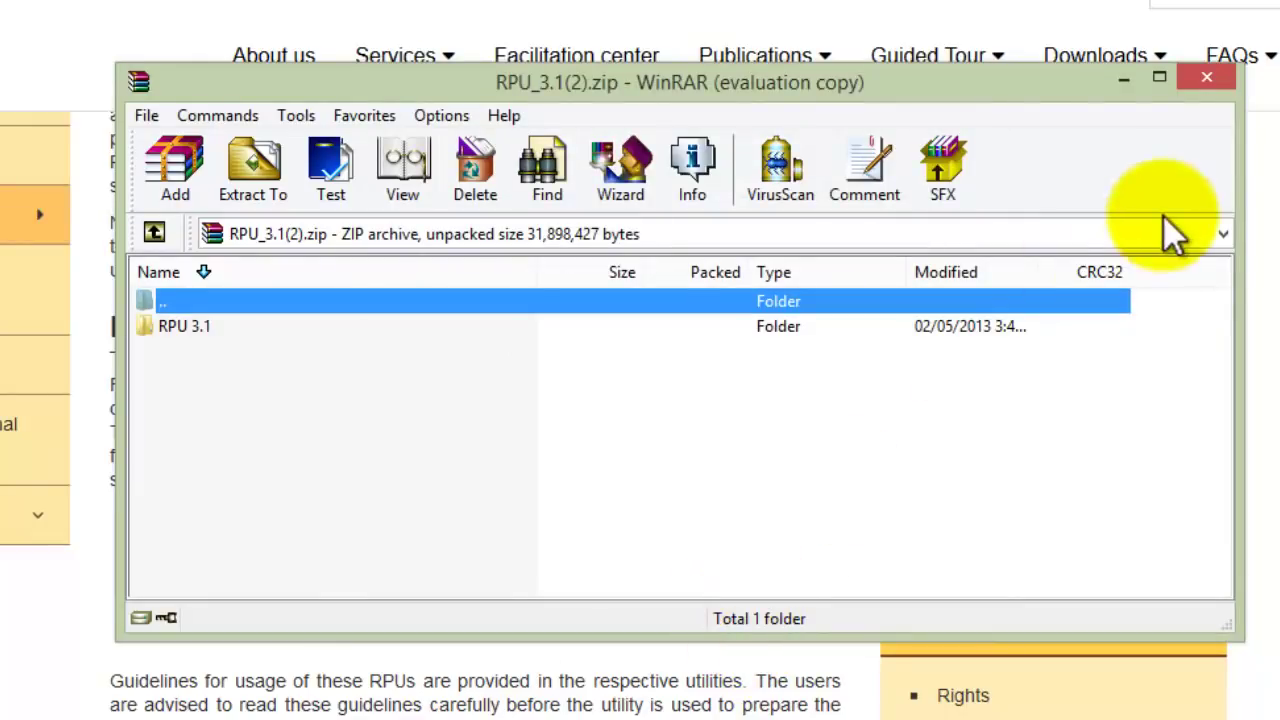
left_click(1207, 79)
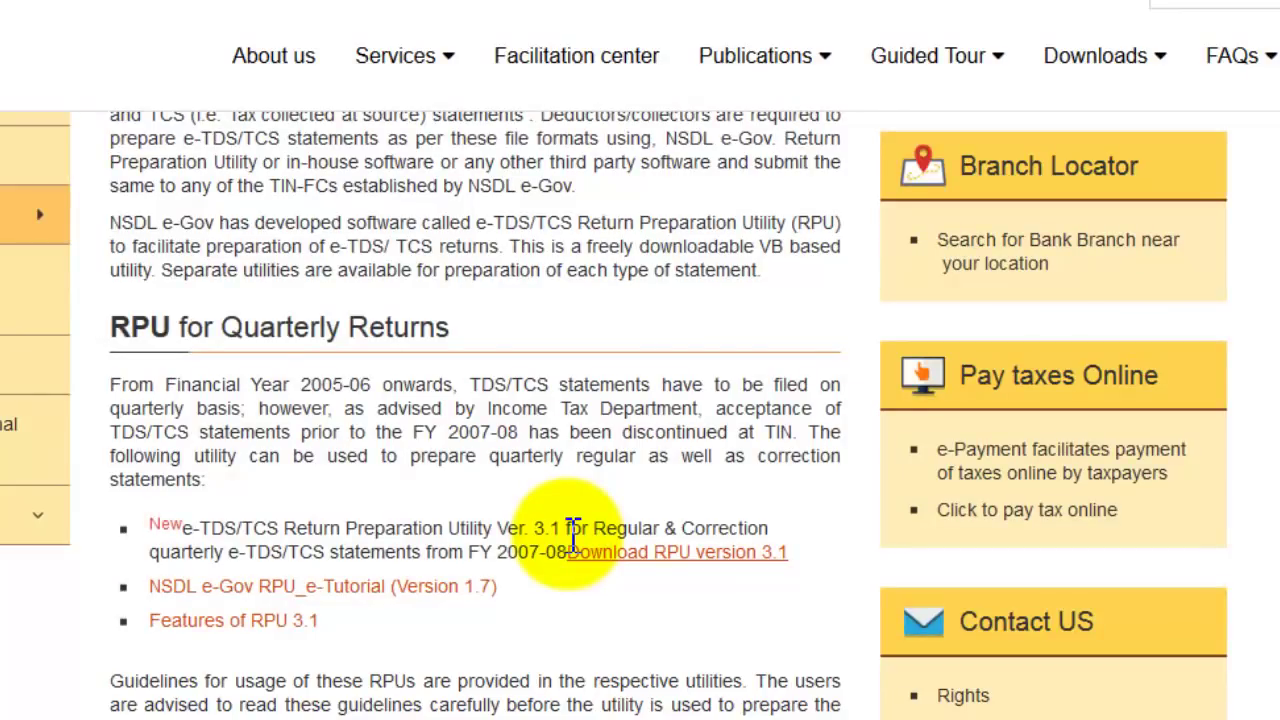
Switch to File Explorer, open the RPU 3.1 folder in E:\tds and launch TDS_RPU_3.1.jar.
left_click(240, 719)
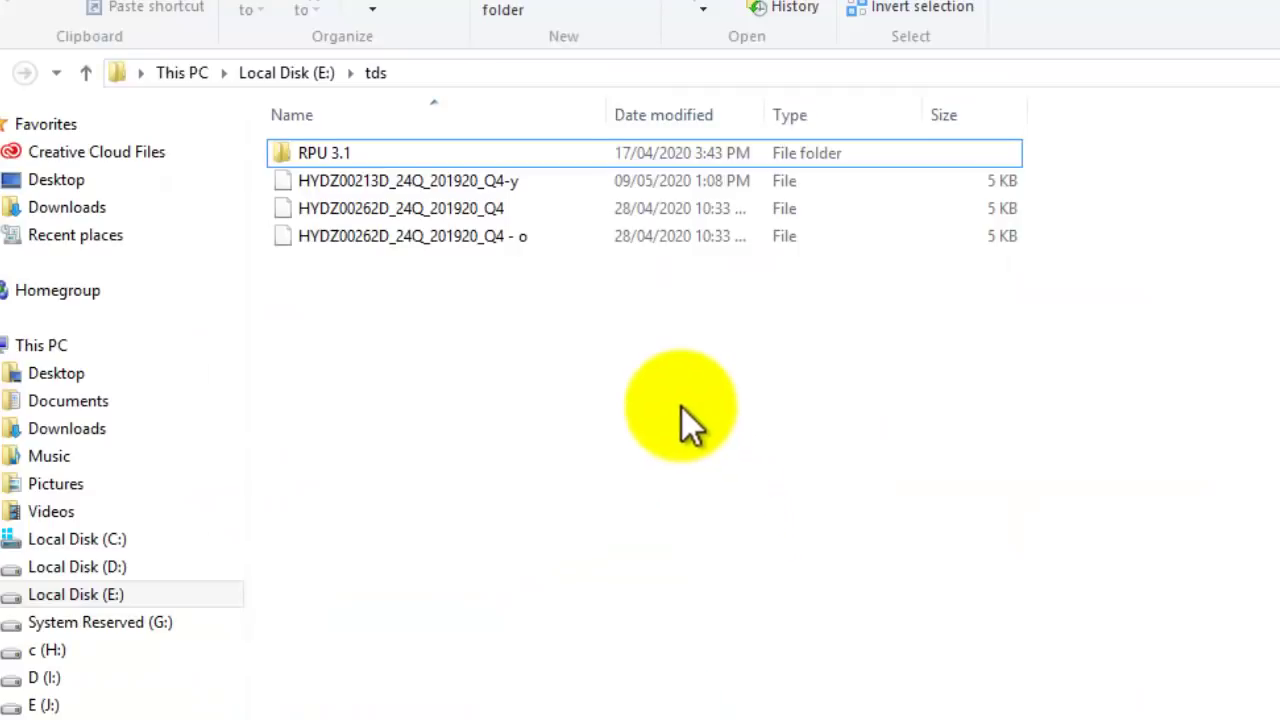
double_click(353, 152)
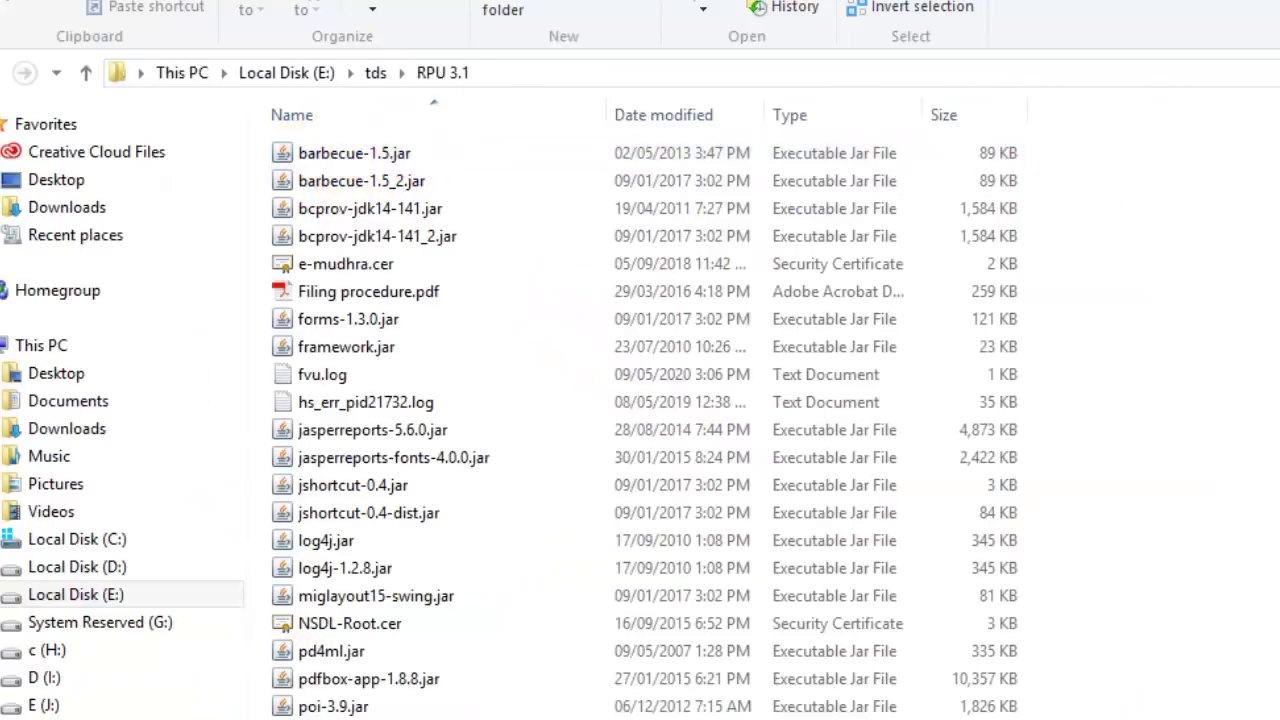
scroll(1262, 288, "down", 1)
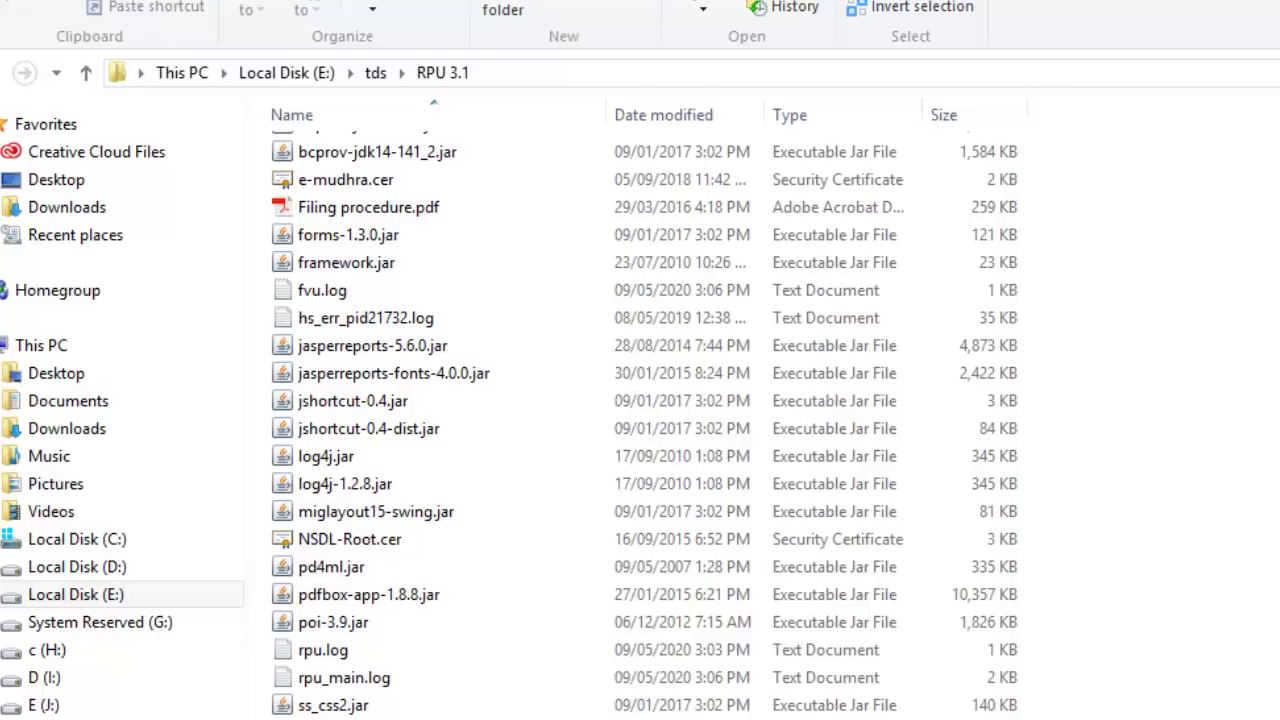
scroll(640, 420, "up", 1)
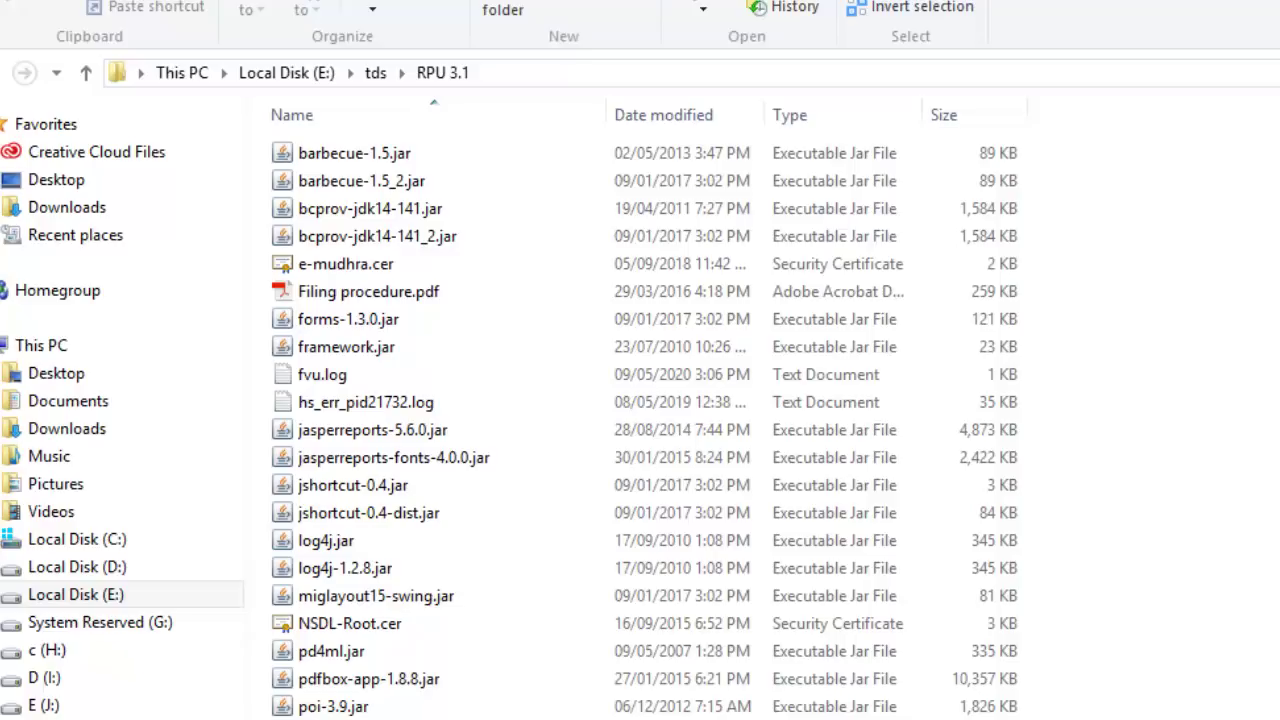
scroll(640, 420, "down", 1)
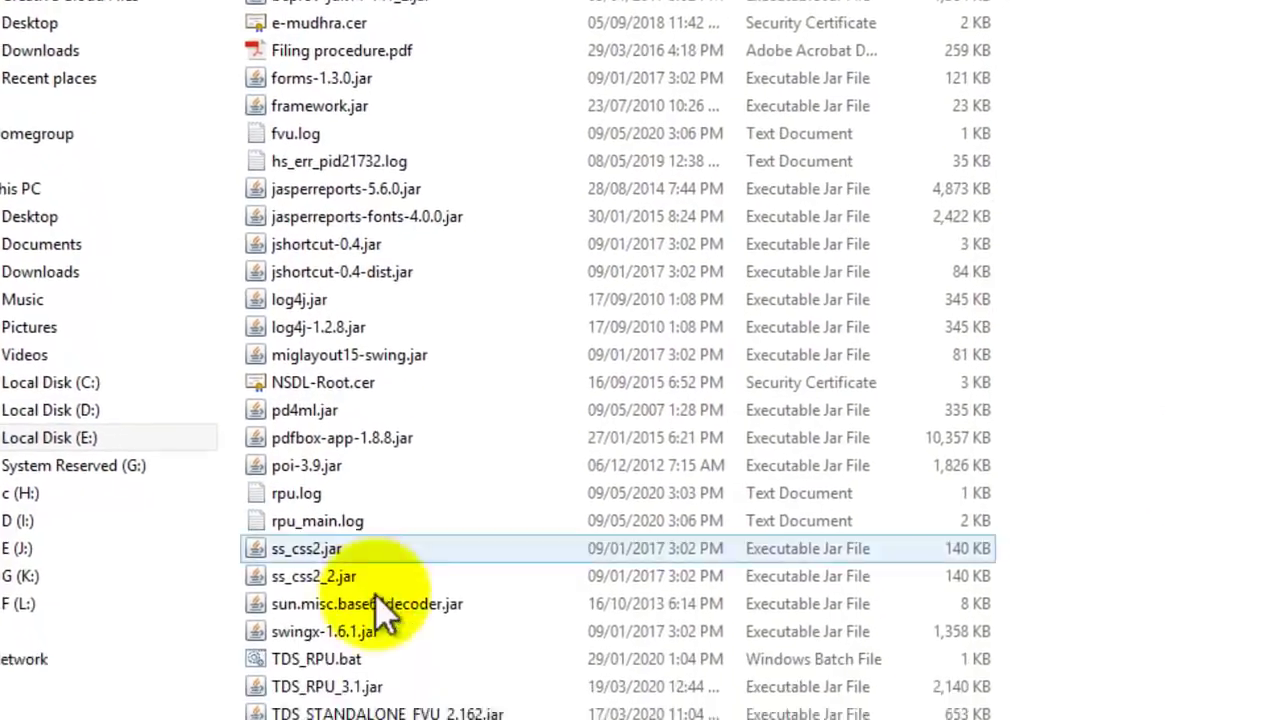
scroll(430, 230, "up", 1)
left_click(585, 320)
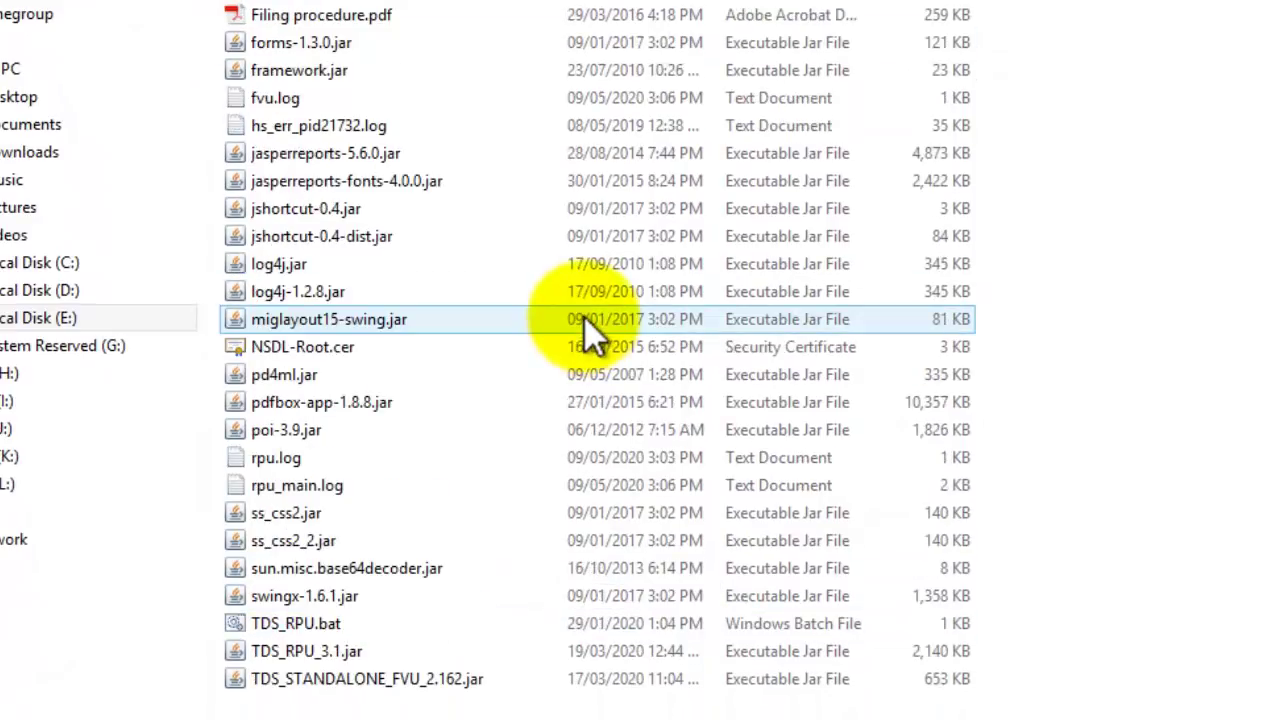
scroll(294, 655, "down", 1)
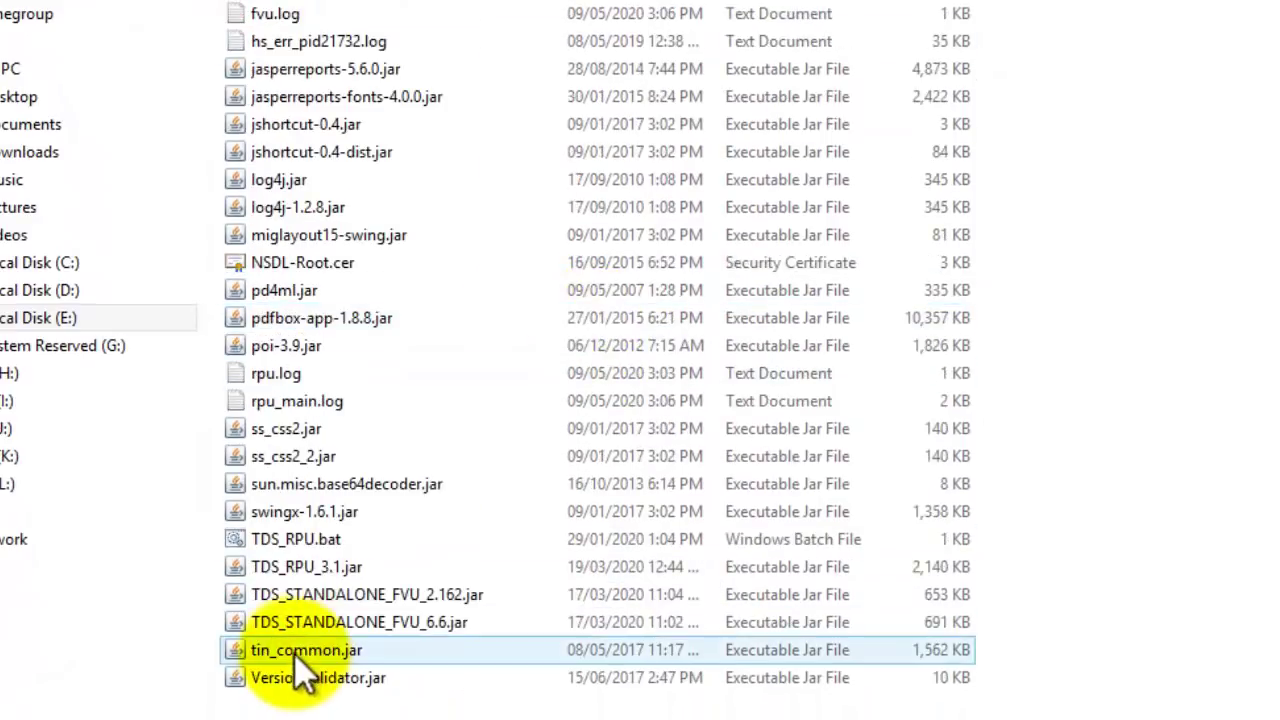
left_click(304, 571)
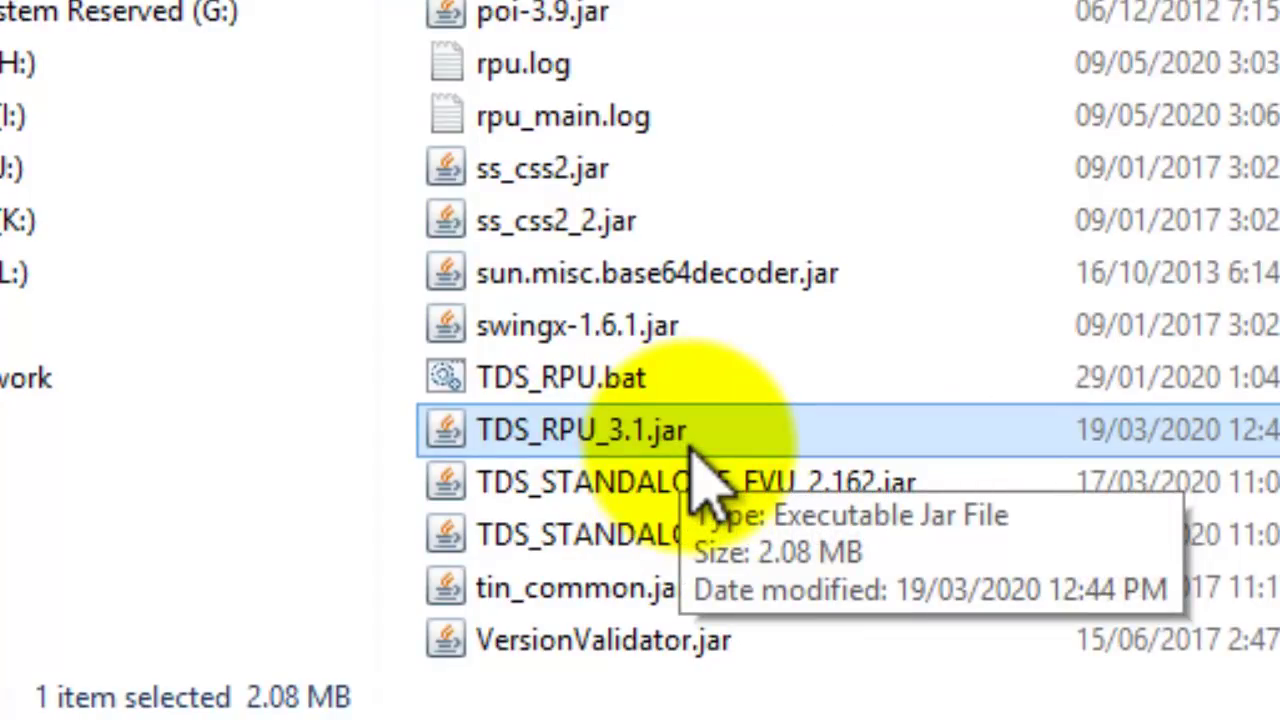
scroll(829, 43, "up", 1)
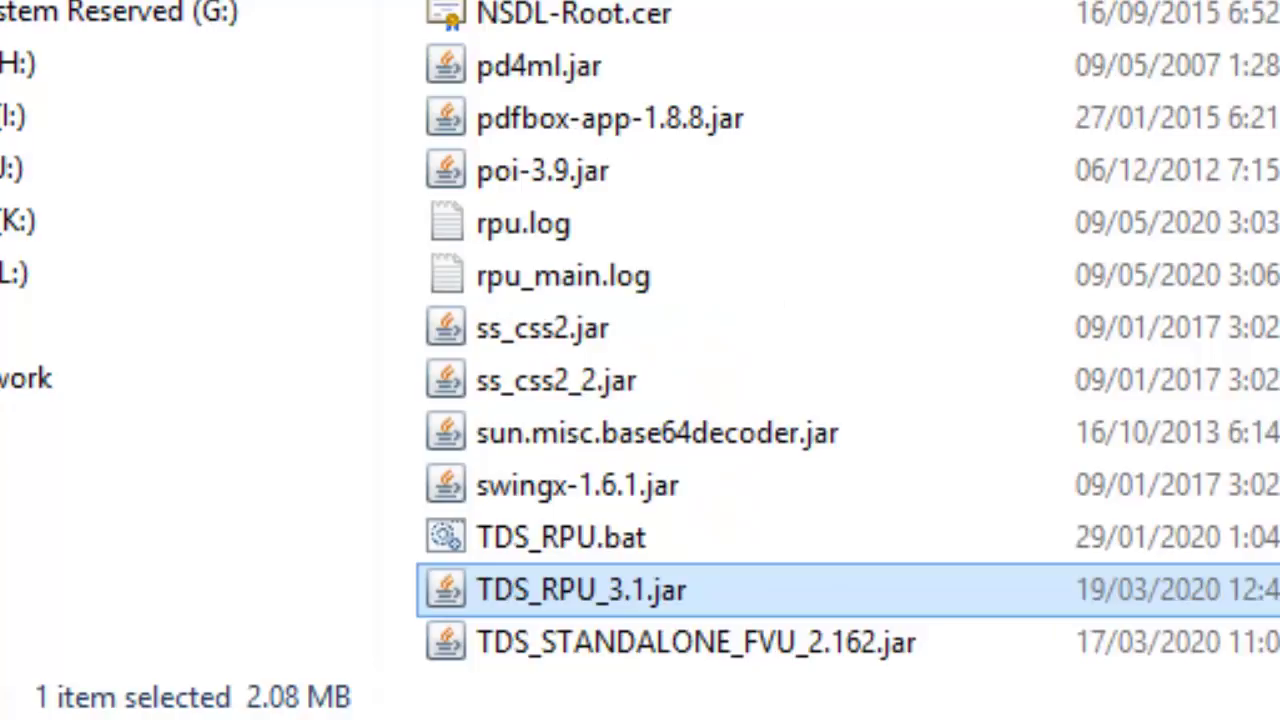
scroll(943, 686, "down", 1)
left_click(607, 433)
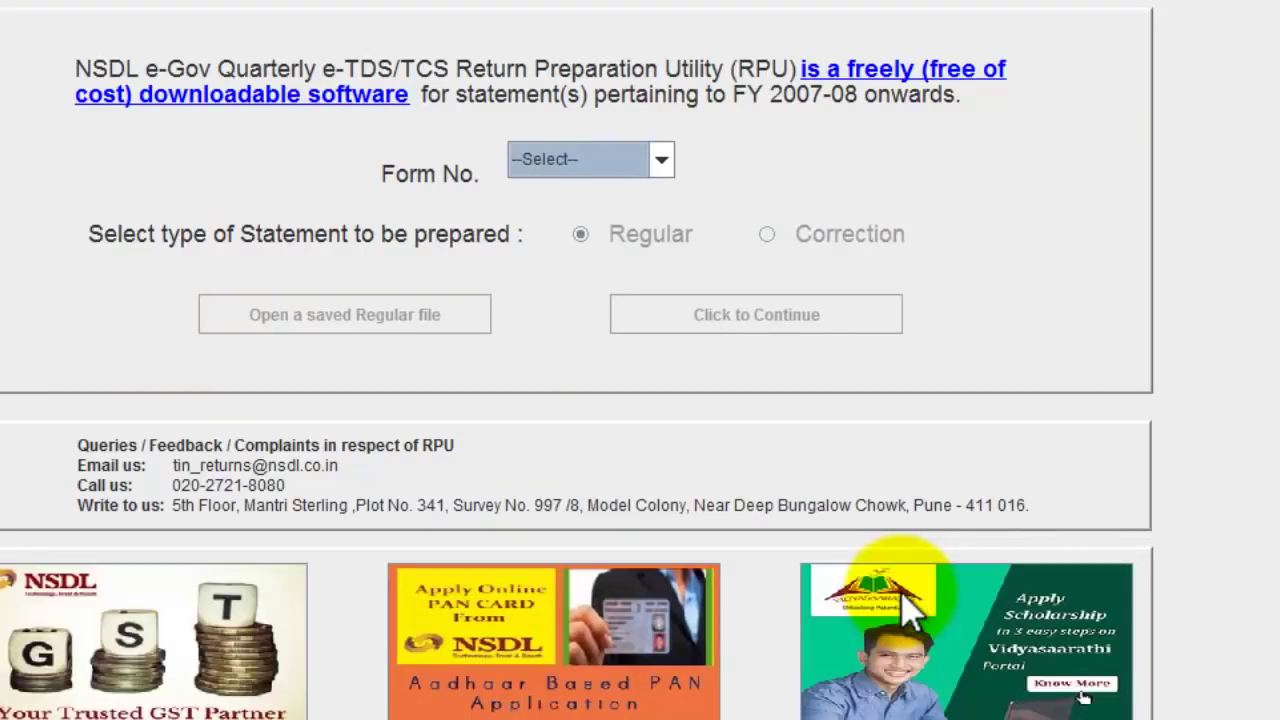
Choose Form No. 24Q with the Regular statement type and continue to the return form.
left_click(630, 160)
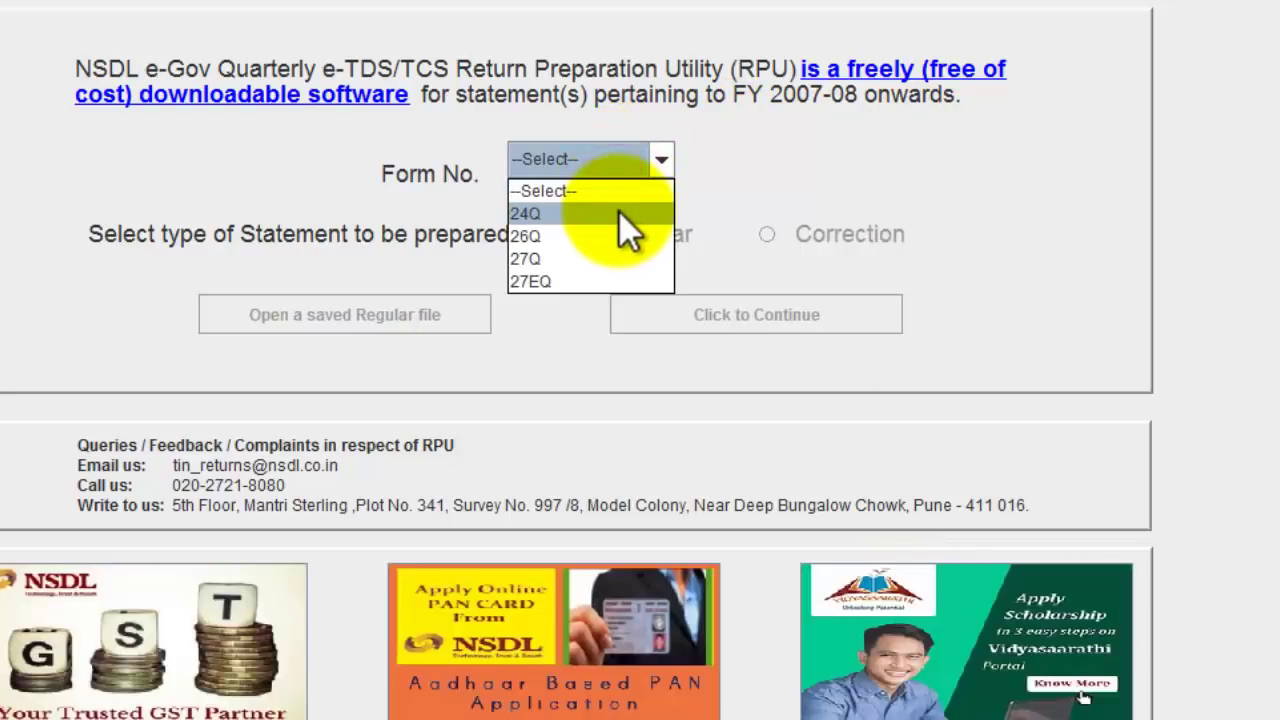
left_click(620, 213)
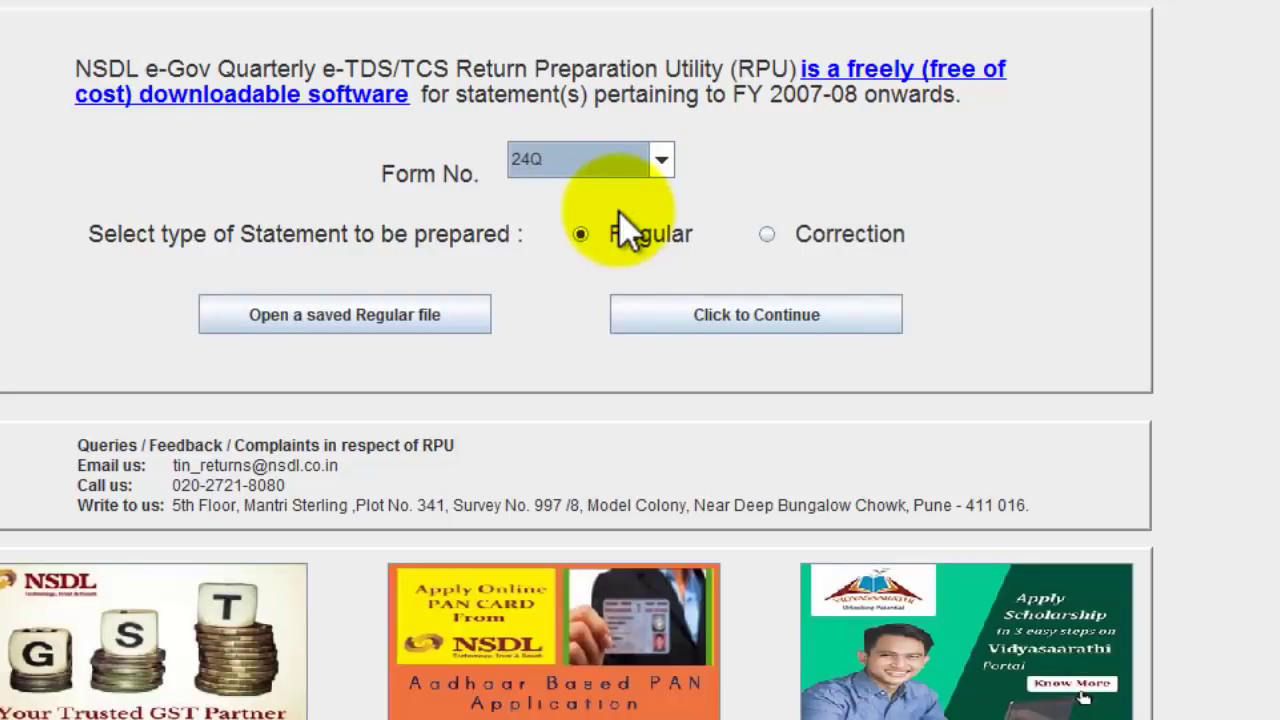
left_click(769, 235)
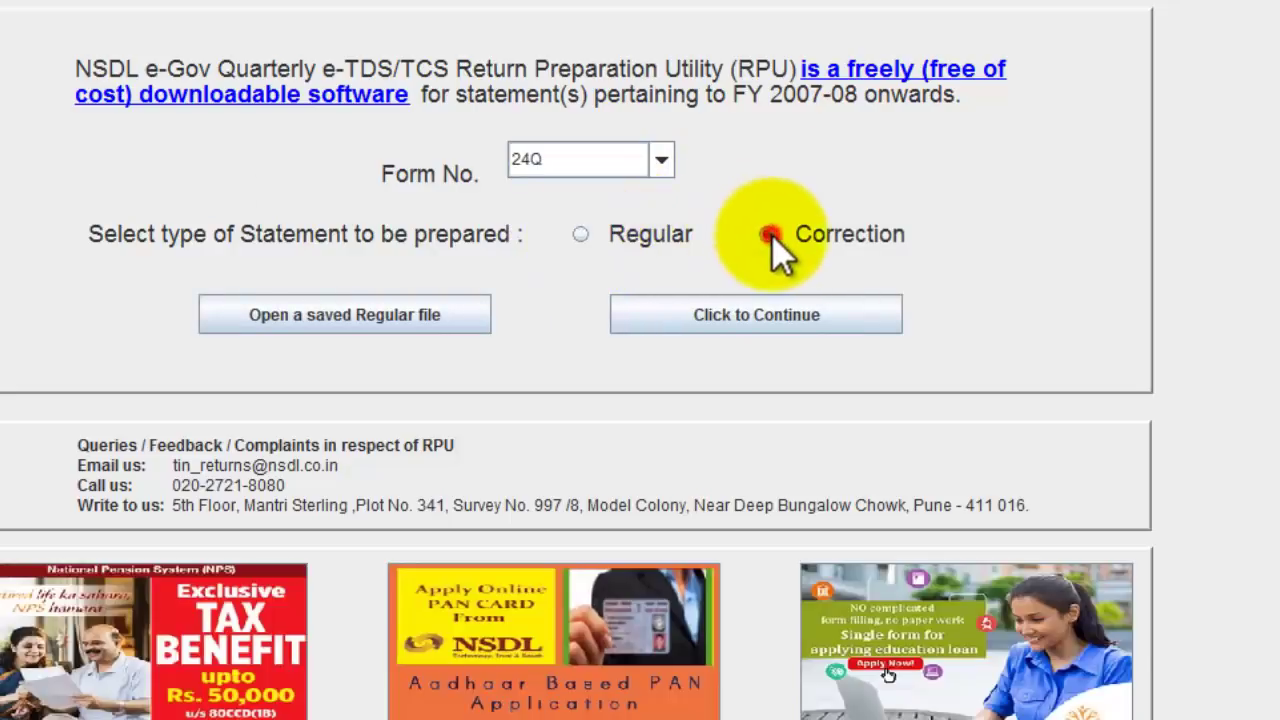
left_click(553, 230)
left_click(582, 238)
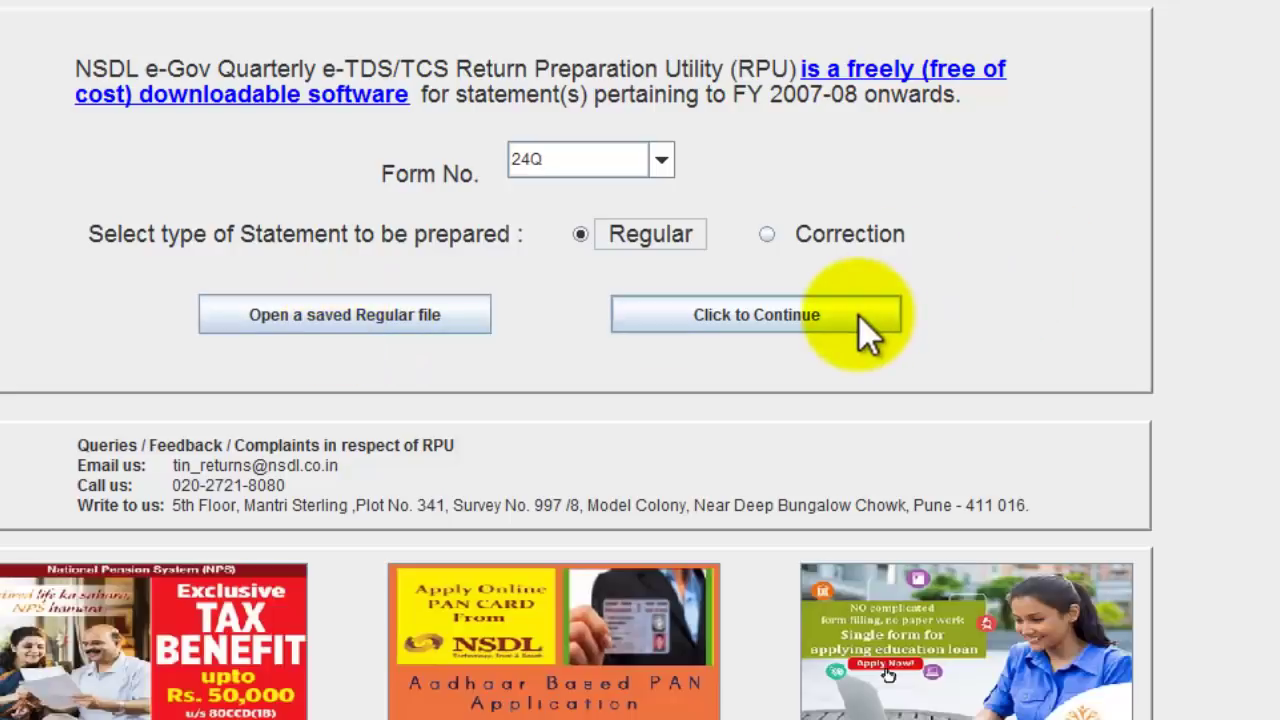
left_click(866, 330)
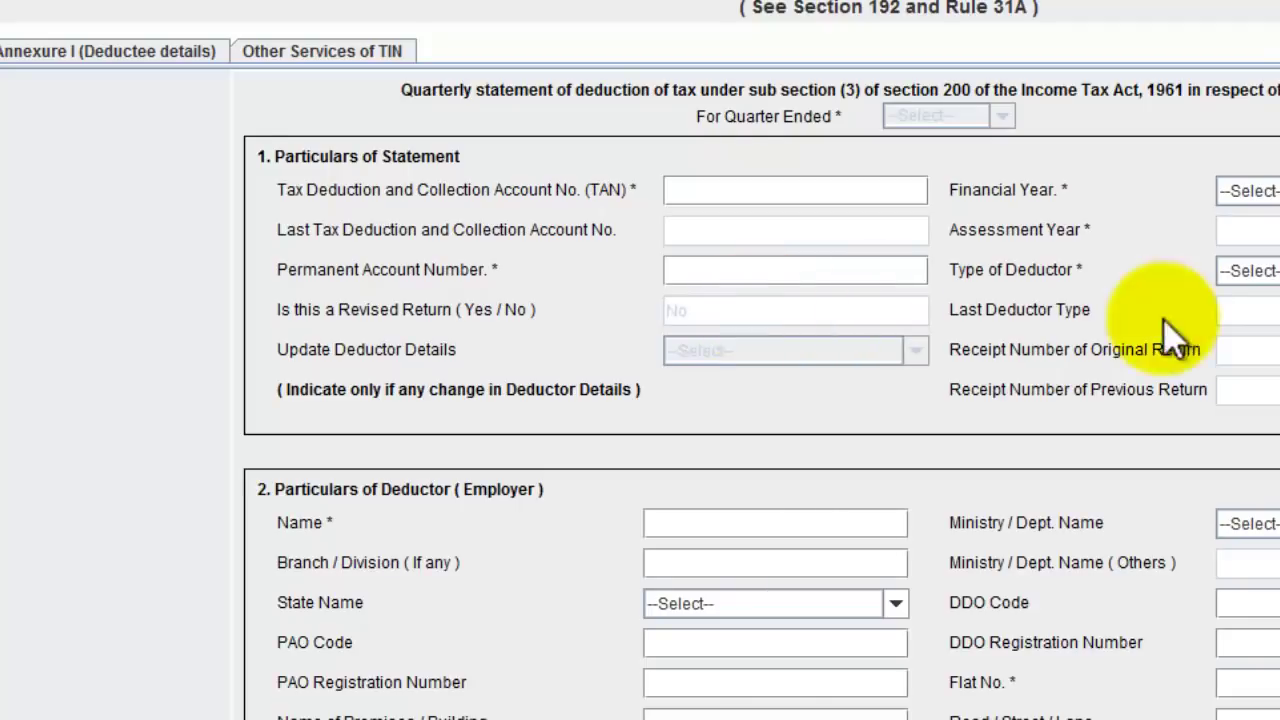
Set the financial year to 2019-2020 and the quarter ended to Q1 on the 24Q form.
scroll(1171, 334, "down", 5)
scroll(760, 400, "up", 5)
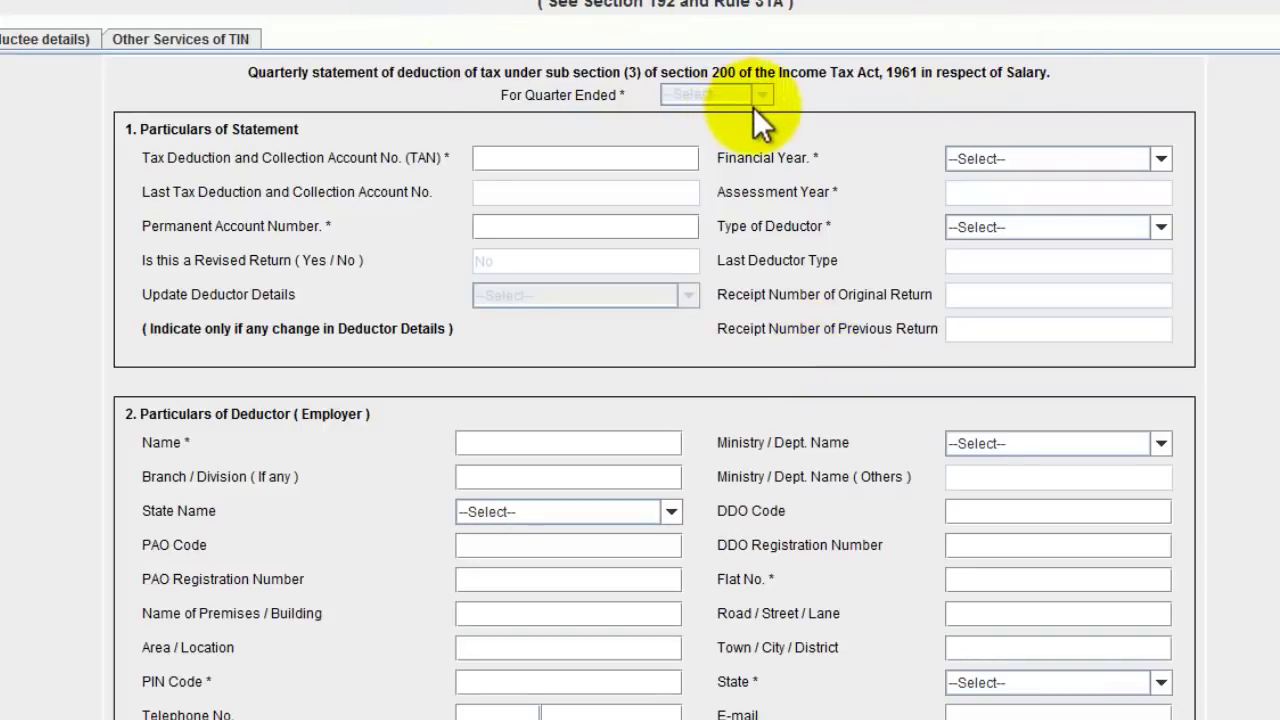
left_click(997, 170)
left_click(1022, 221)
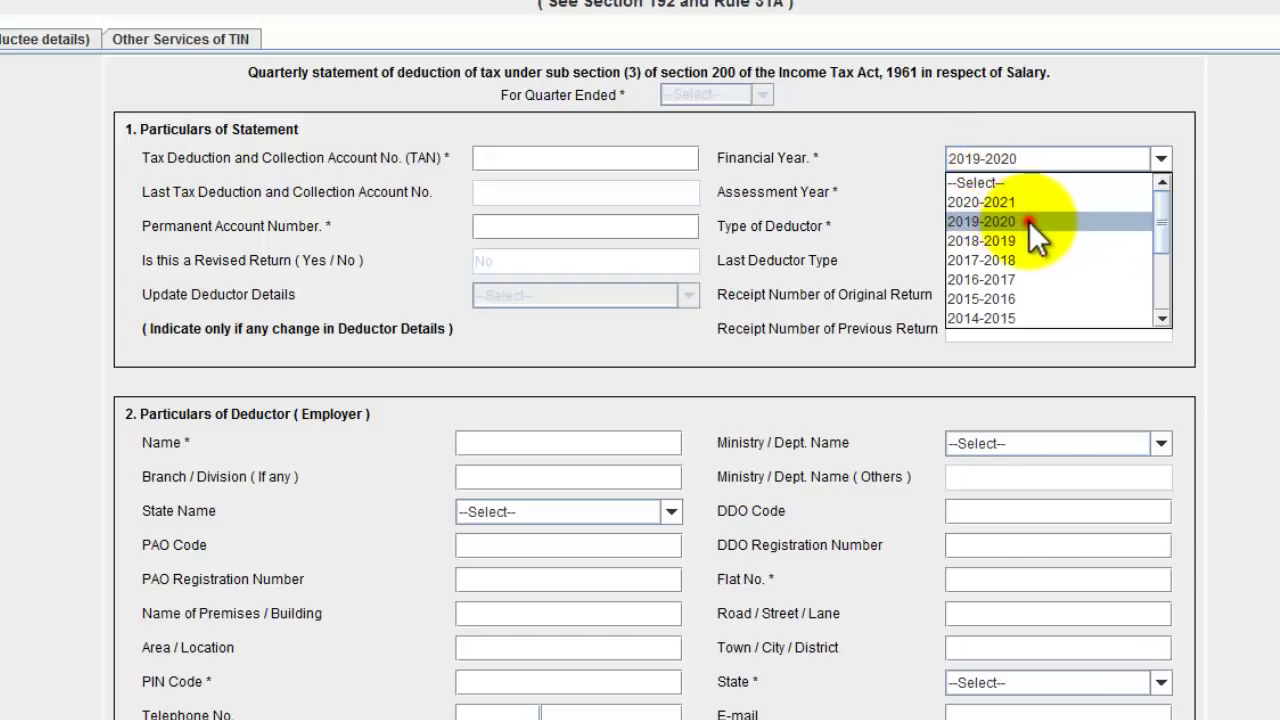
left_click(680, 430)
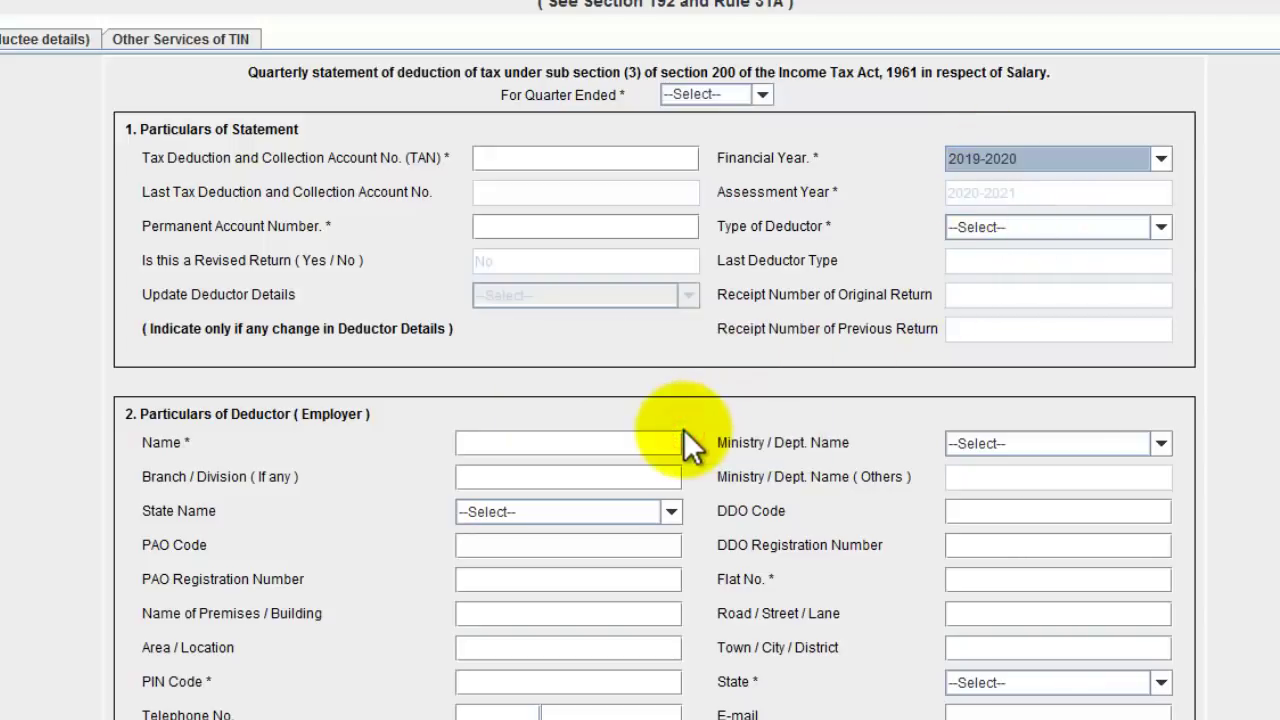
left_click(705, 93)
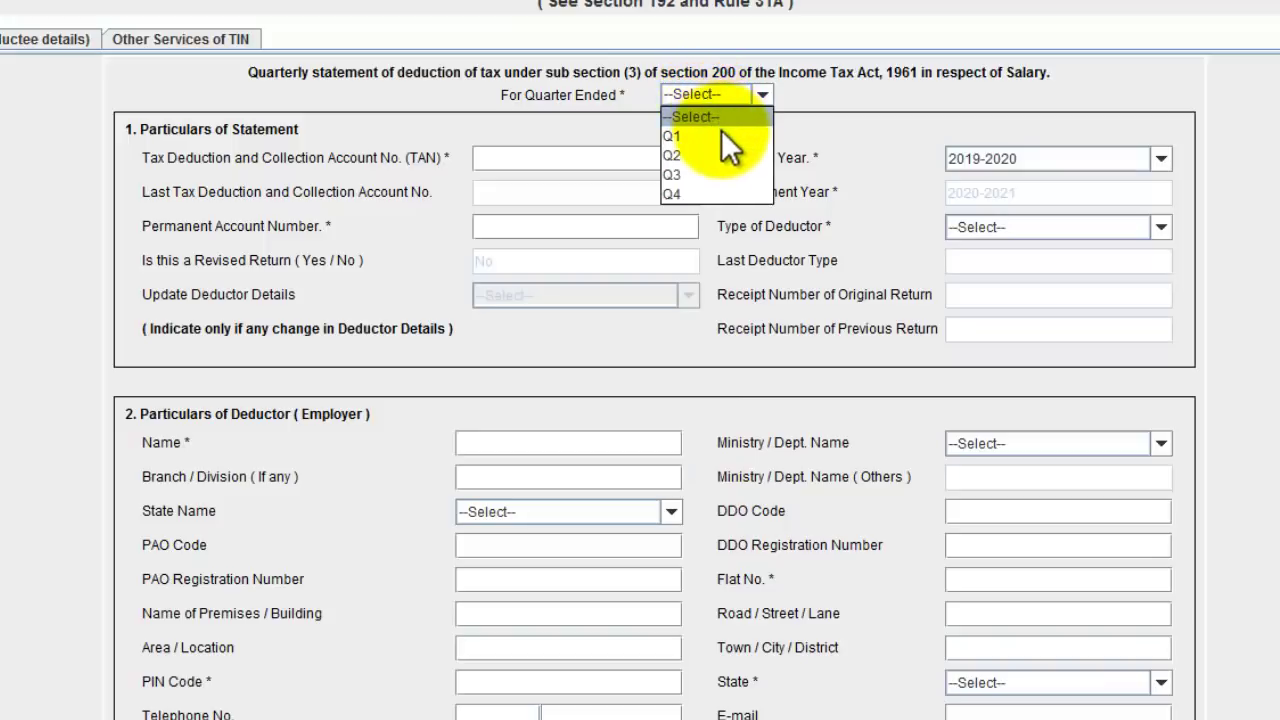
left_click(723, 136)
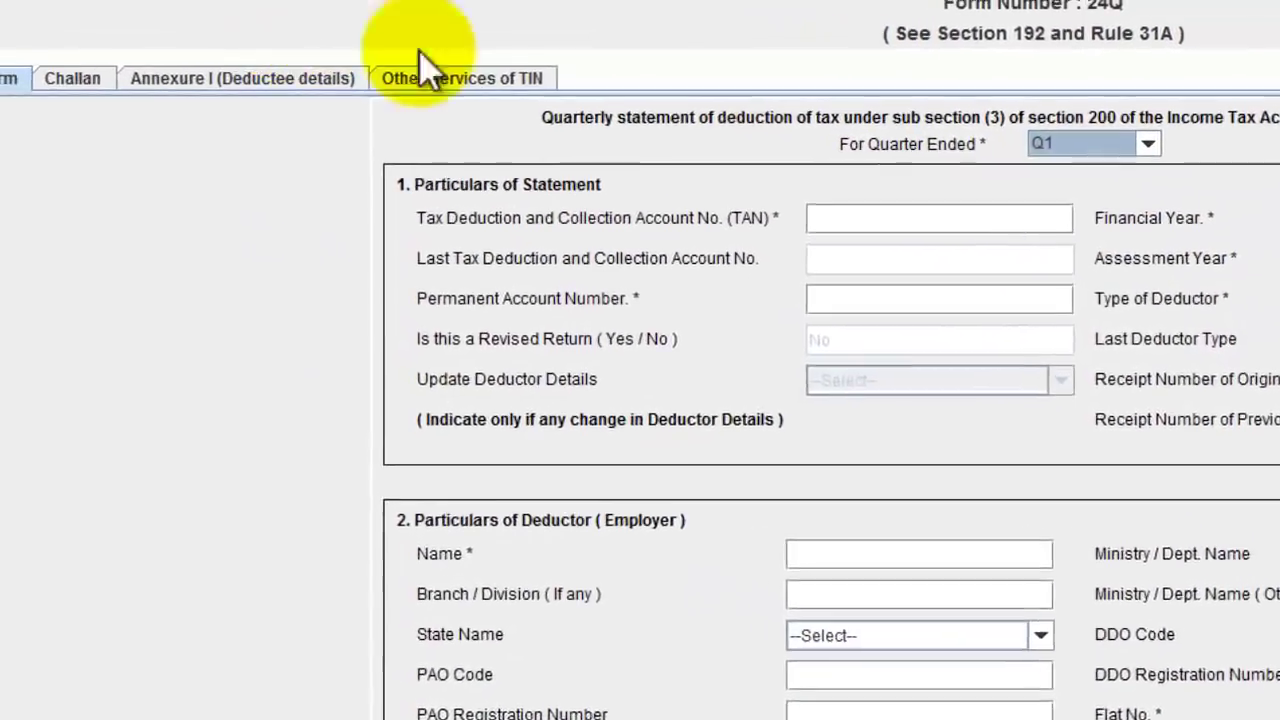
Switch the quarter ended on the 24Q form through Q2 and Q3 to Q4.
left_click(715, 93)
left_click(1172, 227)
left_click(1183, 152)
left_click(1178, 249)
left_click(1195, 158)
left_click(1183, 272)
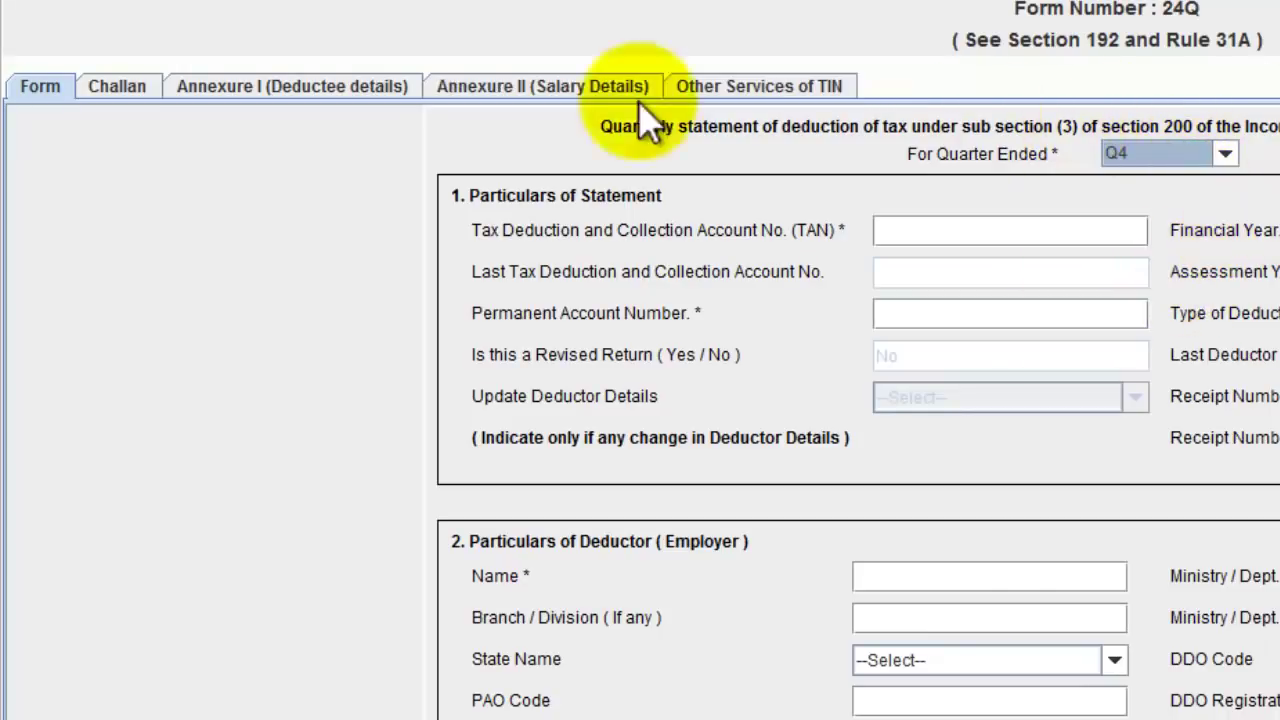
Look at the Annexure II (Salary Details) page for the Q4 statement and return to the main form.
left_click(533, 84)
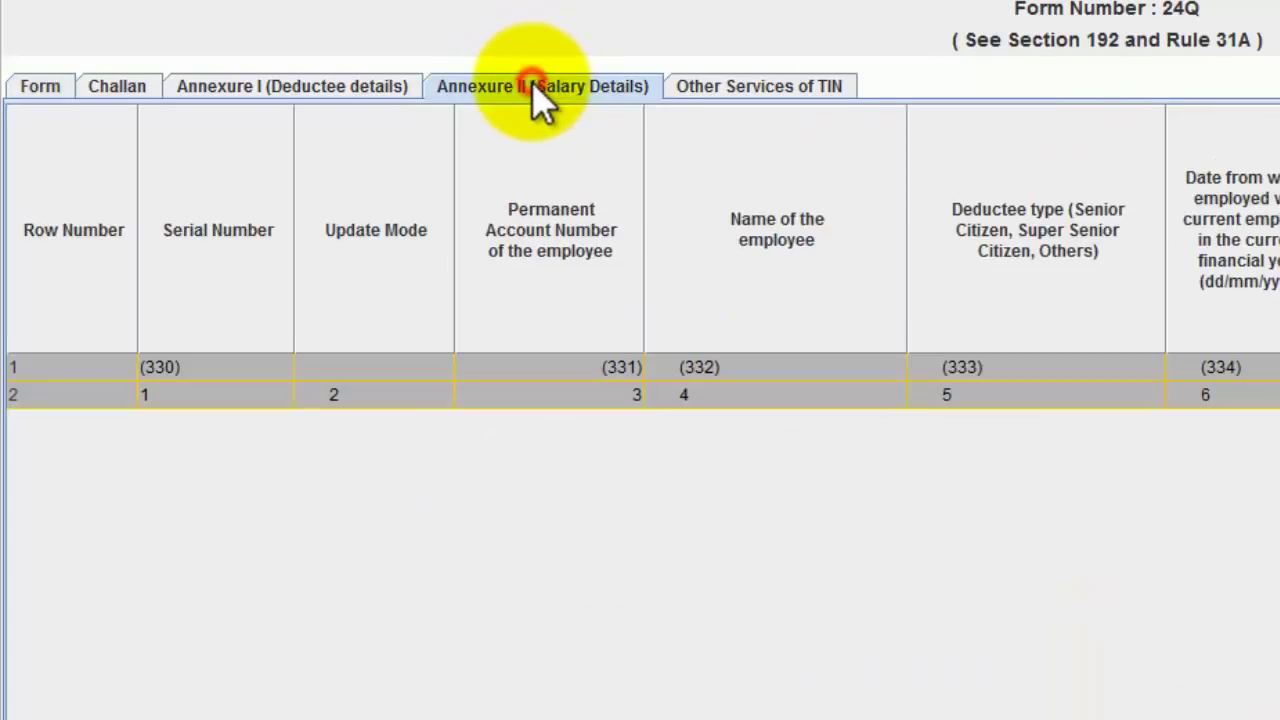
left_click(45, 86)
left_click(478, 90)
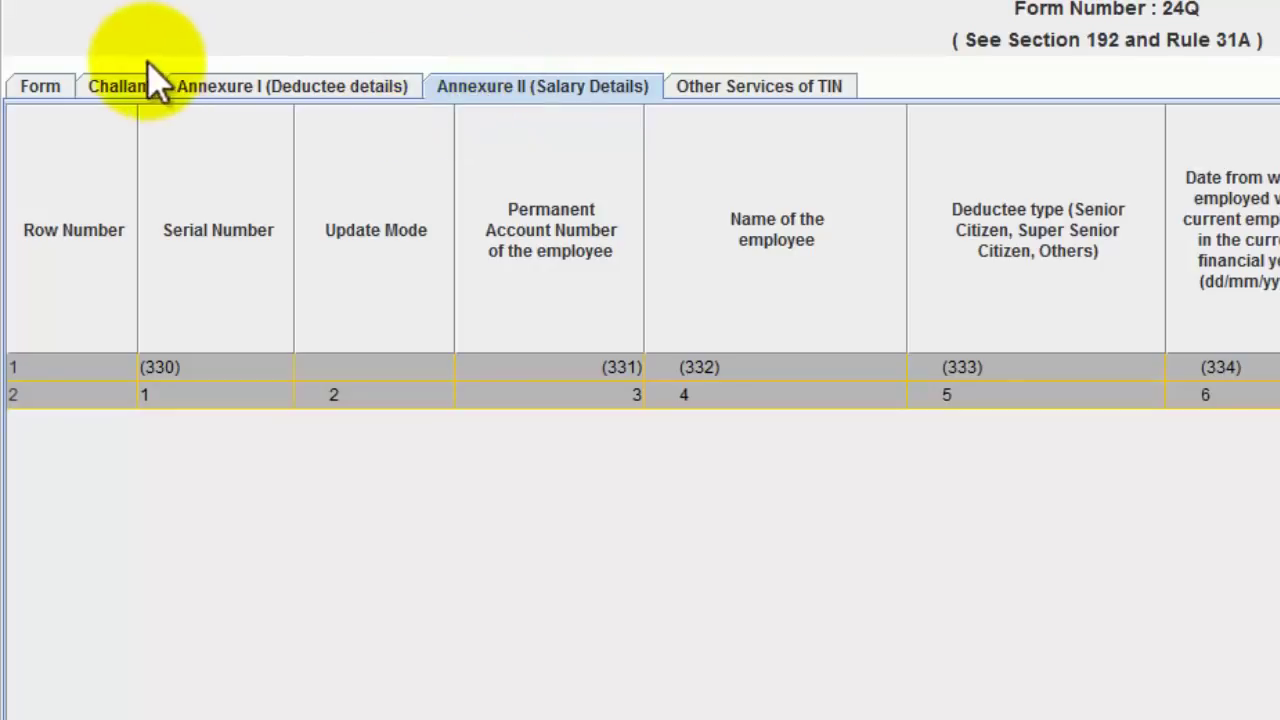
left_click(38, 88)
Set the quarter ended to Q3 and check the Other Services of TIN, Challan and Annexure I pages.
left_click(1180, 153)
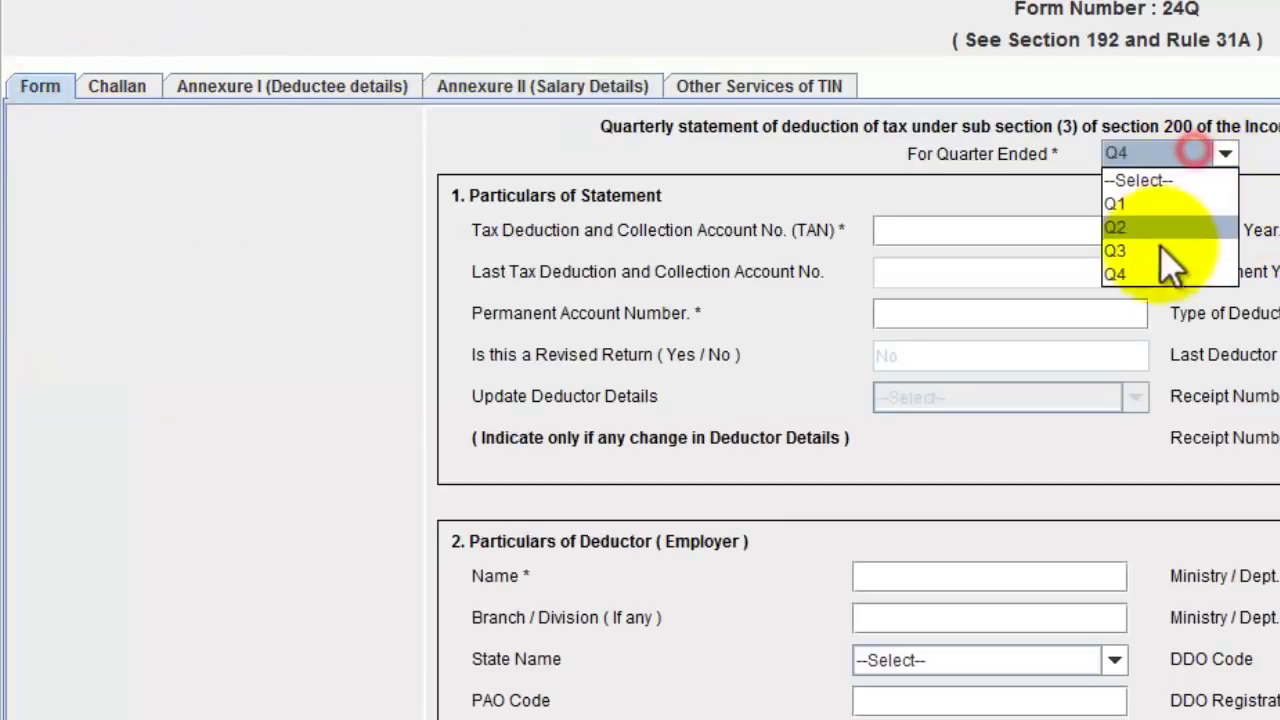
left_click(1155, 251)
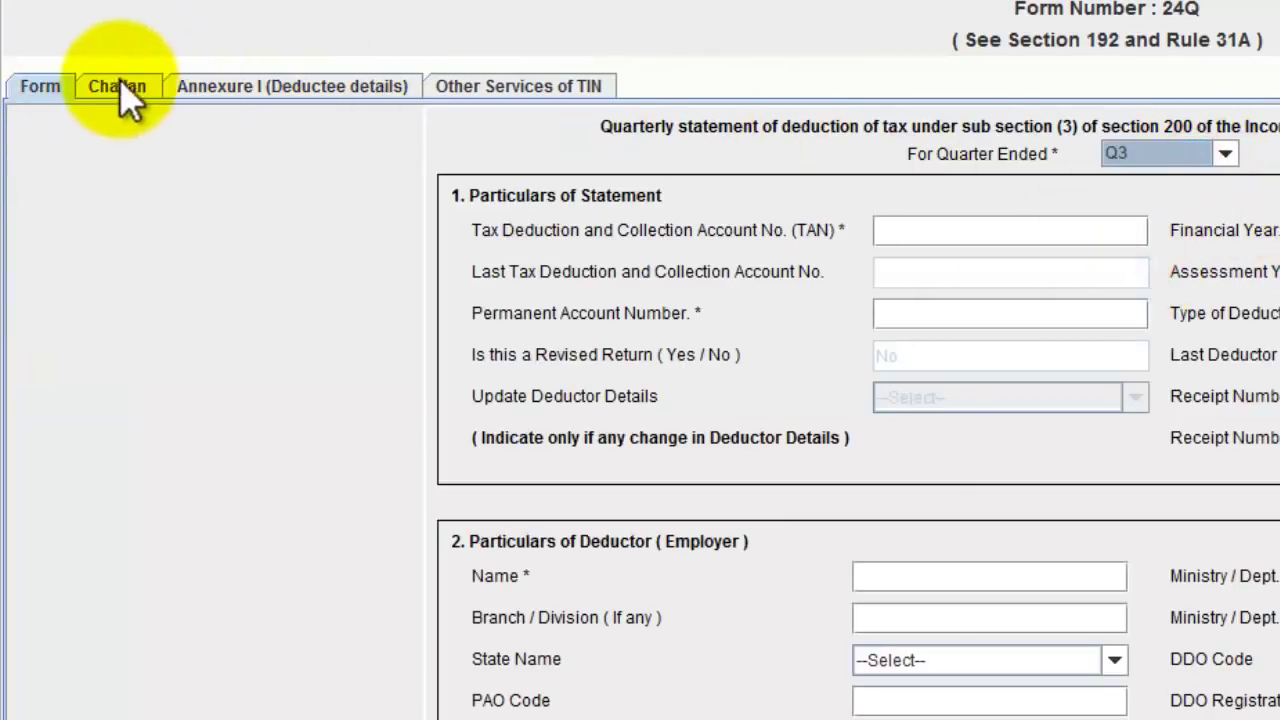
left_click(505, 84)
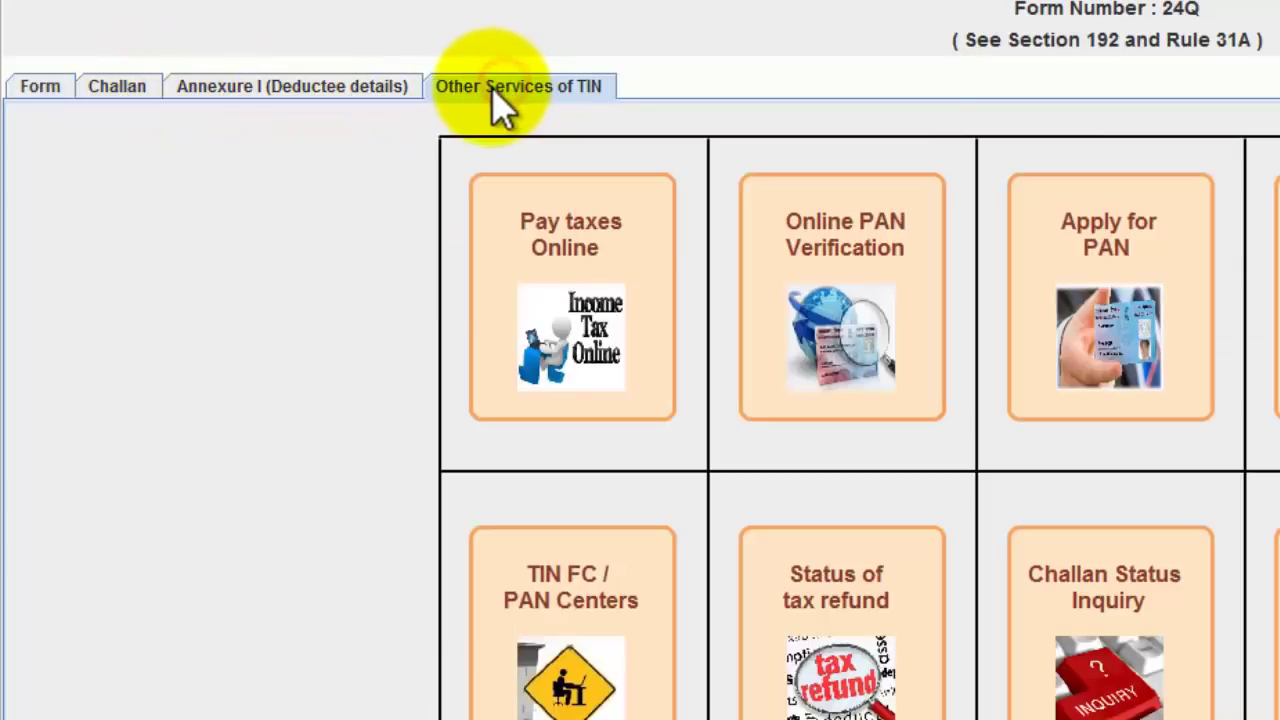
left_click(328, 78)
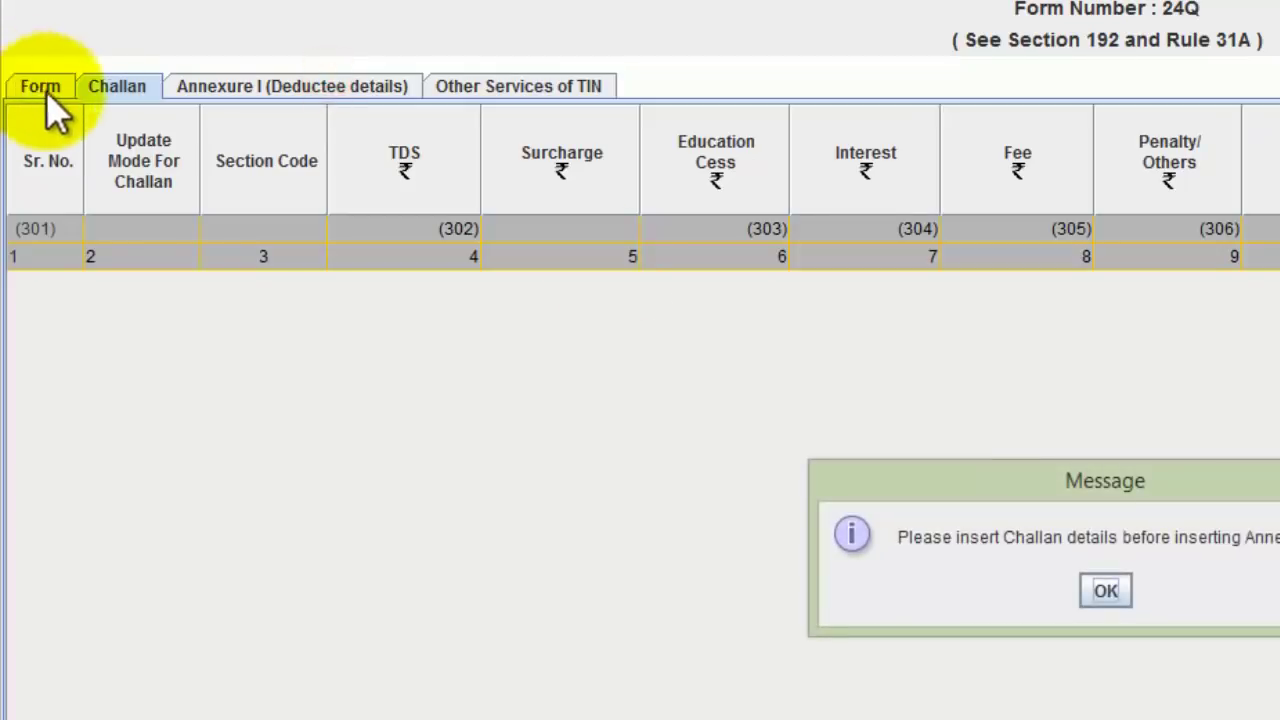
left_click(1122, 583)
left_click(38, 90)
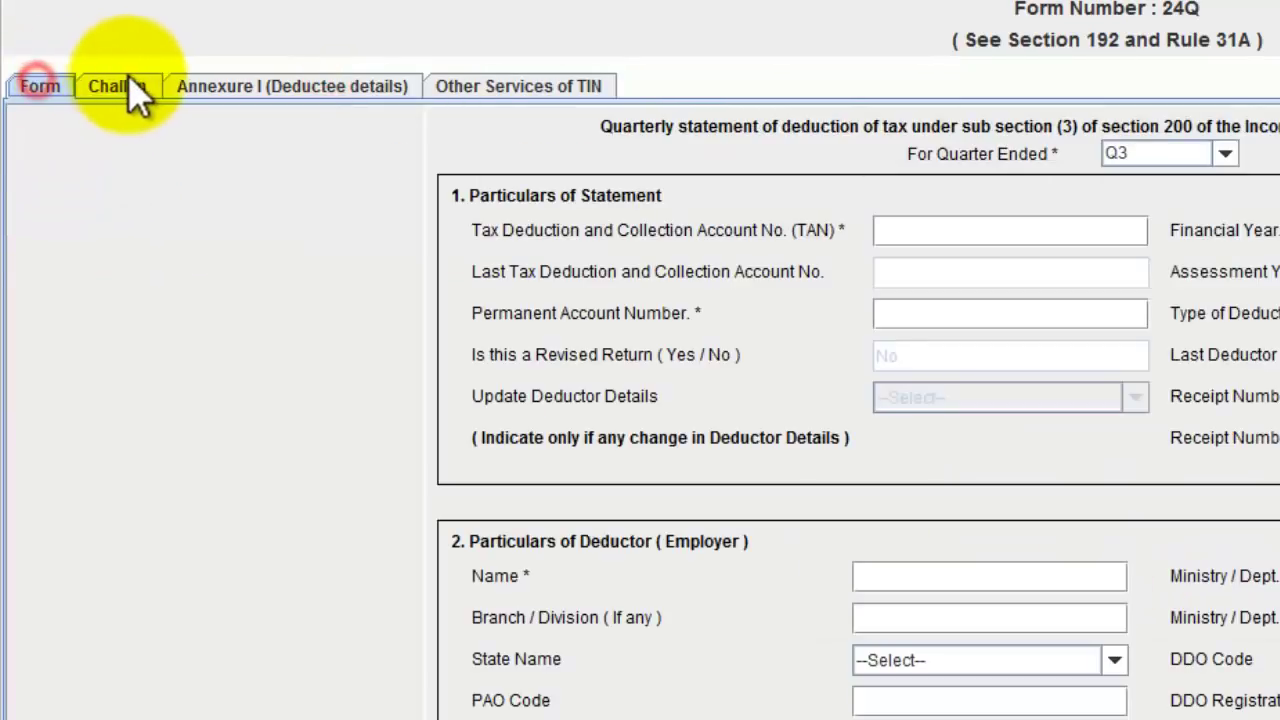
left_click(120, 86)
left_click(232, 88)
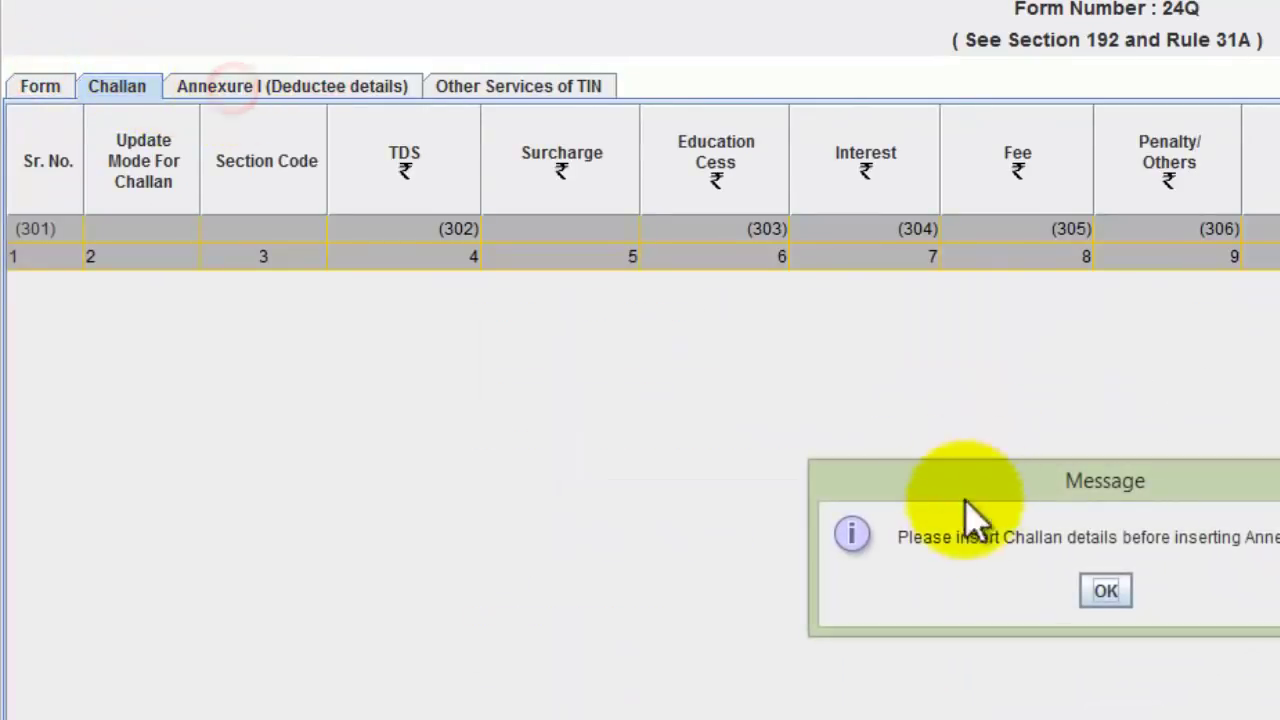
left_click(1106, 590)
left_click(42, 86)
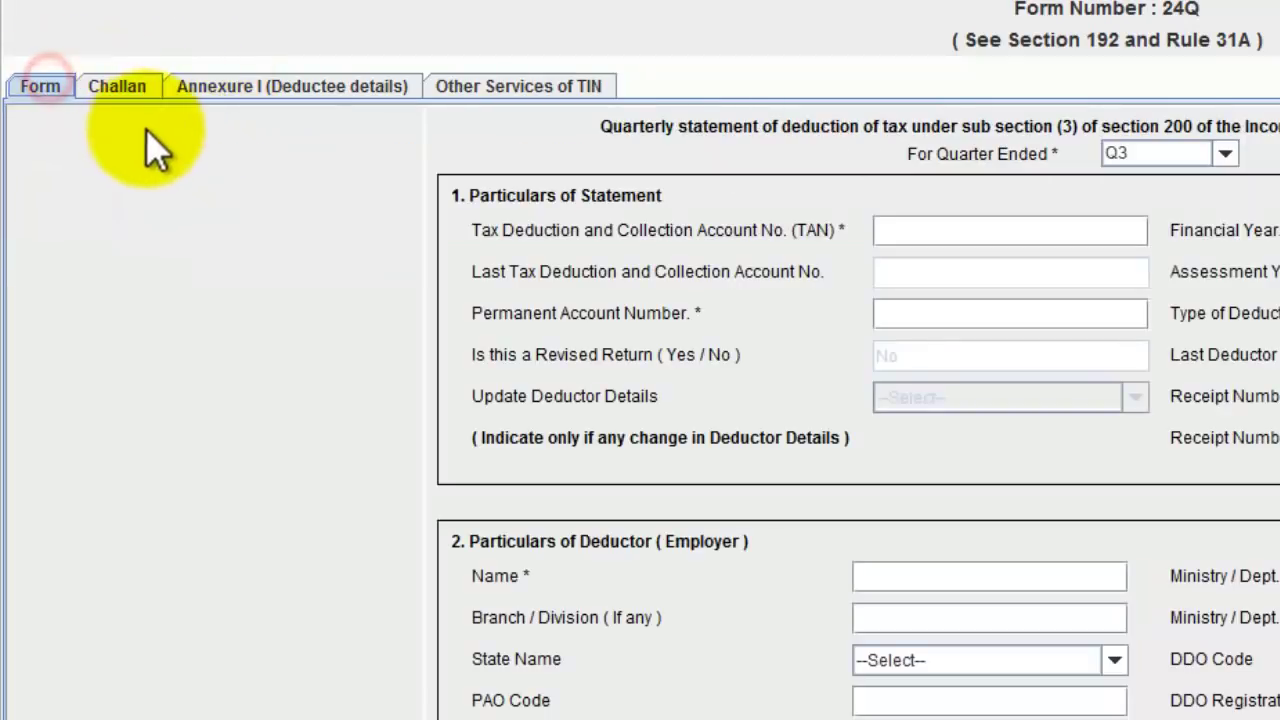
Step the quarter ended through Q1, Q2 and Q3, finishing on Q4.
left_click(1118, 156)
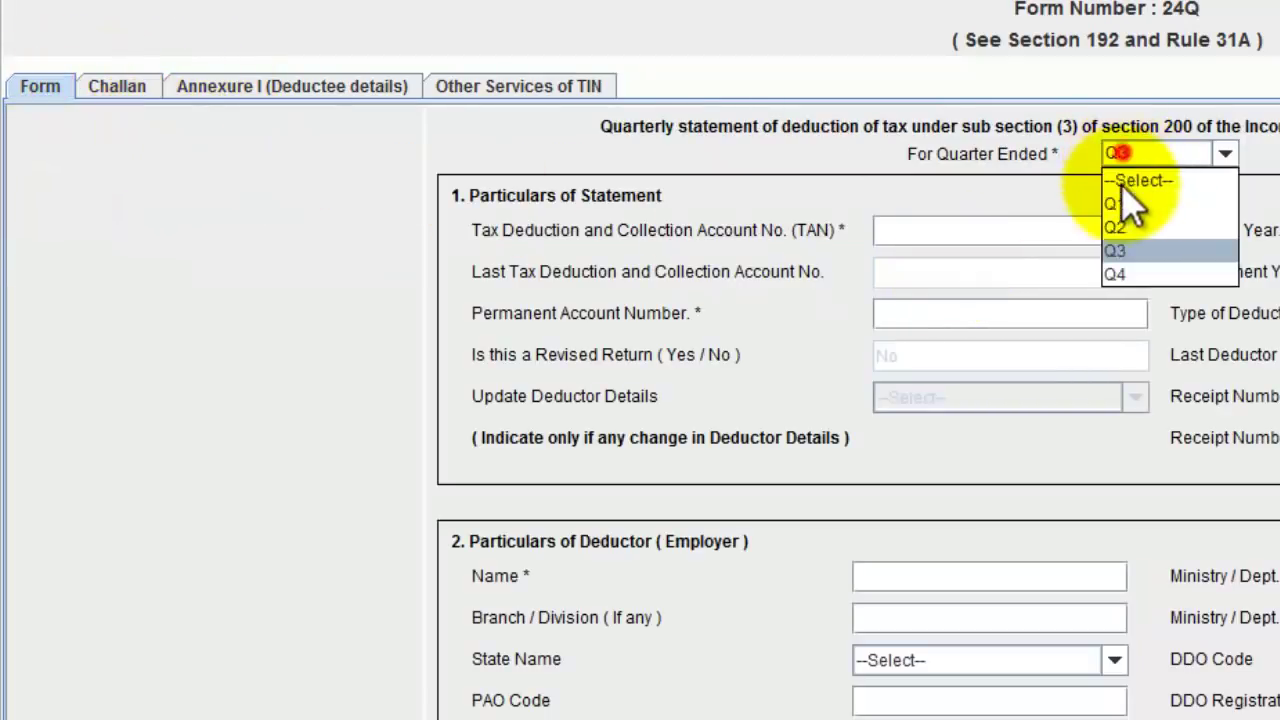
left_click(1132, 192)
left_click(1135, 153)
left_click(1135, 227)
left_click(1140, 152)
left_click(1143, 248)
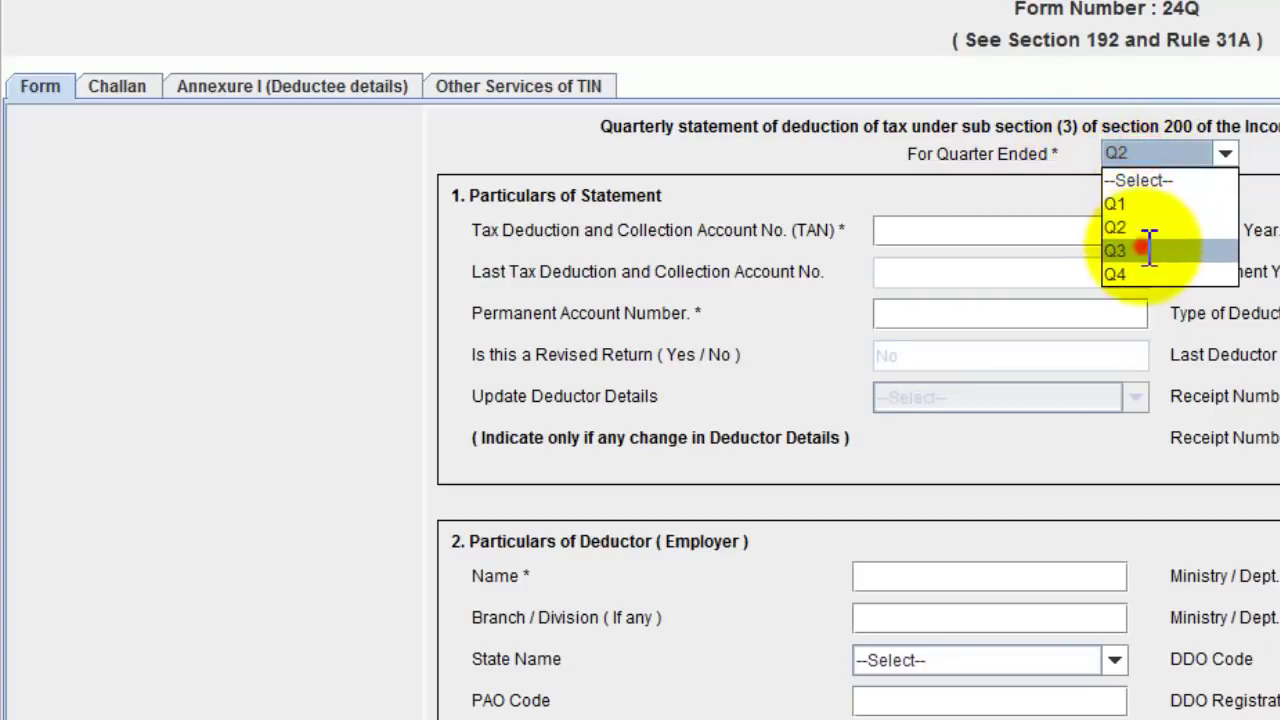
left_click(1150, 154)
left_click(1147, 274)
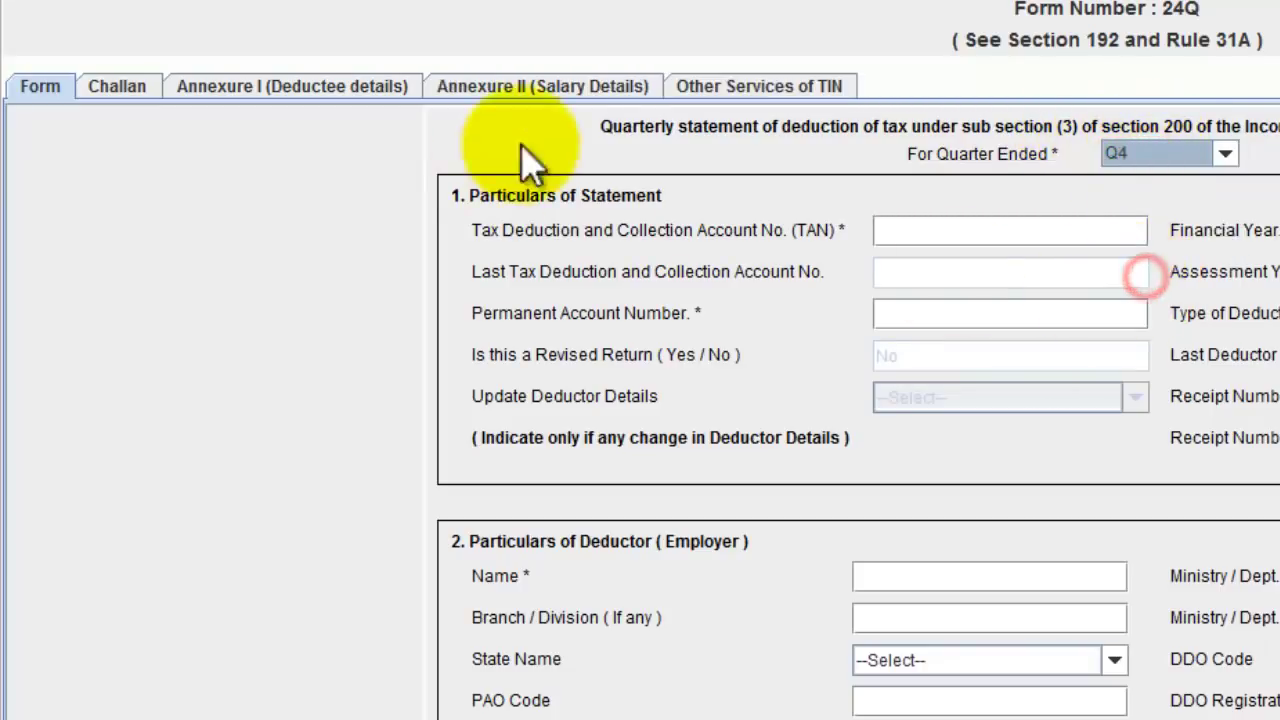
Compare the Annexure II, Annexure I and Challan pages with the main form for the Q4 statement.
left_click(565, 92)
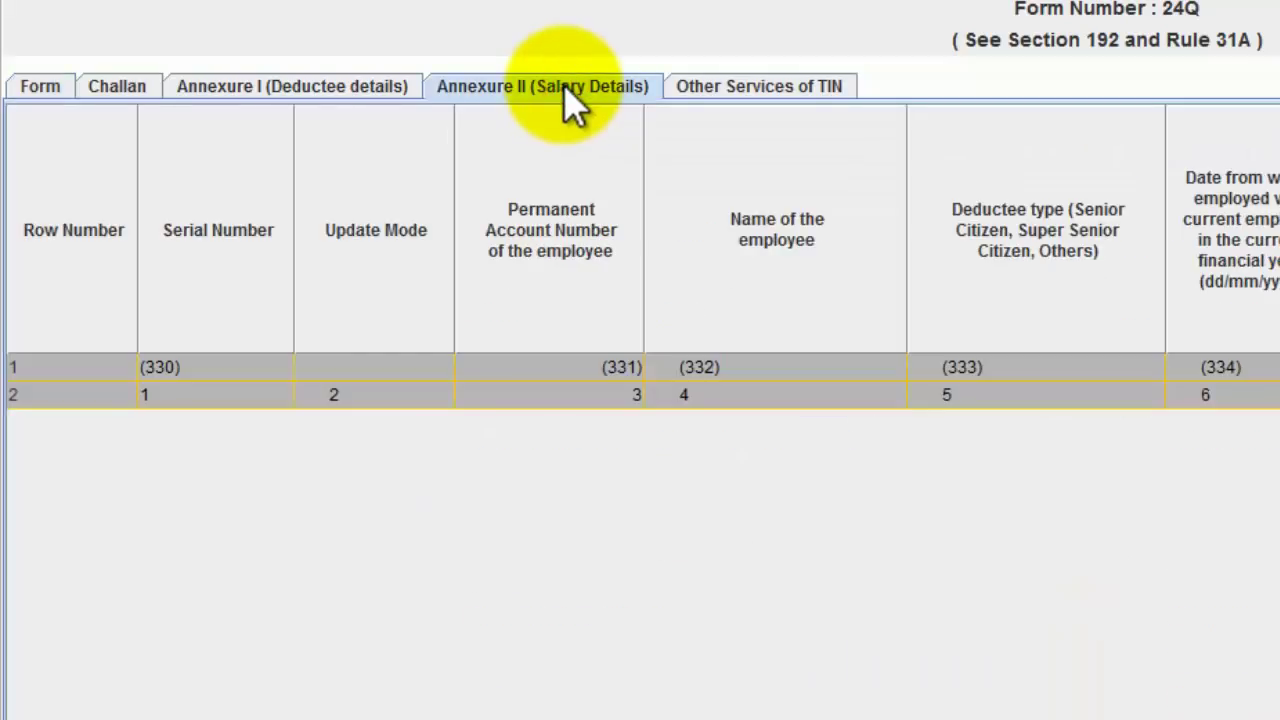
left_click(371, 86)
left_click(1108, 590)
left_click(48, 86)
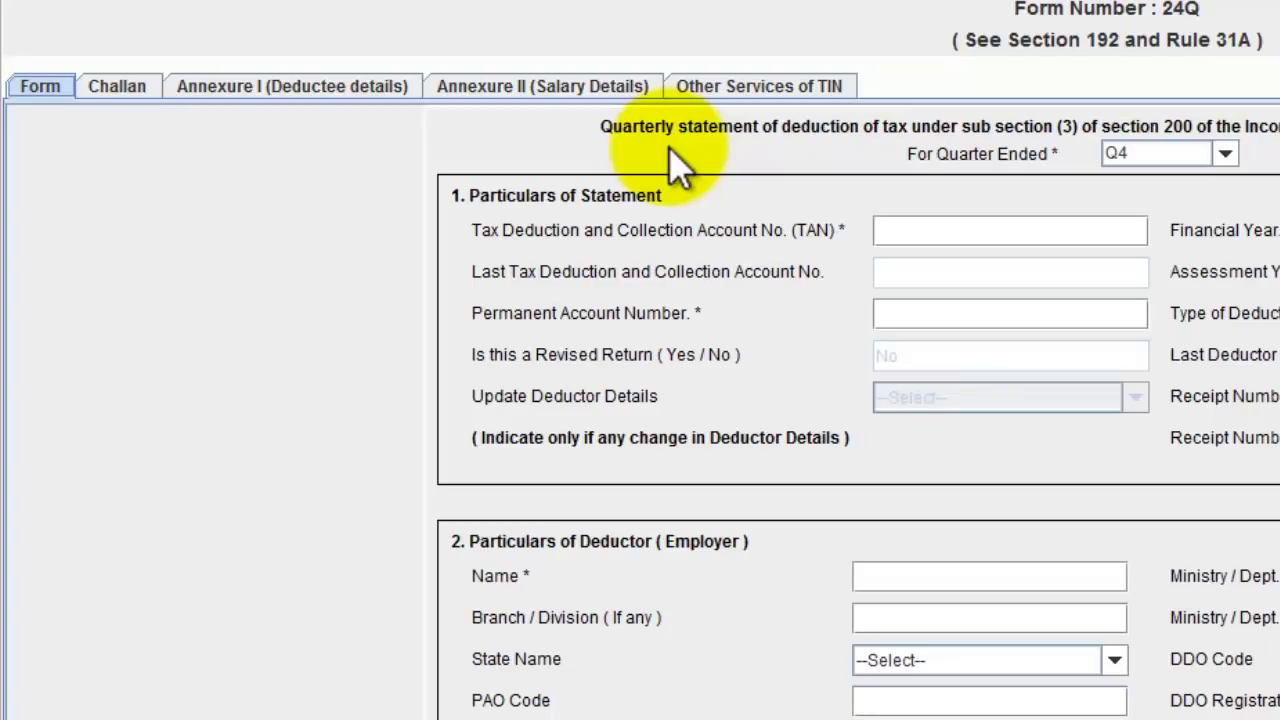
left_click(505, 88)
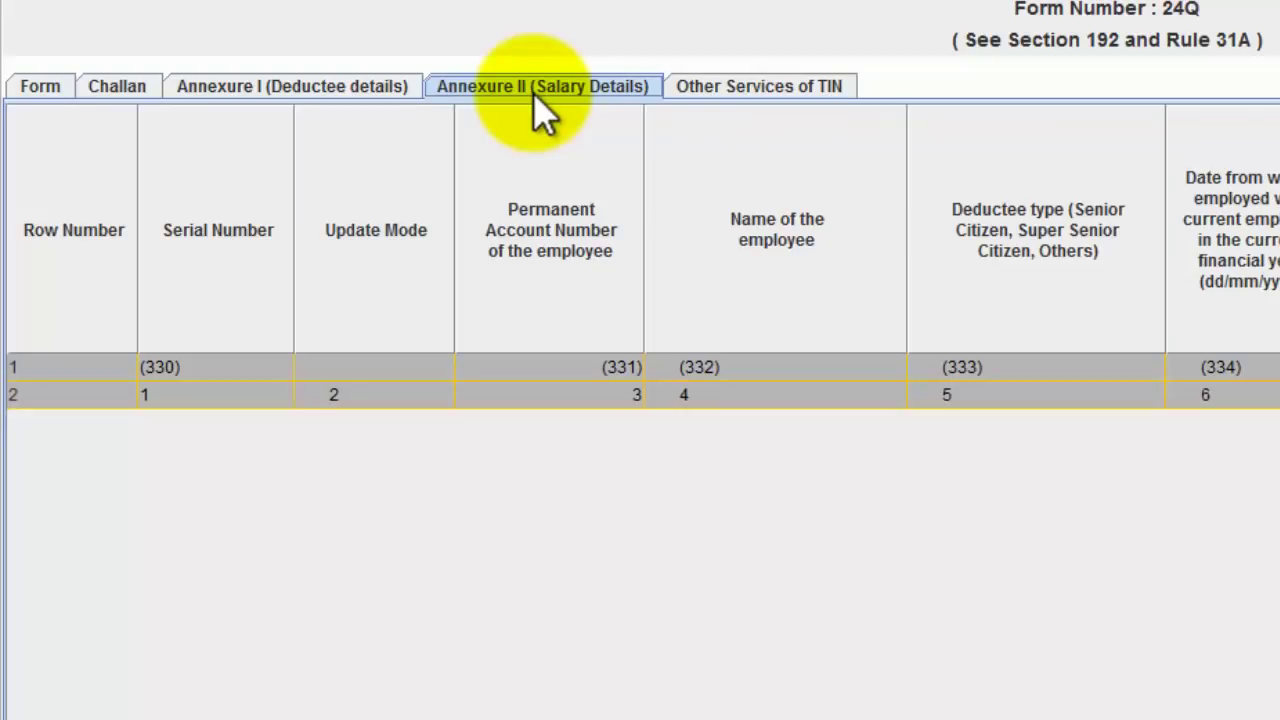
left_click(386, 86)
left_click(117, 86)
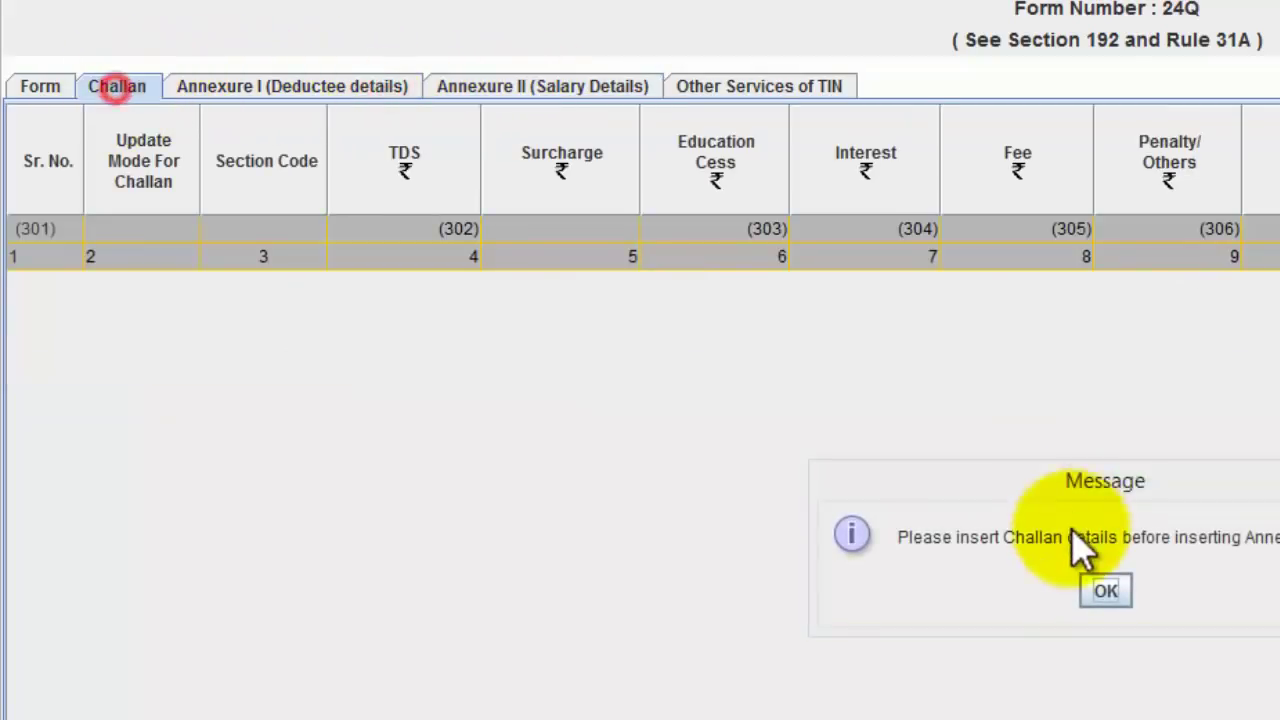
left_click(1106, 592)
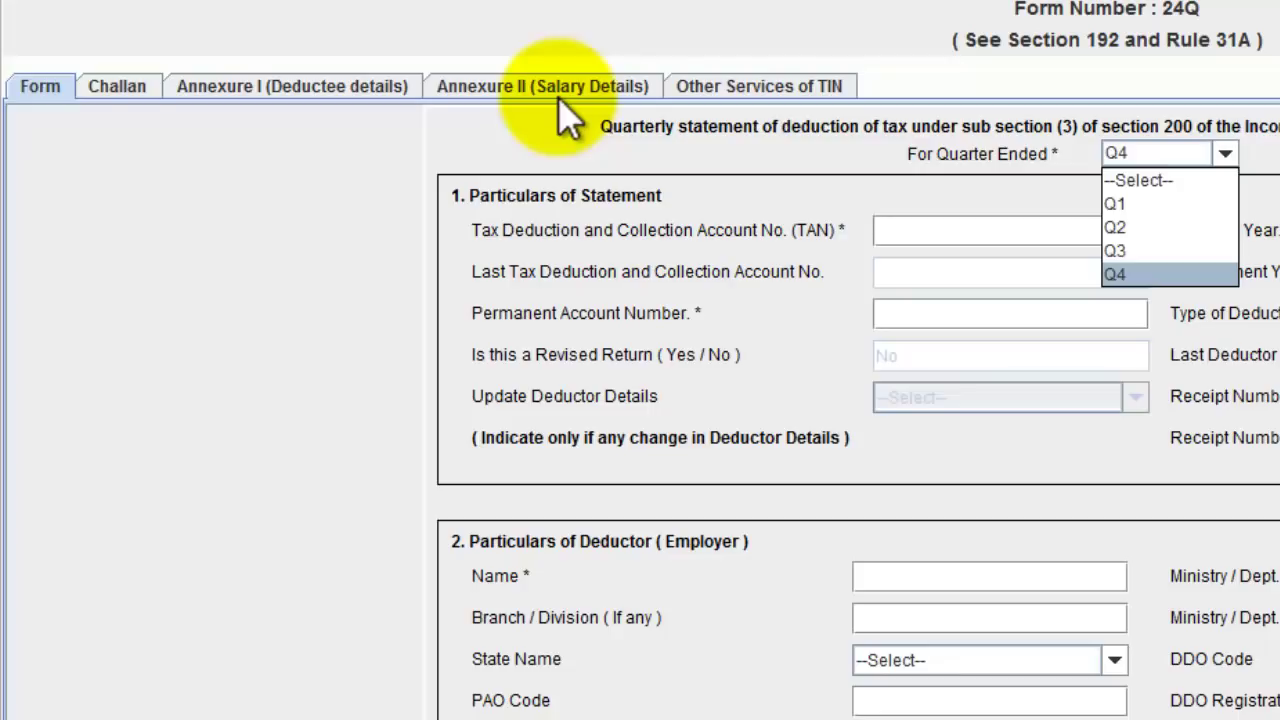
left_click(591, 177)
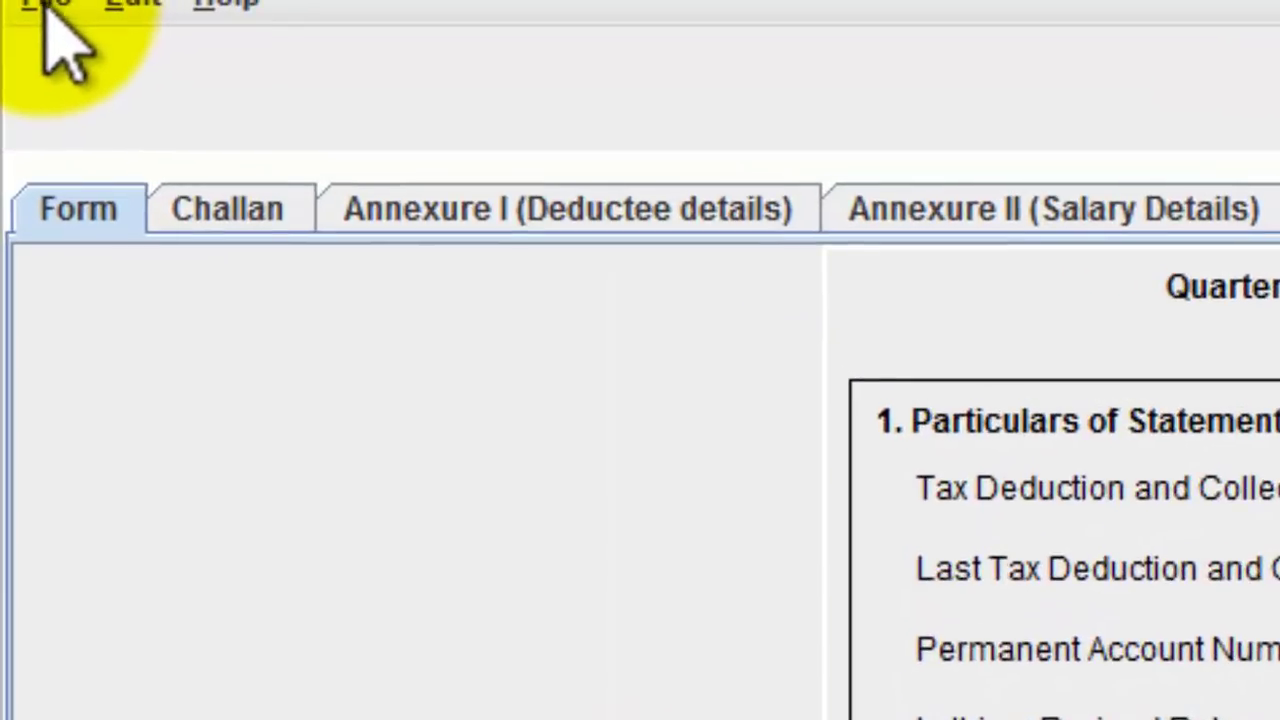
Open a saved 24Q statement file from the E: drive.
left_click(24, 0)
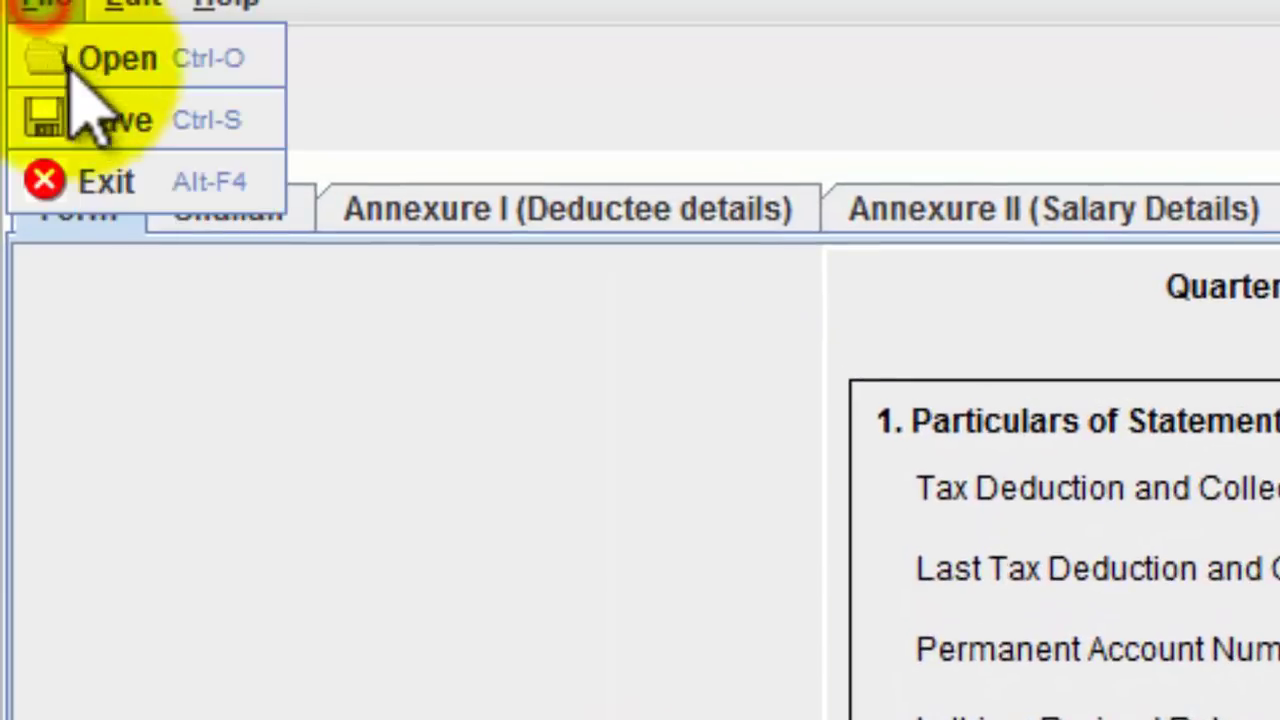
left_click(108, 68)
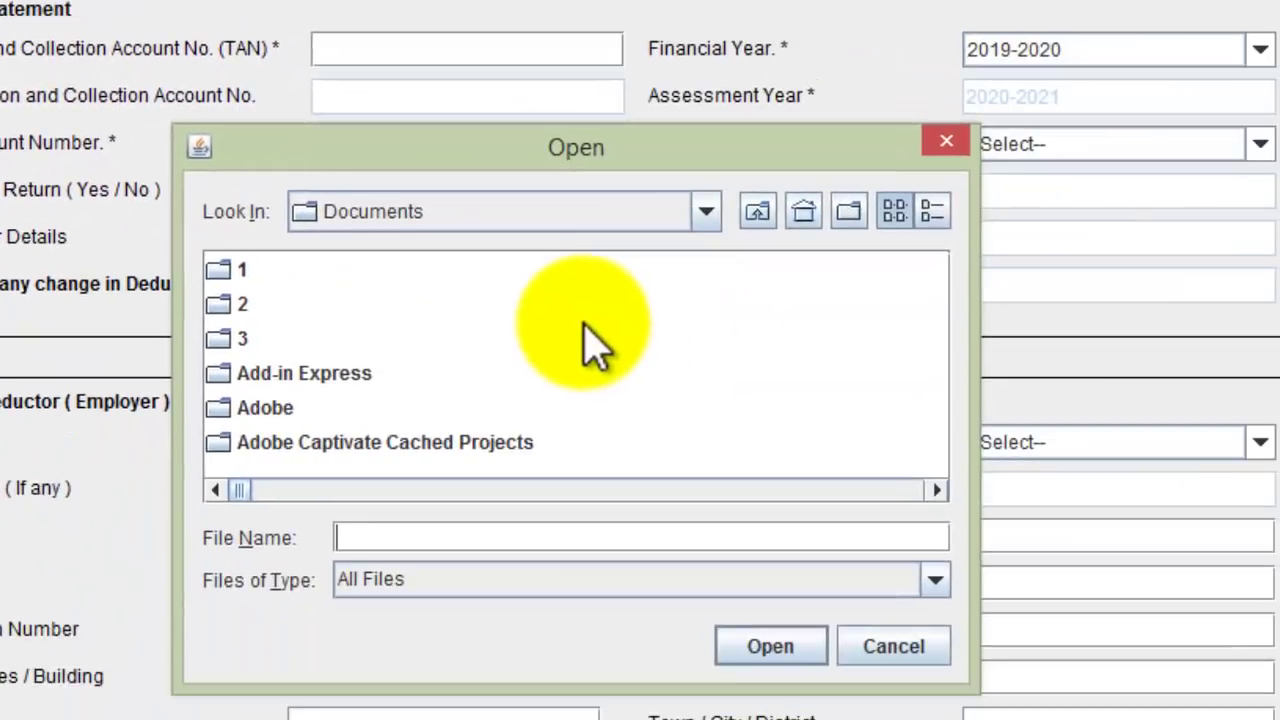
type("E:")
key("Return")
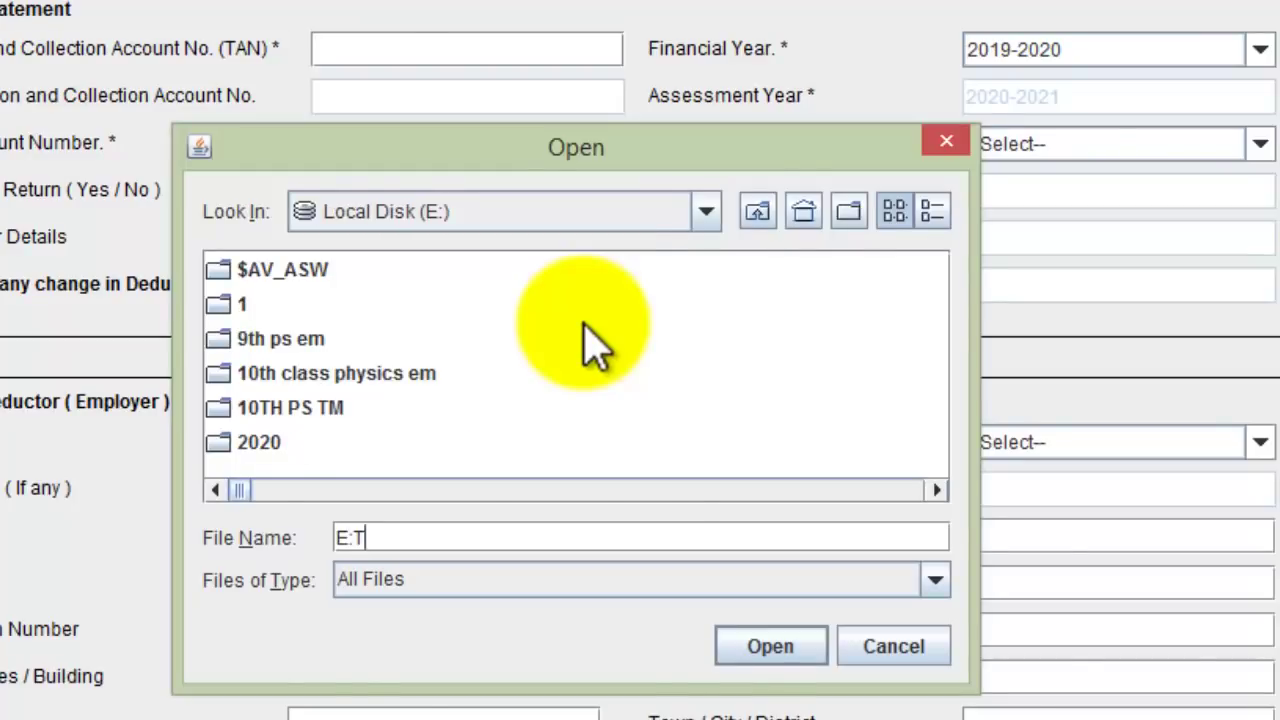
type("T")
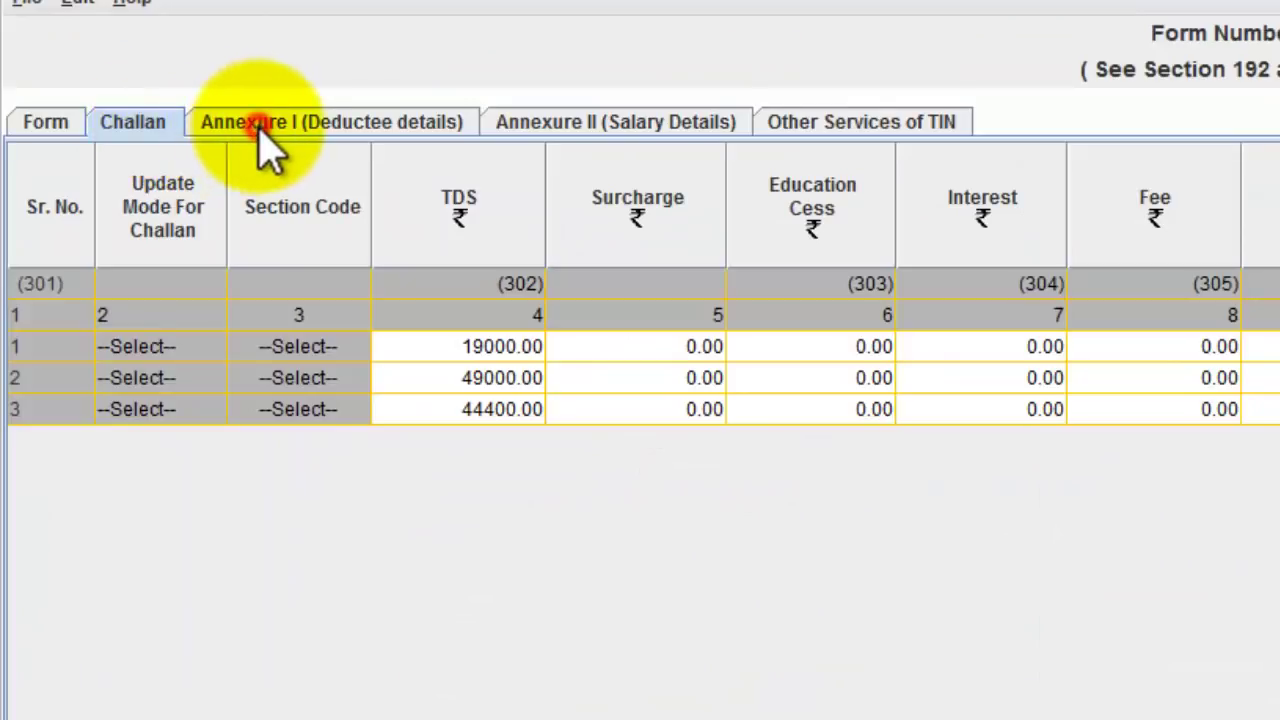
Review the loaded statement's Annexure I deductee details, Annexure II salary details and main form.
left_click(260, 128)
left_click(595, 125)
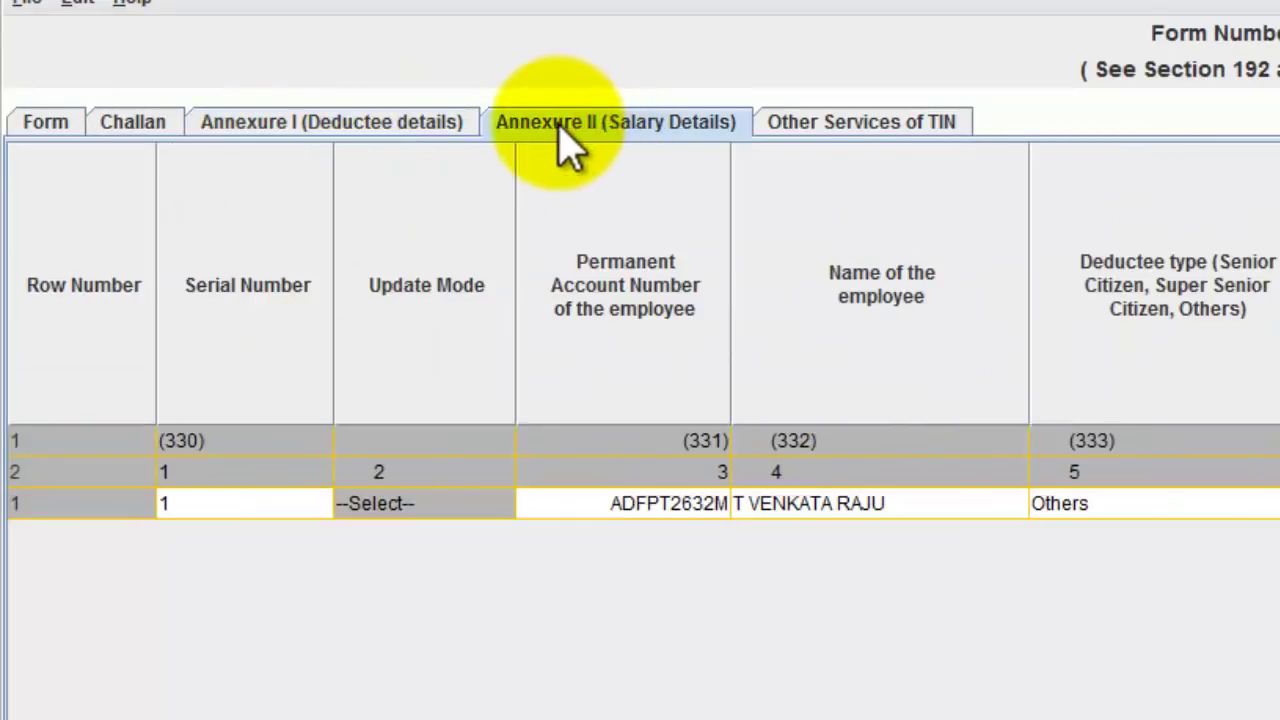
left_click(62, 125)
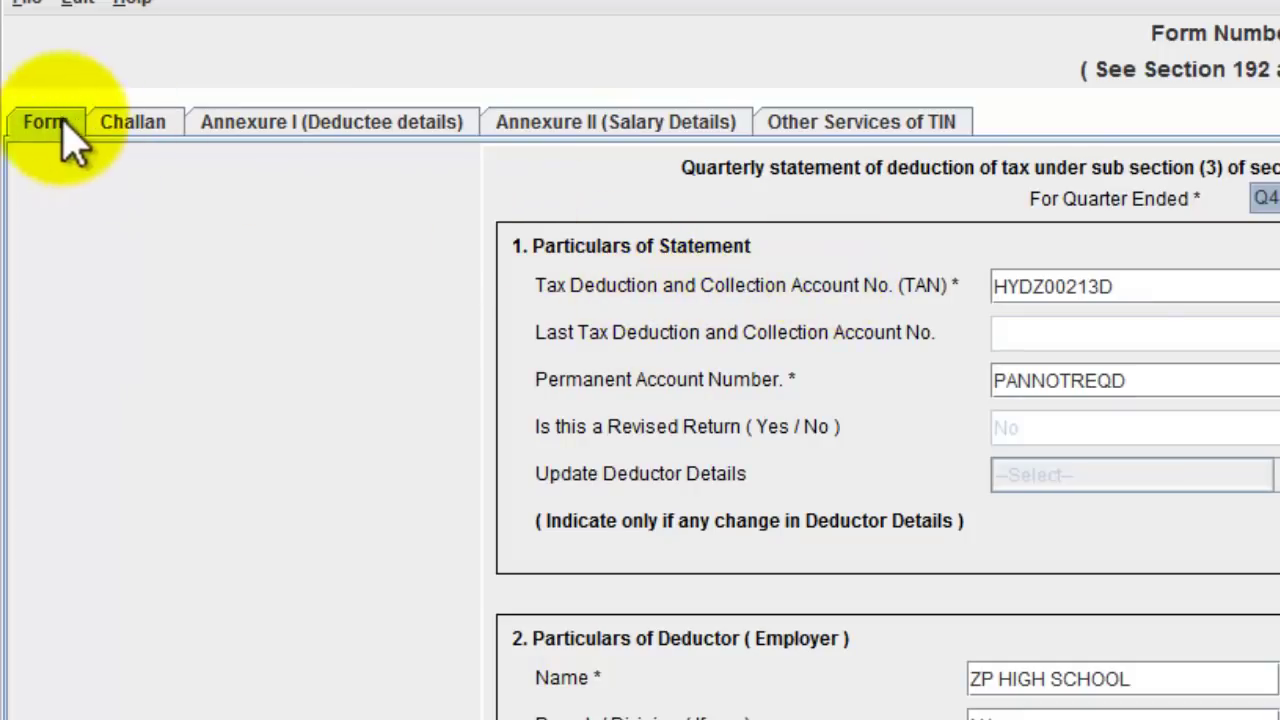
scroll(235, 226, "down", 10)
scroll(888, 430, "up", 10)
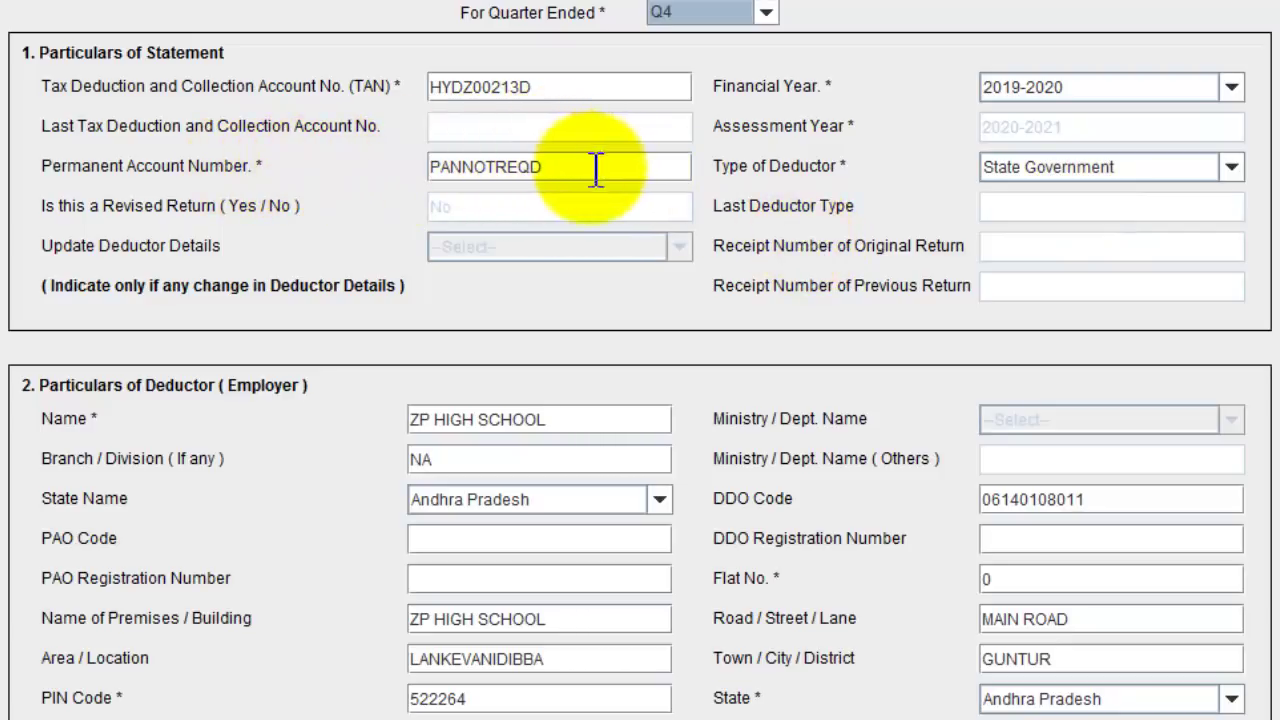
Examine the deductor's Permanent Account Number entry and the Type of Deductor options in the Particulars of Statement.
left_click_drag(566, 167, 470, 170)
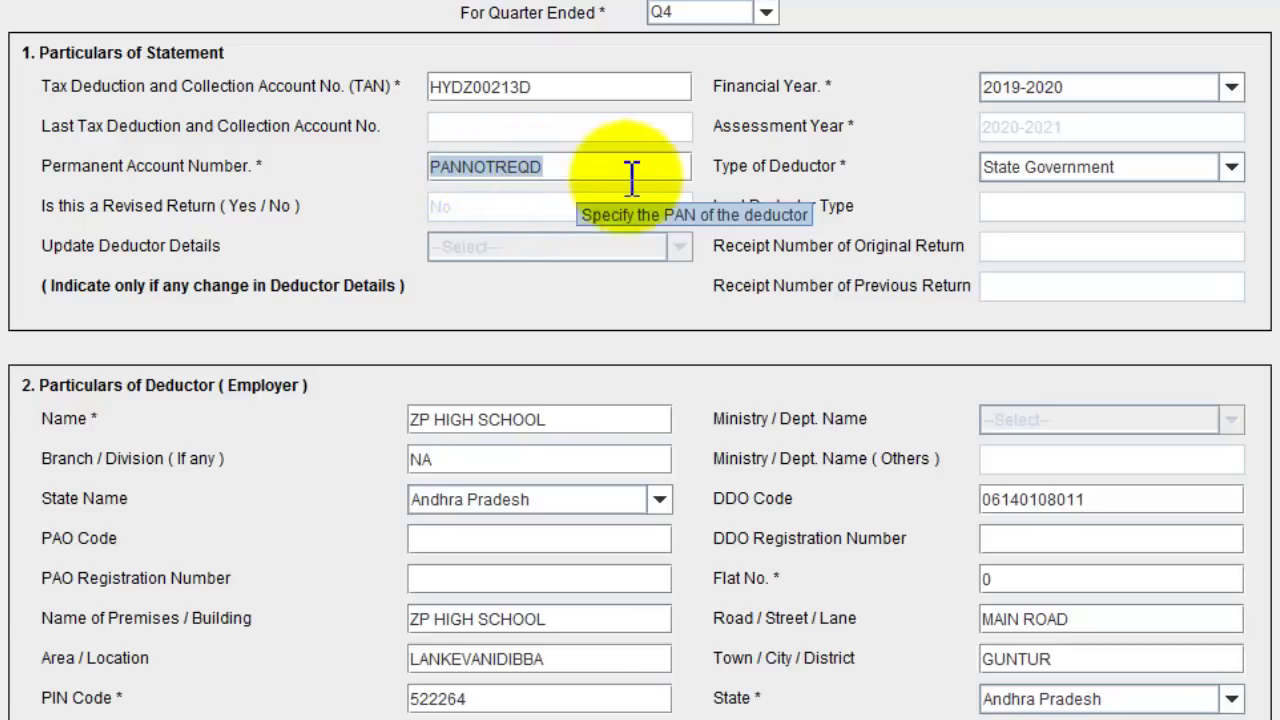
left_click(1138, 168)
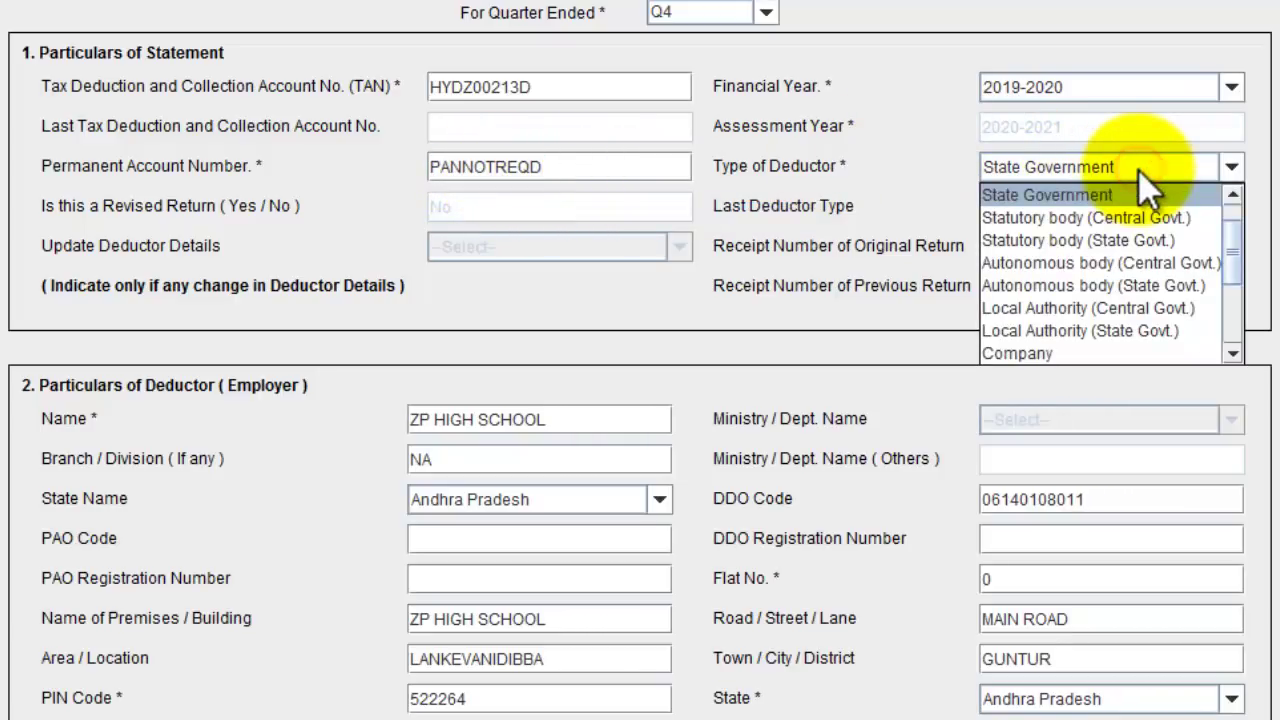
left_click(1210, 162)
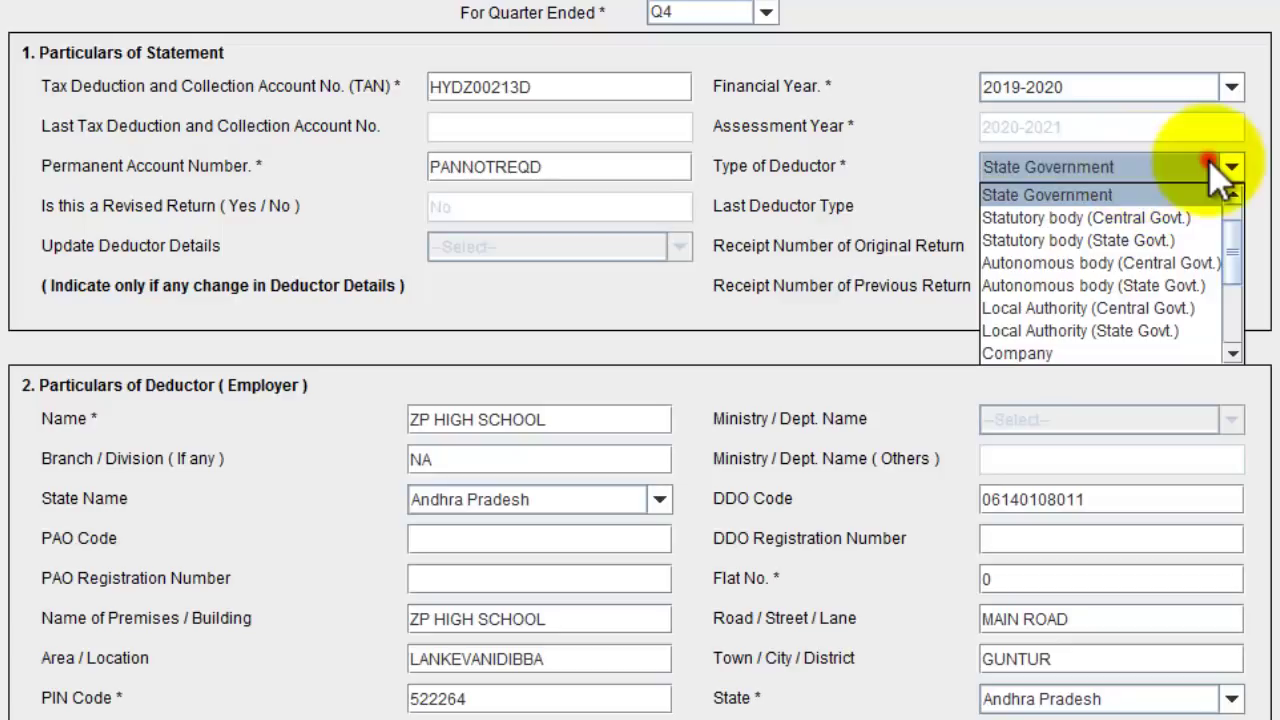
left_click(1213, 170)
Review the particulars of the deductor (employer) and of the person responsible for deduction of tax.
scroll(550, 268, "down", 1)
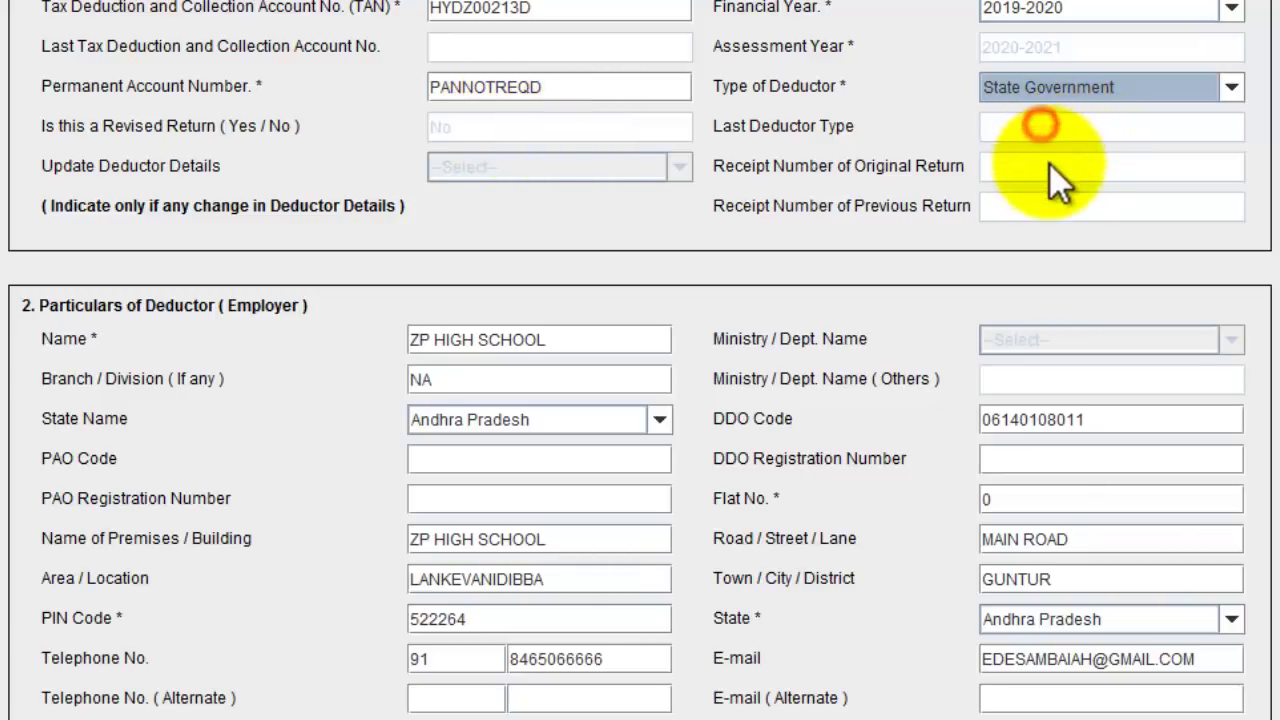
scroll(171, 165, "down", 3)
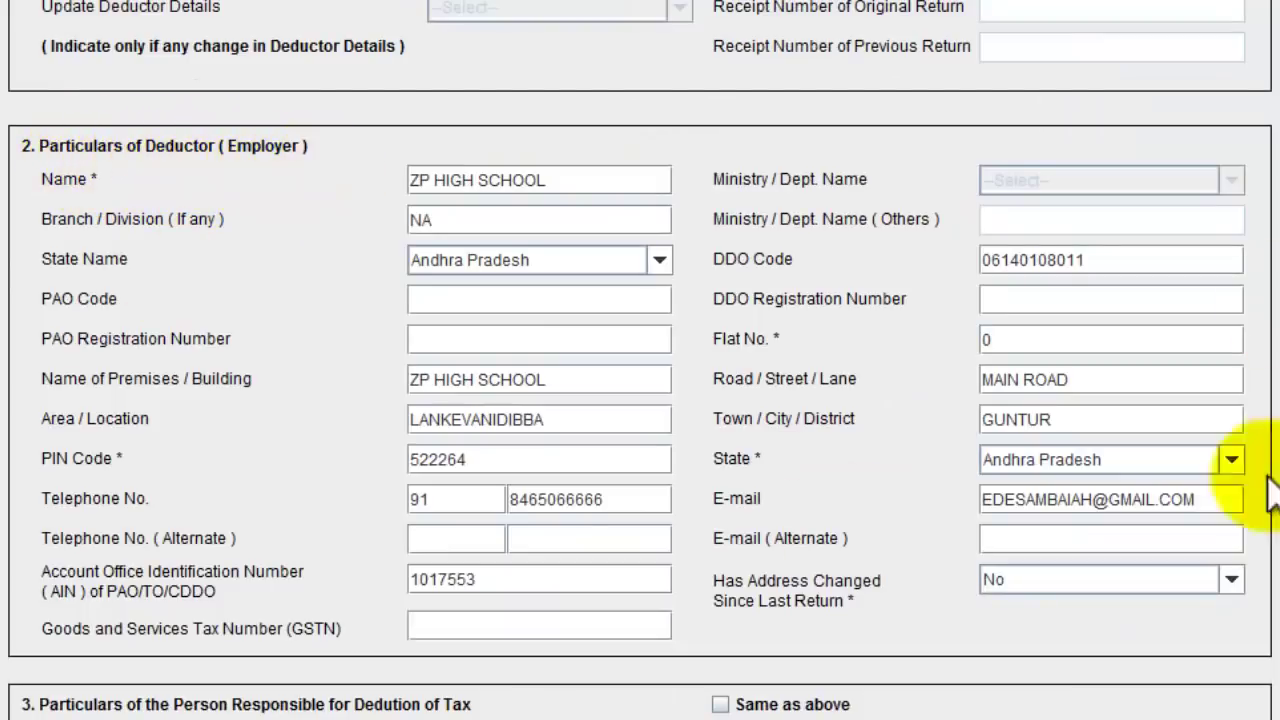
scroll(276, 204, "down", 3)
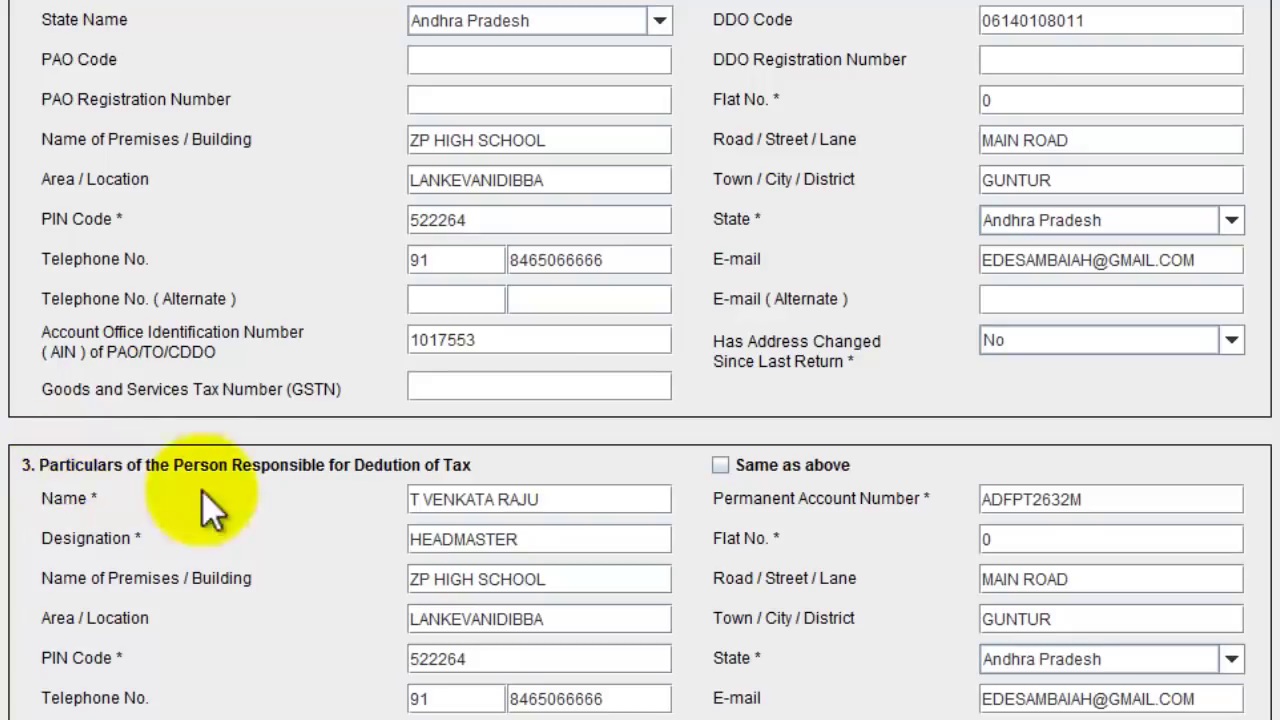
scroll(170, 660, "up", 3)
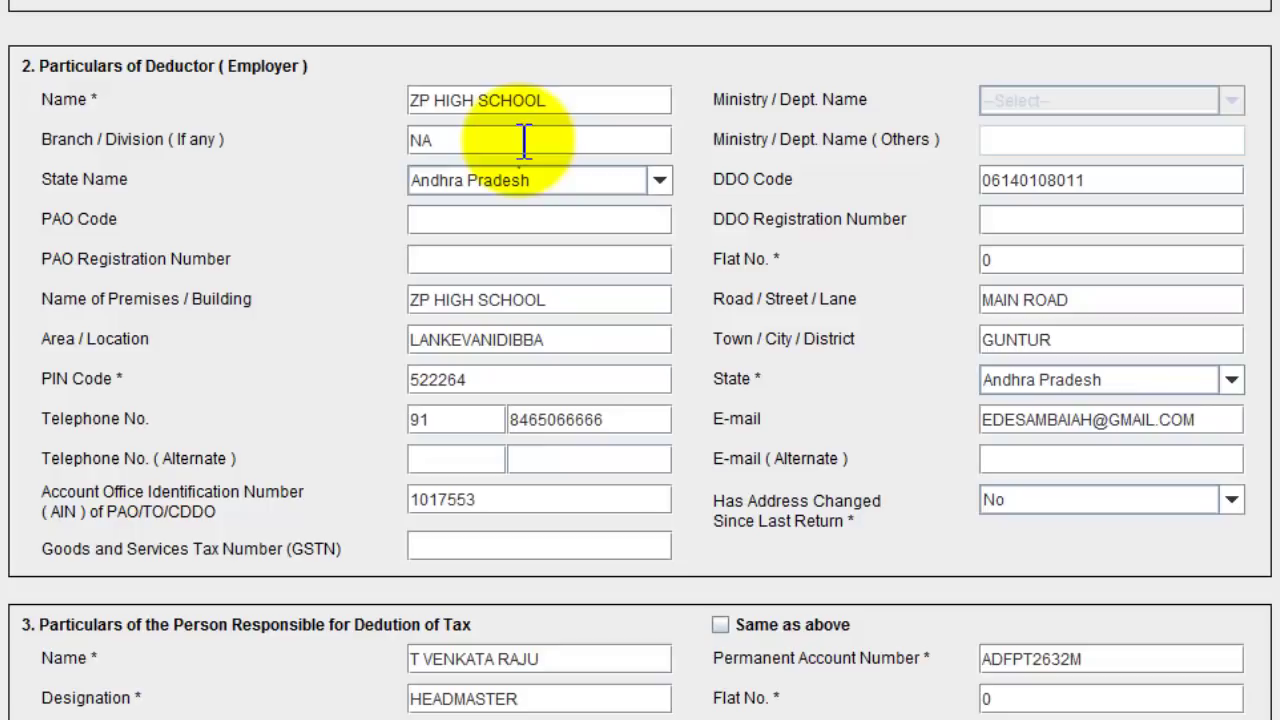
scroll(300, 460, "down", 3)
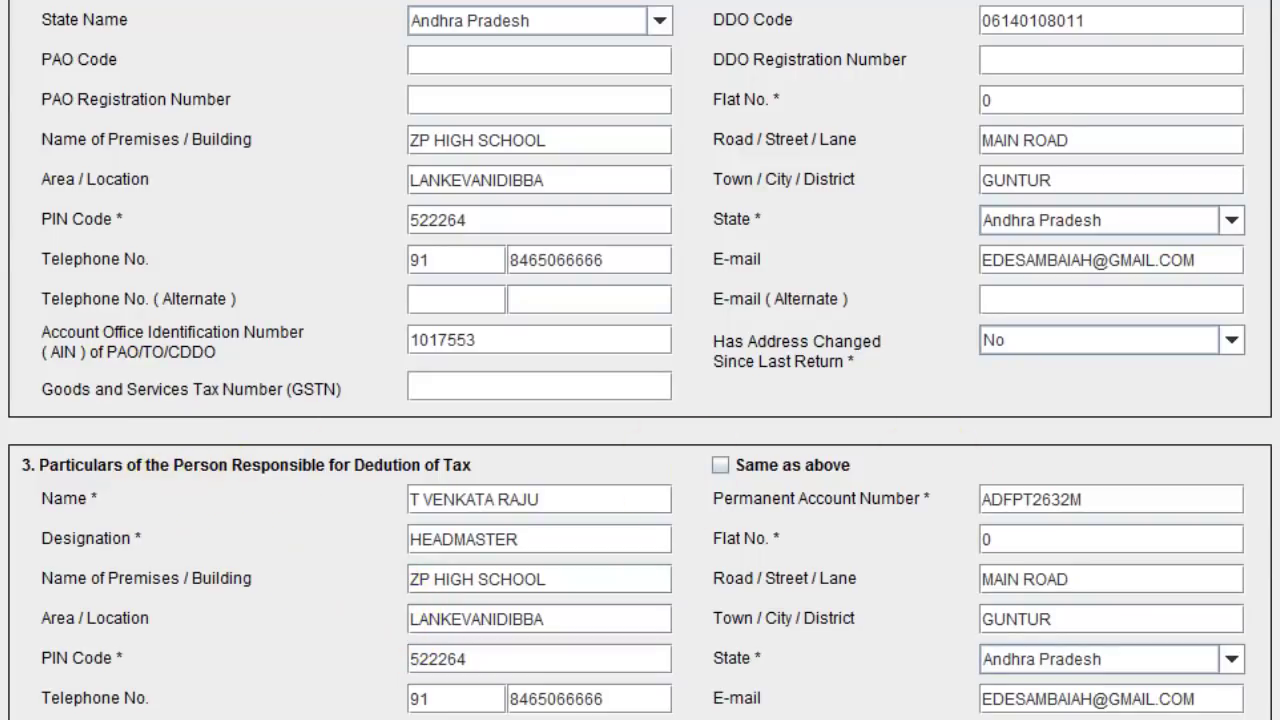
scroll(830, 700, "up", 3)
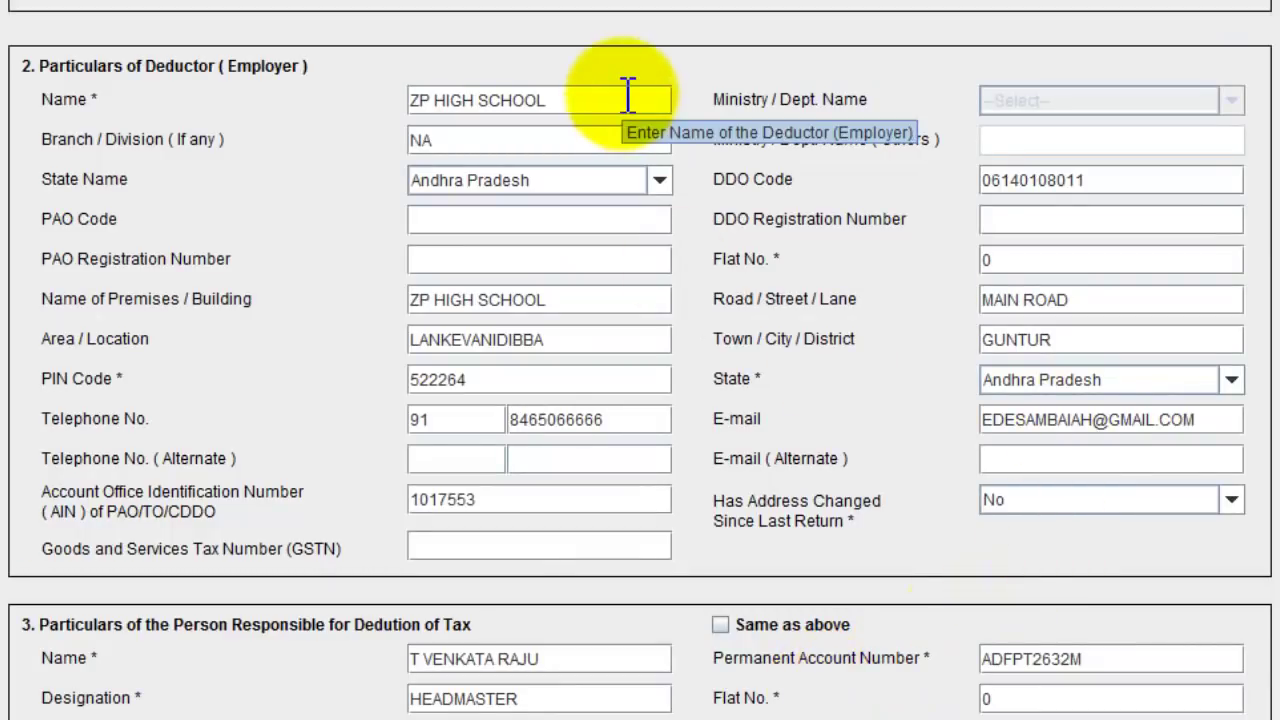
Review the deductor's Branch / Division, Account Office Identification Number and Has Address Changed Since Last Return entries.
double_click(487, 142)
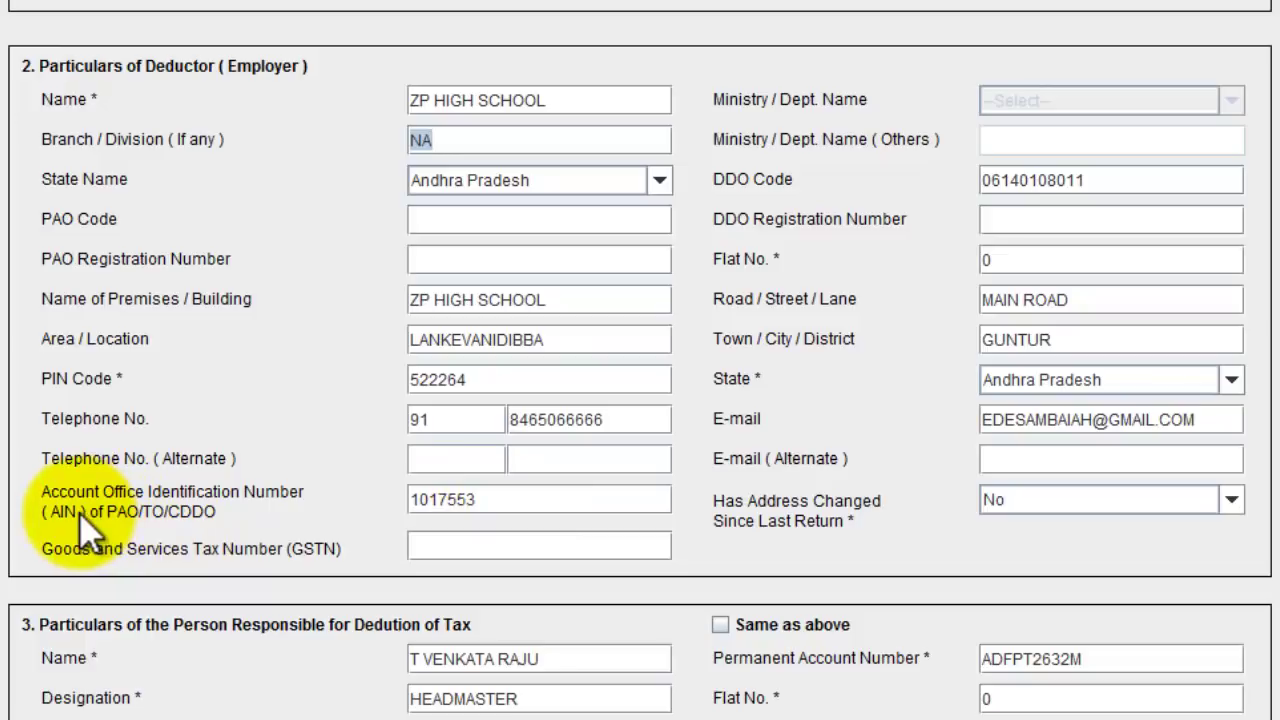
left_click(503, 497)
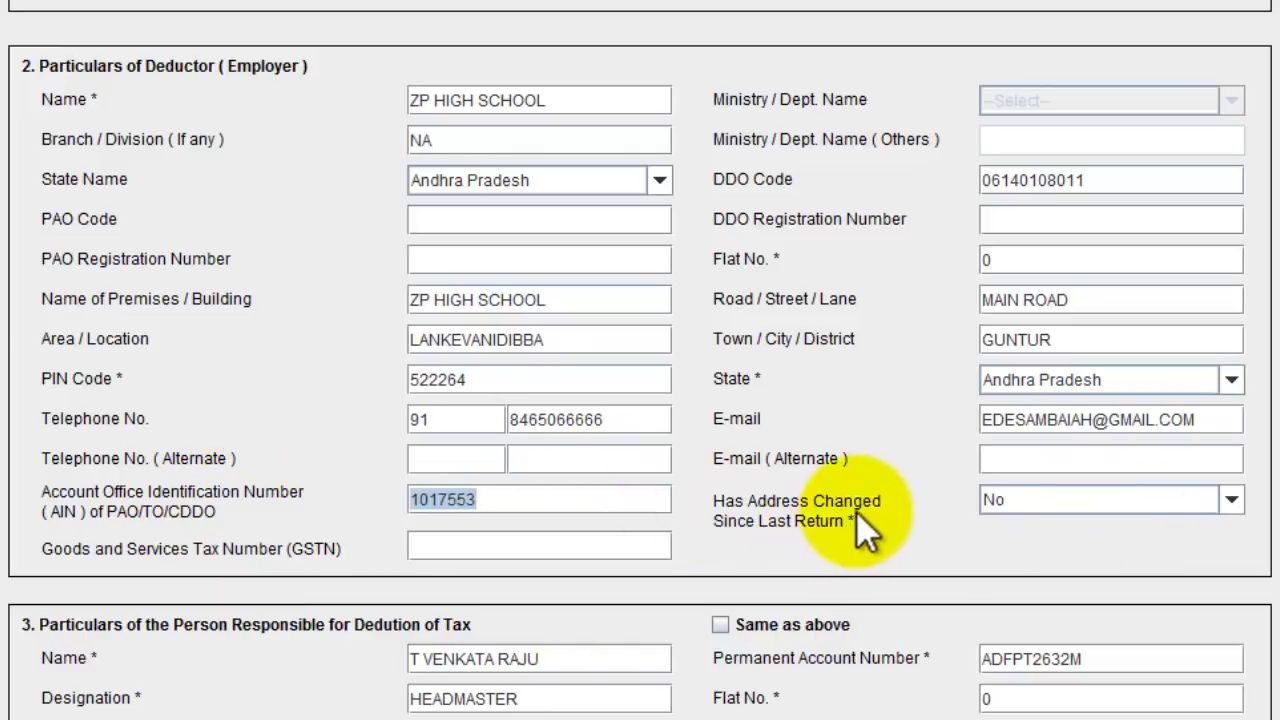
left_click(1008, 504)
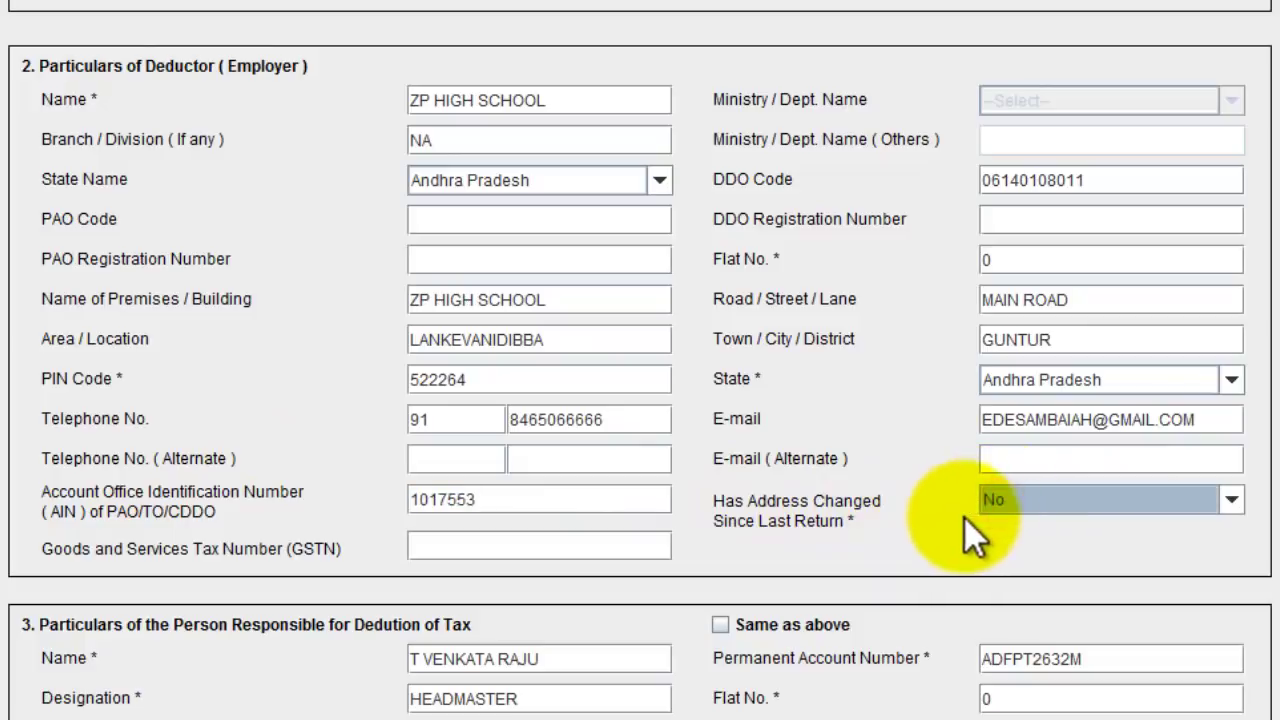
Mark the particulars of the person responsible for deduction of tax as Same as above.
scroll(902, 535, "down", 3)
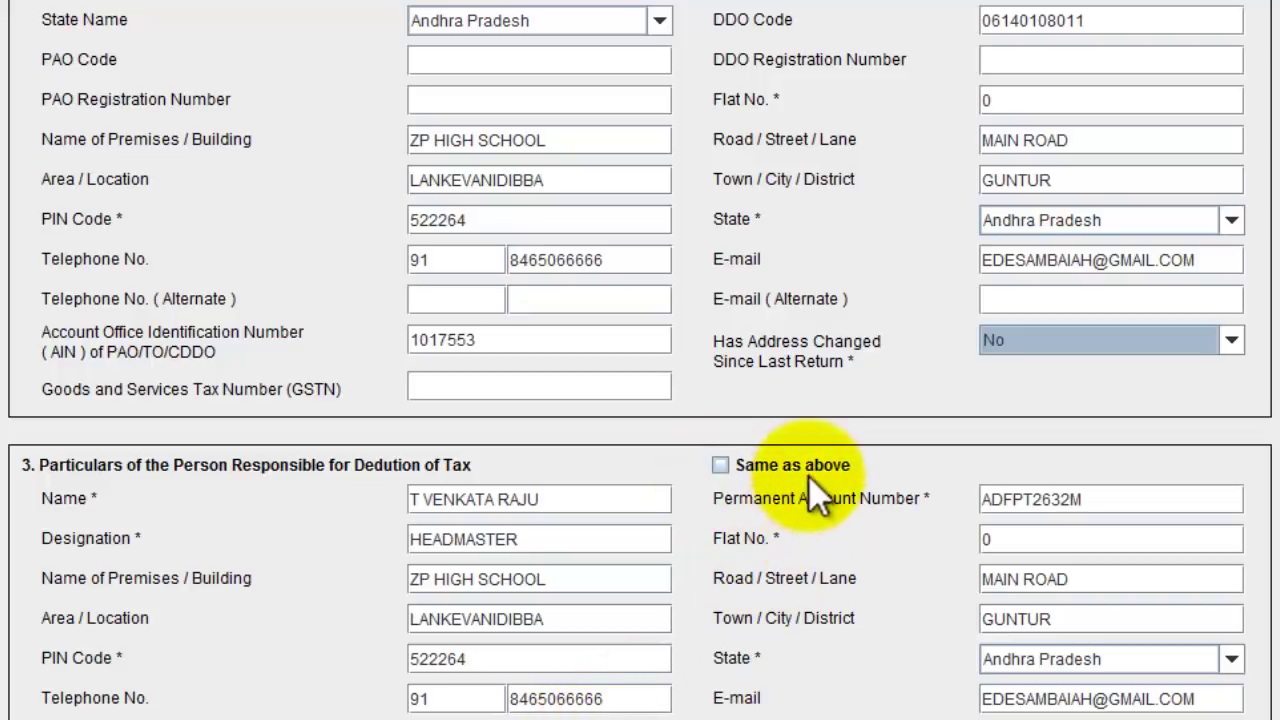
scroll(780, 512, "up", 2)
scroll(778, 506, "up", 2)
scroll(770, 515, "down", 2)
left_click(795, 546)
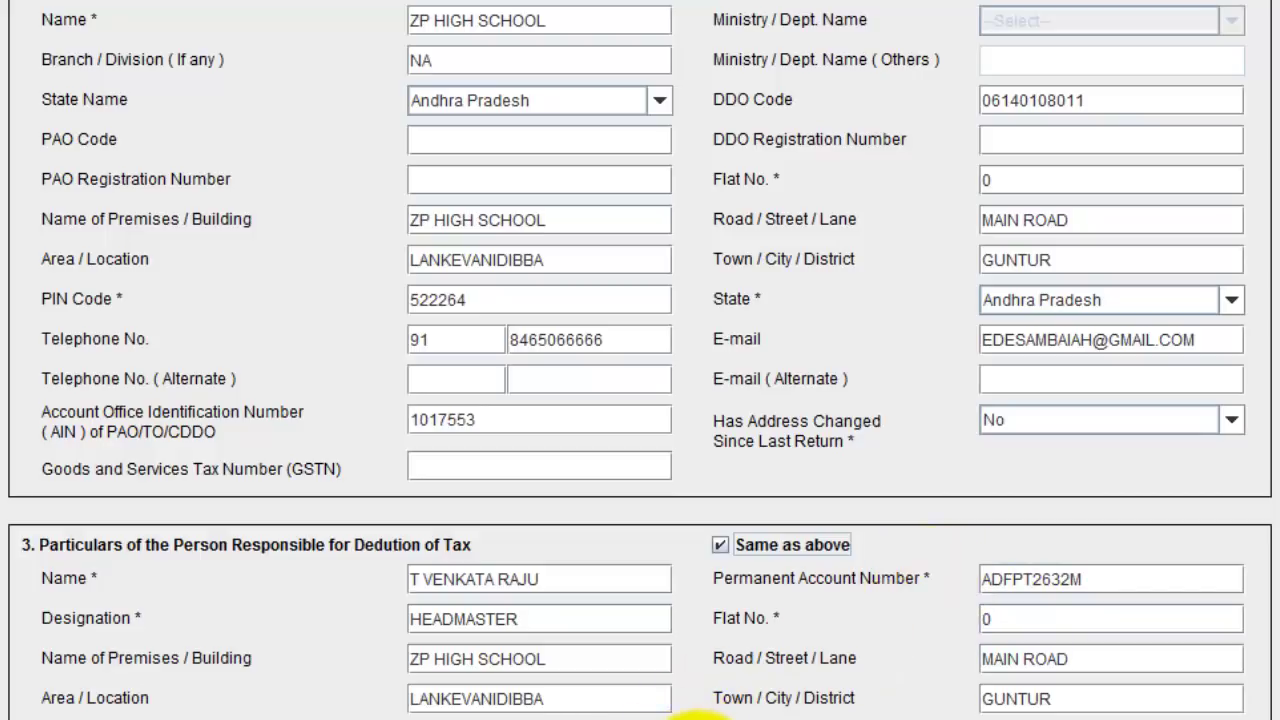
Review whether a regular Form 24Q statement was filed for the earlier period and the receipt number of that statement.
scroll(693, 716, "down", 2)
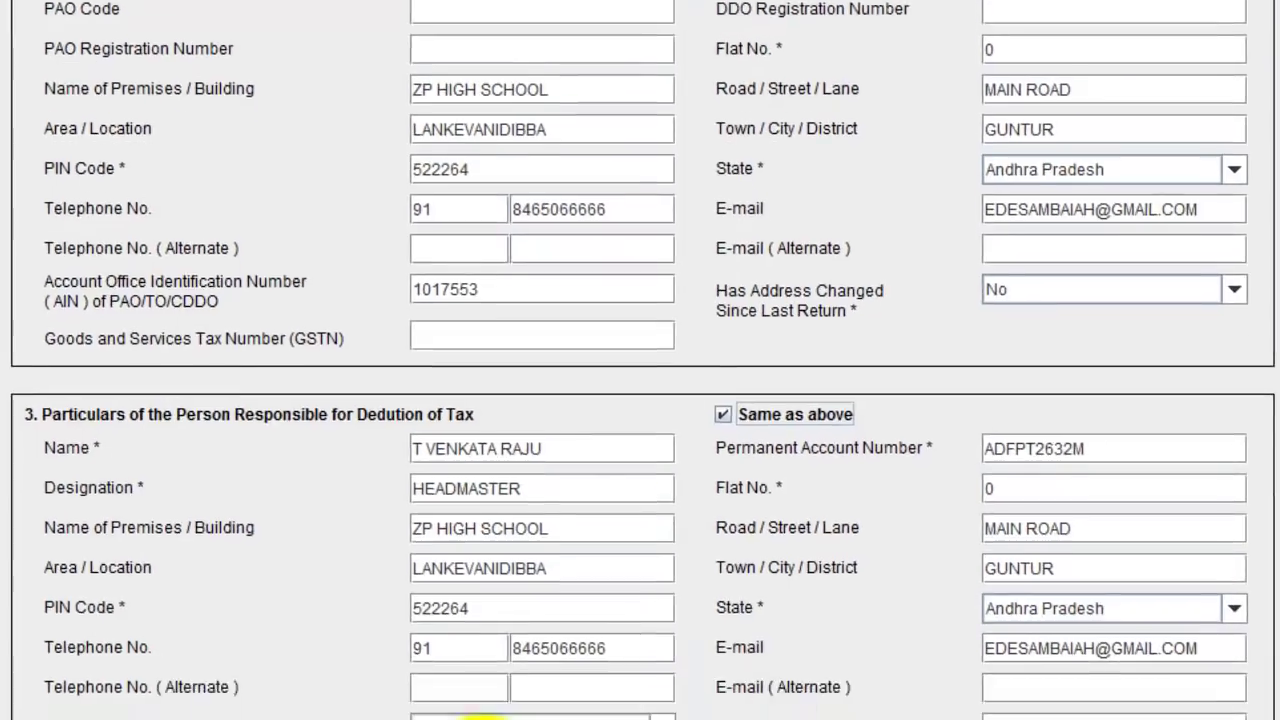
left_click(491, 671)
left_click(1194, 630)
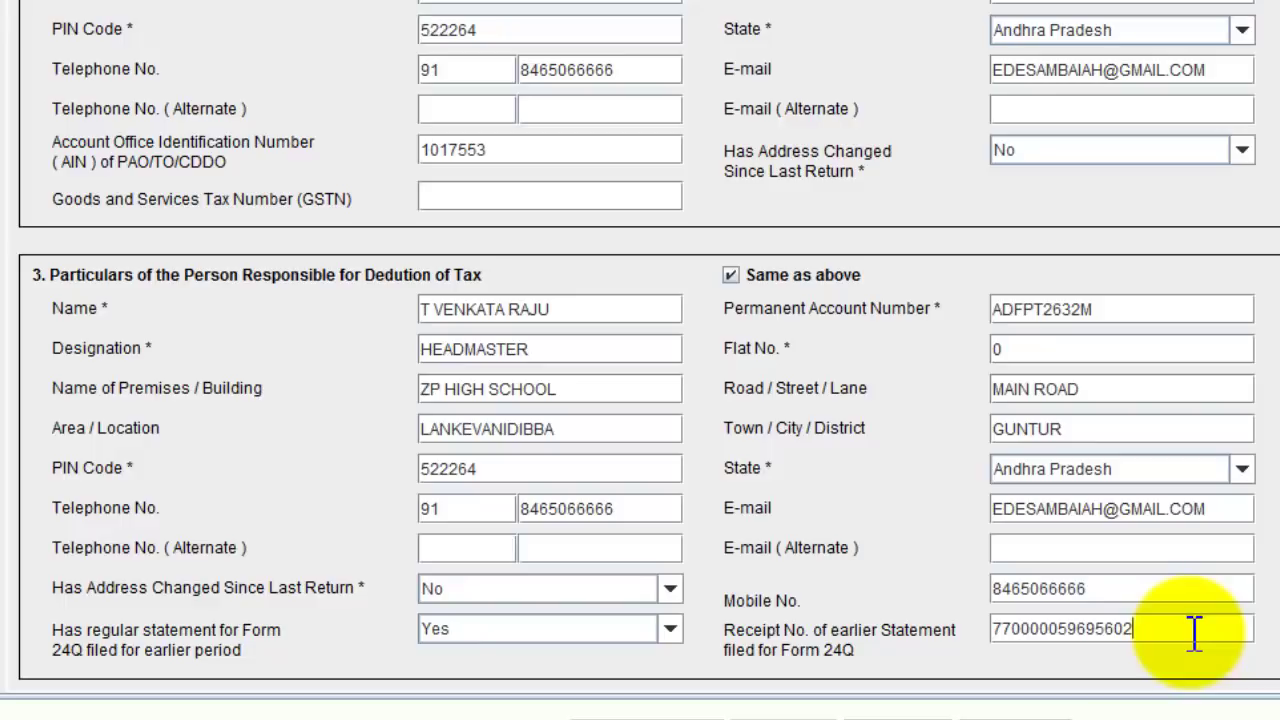
Add 3 rows to the Challan sheet.
scroll(1192, 633, "up", 8)
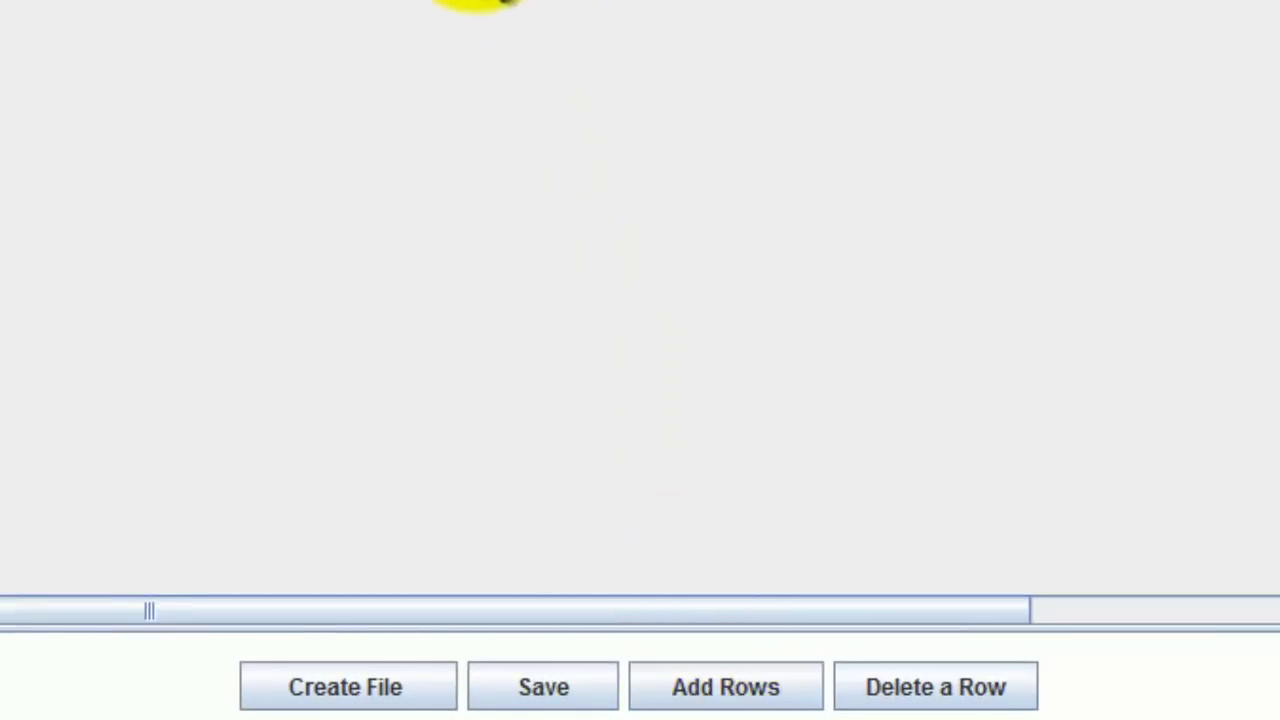
left_click(728, 692)
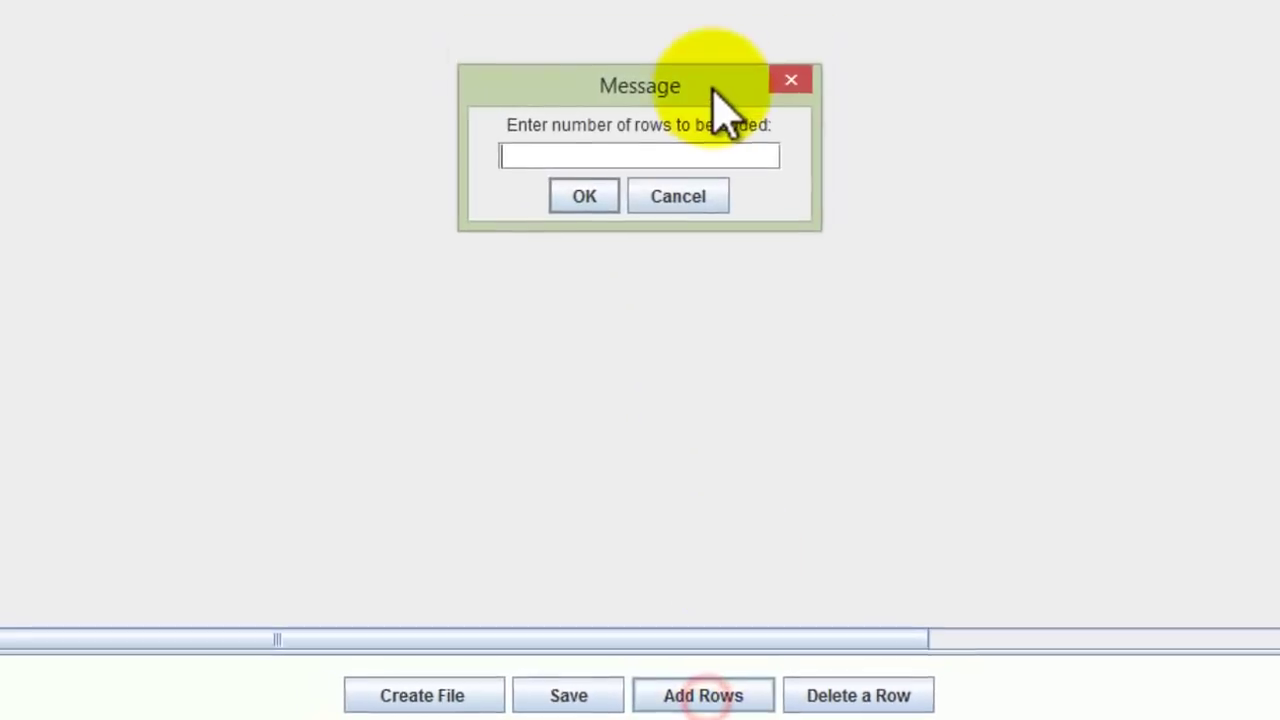
type("3")
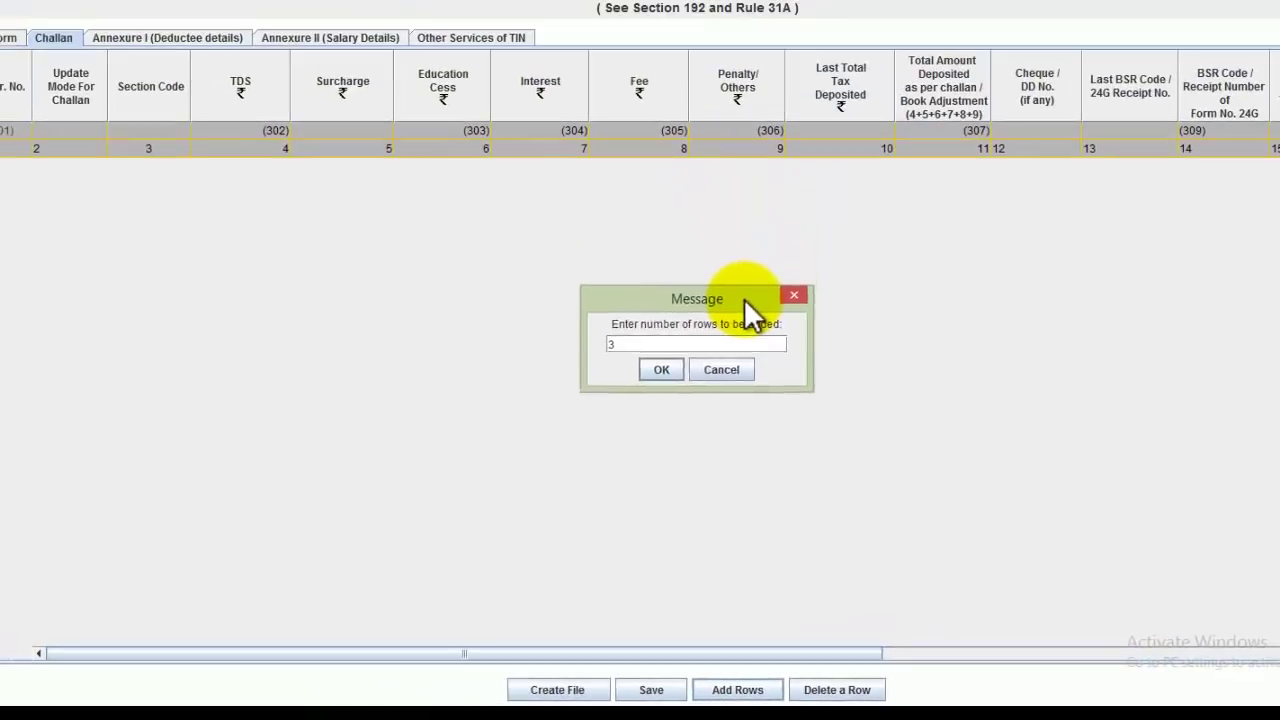
key("Return")
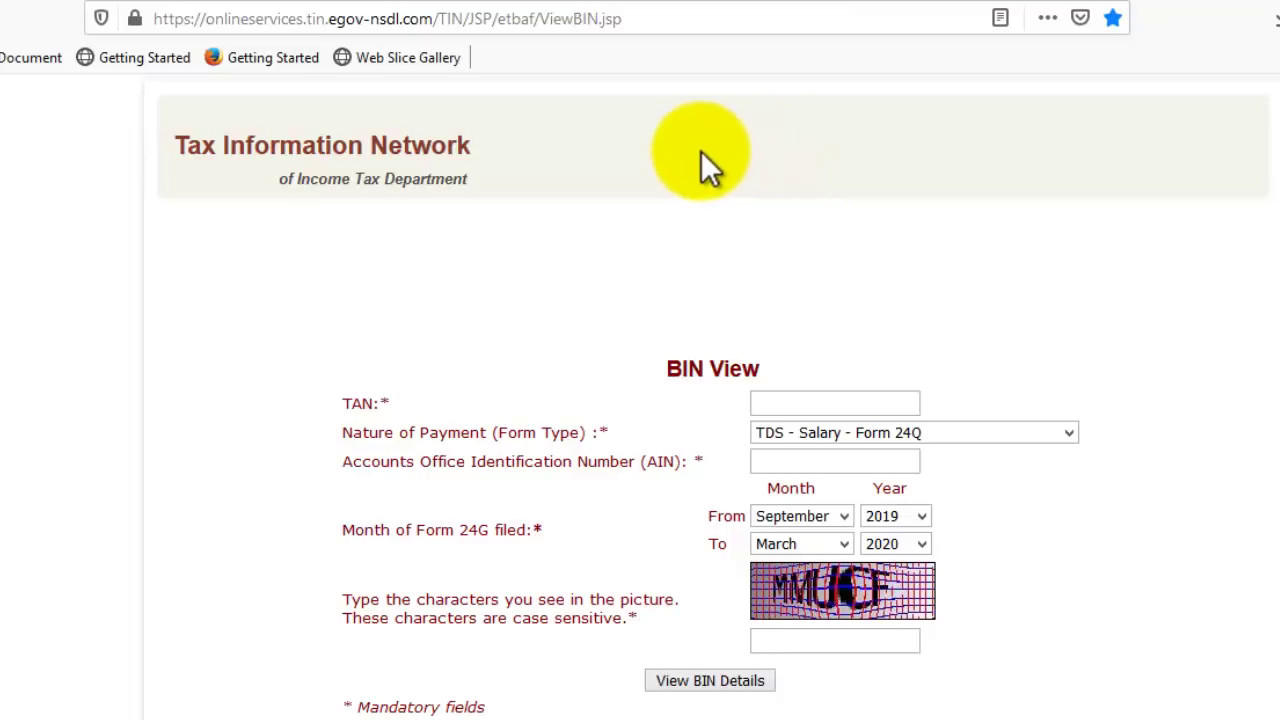
Examine the BIN View page's web address, Nature of Payment, Accounts Office Identification Number and Form 24G month fields in the browser.
left_click(669, 26)
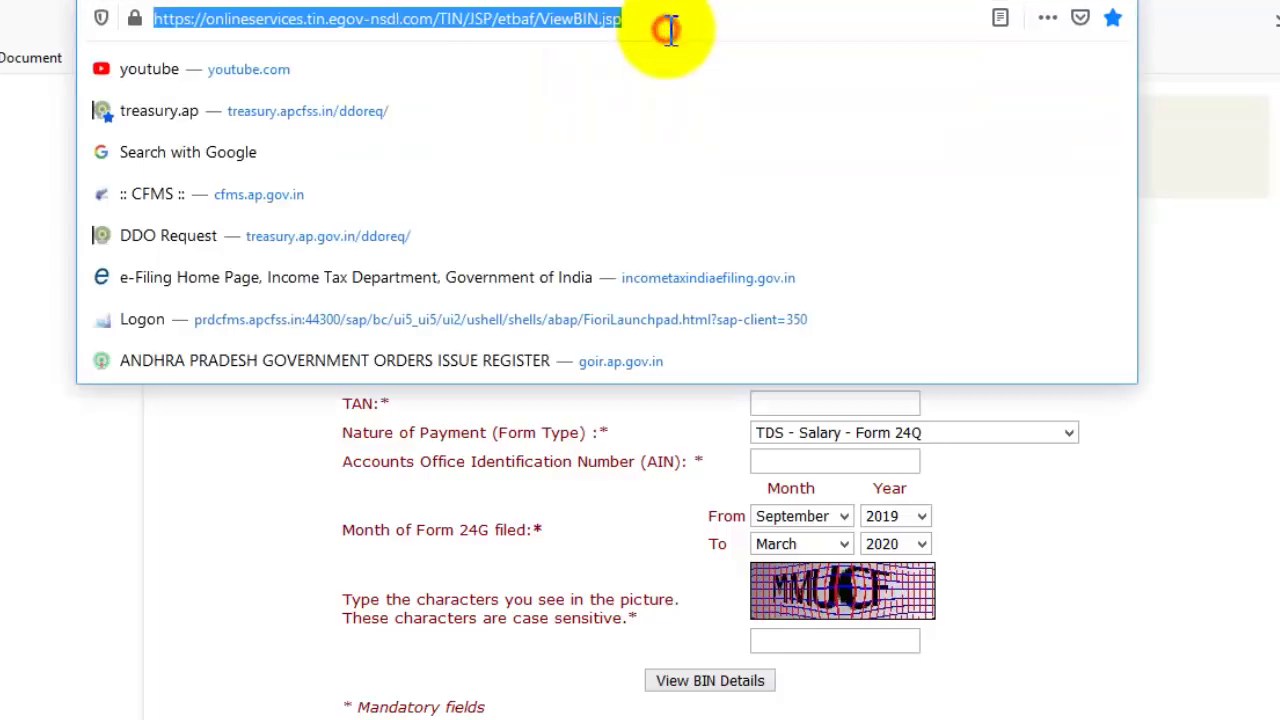
left_click(652, 420)
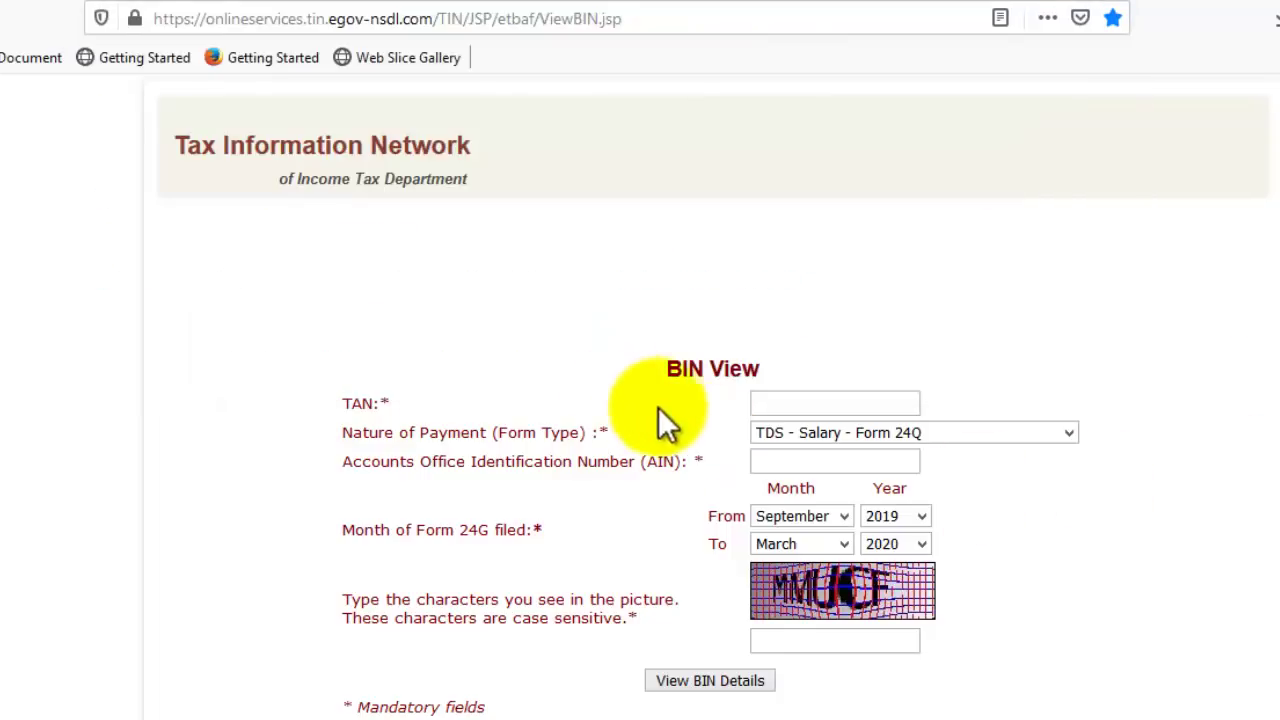
left_click(818, 433)
left_click(819, 430)
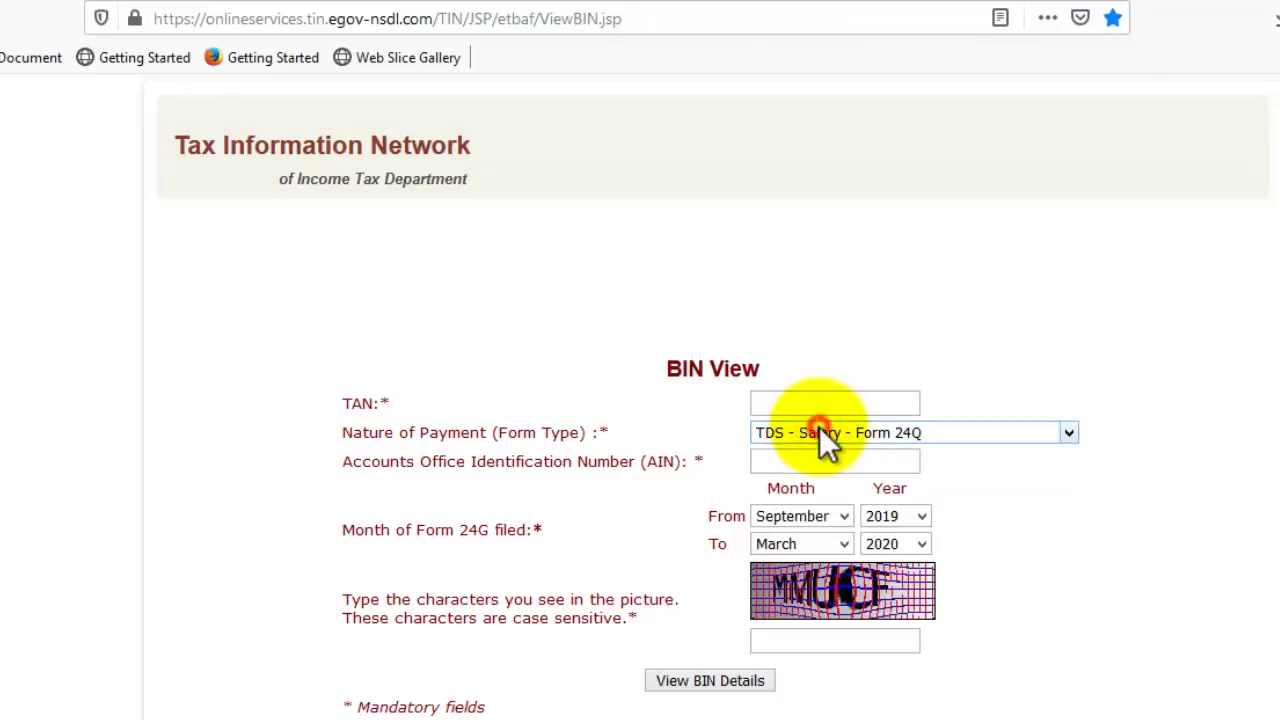
left_click_drag(690, 462, 342, 462)
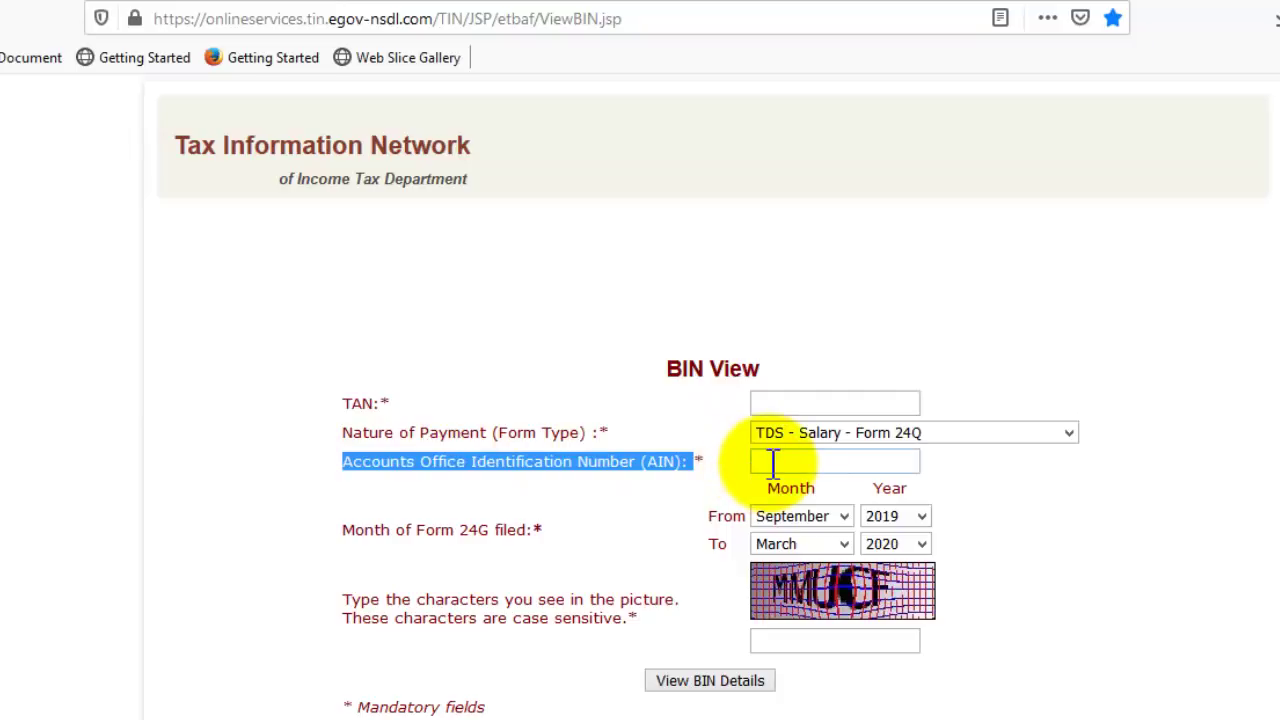
left_click(813, 517)
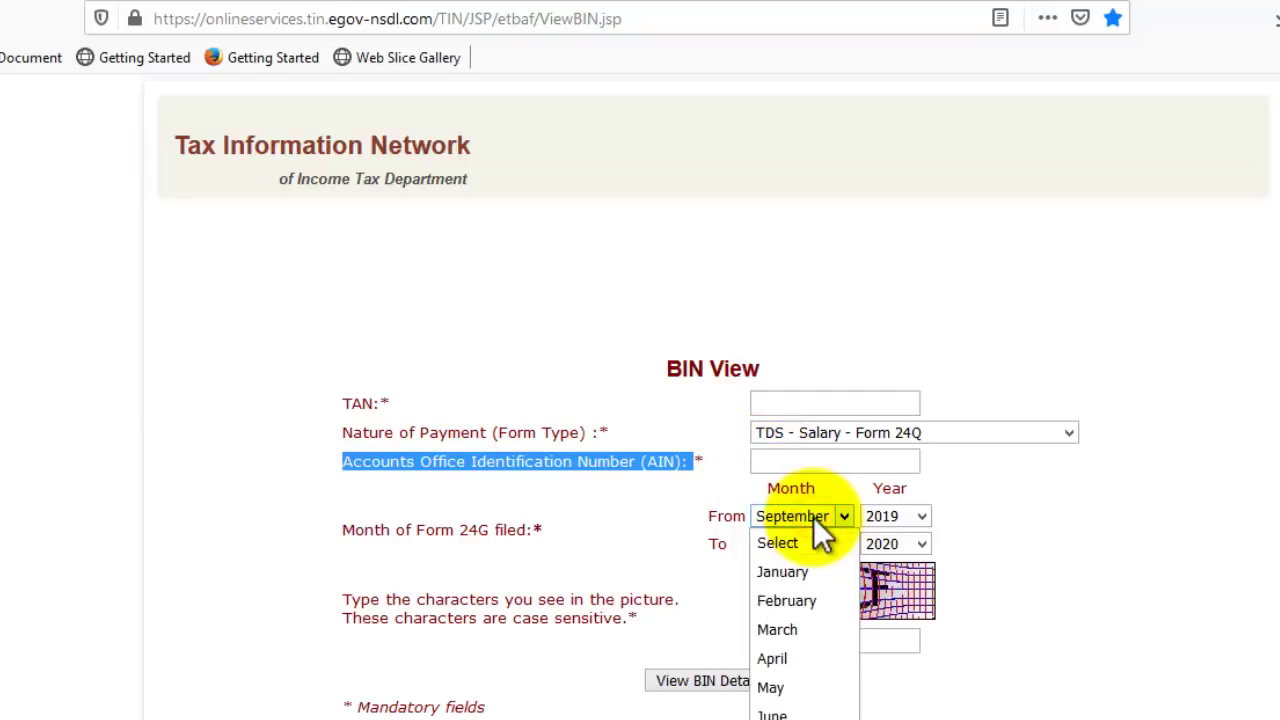
left_click(813, 517)
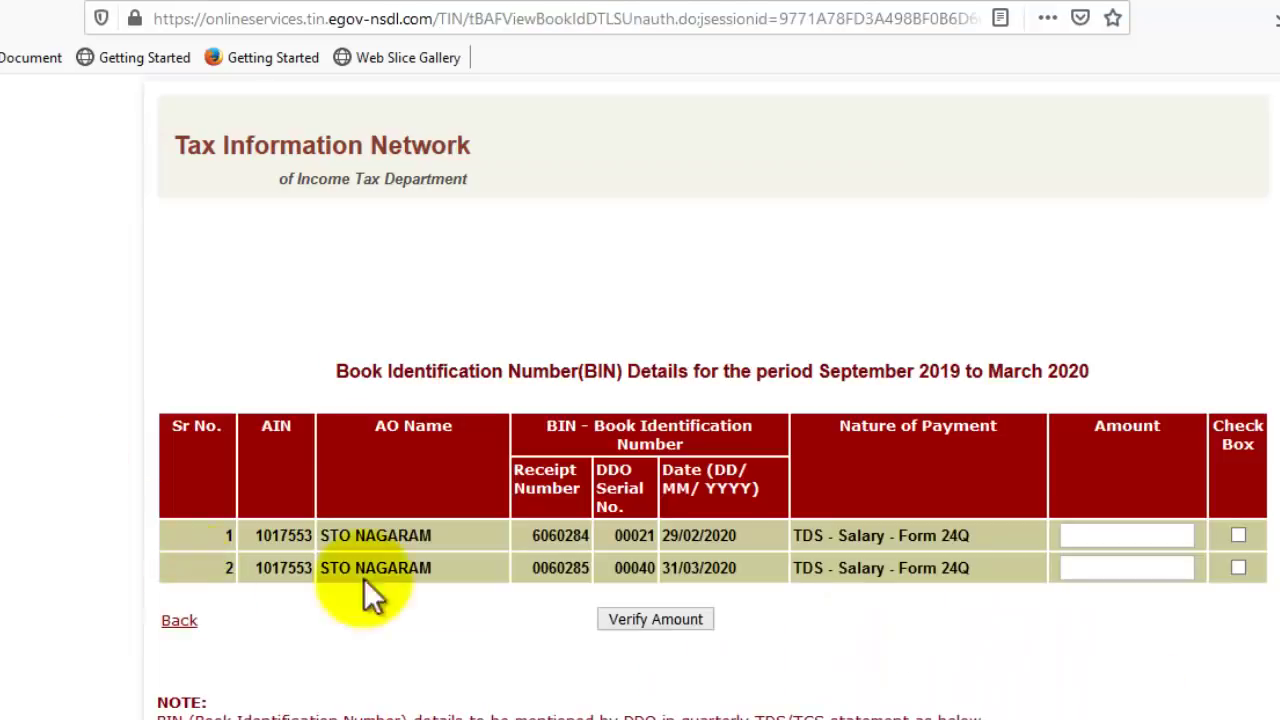
Examine the receipt number, DDO serial number and date in the first row of the Book Identification Number details.
left_click_drag(530, 474, 729, 537)
left_click(645, 529)
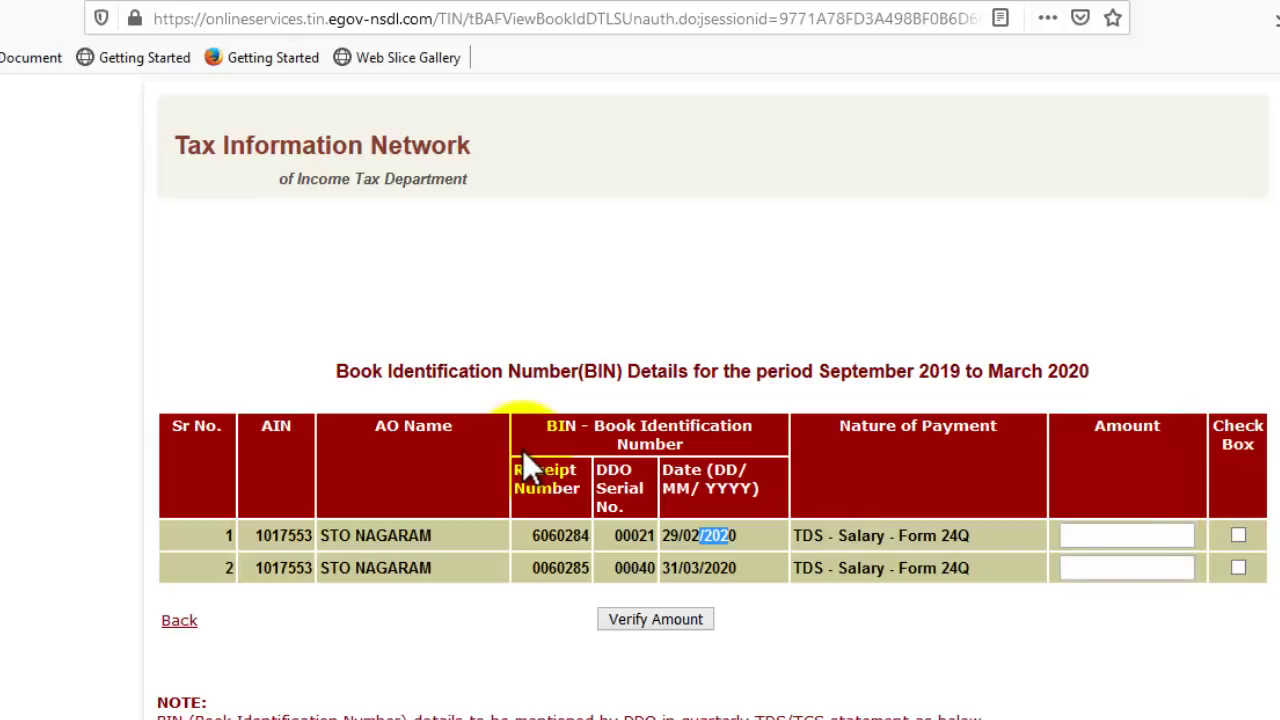
left_click_drag(538, 540, 620, 538)
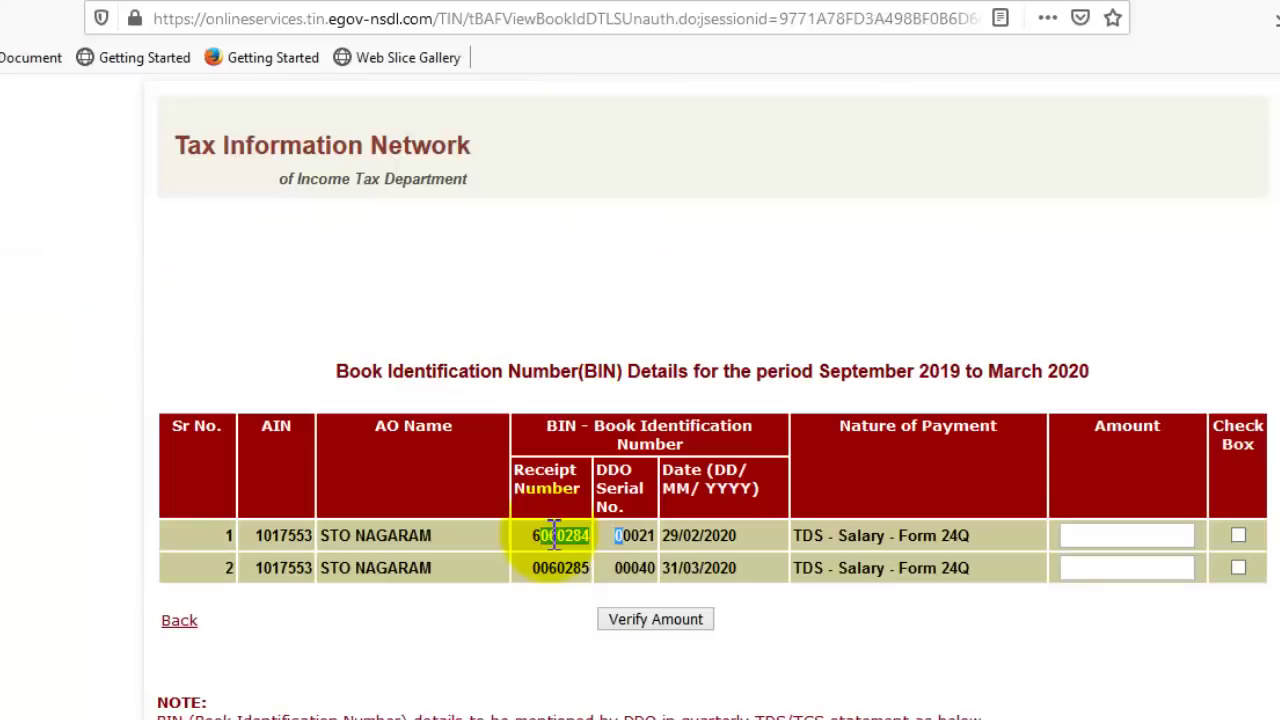
left_click(546, 533)
left_click_drag(622, 535, 675, 535)
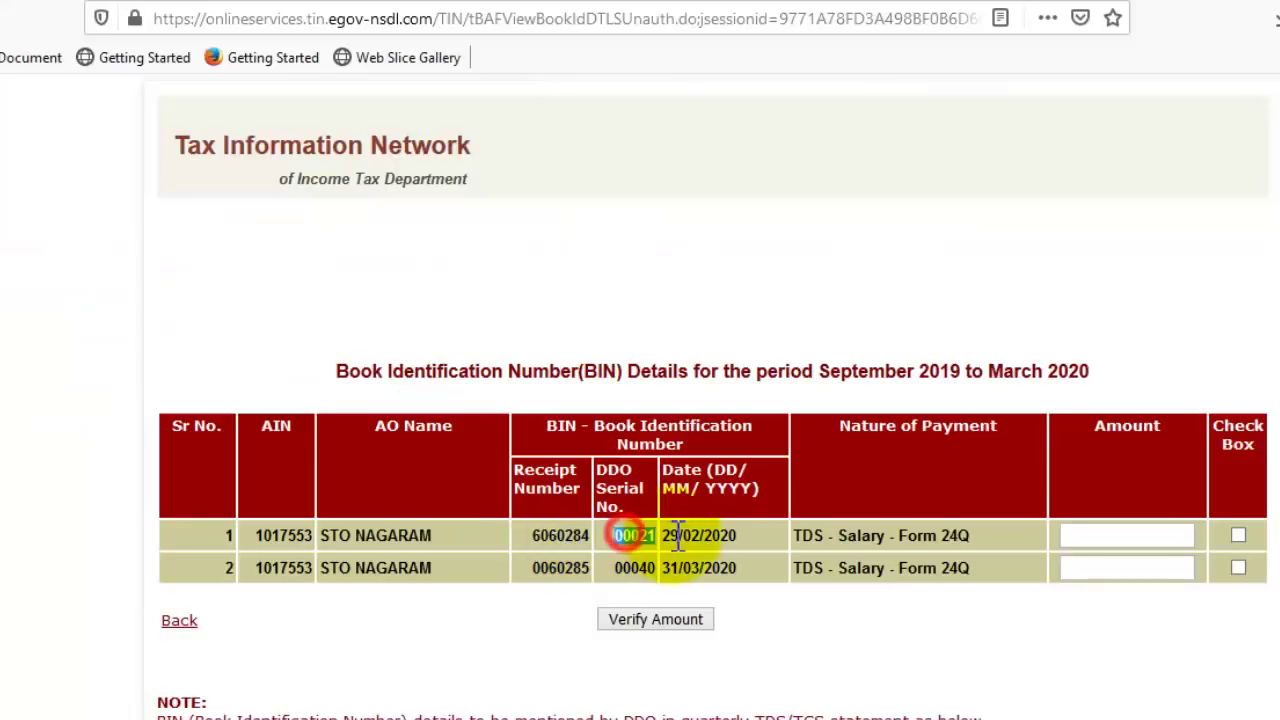
triple_click(726, 541)
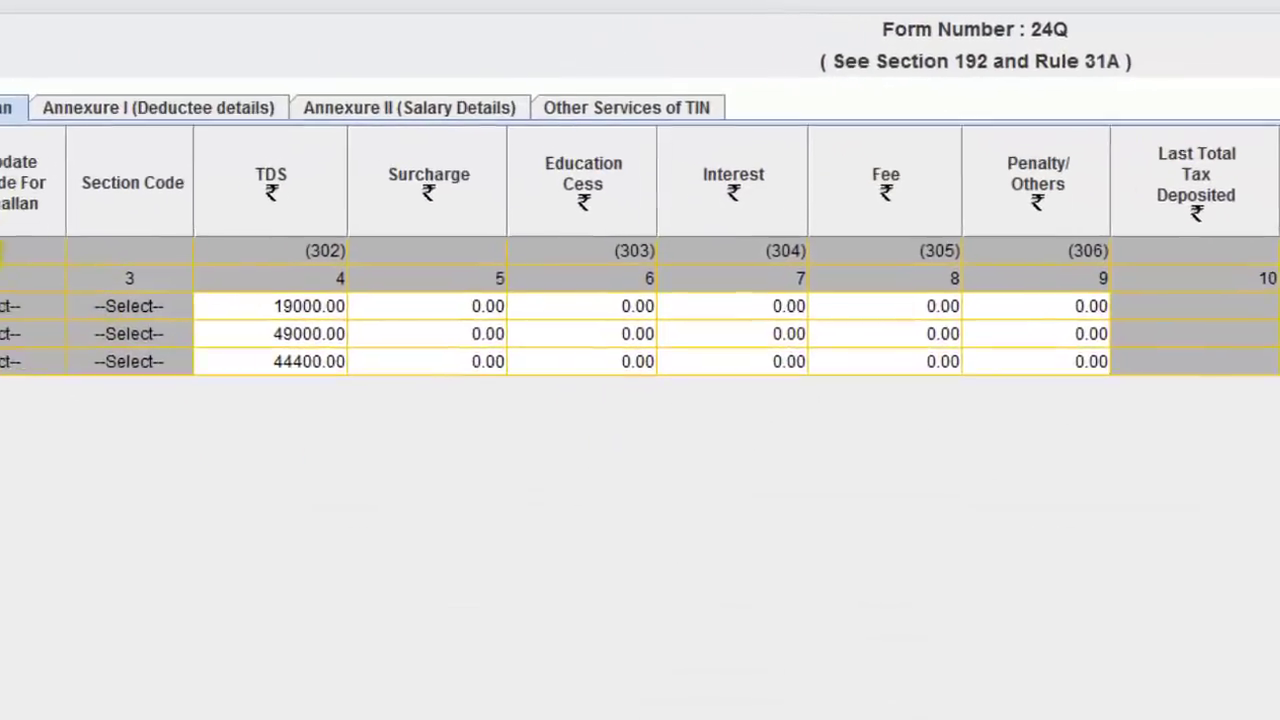
Review the TDS amounts in the three challan rows of the 24Q statement.
left_click(510, 372)
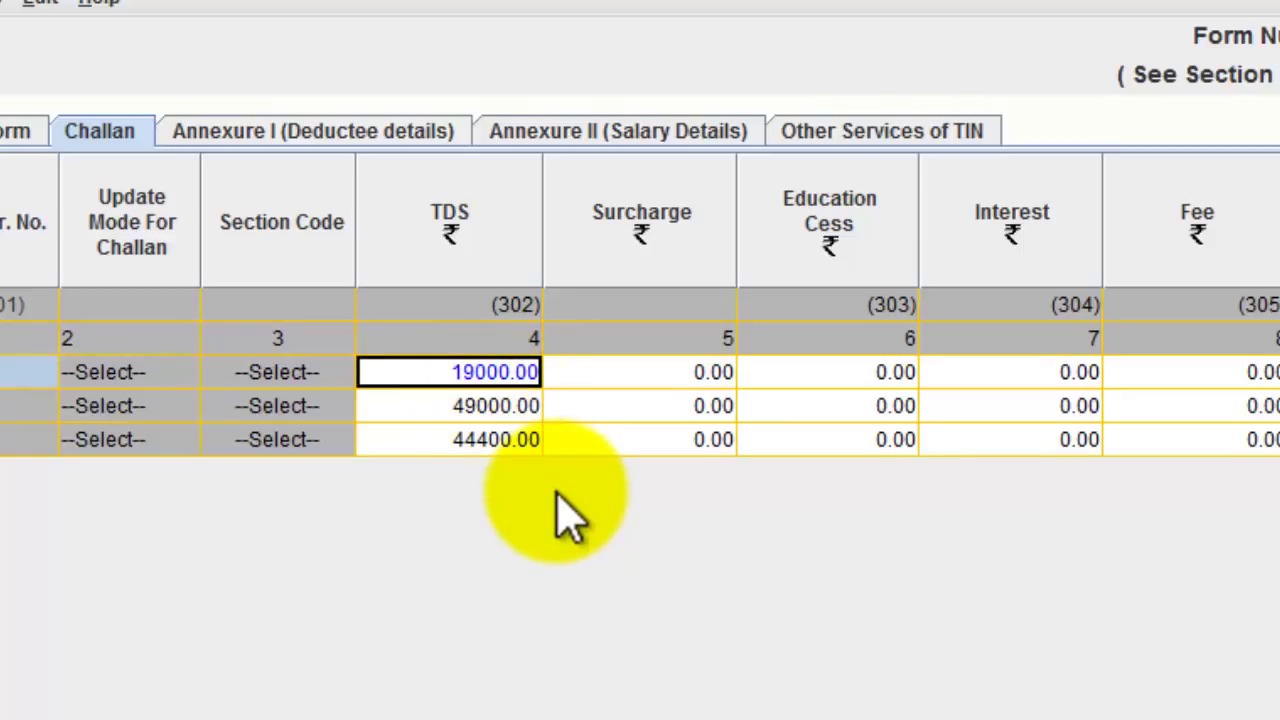
key("Down")
key("Down")
key("Up")
key("Up")
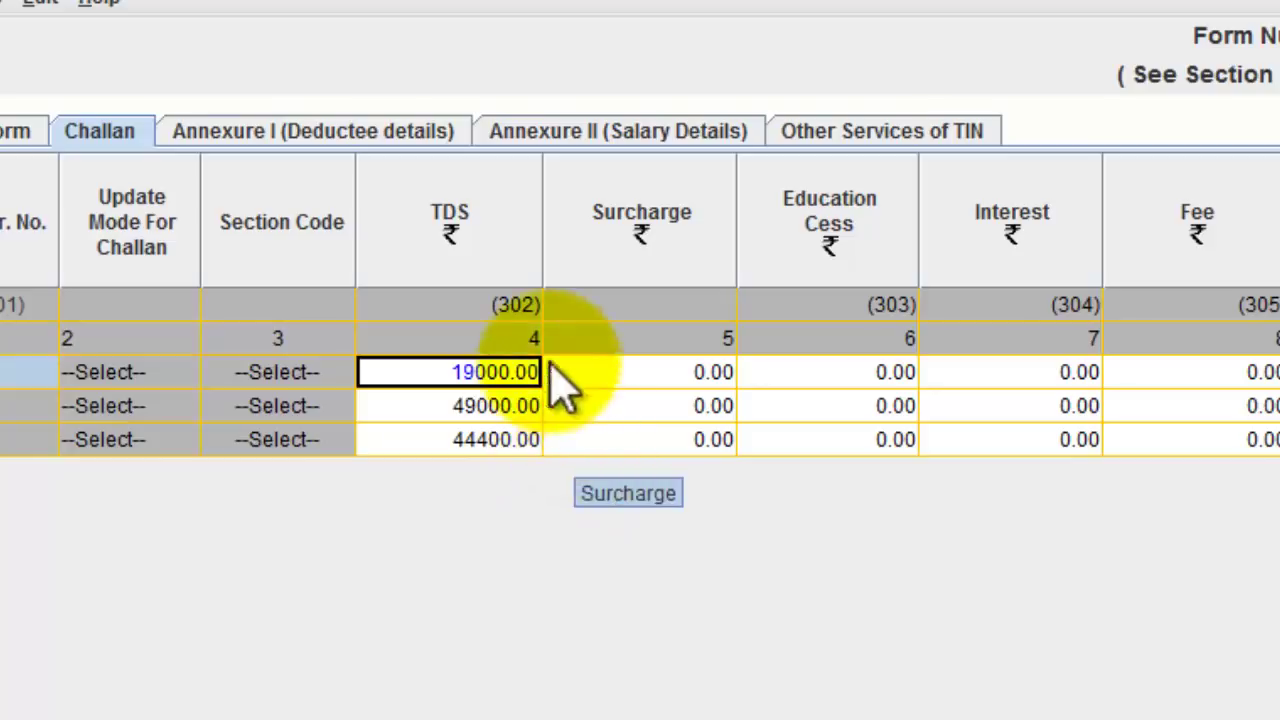
left_click(462, 405)
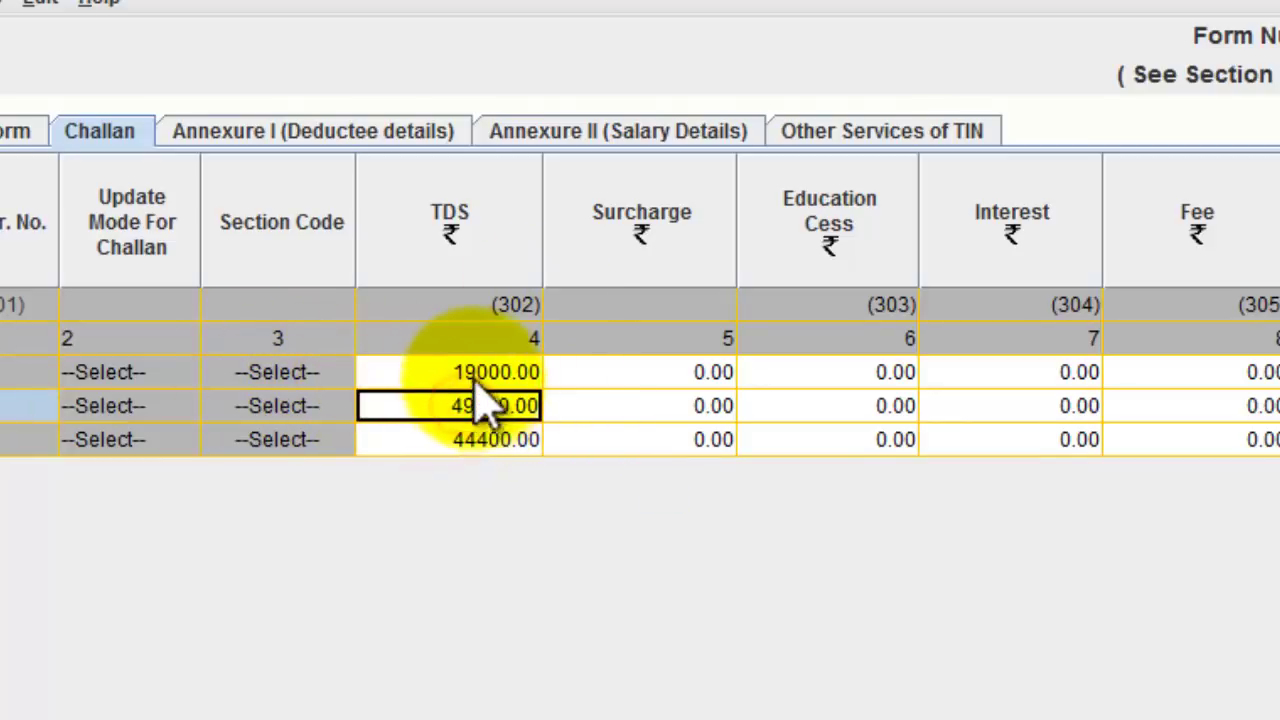
left_click(470, 372)
left_click(470, 405)
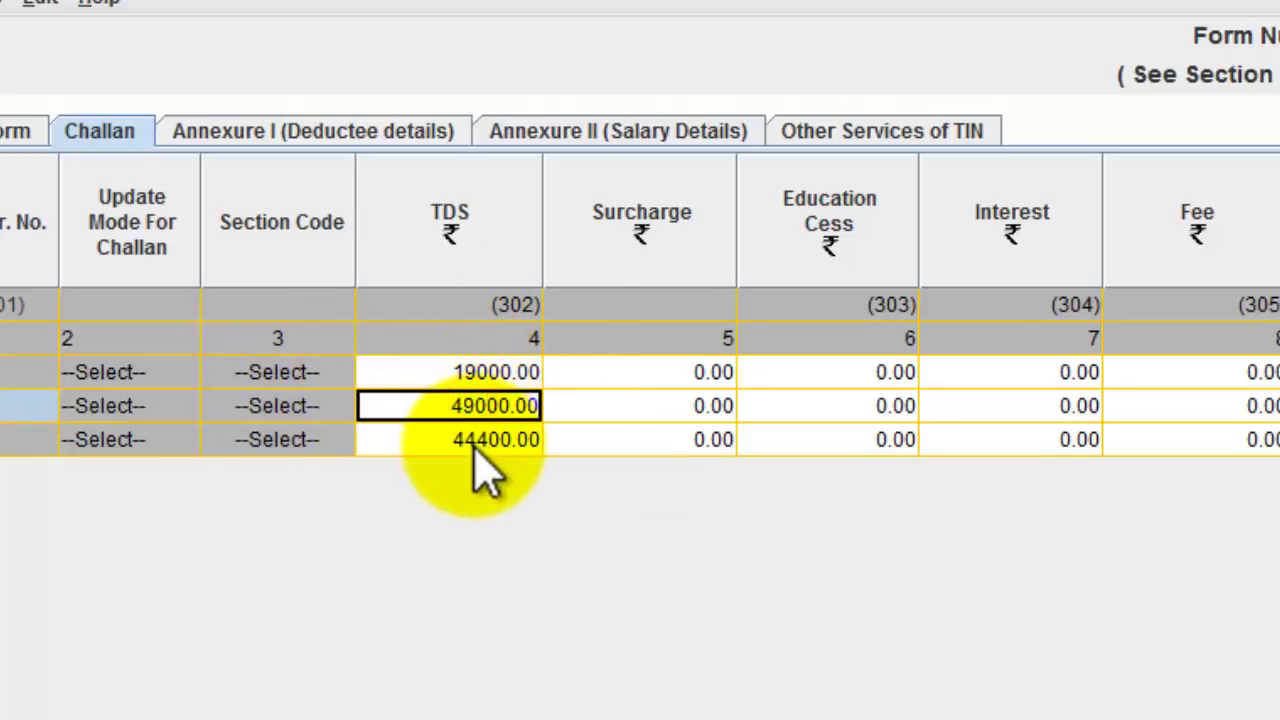
left_click(476, 432)
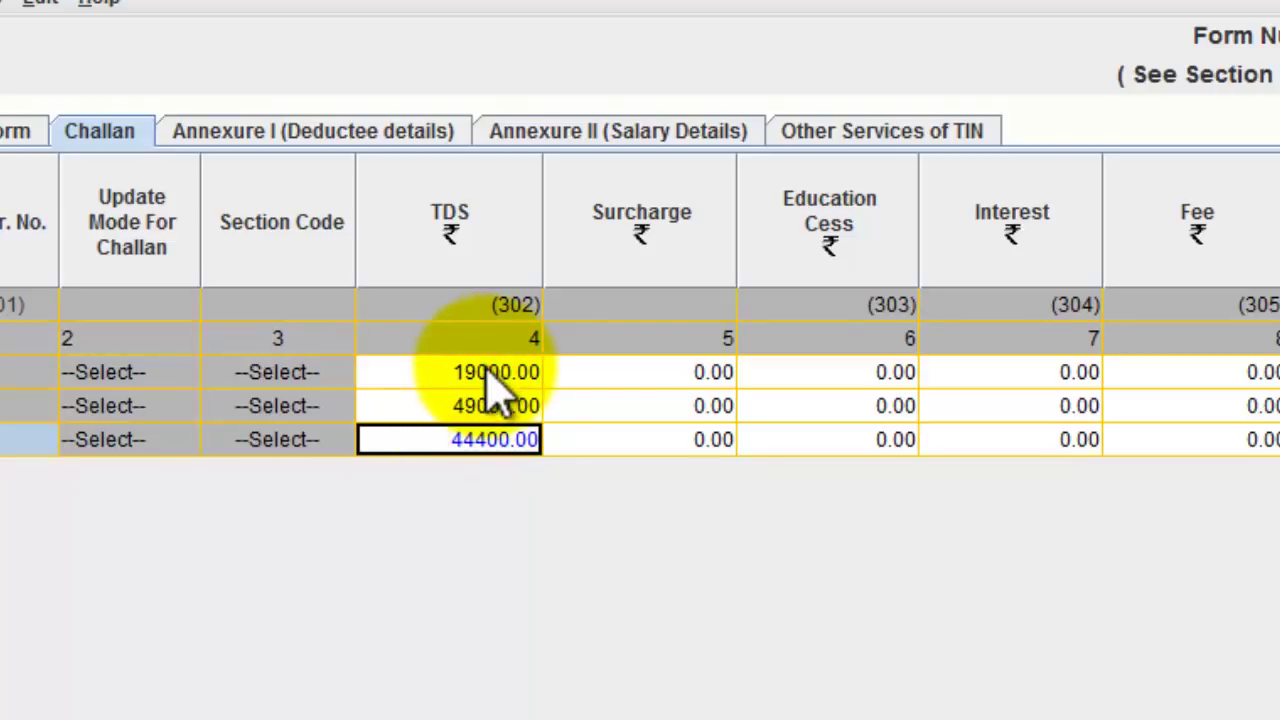
left_click(496, 372)
left_click(499, 372)
double_click(497, 372)
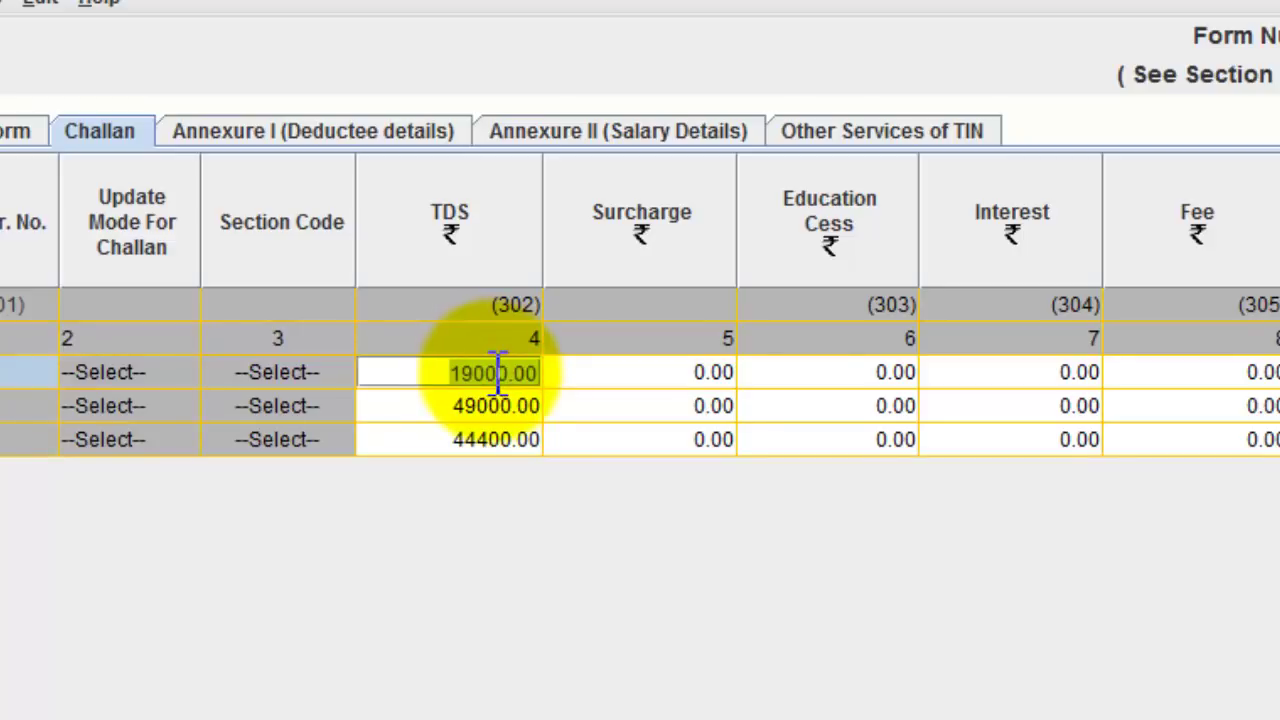
Review the first challan row's Surcharge, Education Cess, Interest, Fee and Penalty columns and the Last BSR Code / 24G Receipt No. column.
left_click(688, 370)
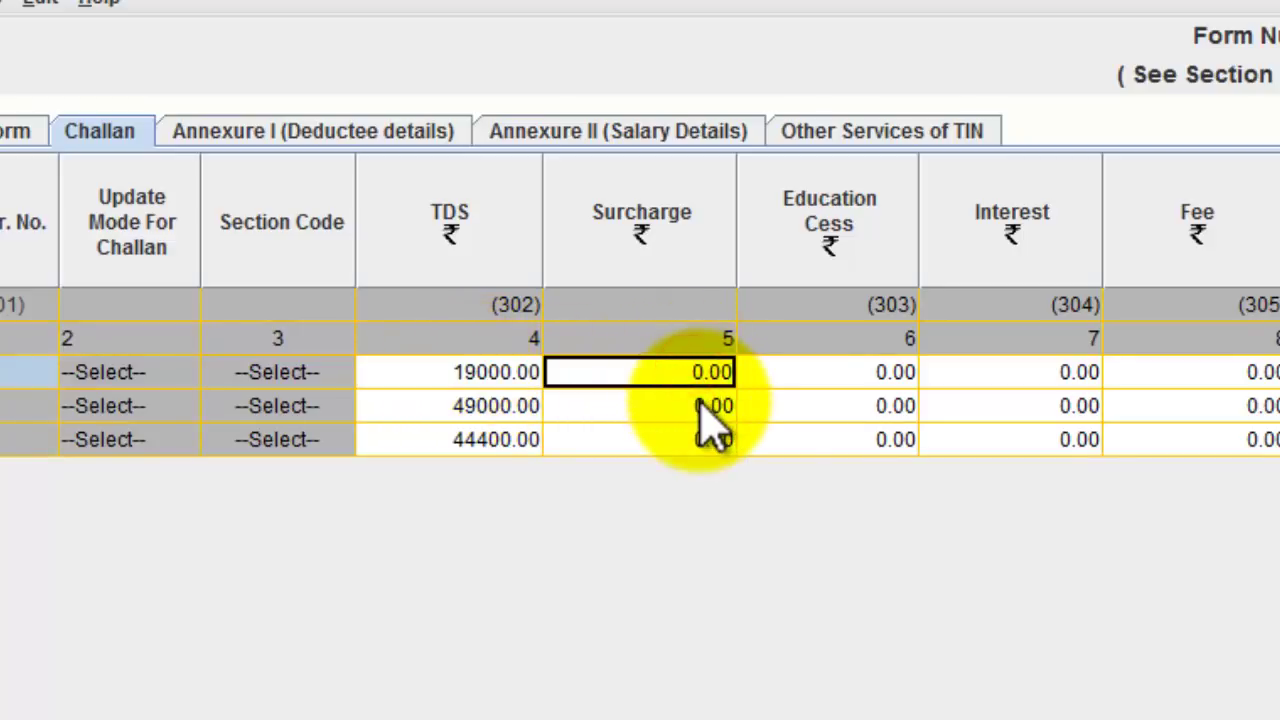
key("Tab")
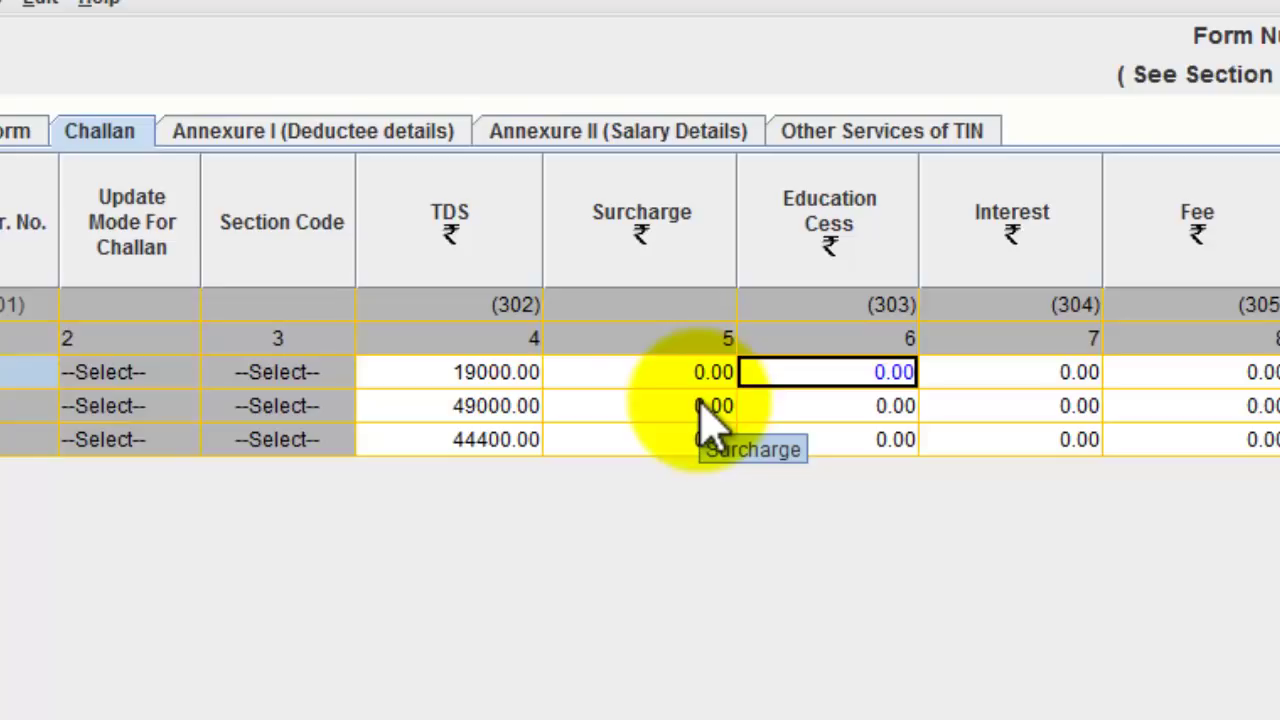
key("Tab")
key("Tab")
key("Tab")
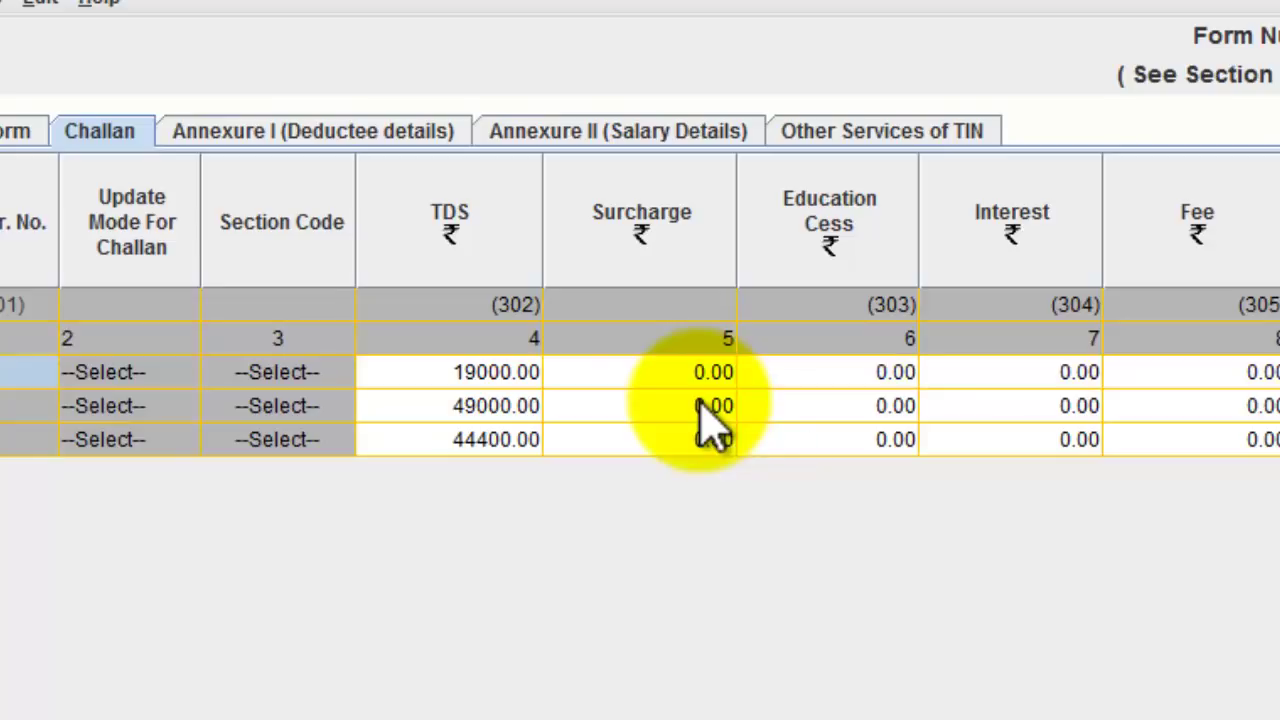
left_click(432, 352)
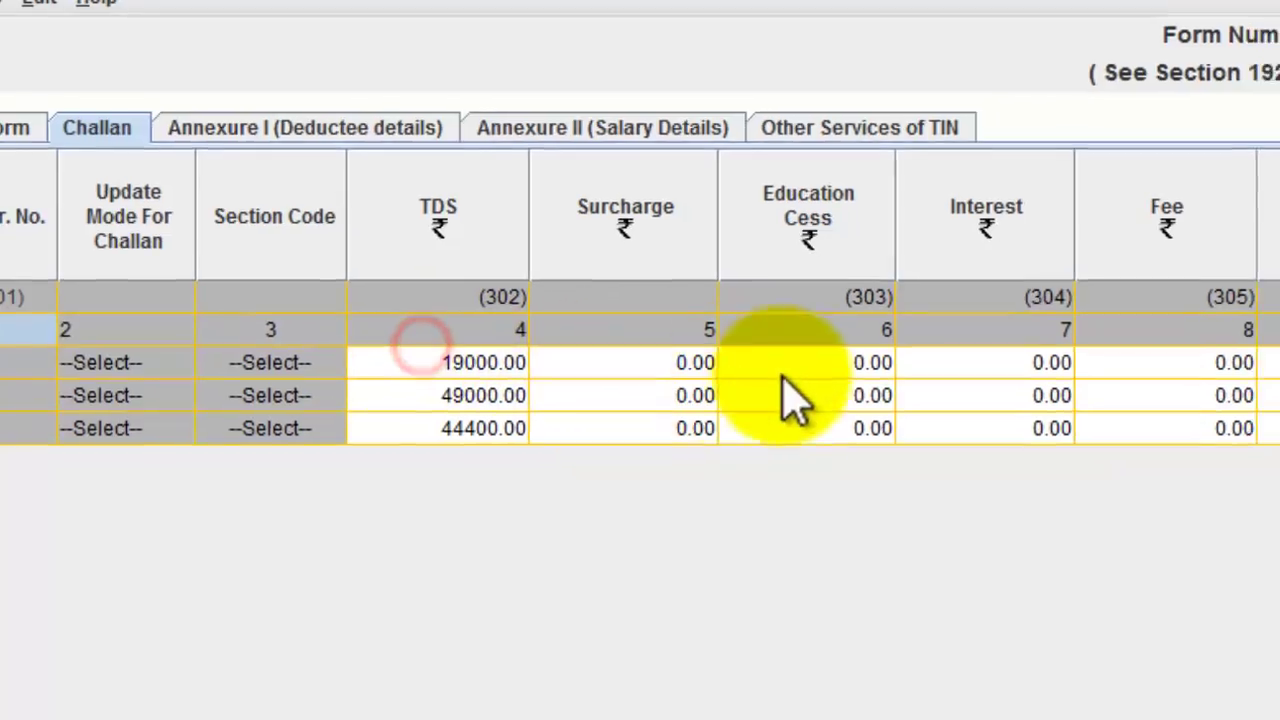
left_click(1174, 280)
left_click(993, 287)
left_click(1071, 276)
left_click(1218, 278)
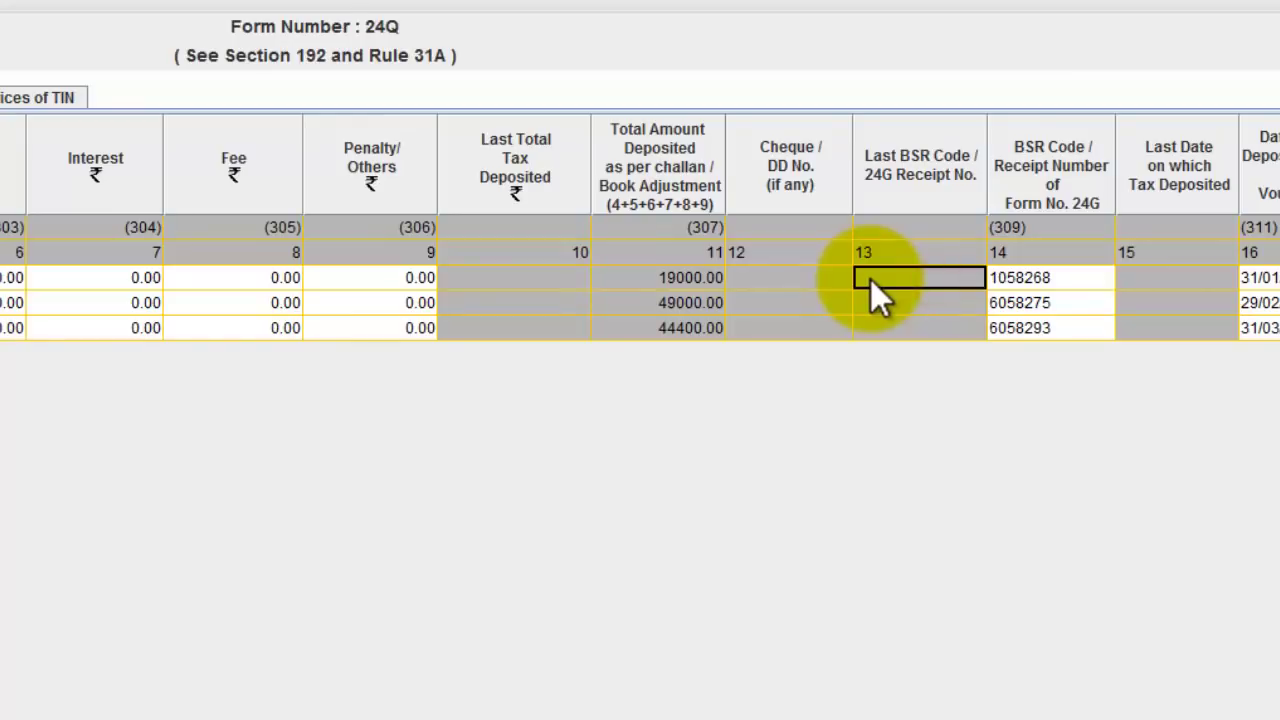
Compare the challan's BSR Code / Receipt Number of Form No. 24G column with the receipt number in the browser's BIN details.
key("Tab")
key("Tab")
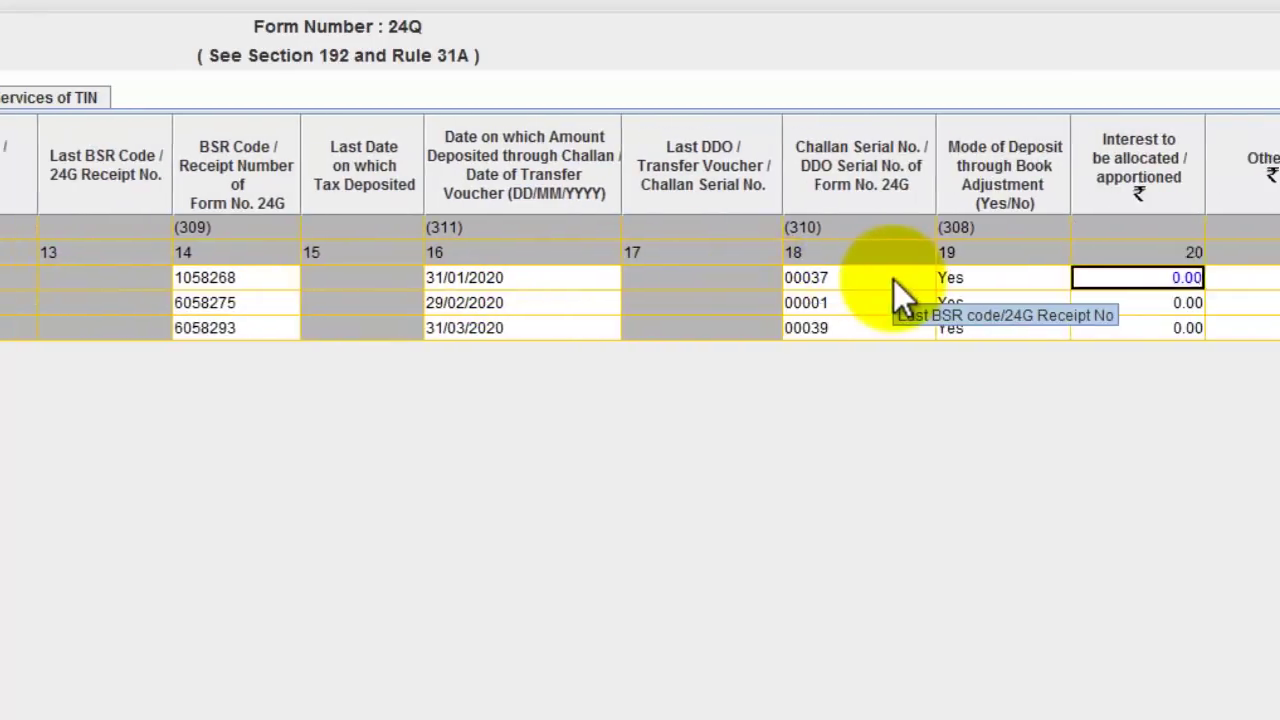
key("shift+Tab")
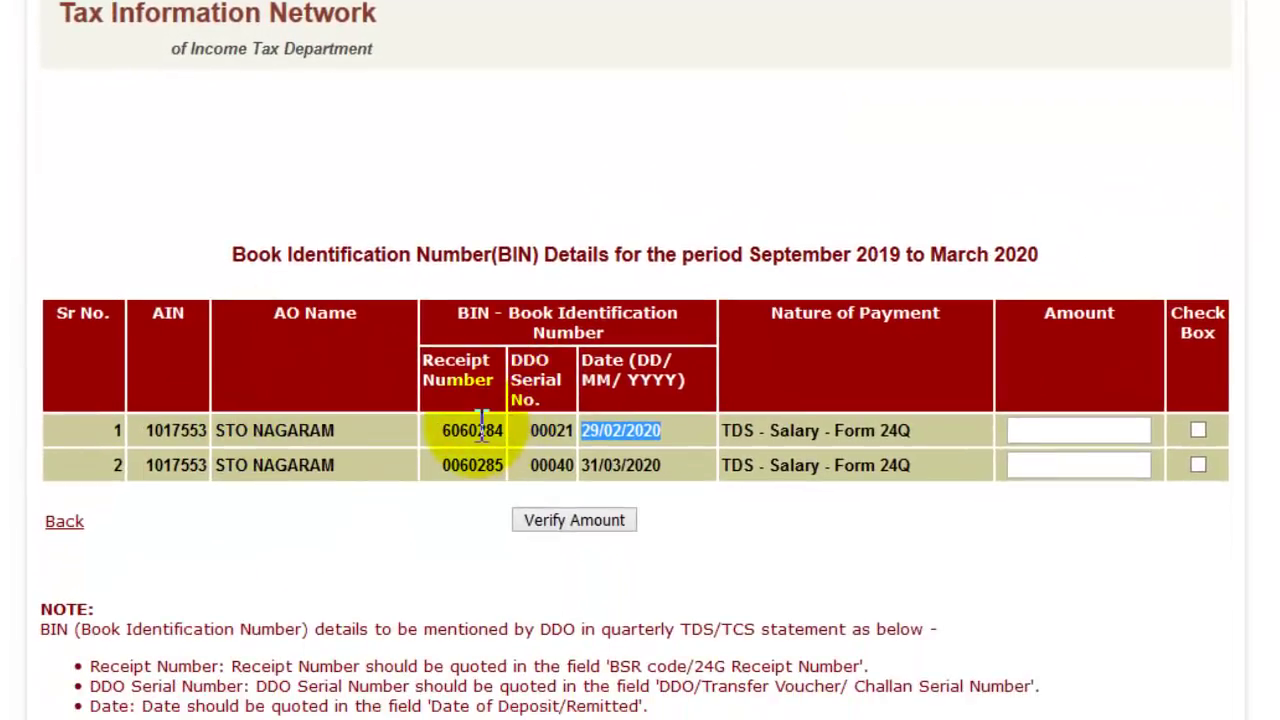
double_click(474, 430)
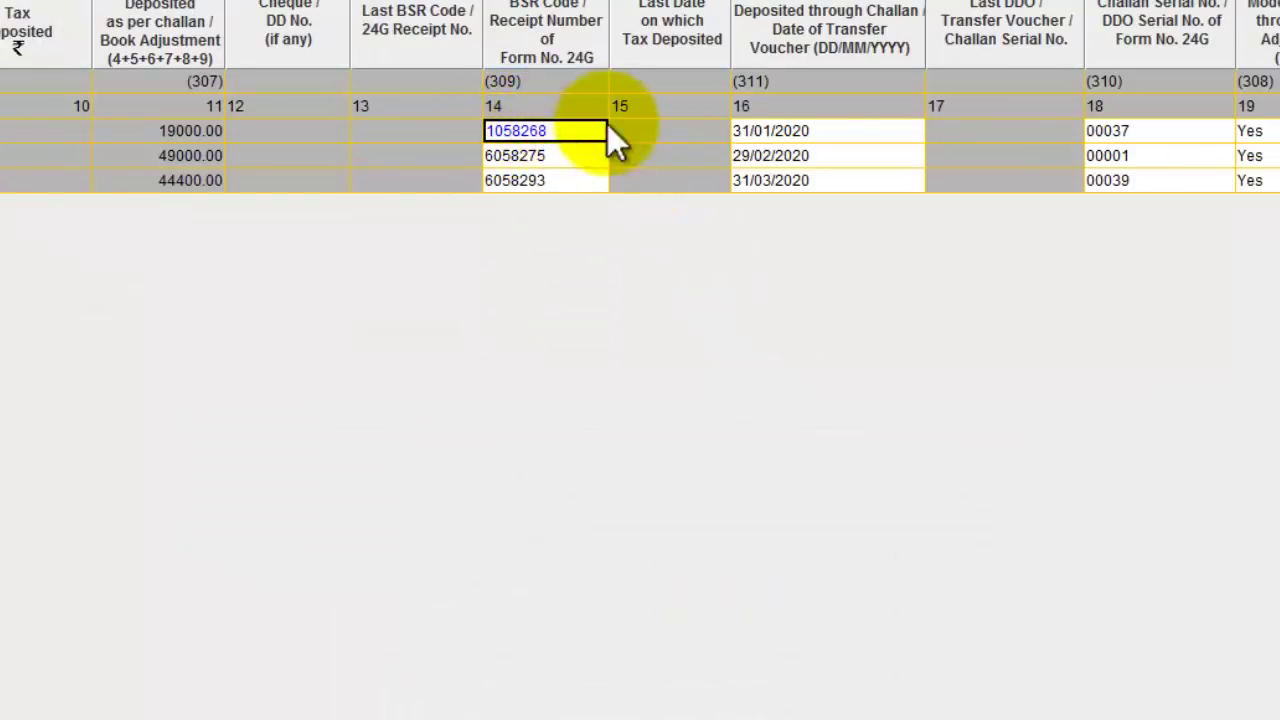
Compare the first challan's transfer date with the browser's BIN details, and review the receipt numbers and dates in the other two rows.
left_click(843, 131)
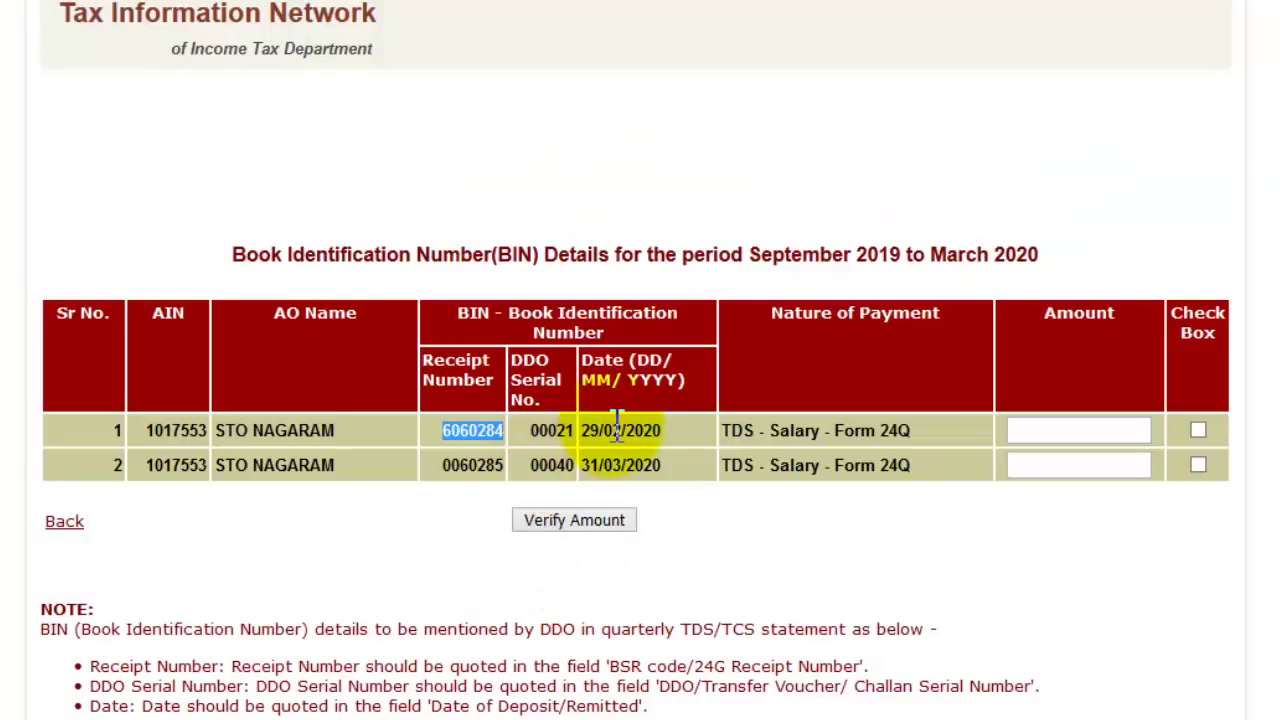
double_click(617, 430)
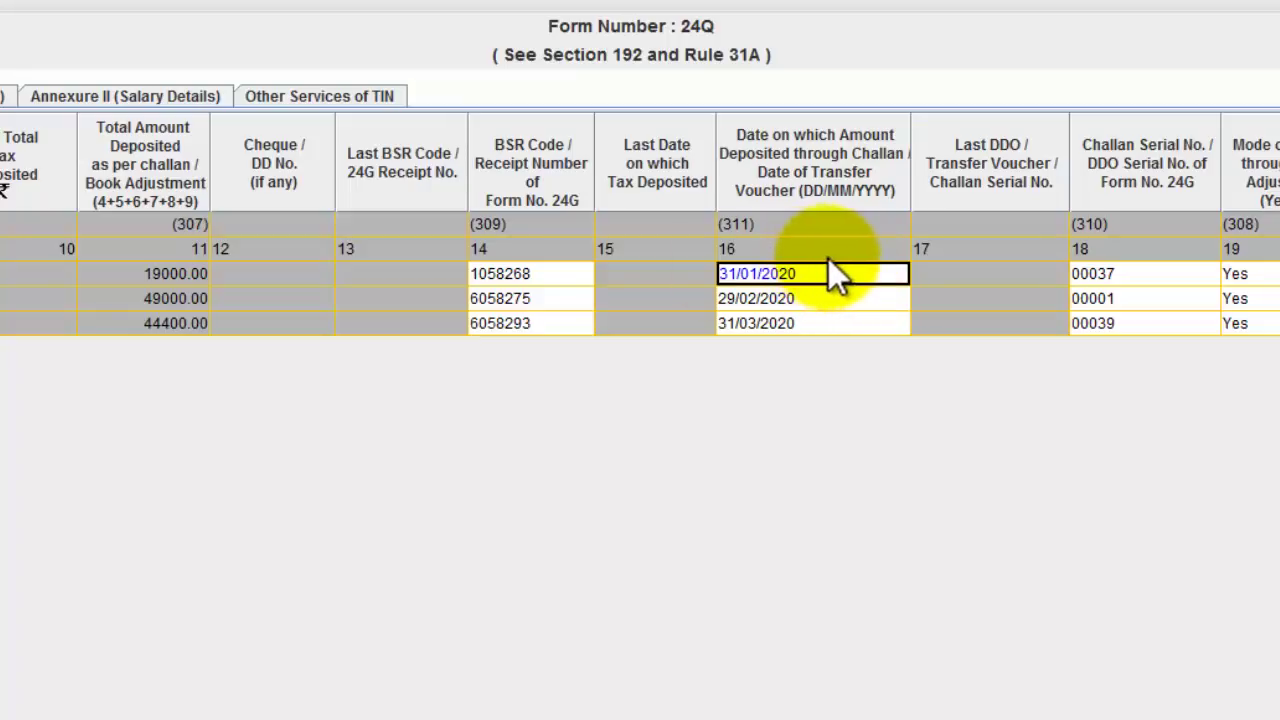
left_click(538, 304)
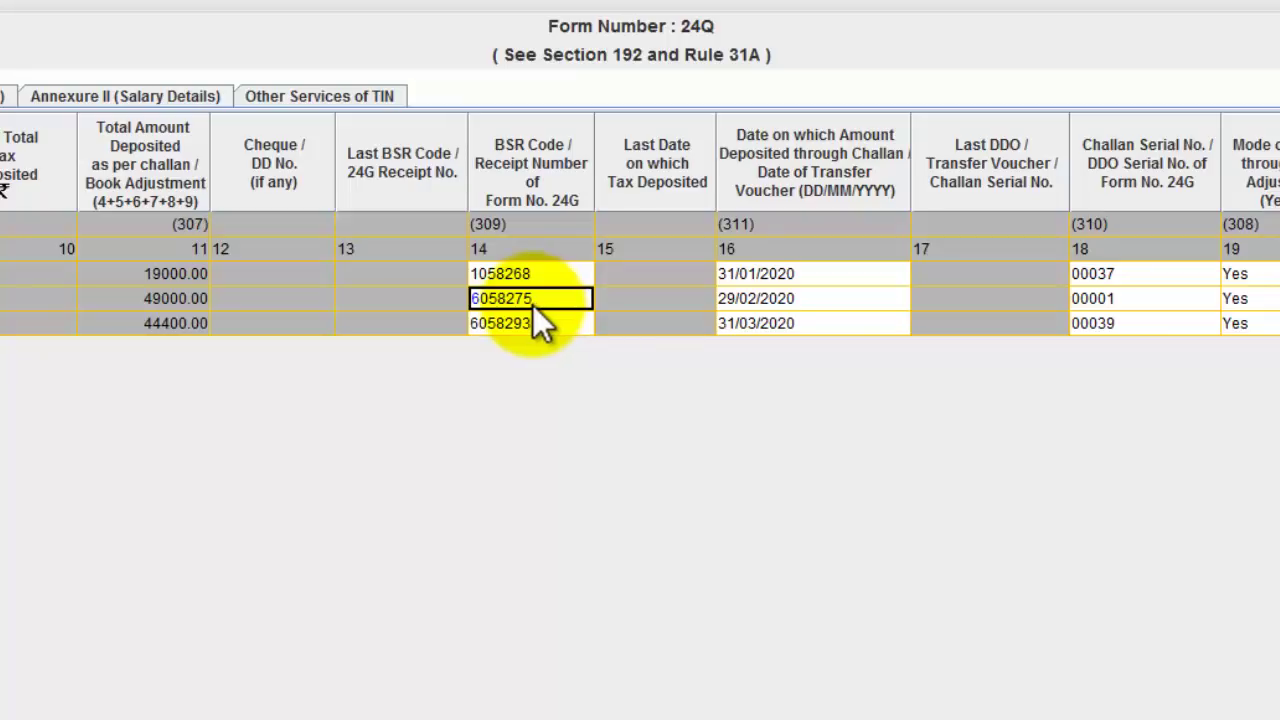
left_click(803, 298)
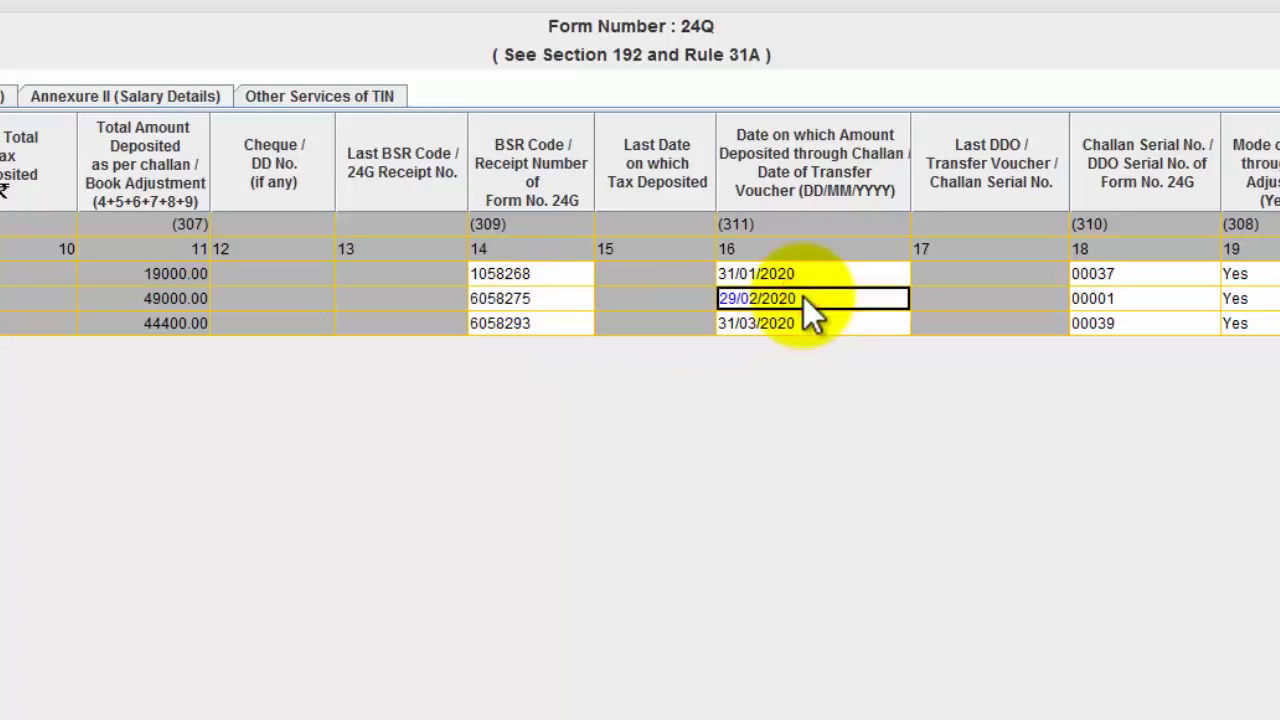
left_click(541, 323)
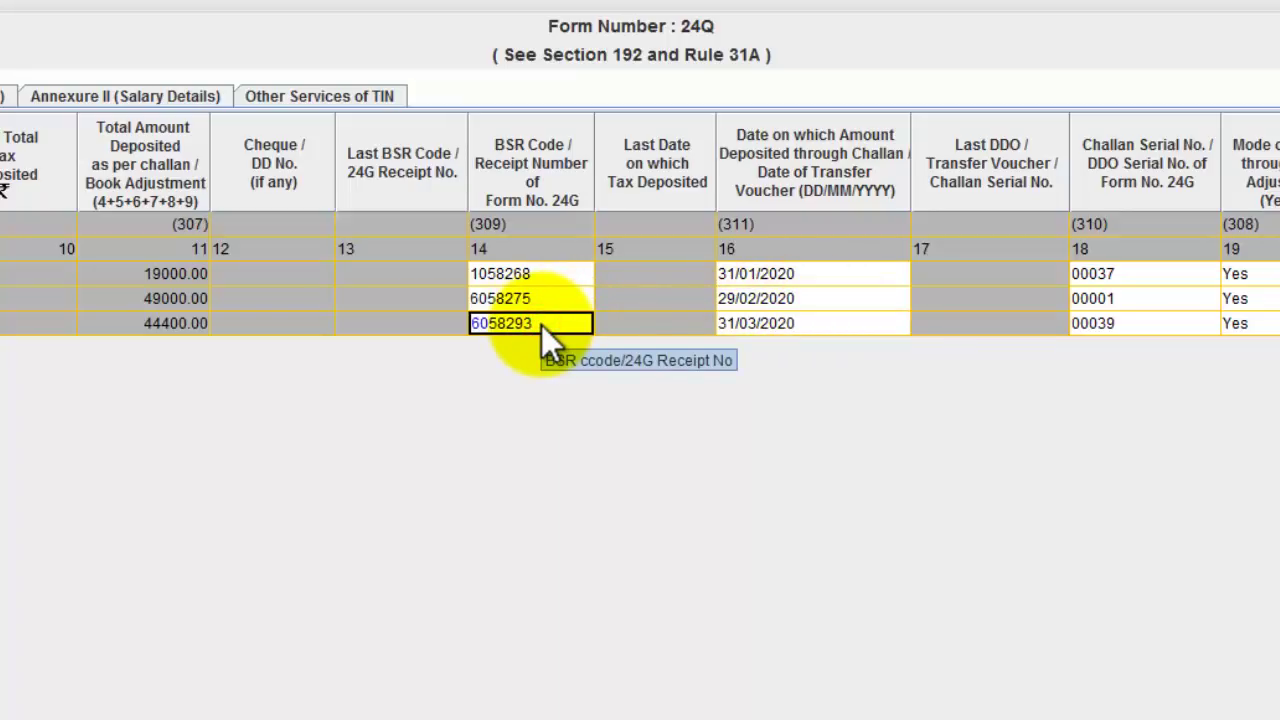
left_click(804, 325)
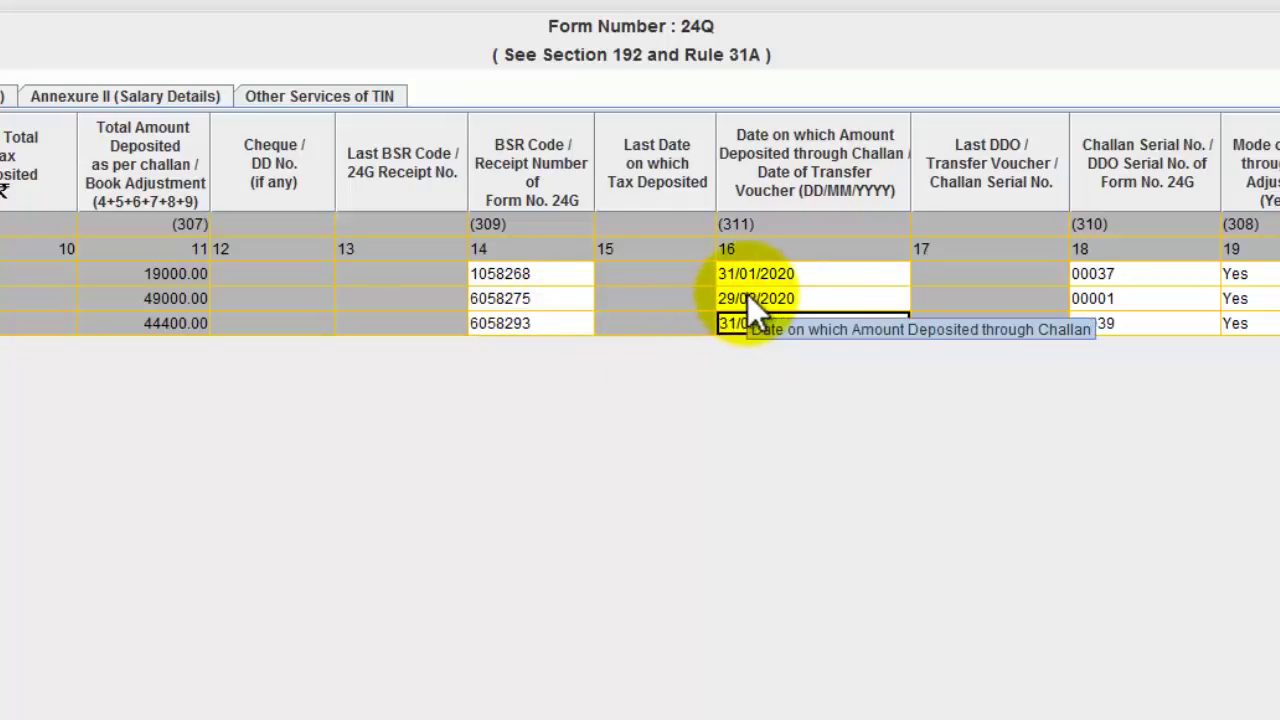
Compare the first challan's DDO Serial No. of Form No. 24G with the DDO serial number in the browser's BIN details.
left_click(791, 273)
left_click(1128, 276)
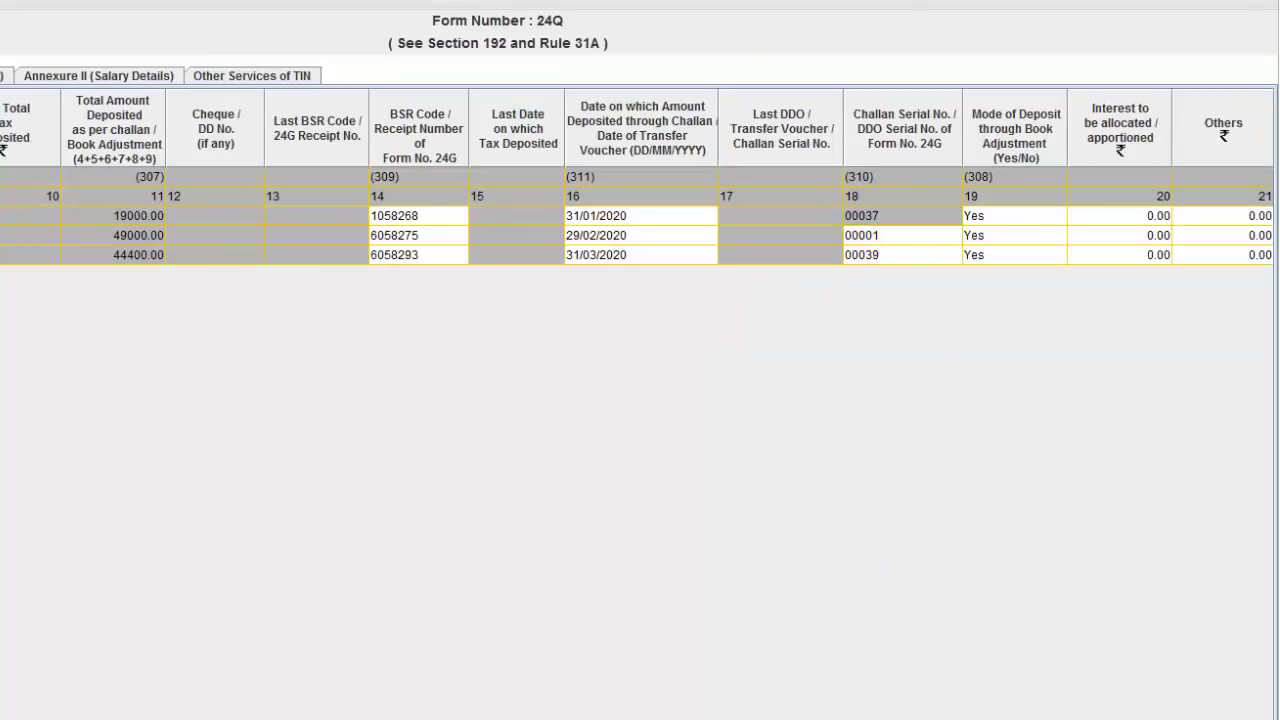
key("alt+Tab")
double_click(423, 455)
key("alt+Tab")
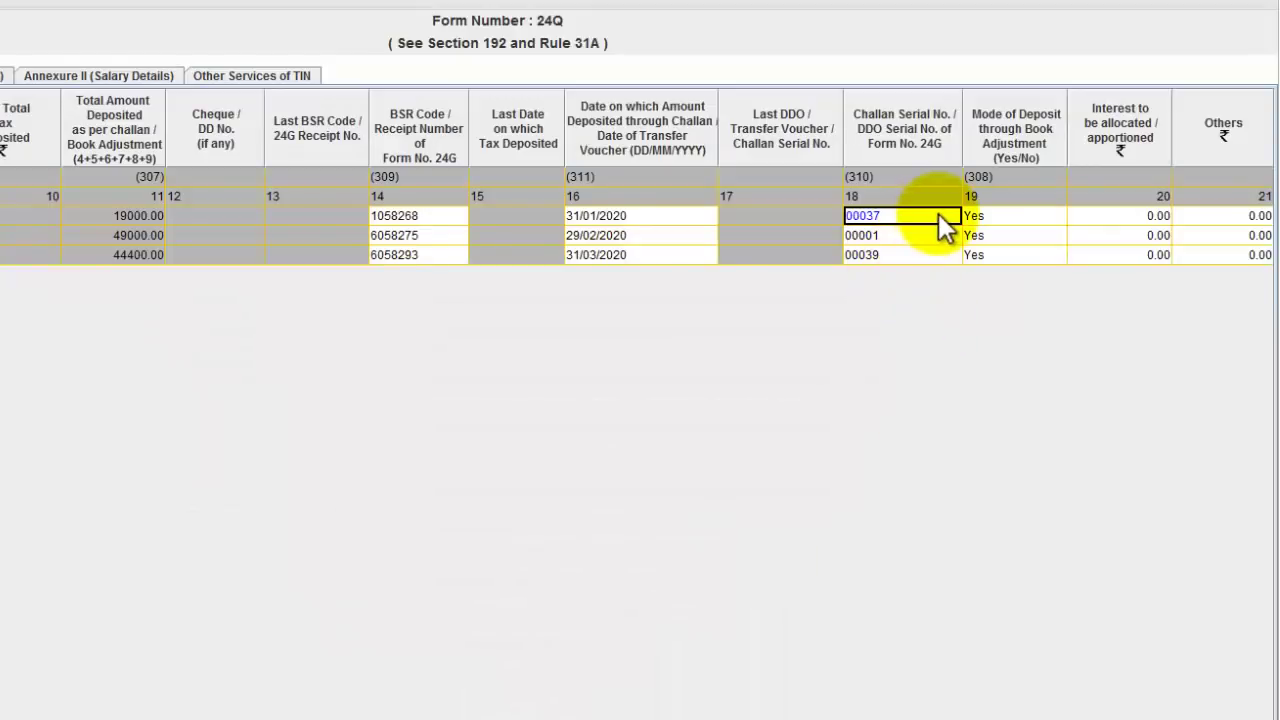
Select Yes as the Mode of Deposit through Book Adjustment for the first challan.
key("Tab")
key("Tab")
key("Tab")
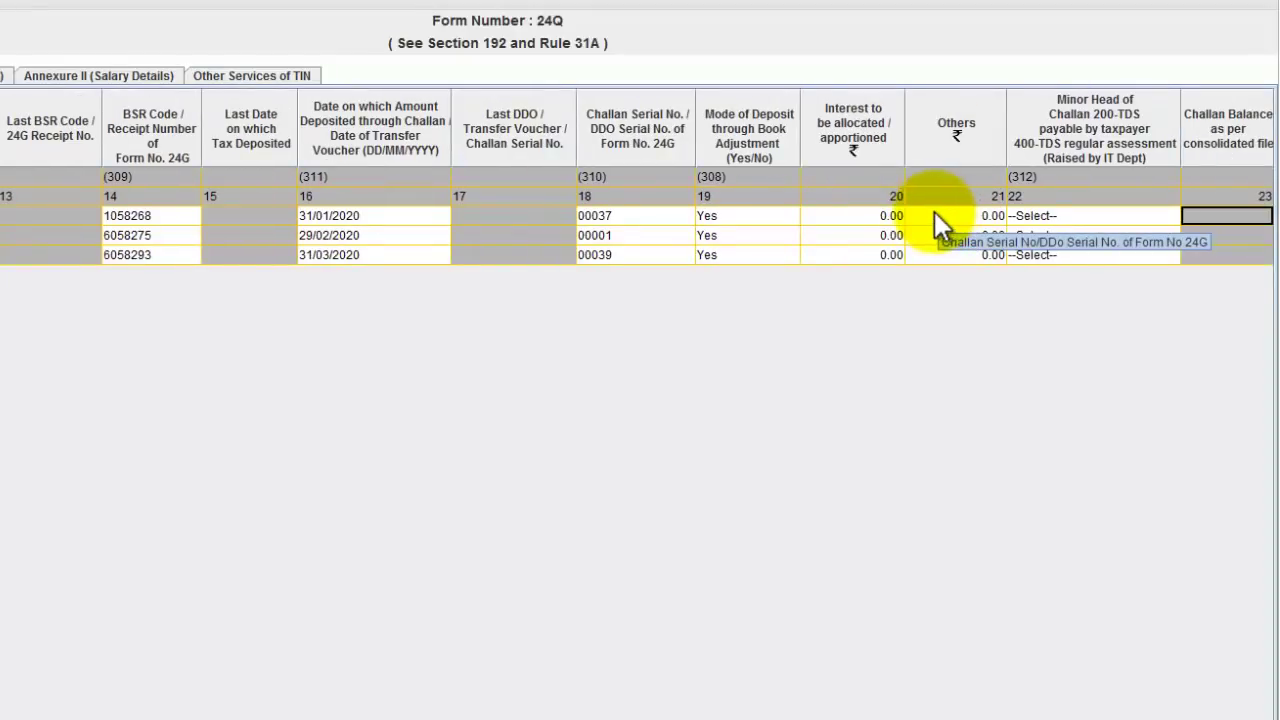
left_click(736, 205)
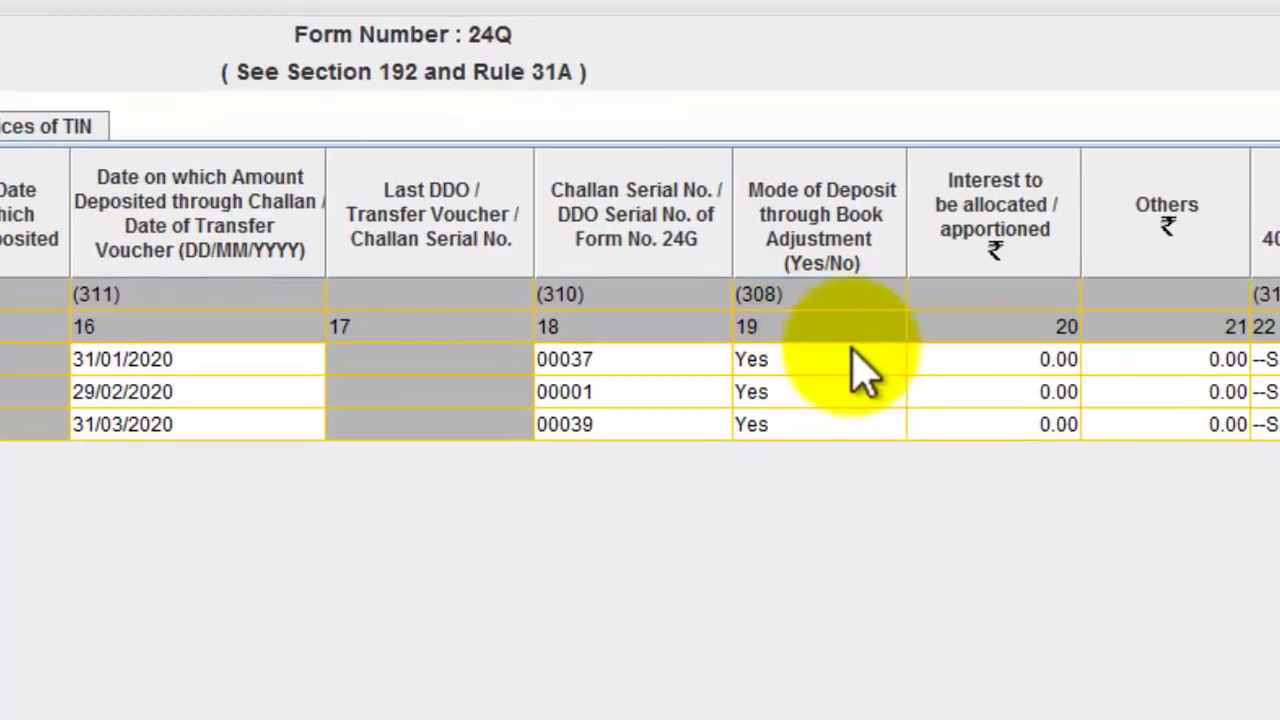
left_click(851, 352)
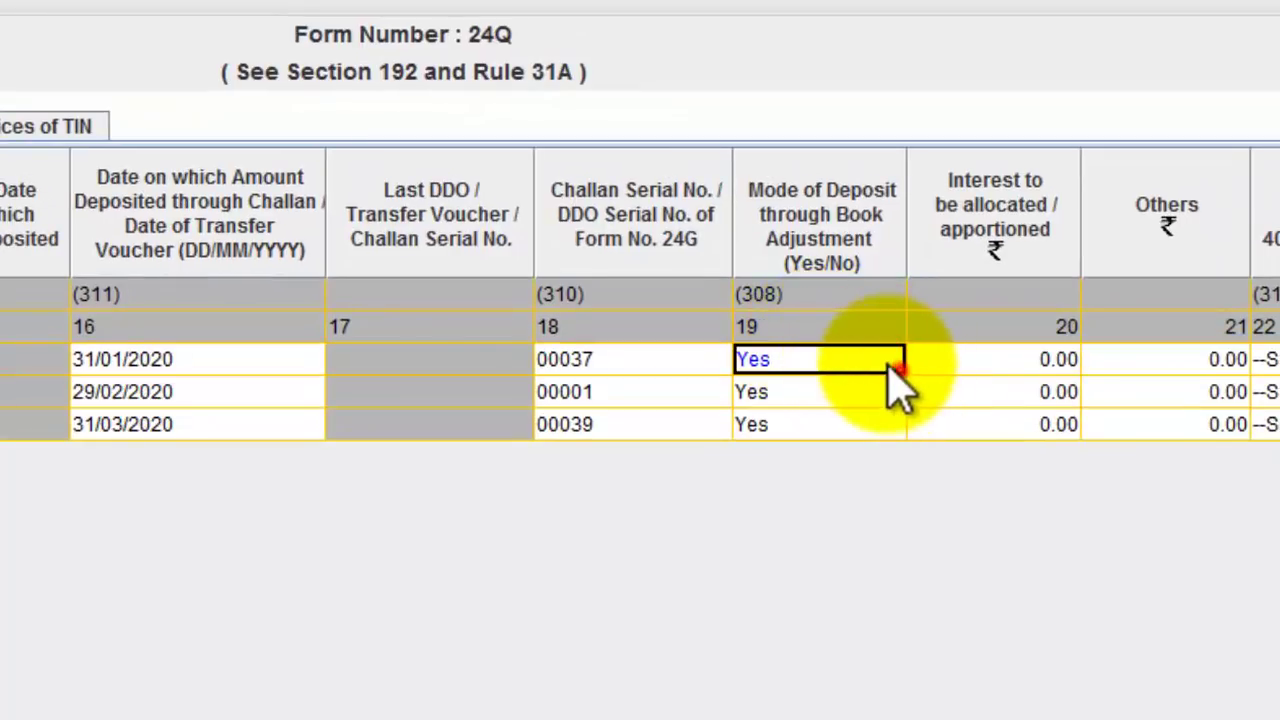
left_click(852, 354)
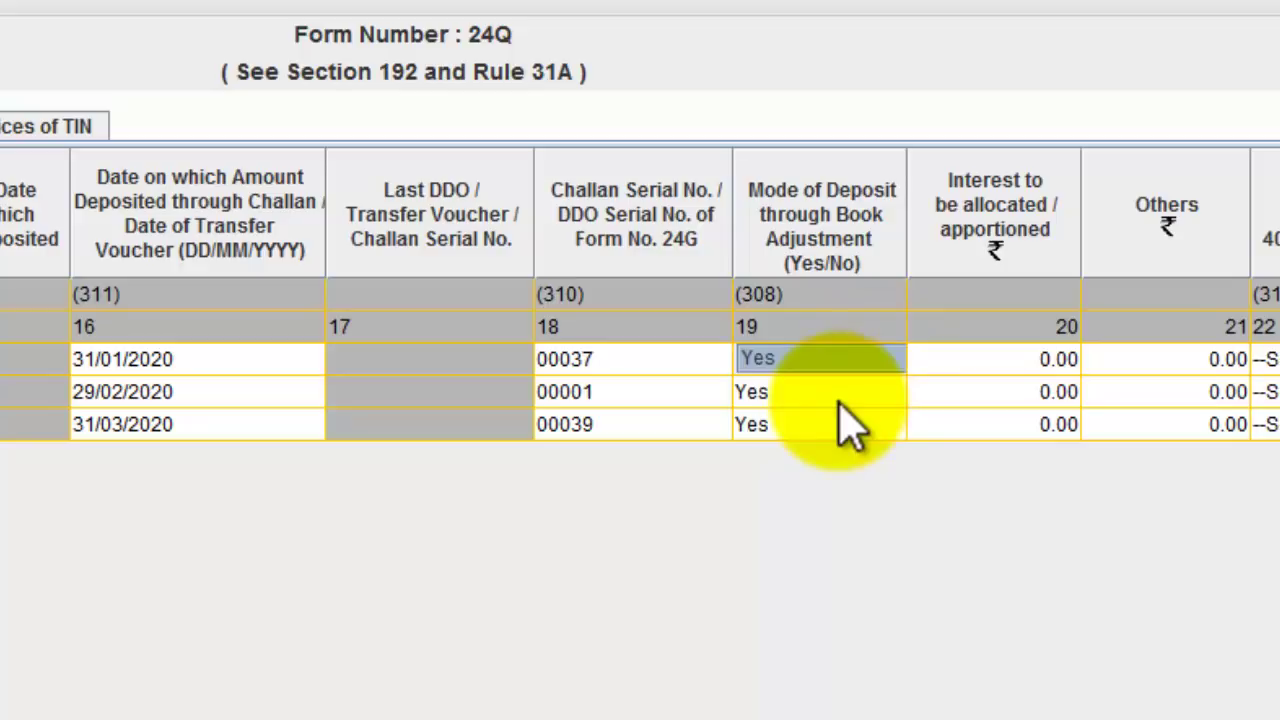
left_click(848, 365)
left_click(843, 360)
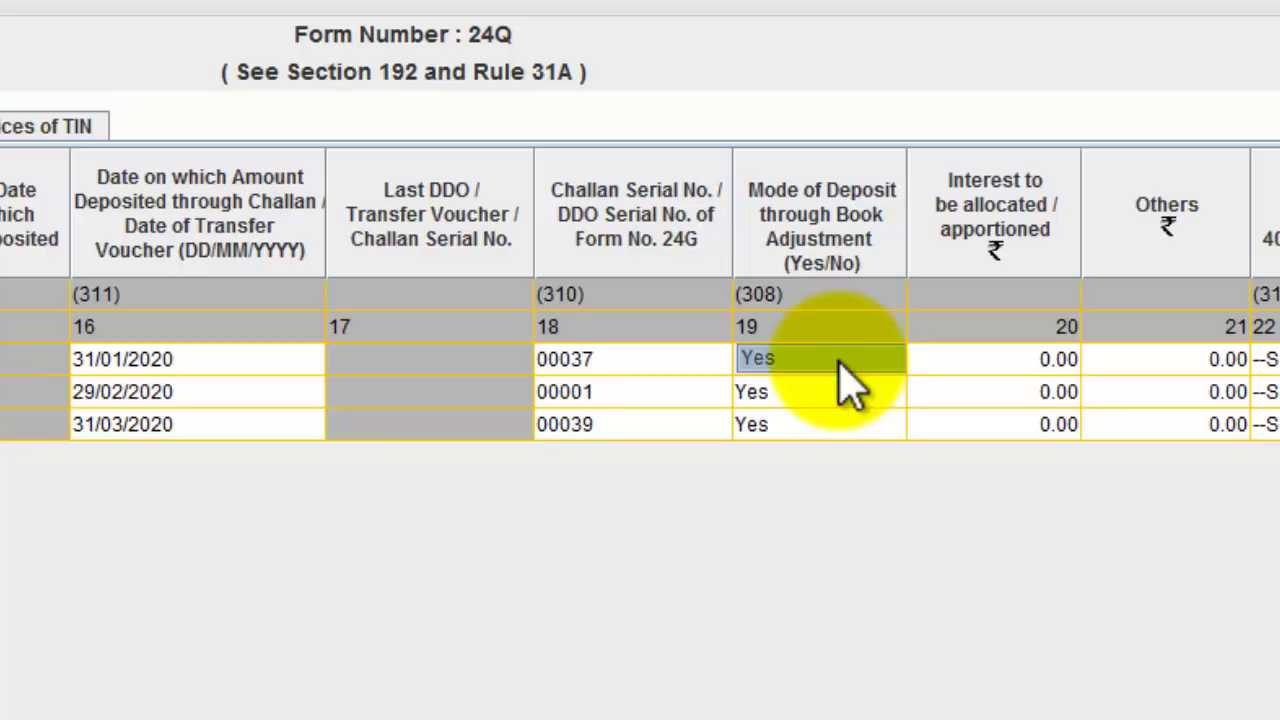
left_click(843, 380)
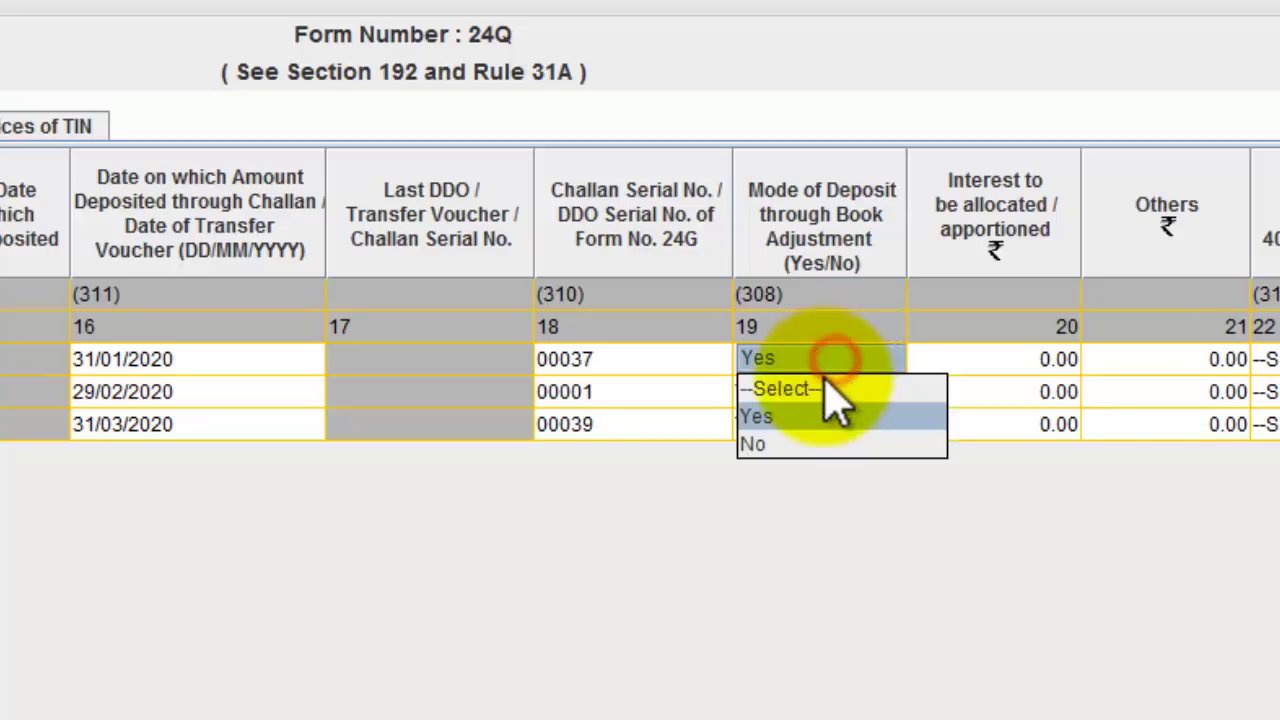
left_click(814, 418)
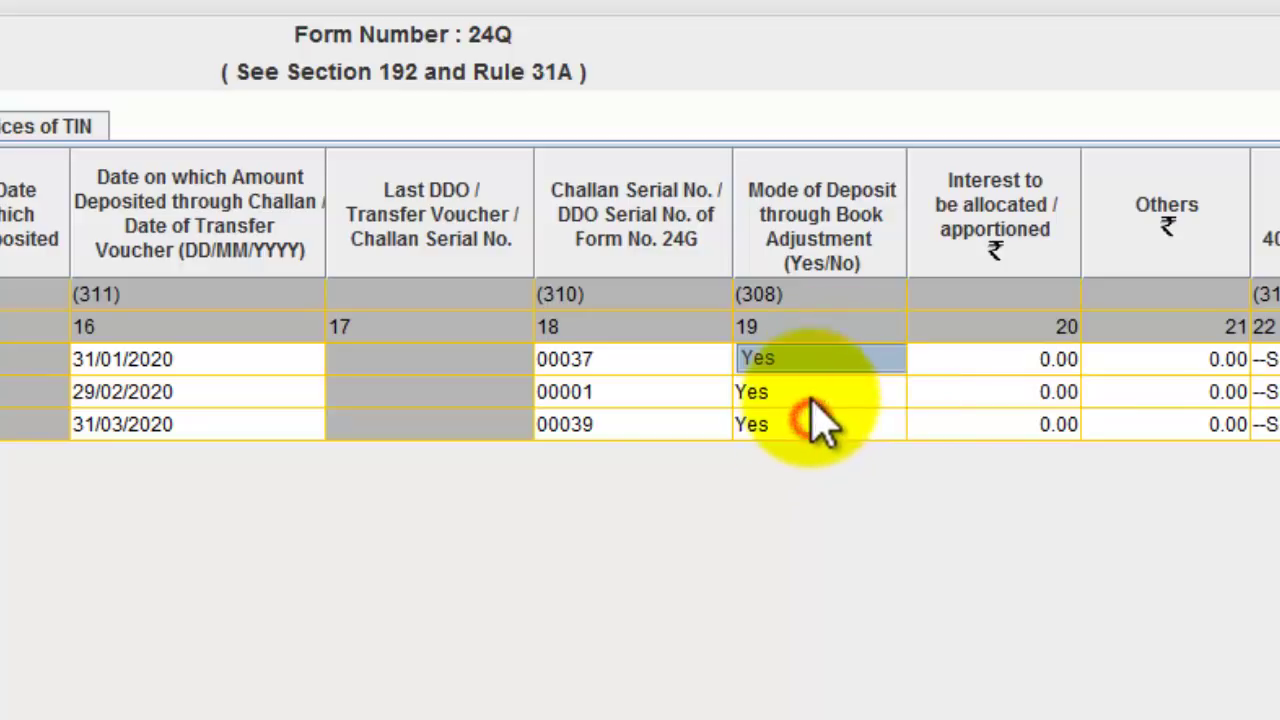
Review the first challan's Interest to be allocated, Others, Minor Head and Challan Balance columns alongside its book adjustment mode.
left_click(1003, 360)
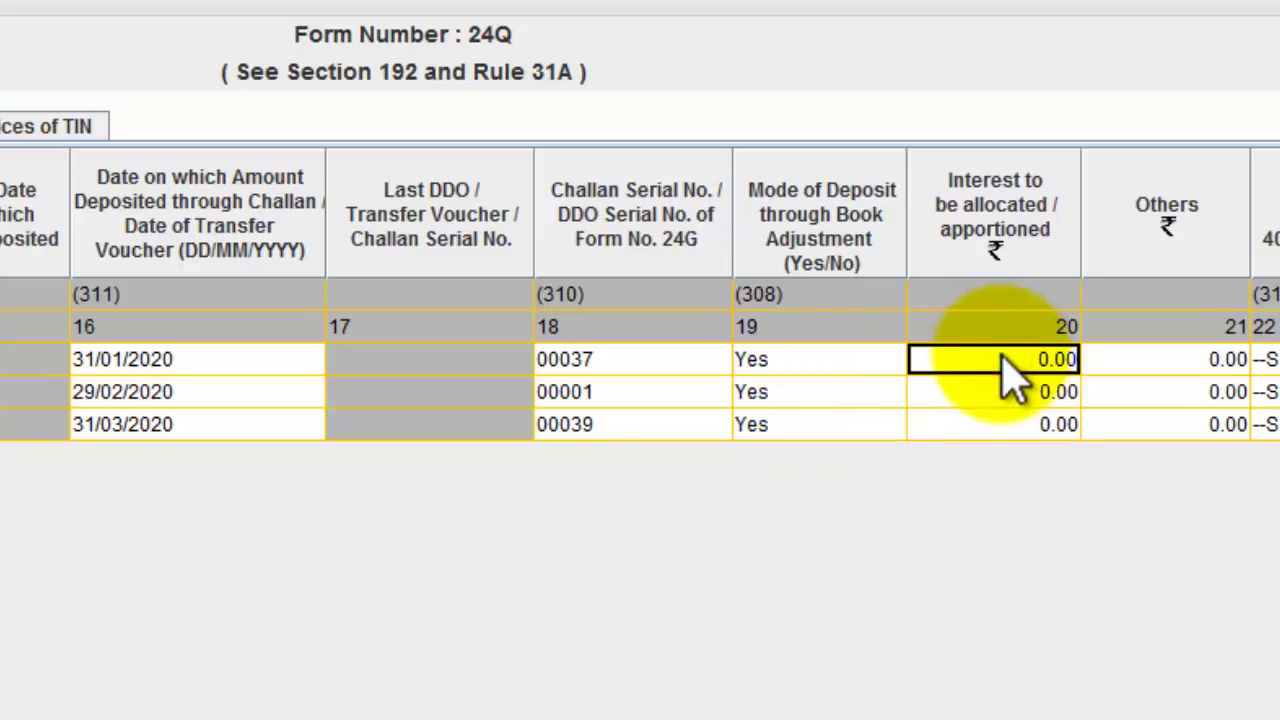
key("Tab")
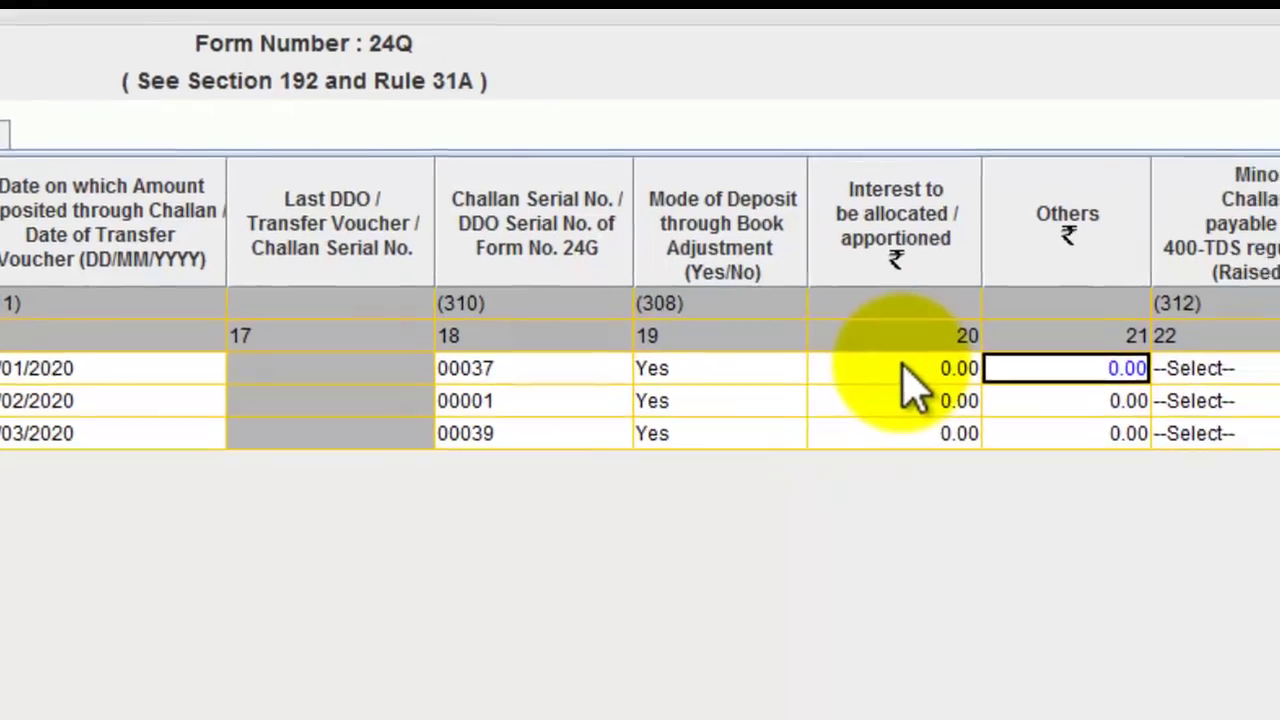
key("Tab")
key("Tab")
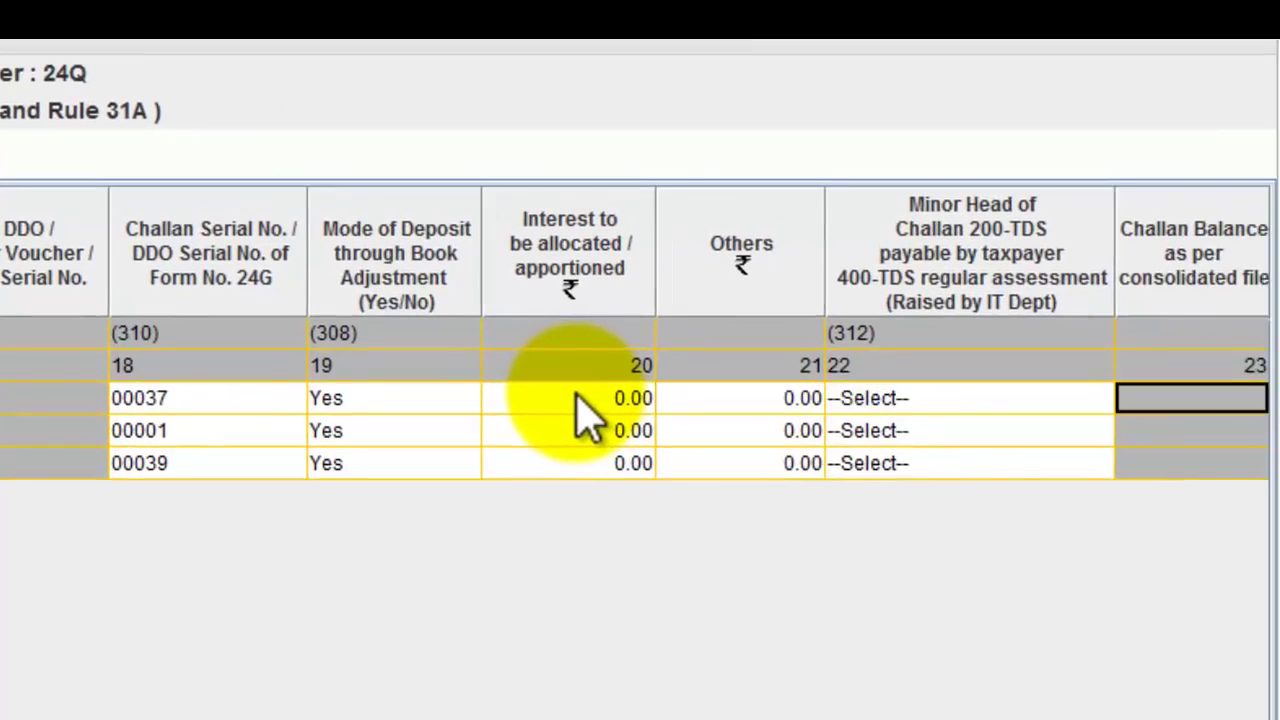
key("shift+Tab")
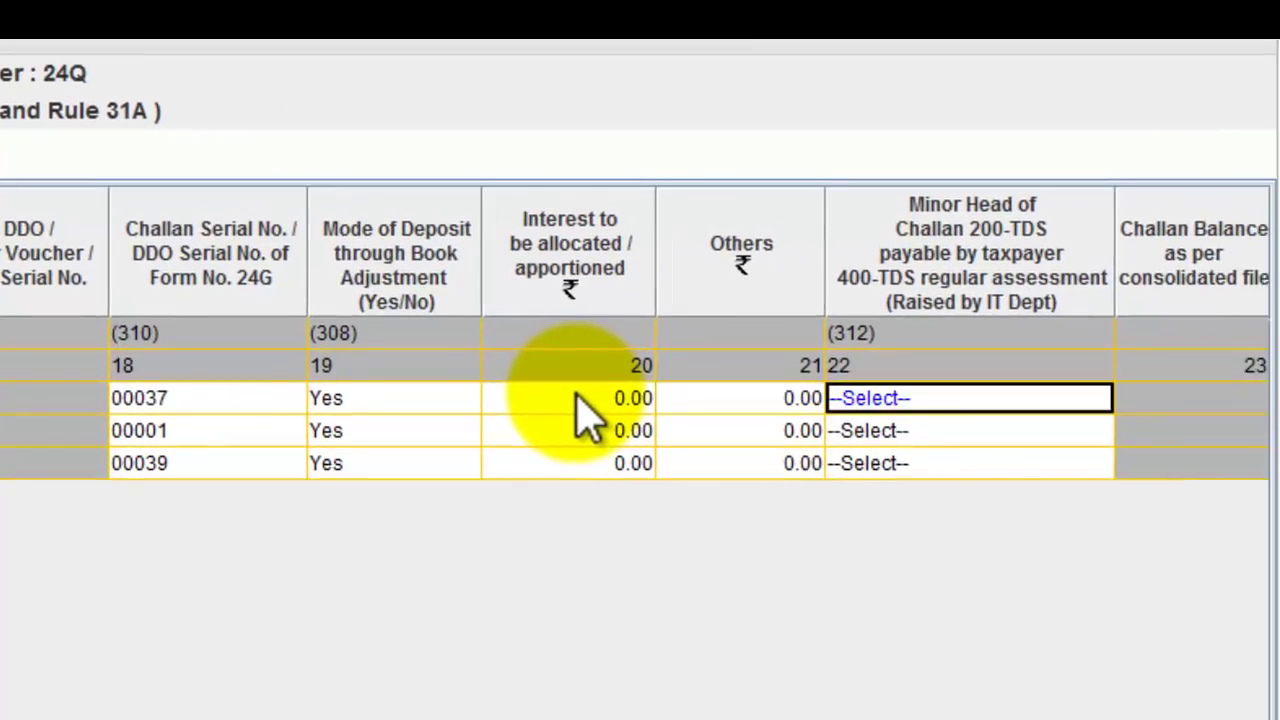
left_click(930, 392)
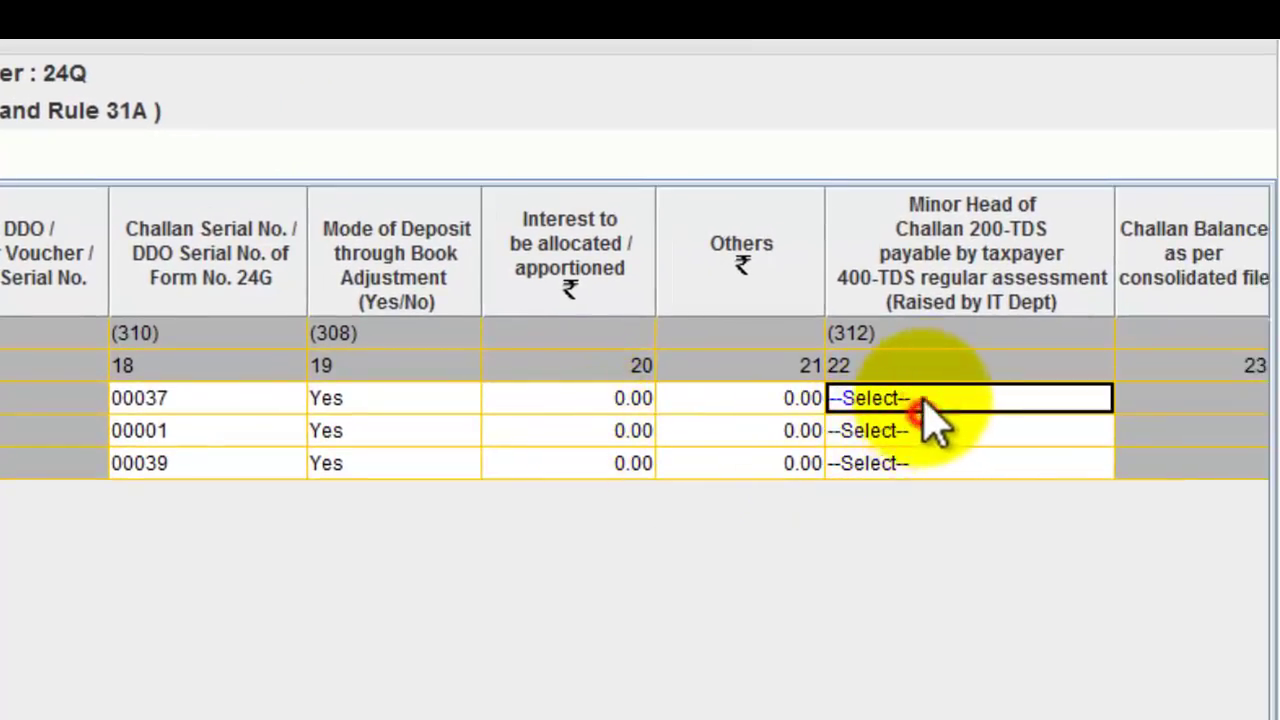
left_click(440, 410)
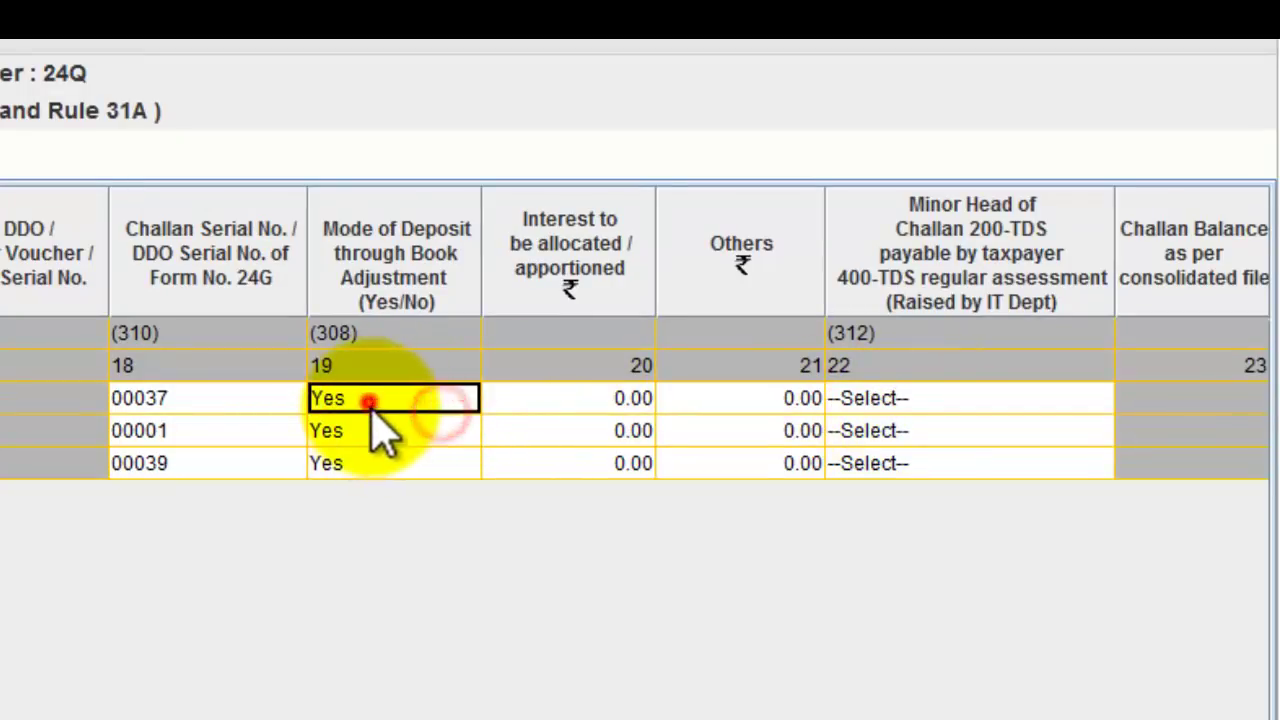
left_click(905, 396)
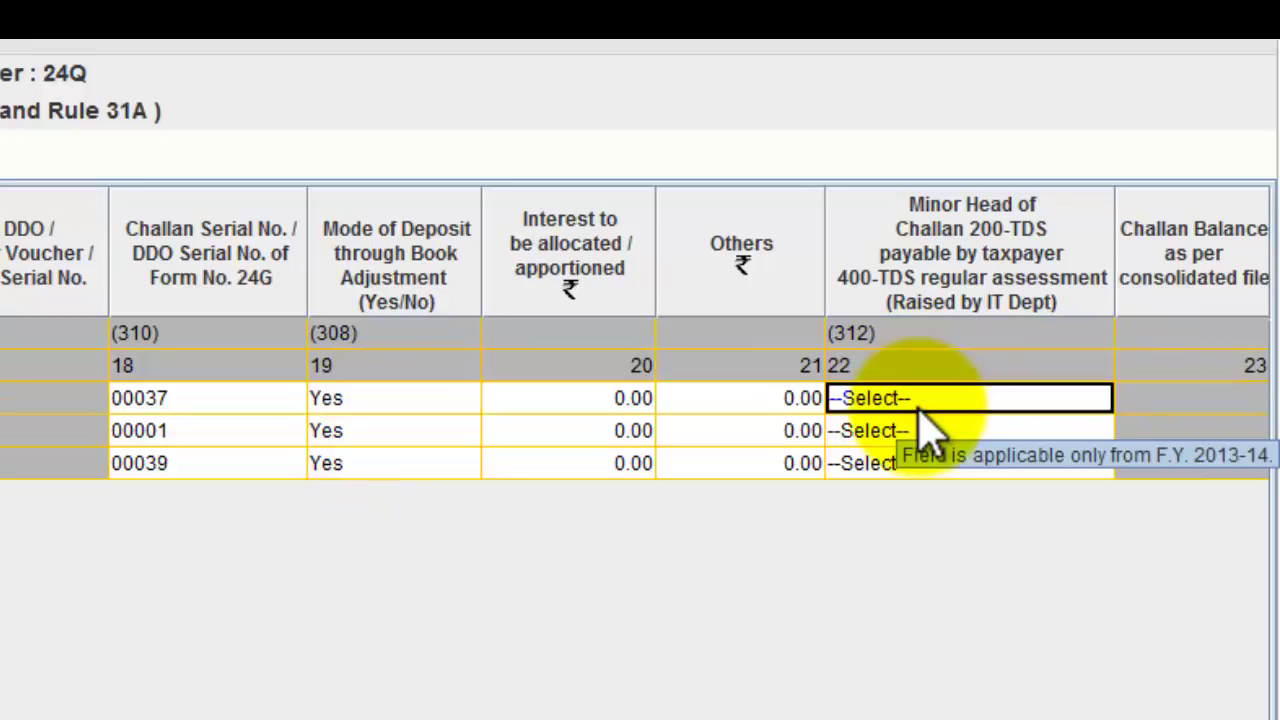
key("Tab")
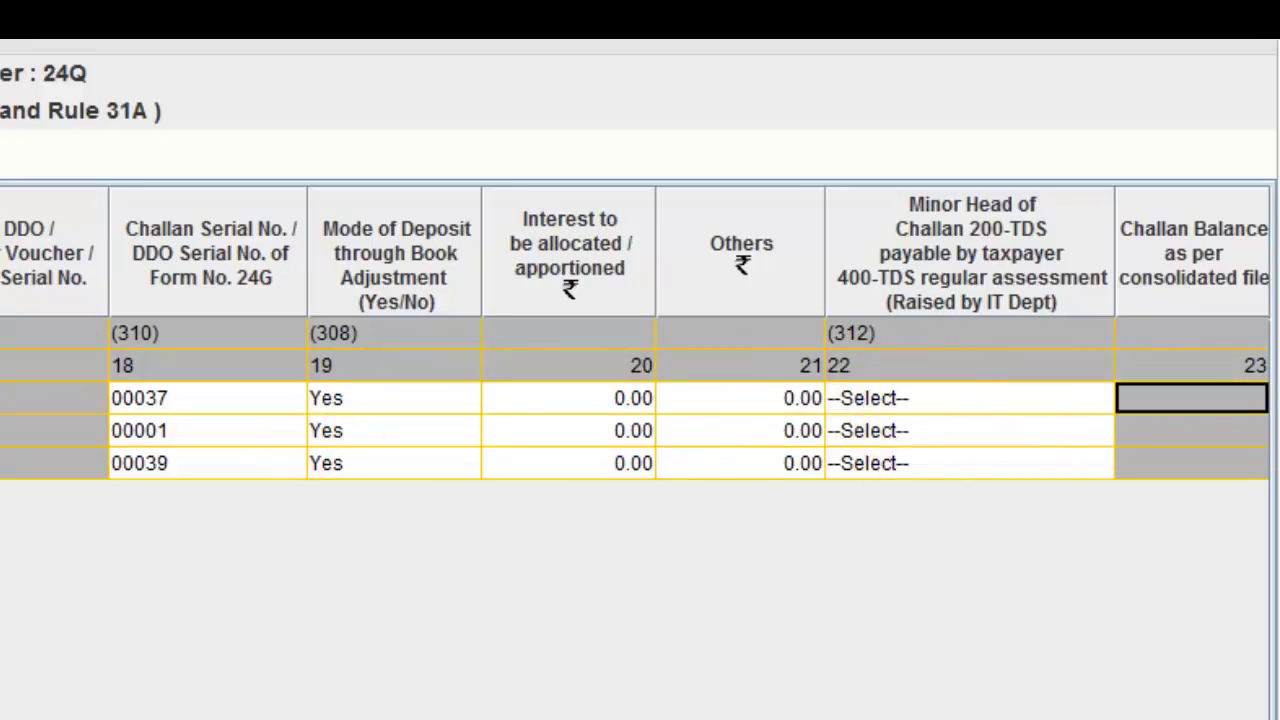
Look at the Annexure I deductee details and review the TDS amounts in the three challan rows they relate to.
scroll(640, 430, "left", 10)
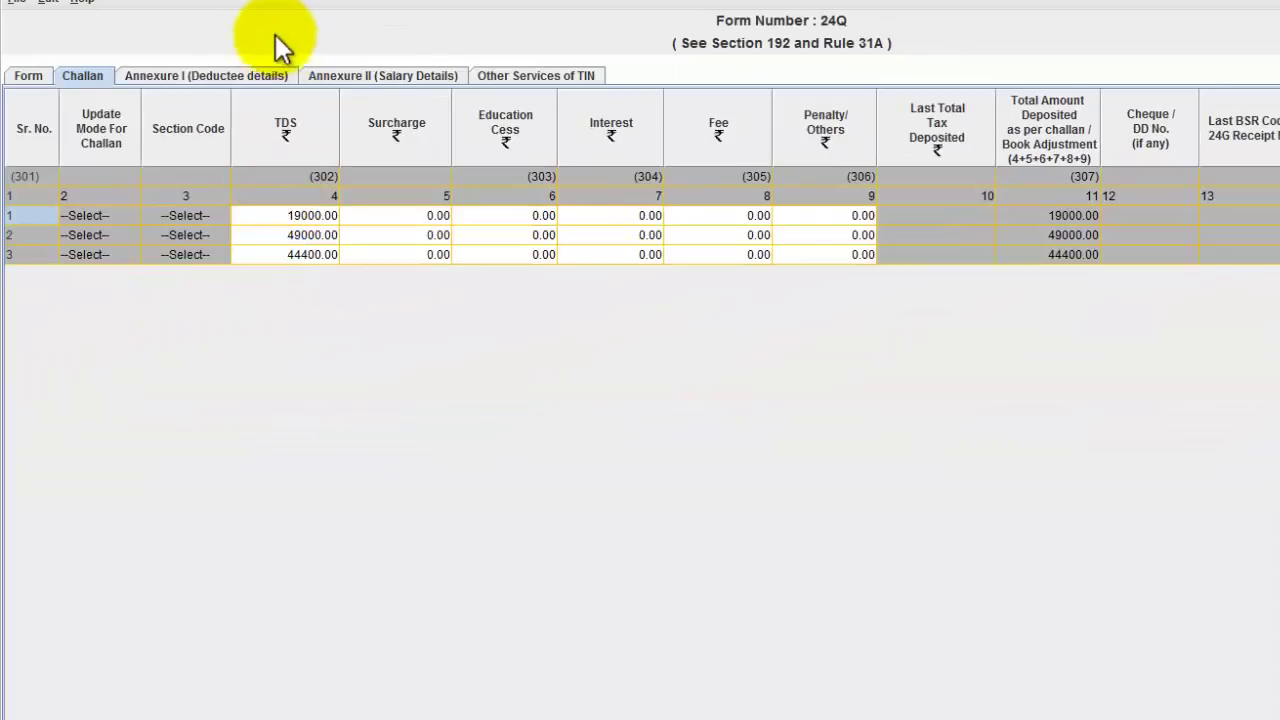
left_click(209, 80)
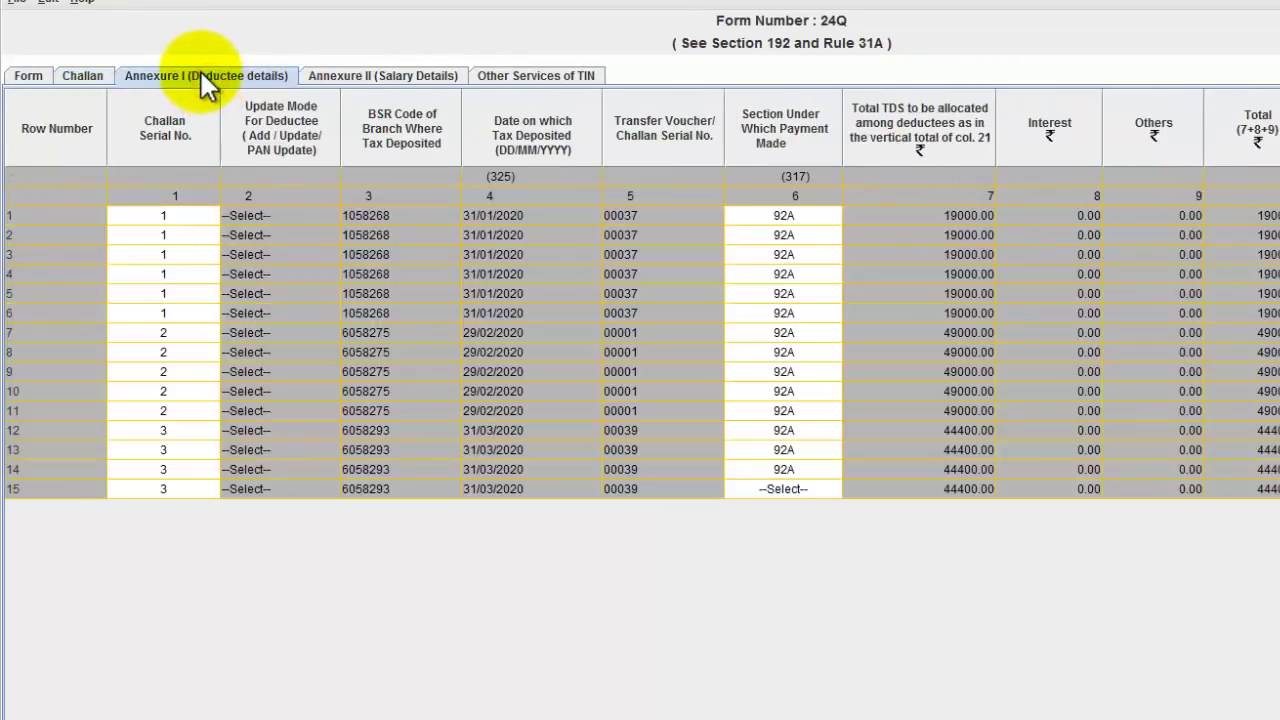
left_click(85, 77)
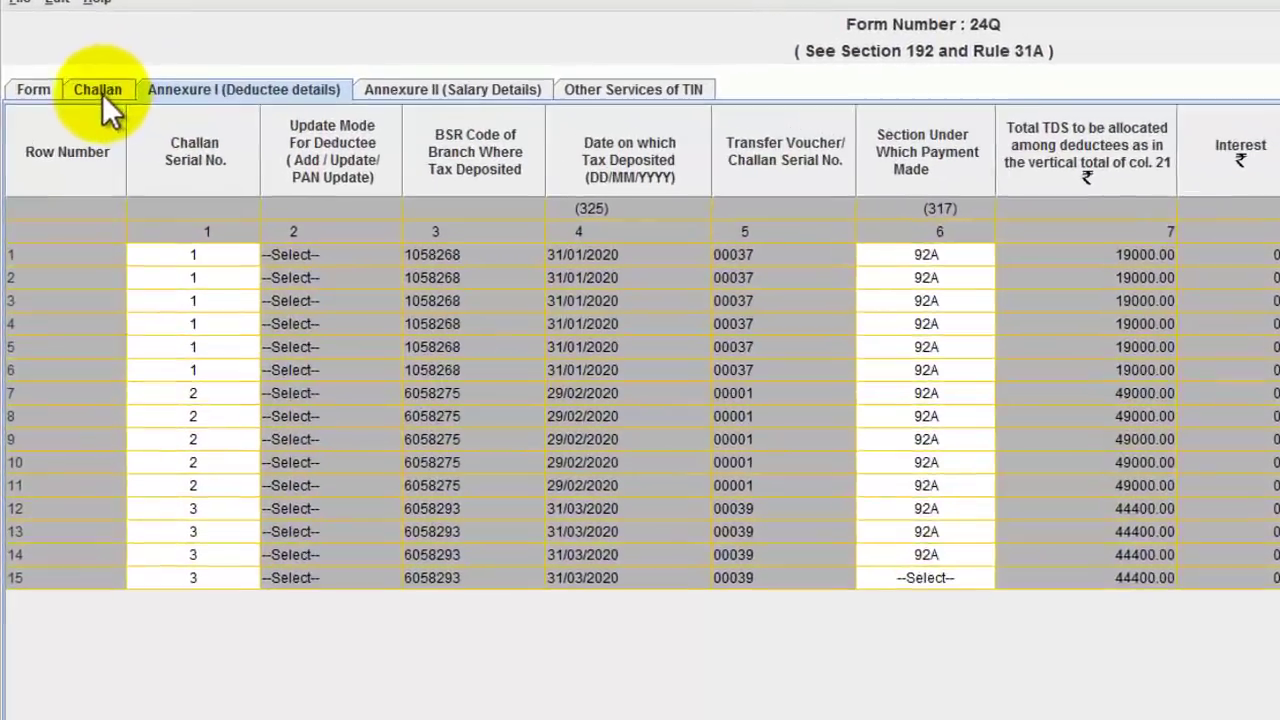
left_click(446, 302)
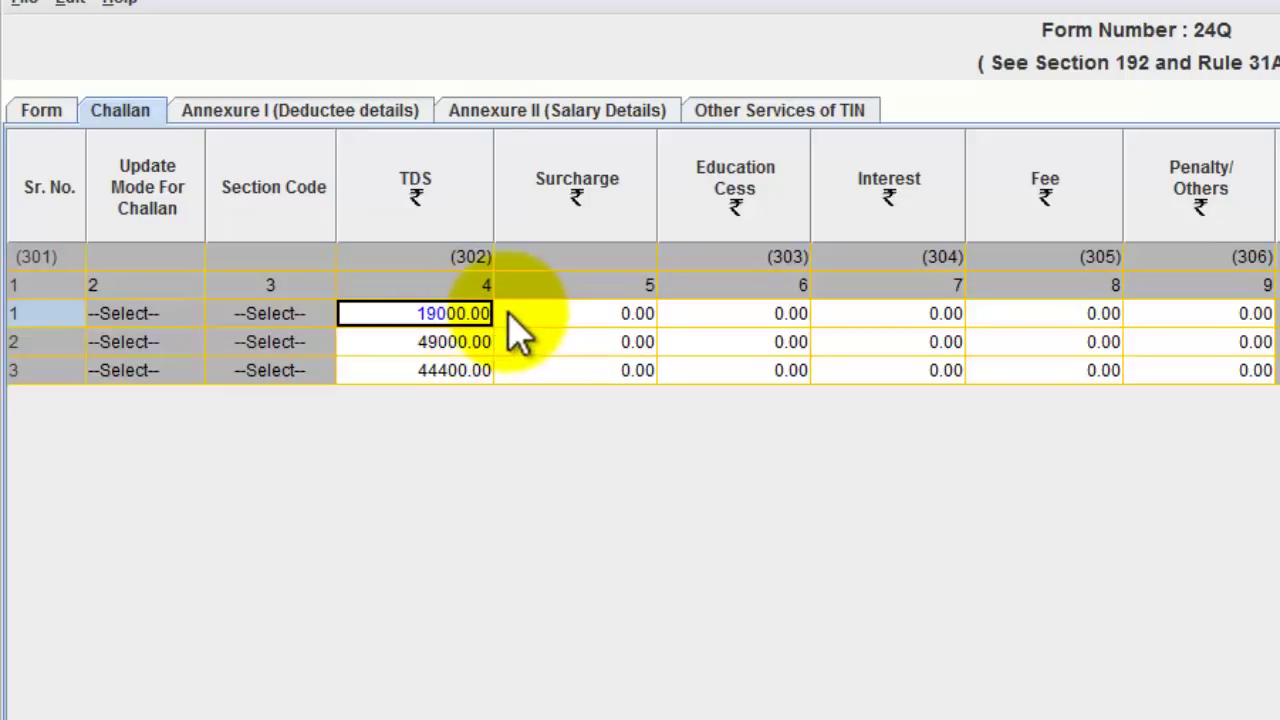
left_click(462, 342)
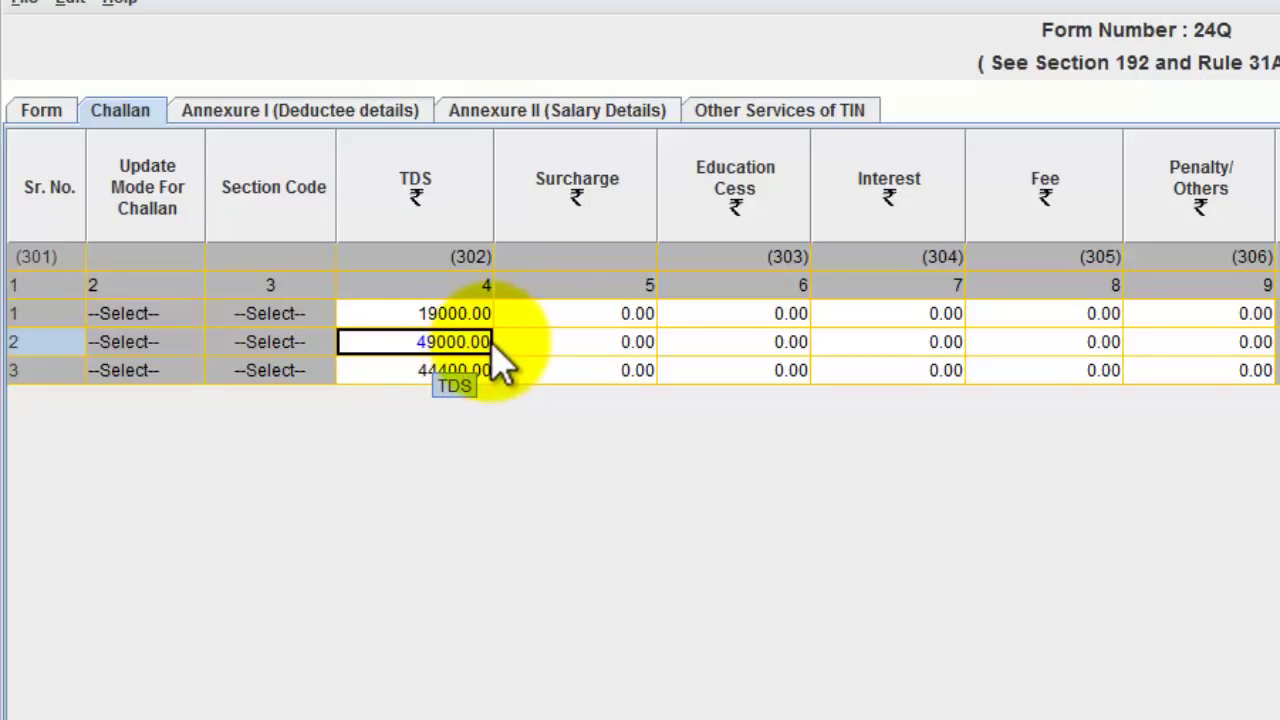
left_click(440, 372)
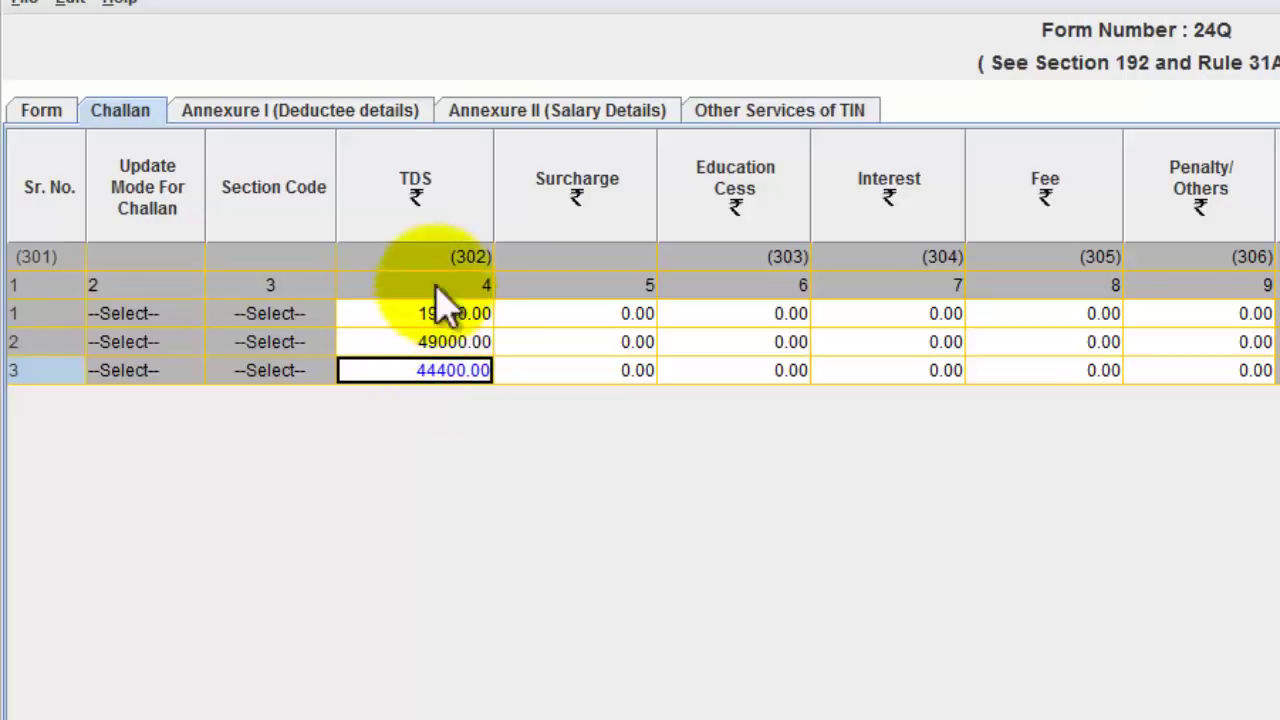
left_click(335, 115)
left_click(125, 112)
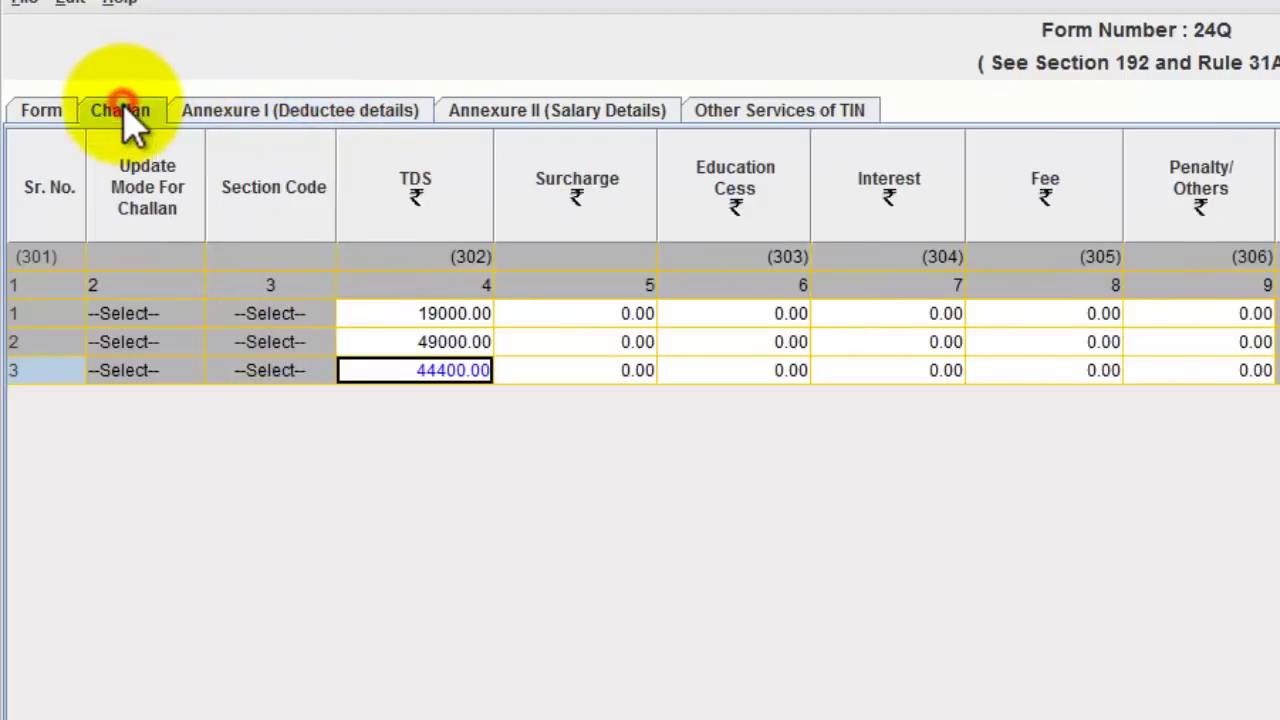
left_click(482, 318)
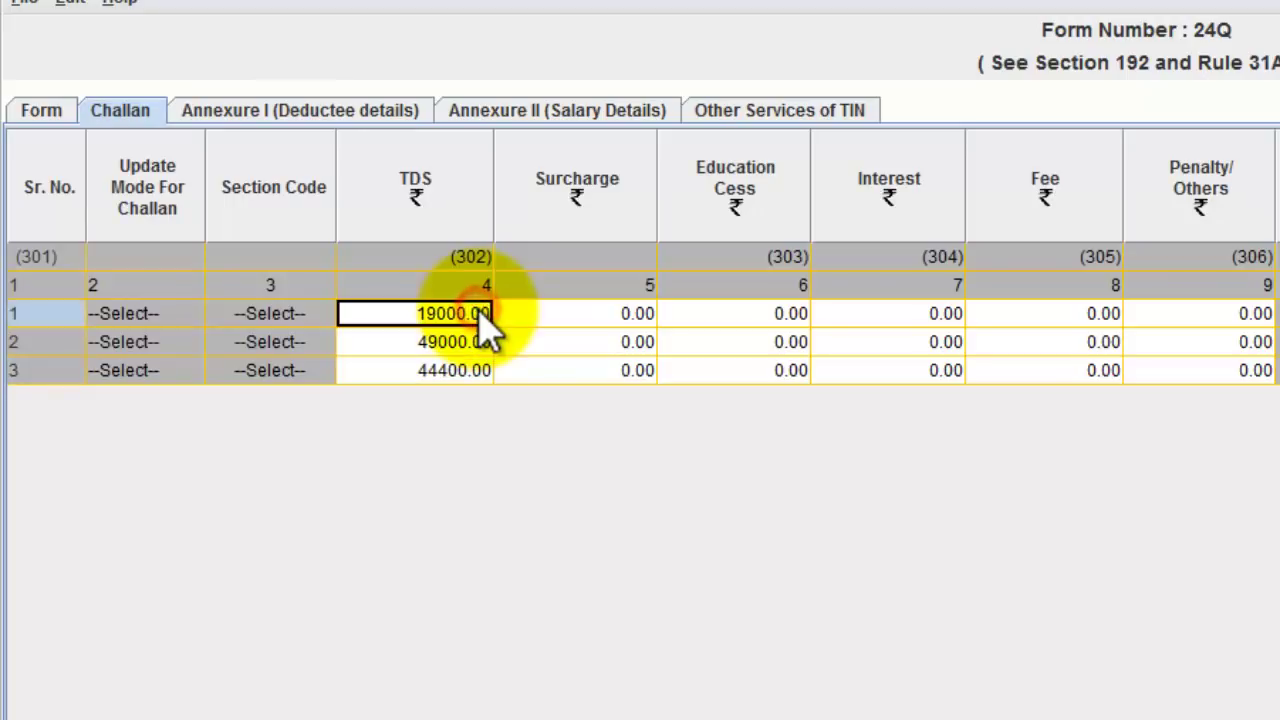
Open the Annexure I deductee details and bring up the row insertion options for deductee records under challans 1 to 3.
left_click(330, 113)
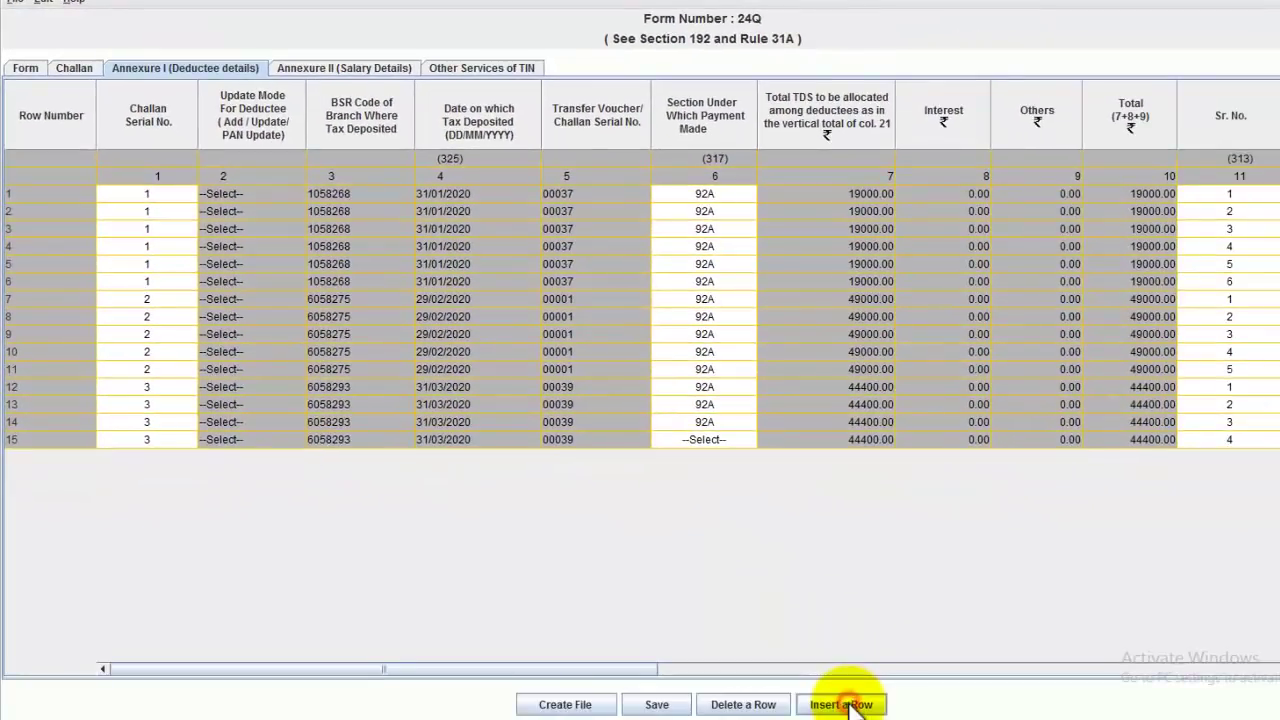
left_click(846, 704)
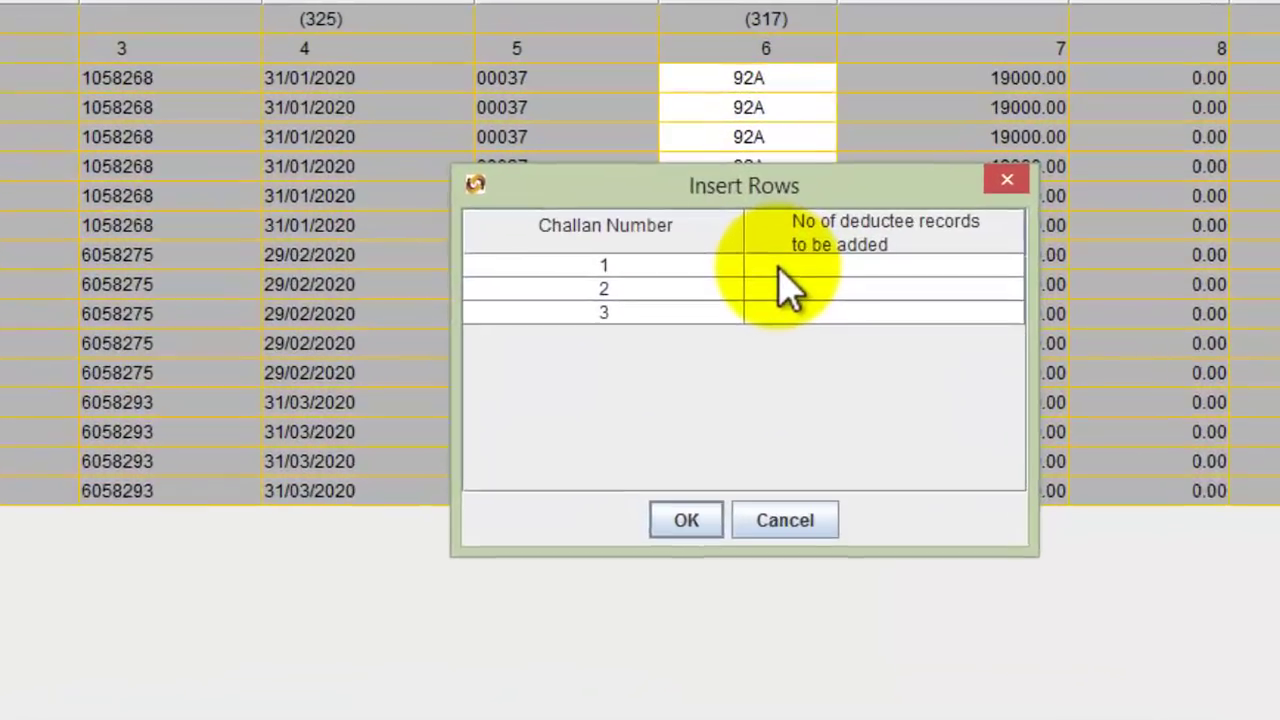
left_click(857, 267)
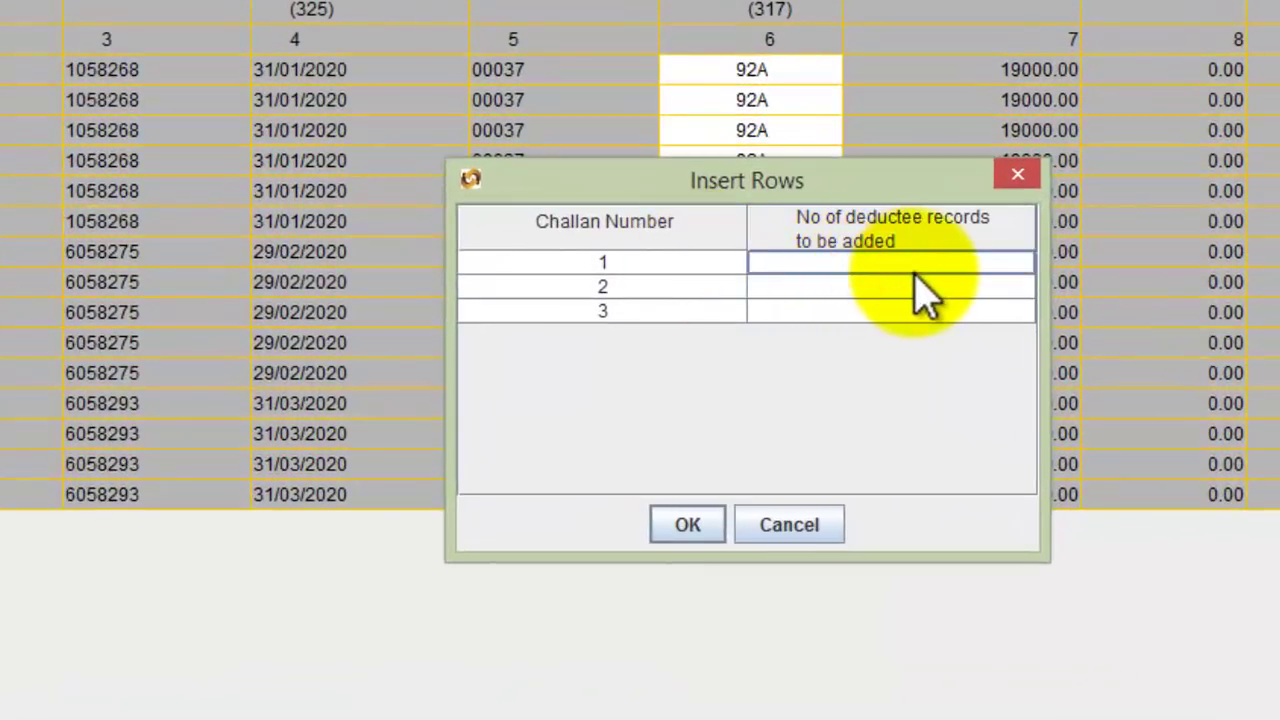
left_click(857, 287)
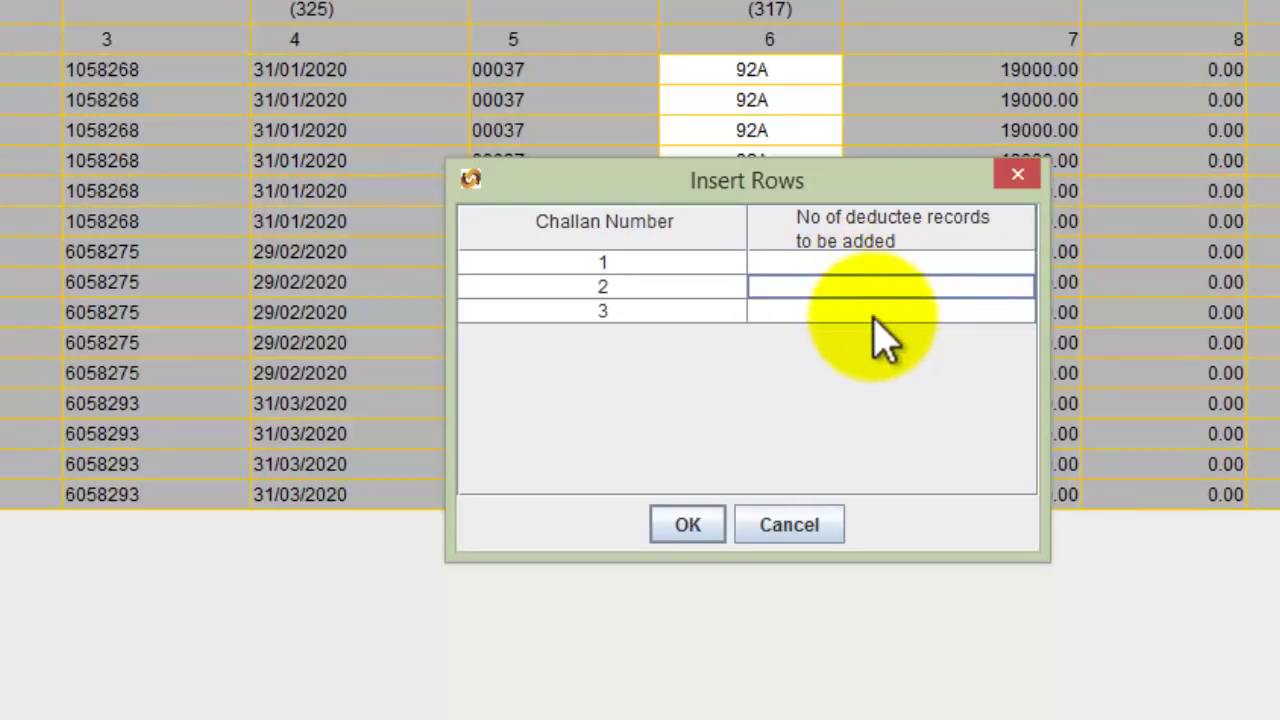
left_click(884, 310)
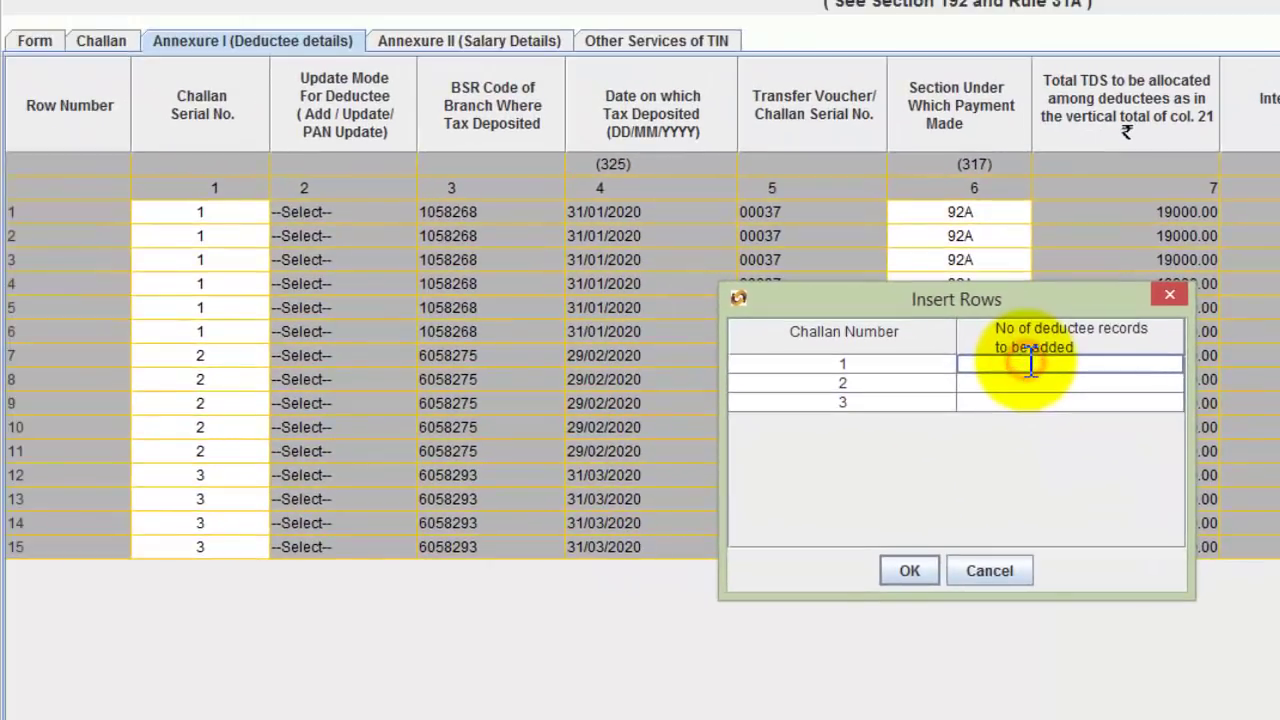
Enter 6, 5 and 4 deductee records for challans 1, 2 and 3, and close the dialog without inserting them.
left_click(842, 263)
type("6")
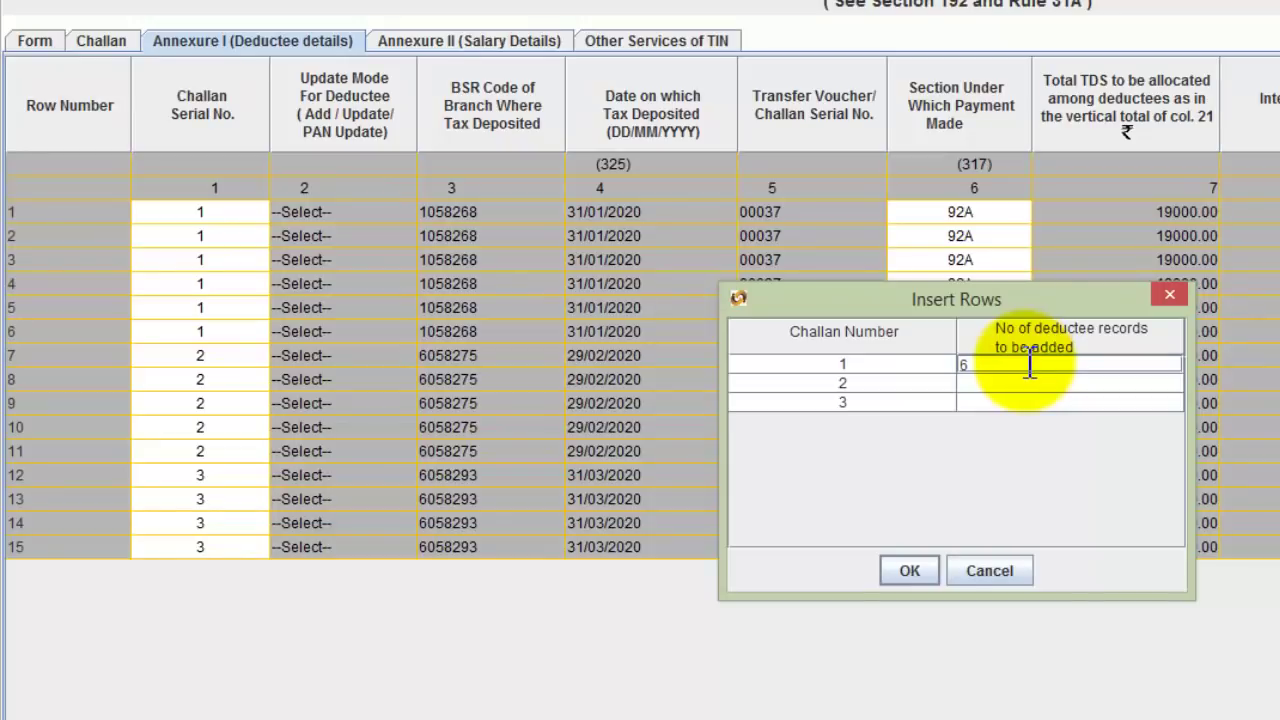
left_click(1052, 383)
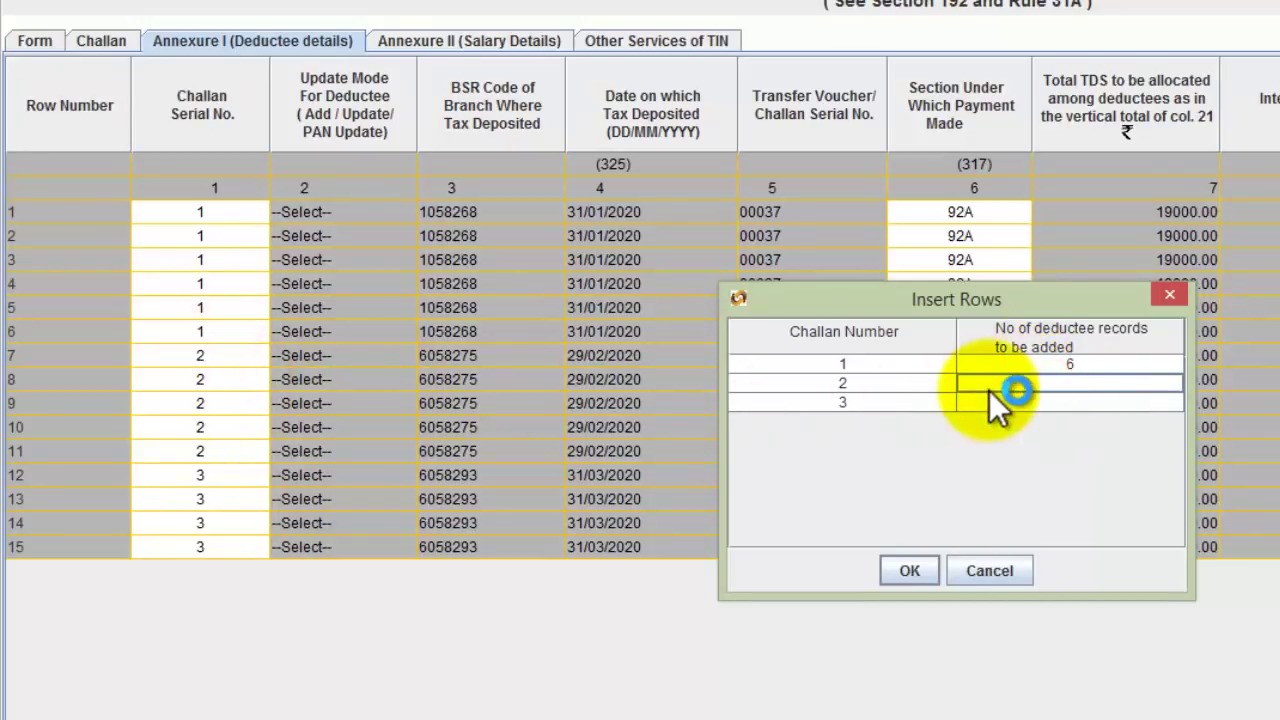
type("5")
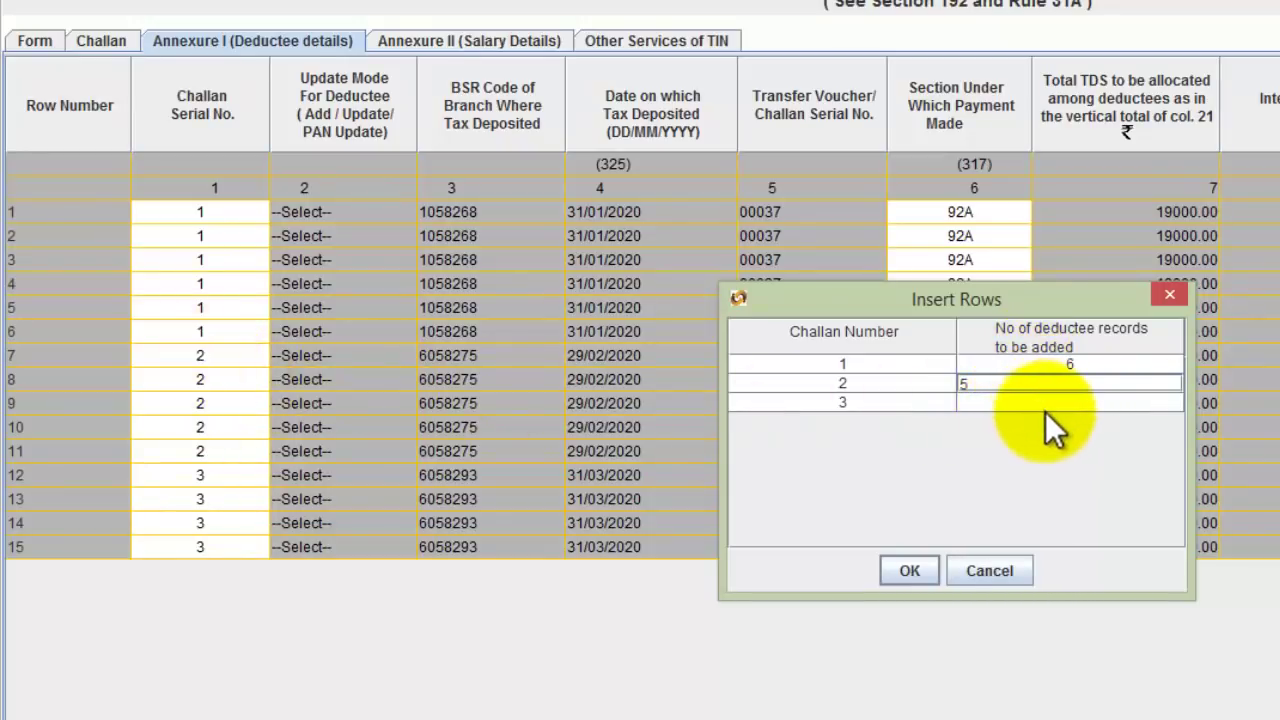
left_click(1039, 399)
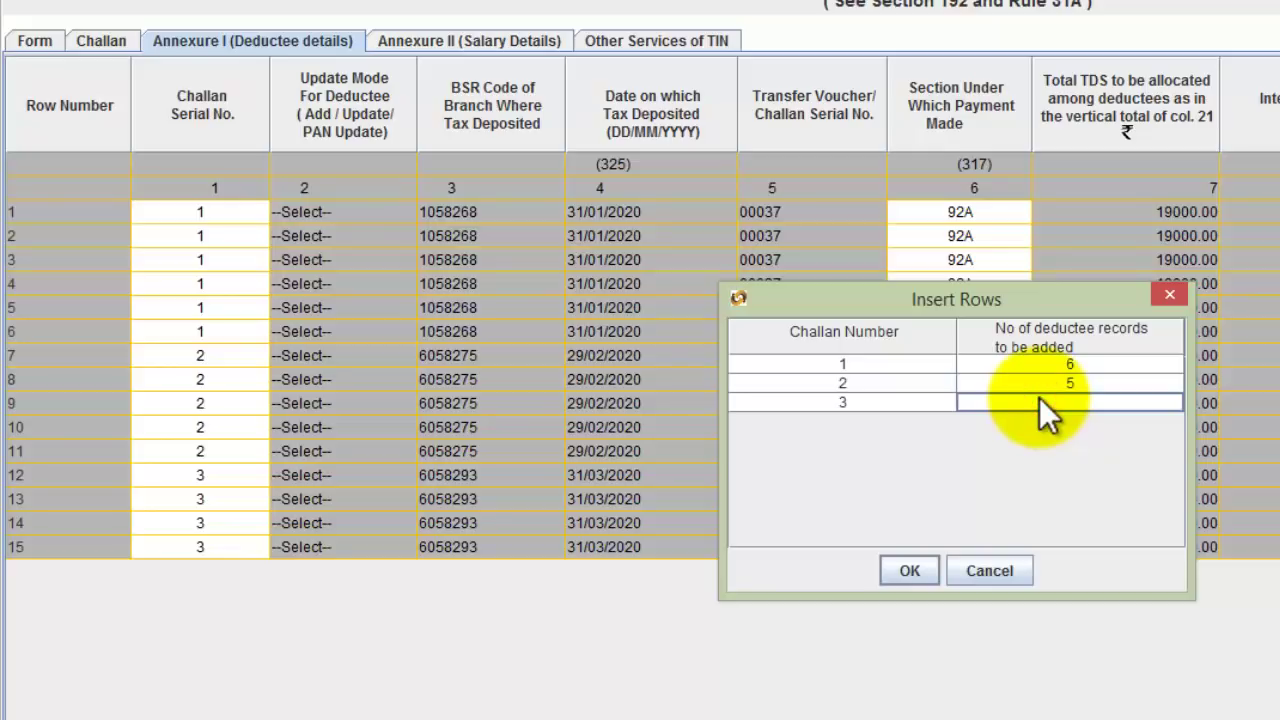
type("4")
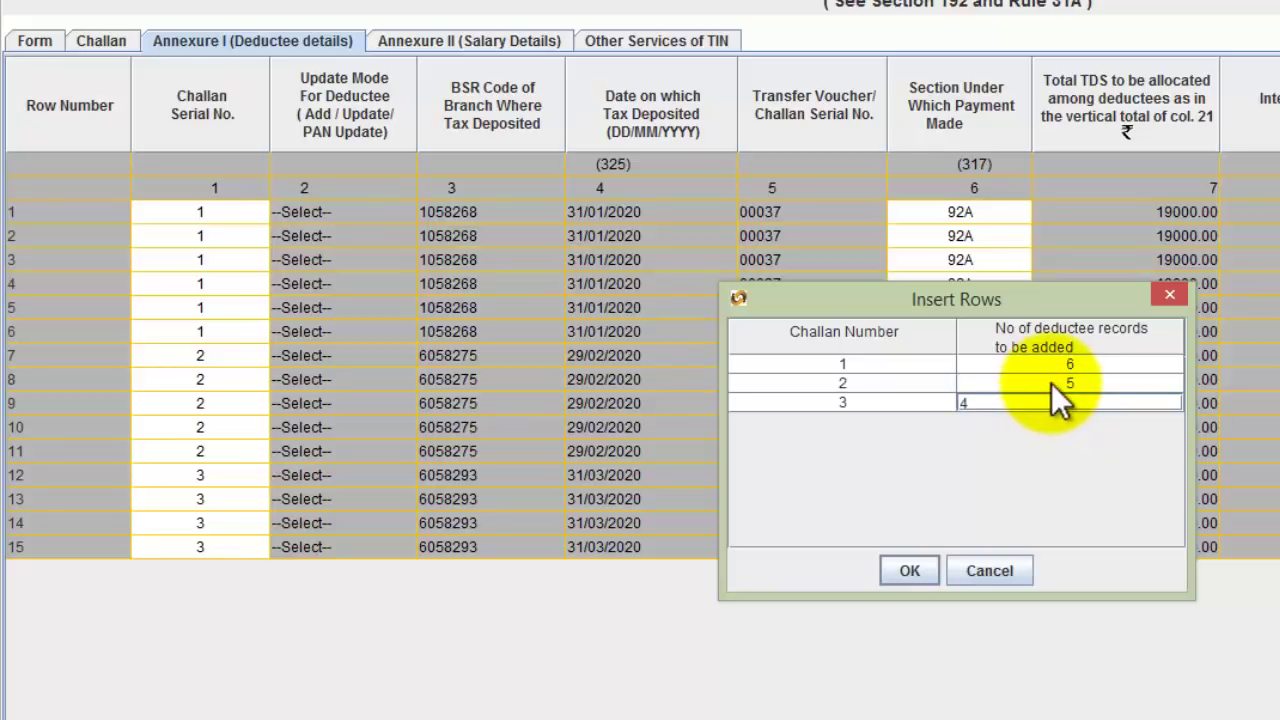
left_click(1072, 480)
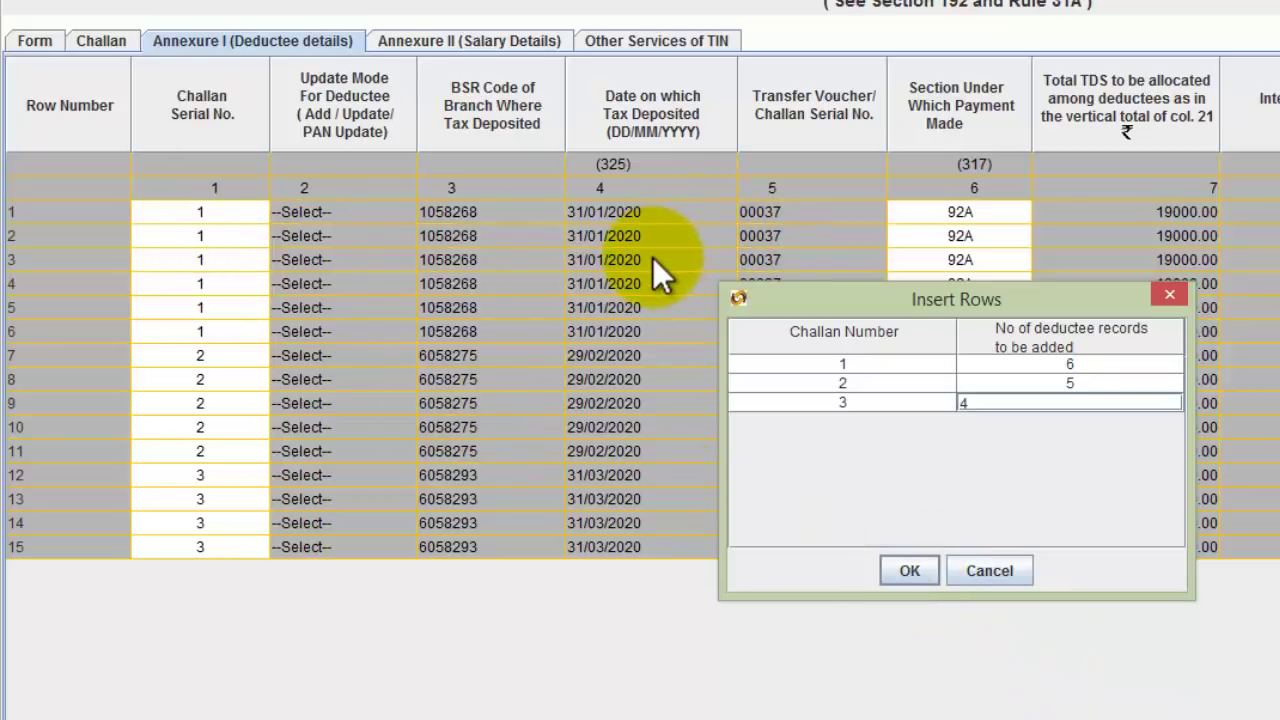
left_click(1181, 298)
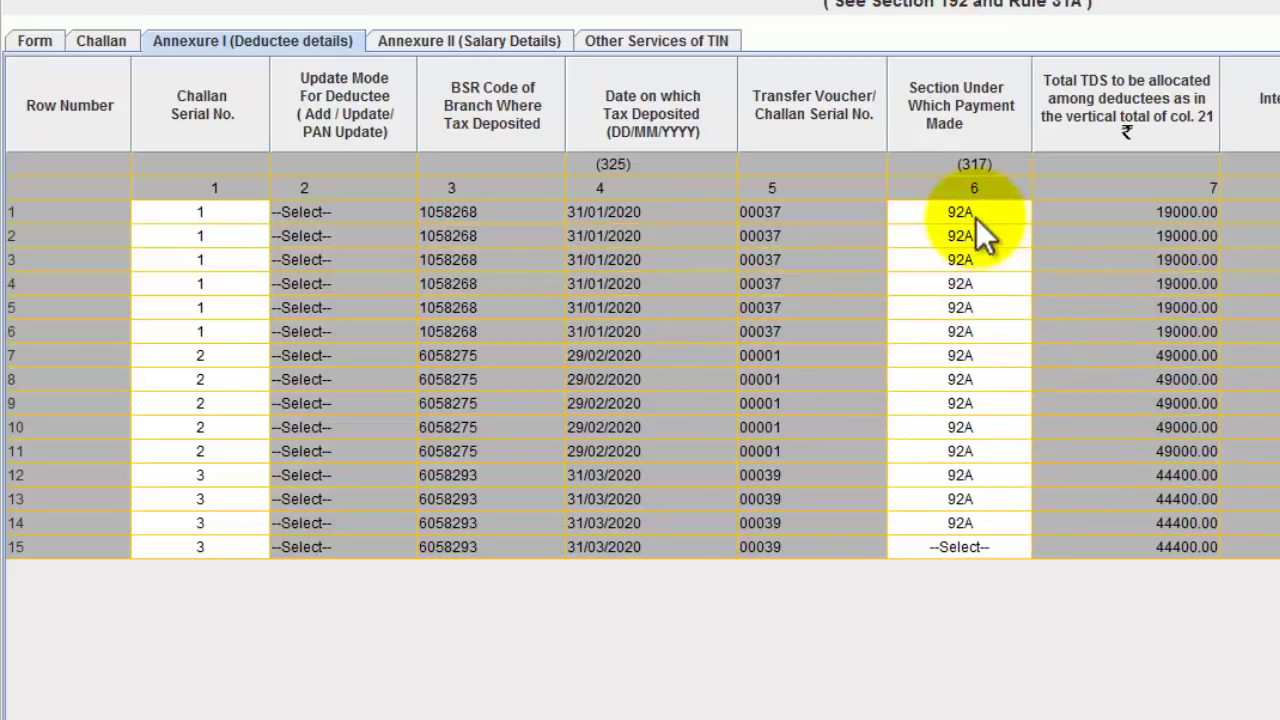
Review the Section Under Which Payment Made entries in the first challan's deductee rows.
left_click(781, 242)
key("Right")
key("Right")
key("Left")
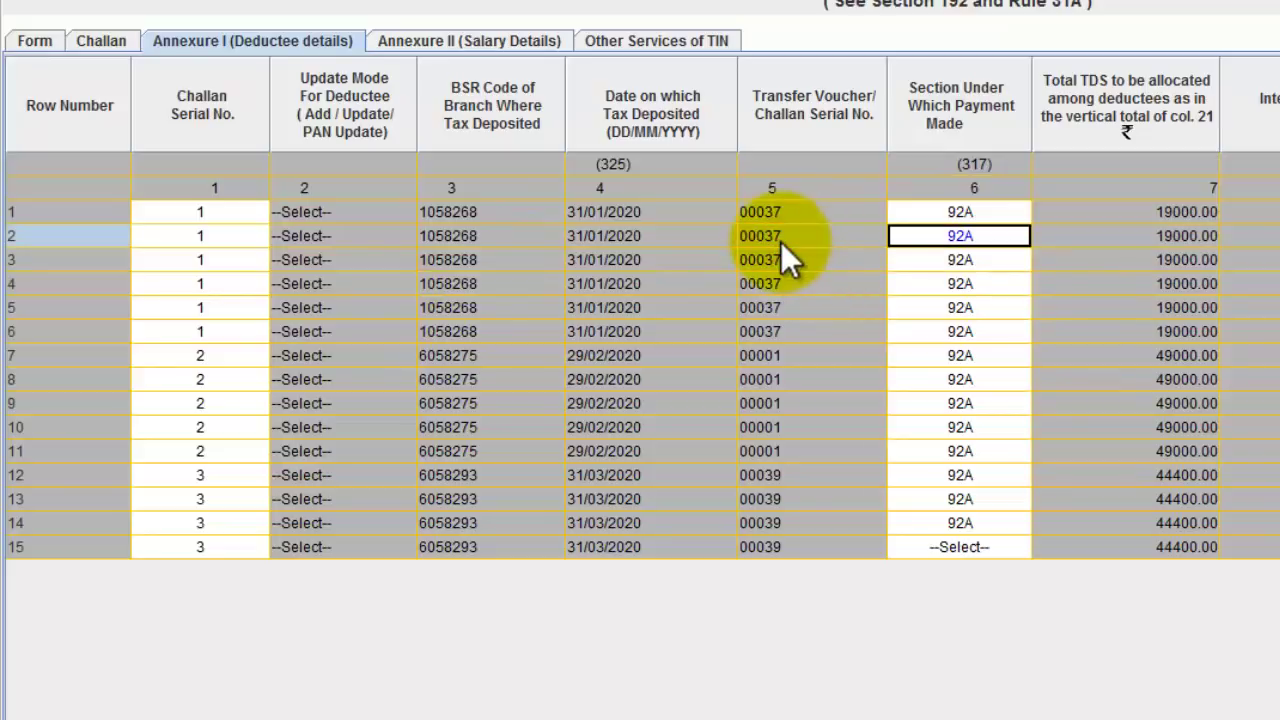
left_click(978, 210)
left_click(962, 251)
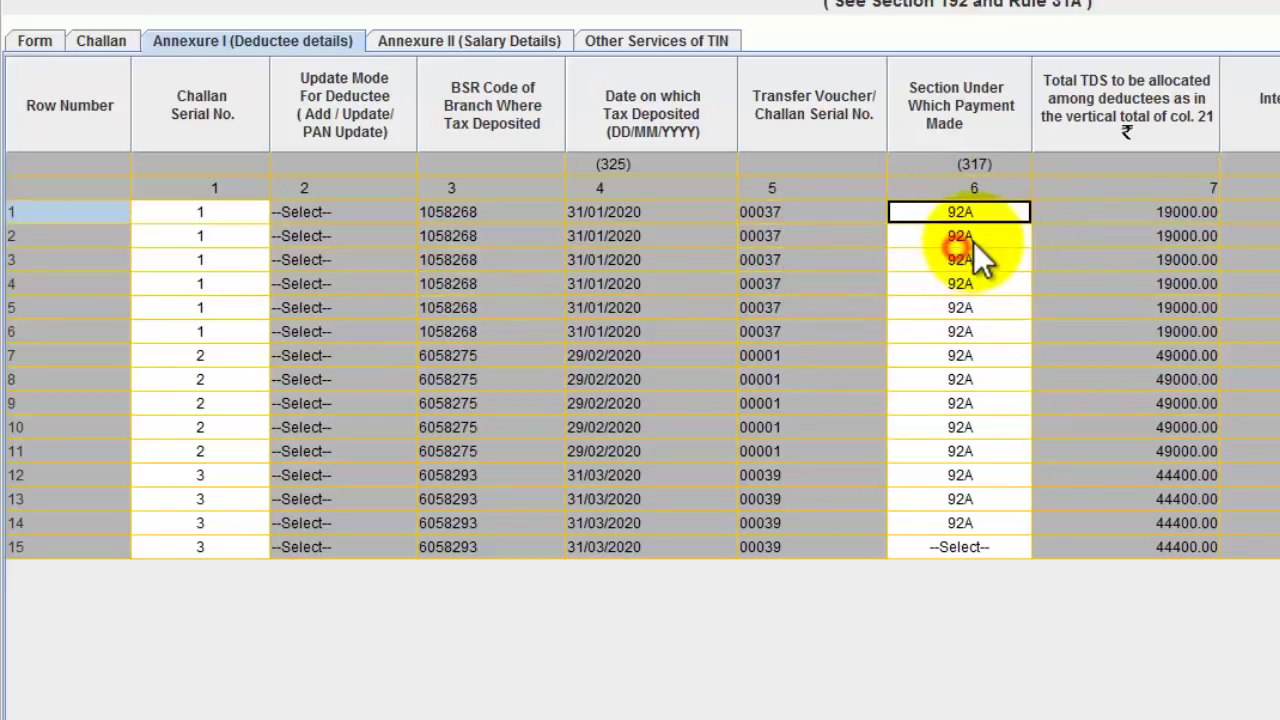
Review the first deductee row from the total TDS allocation columns through Sr. No. to Employee Reference No.
left_click(1235, 202)
key("Right")
key("Right")
key("Right")
key("Right")
key("Right")
key("Right")
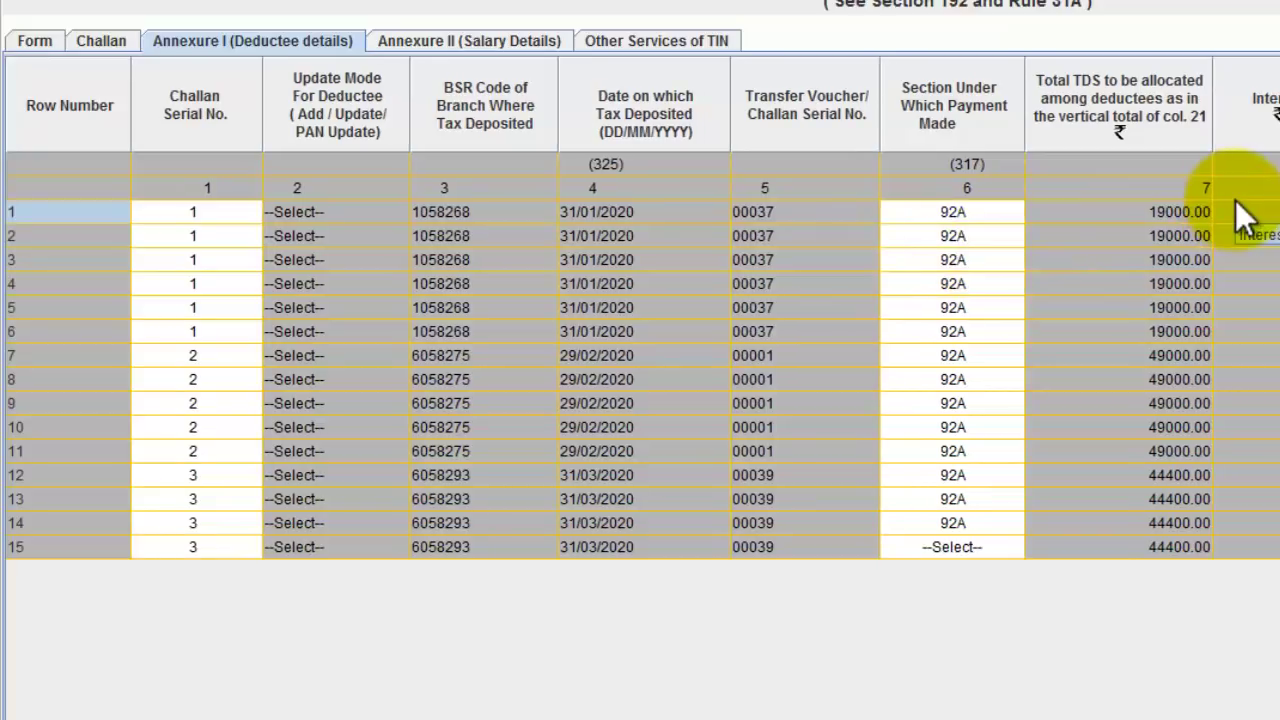
key("Right")
key("Left")
key("Left")
key("Left")
key("Left")
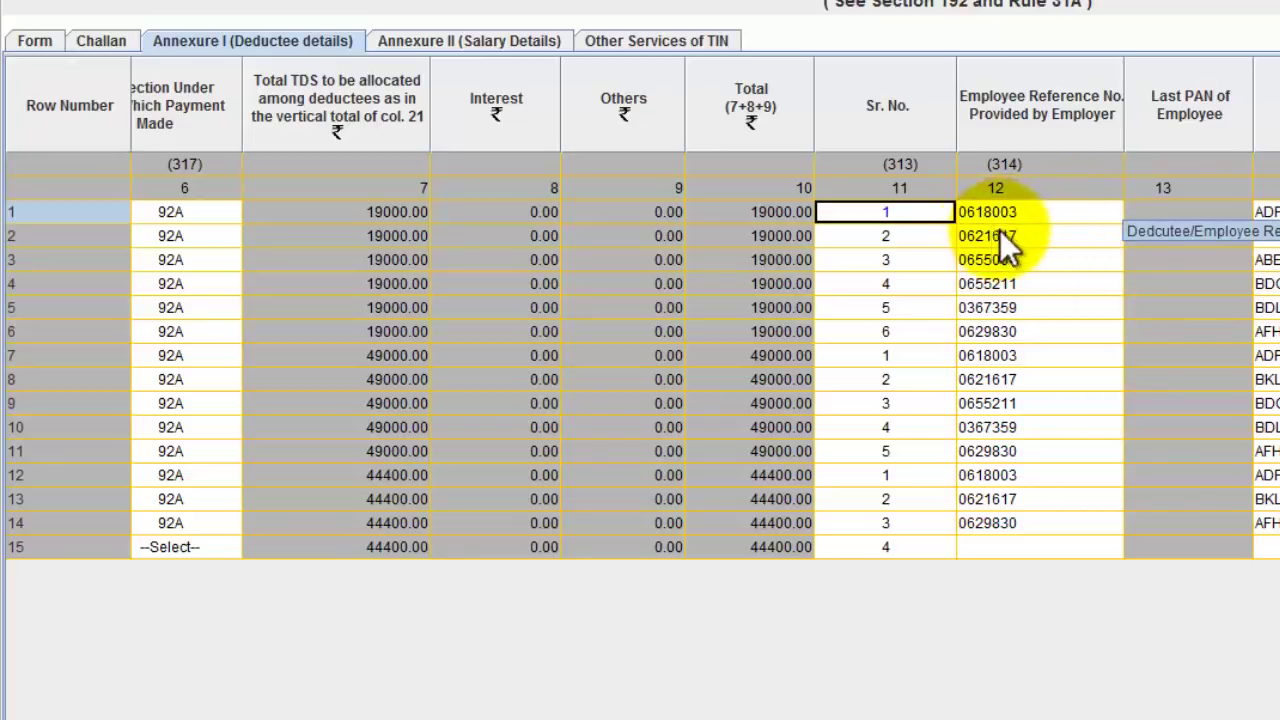
key("Right")
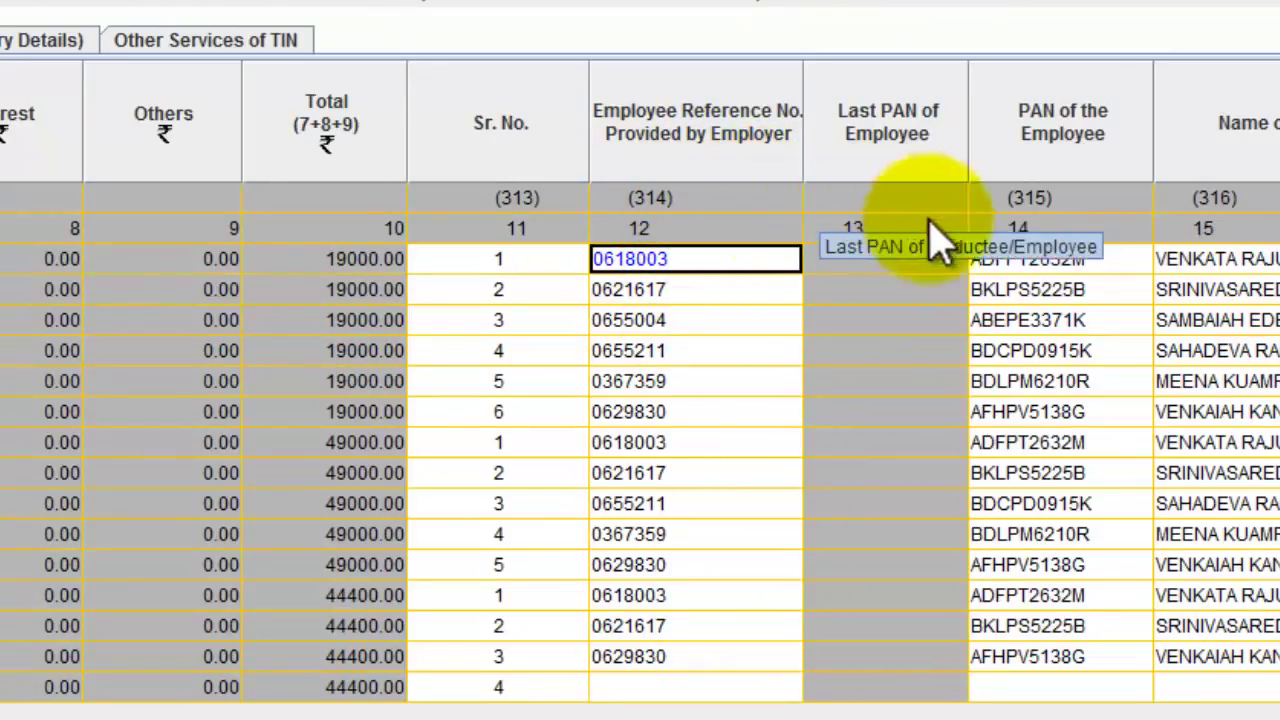
Examine the PAN of the Employee and Name of the Employee columns in the first deductee row.
left_click(1108, 260)
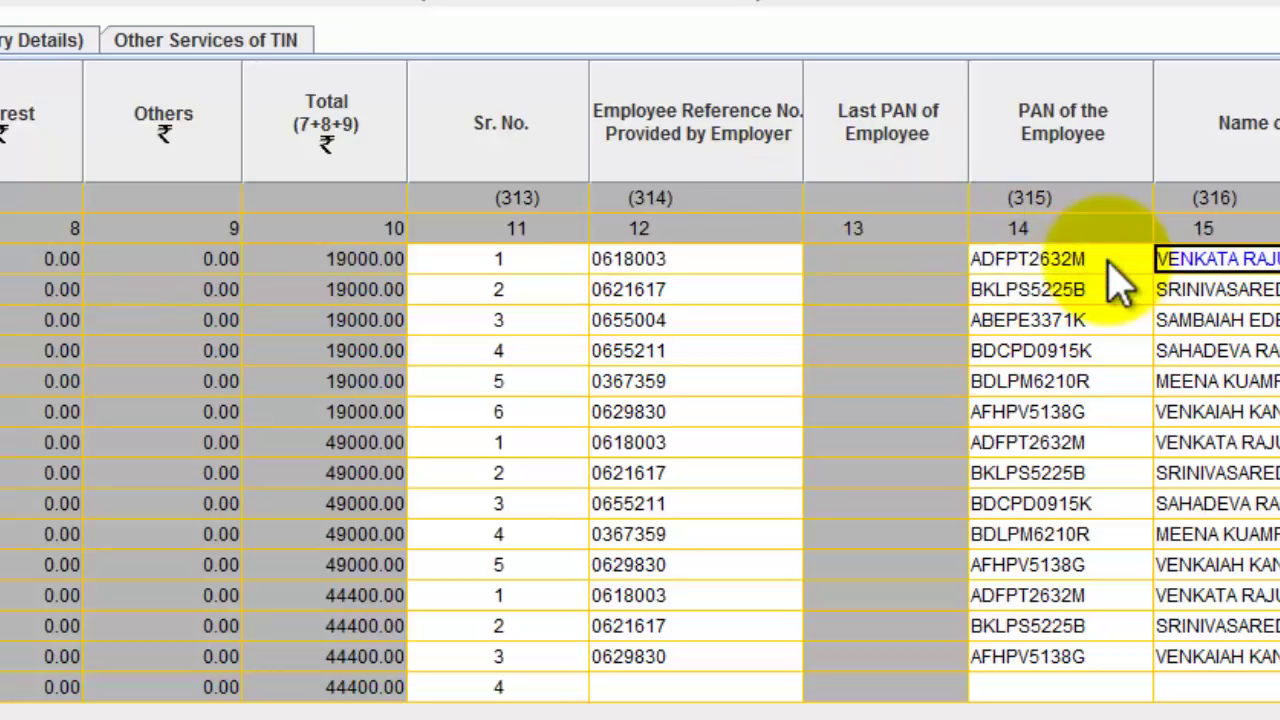
key("Right")
key("Right")
key("Right")
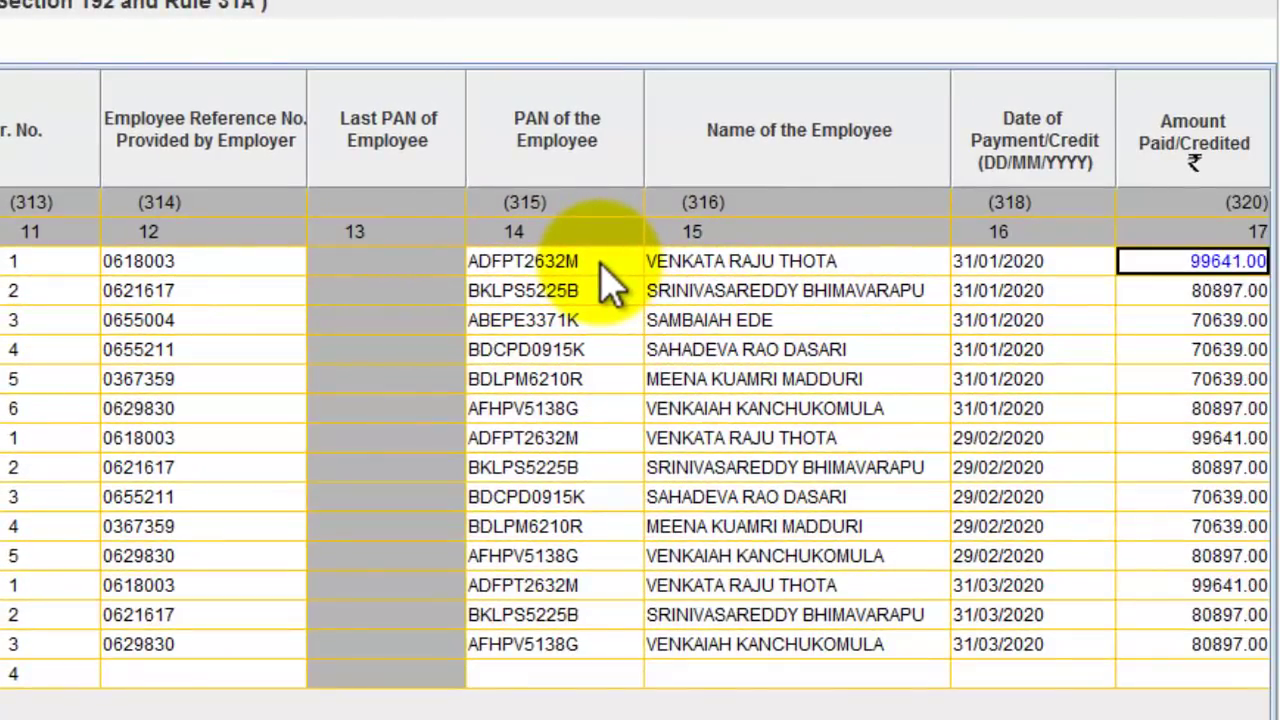
key("Right")
Review the first deductee row from Date of Payment/Credit through the TDS and tax deposited columns to Date of Deduction.
left_click(765, 265)
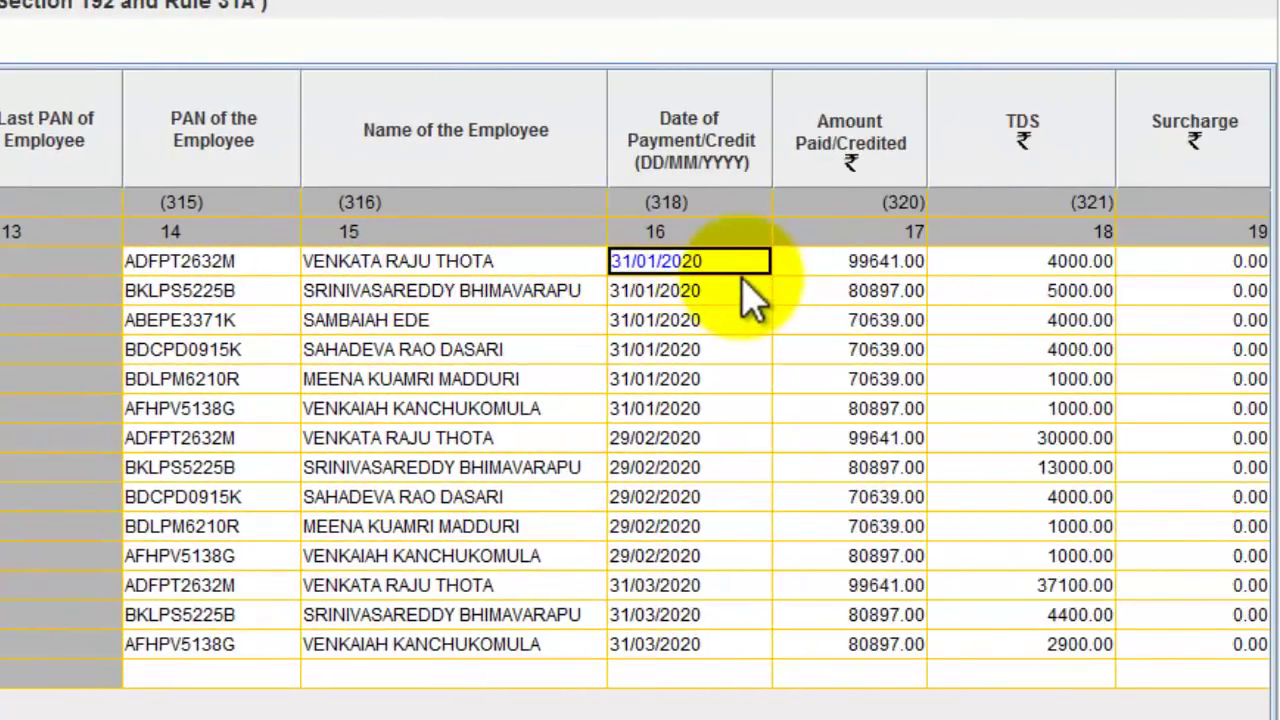
key("Right")
key("Right")
key("Right")
key("Right")
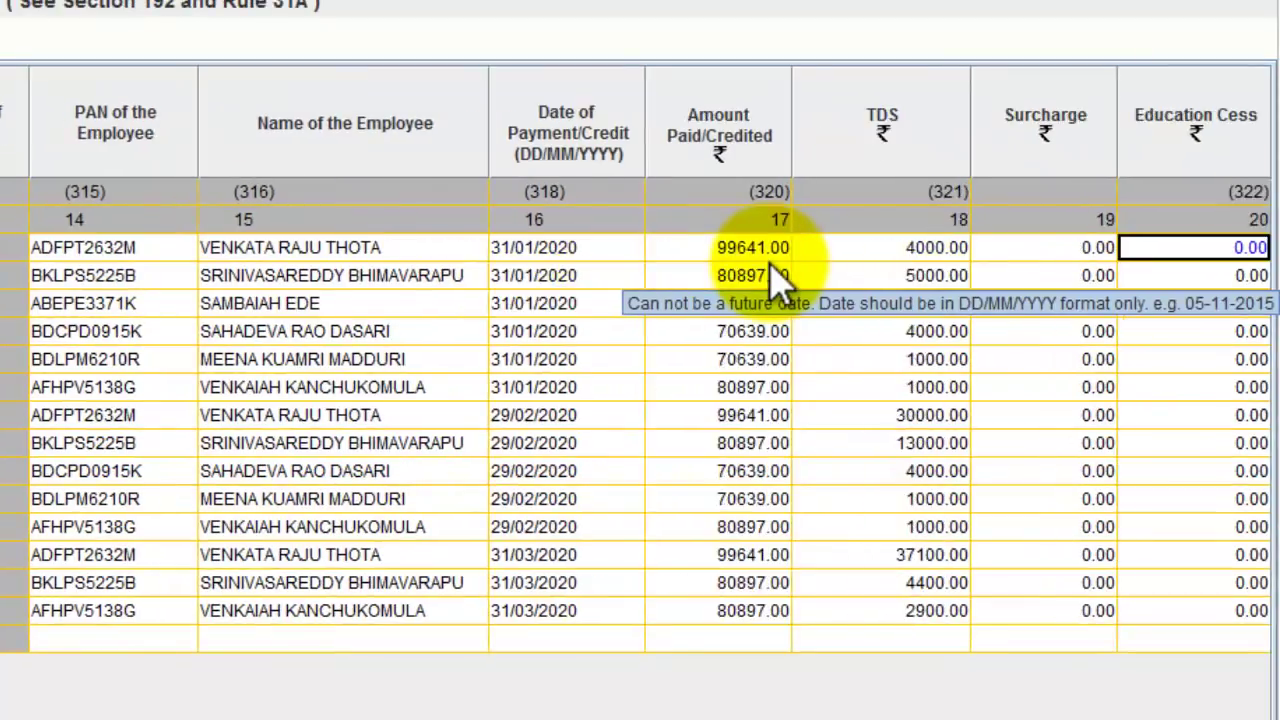
key("Right")
key("Right")
key("Right")
key("Right")
key("Right")
Compare Date of Payment/Credit with Date of Deduction in the first row and highlight the first challan's six payment dates.
left_click(86, 194)
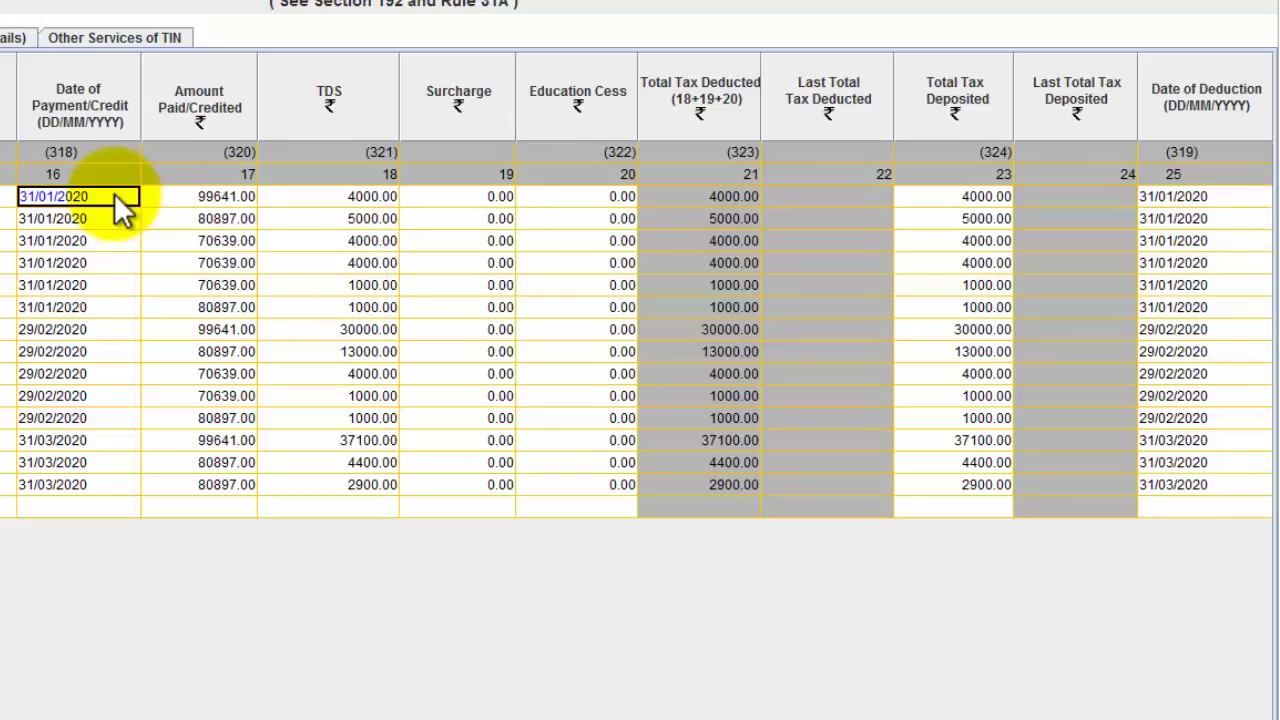
left_click(1225, 193)
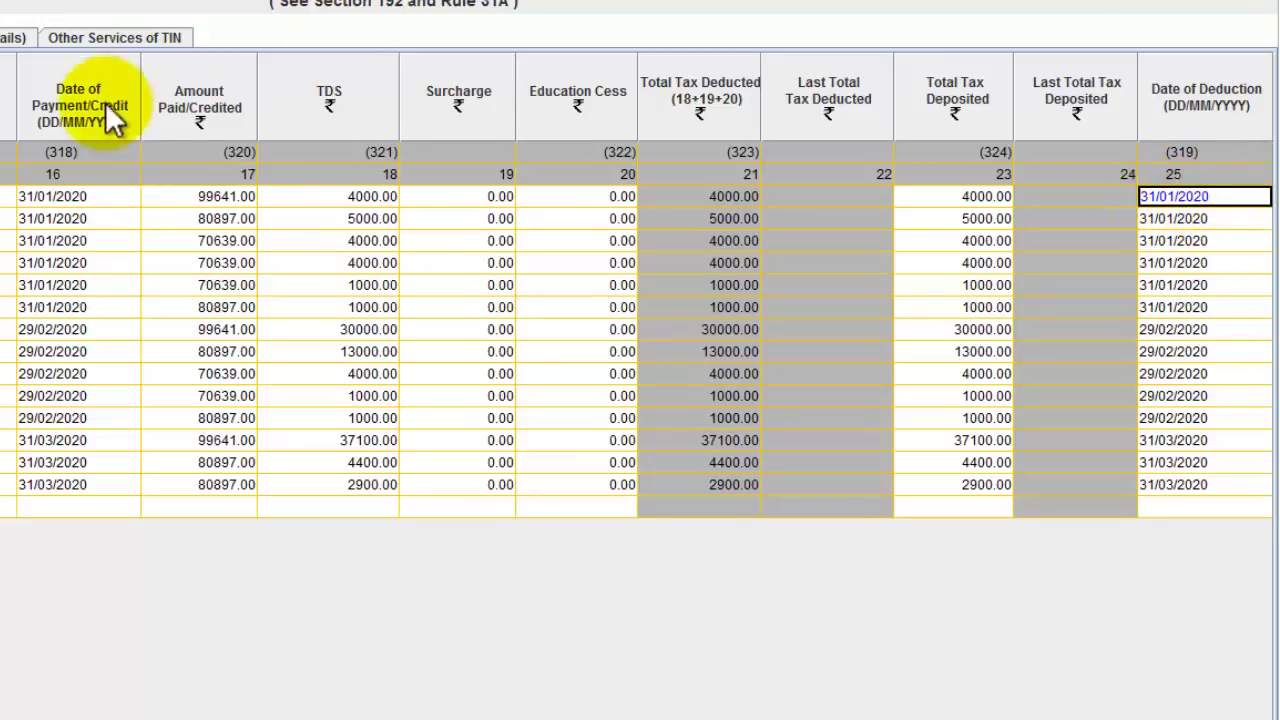
left_click(92, 194)
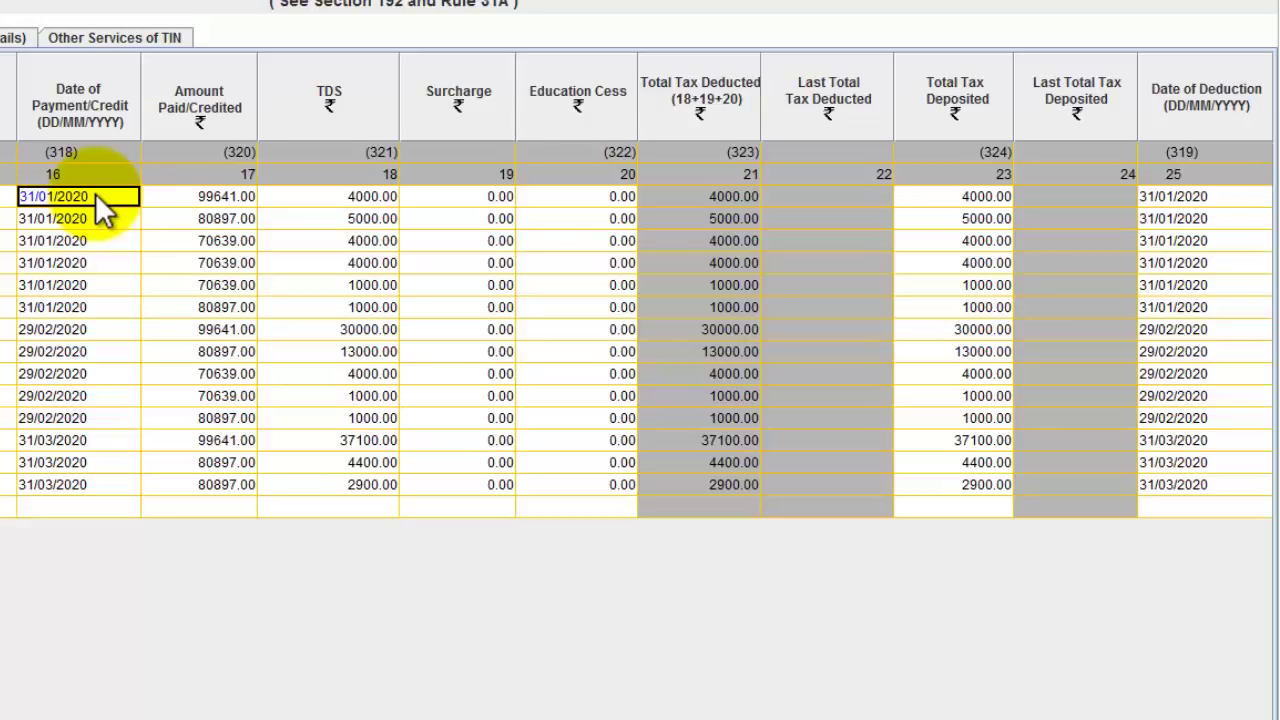
left_click(1204, 193)
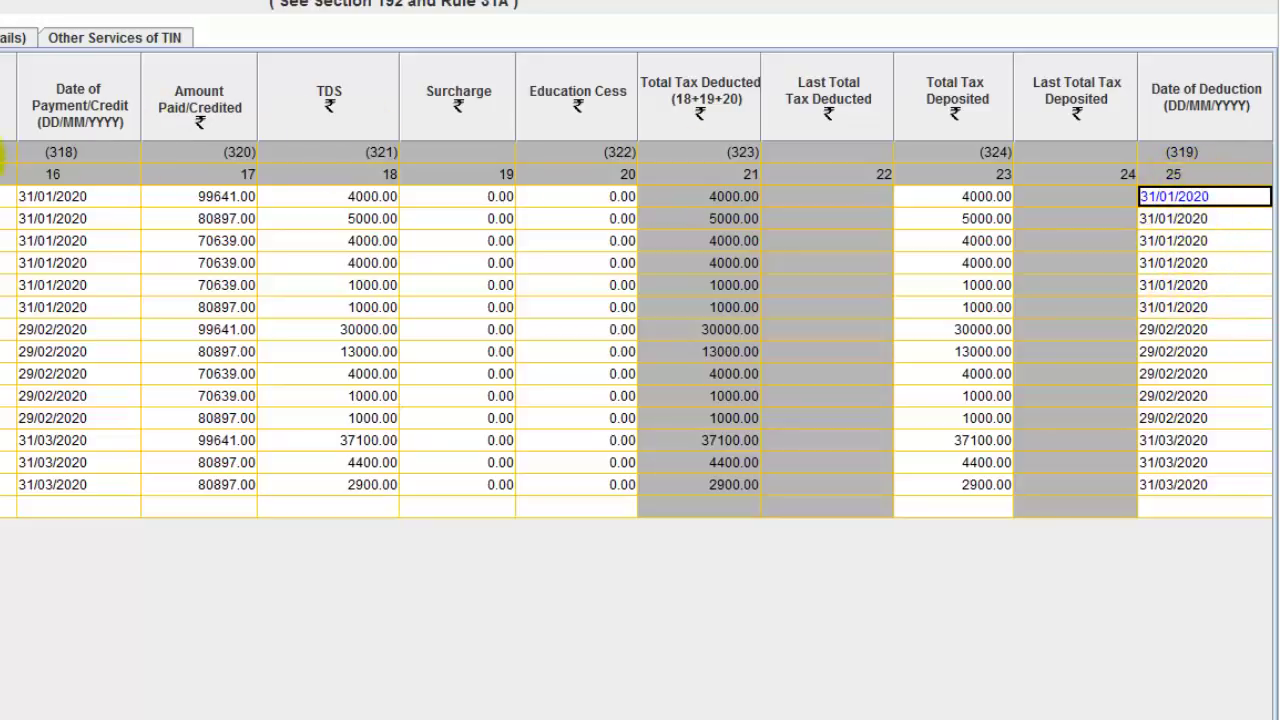
mouse_move(95, 195)
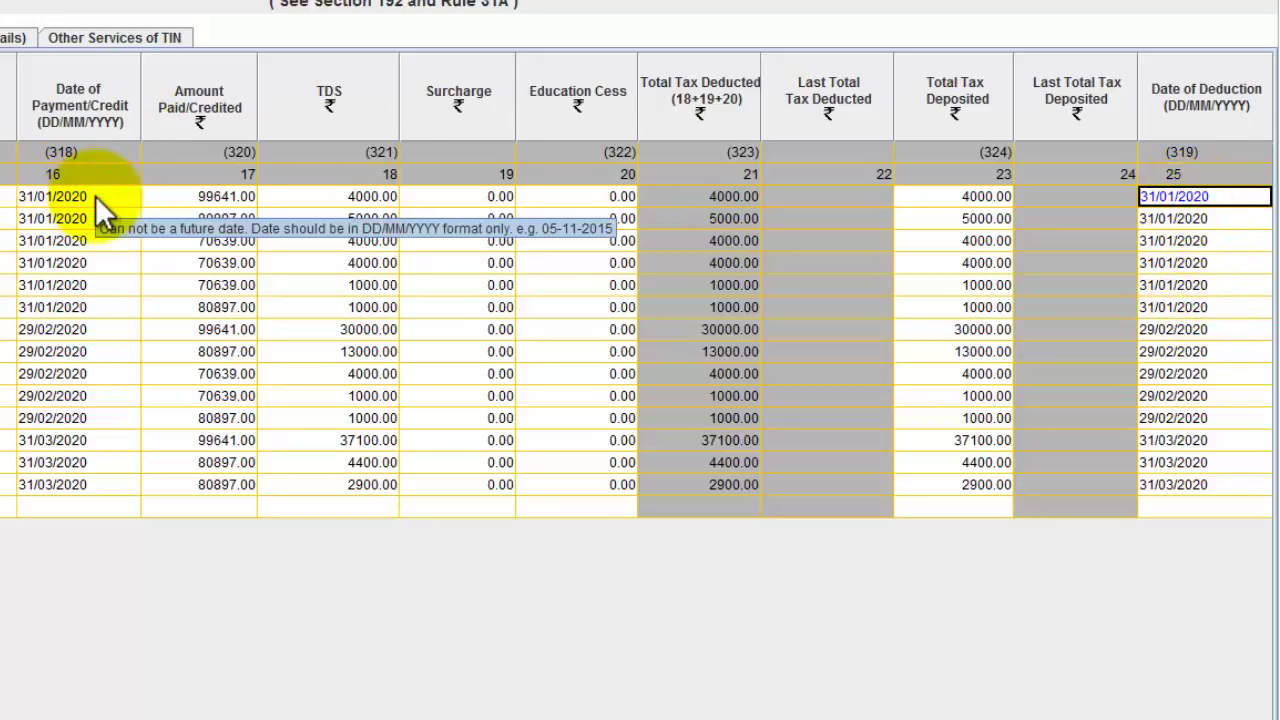
left_click_drag(95, 195, 95, 307)
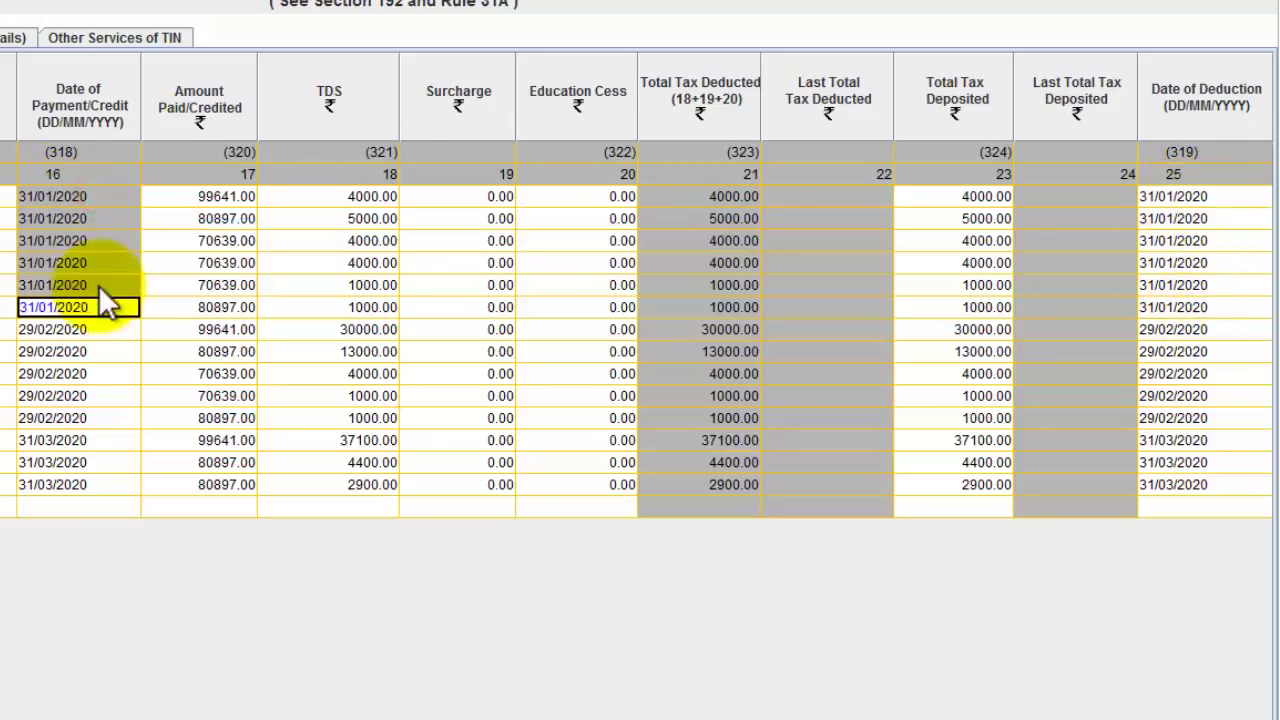
Examine the first deductee row's Amount Paid/Credited and TDS alongside the employee details.
left_click(231, 196)
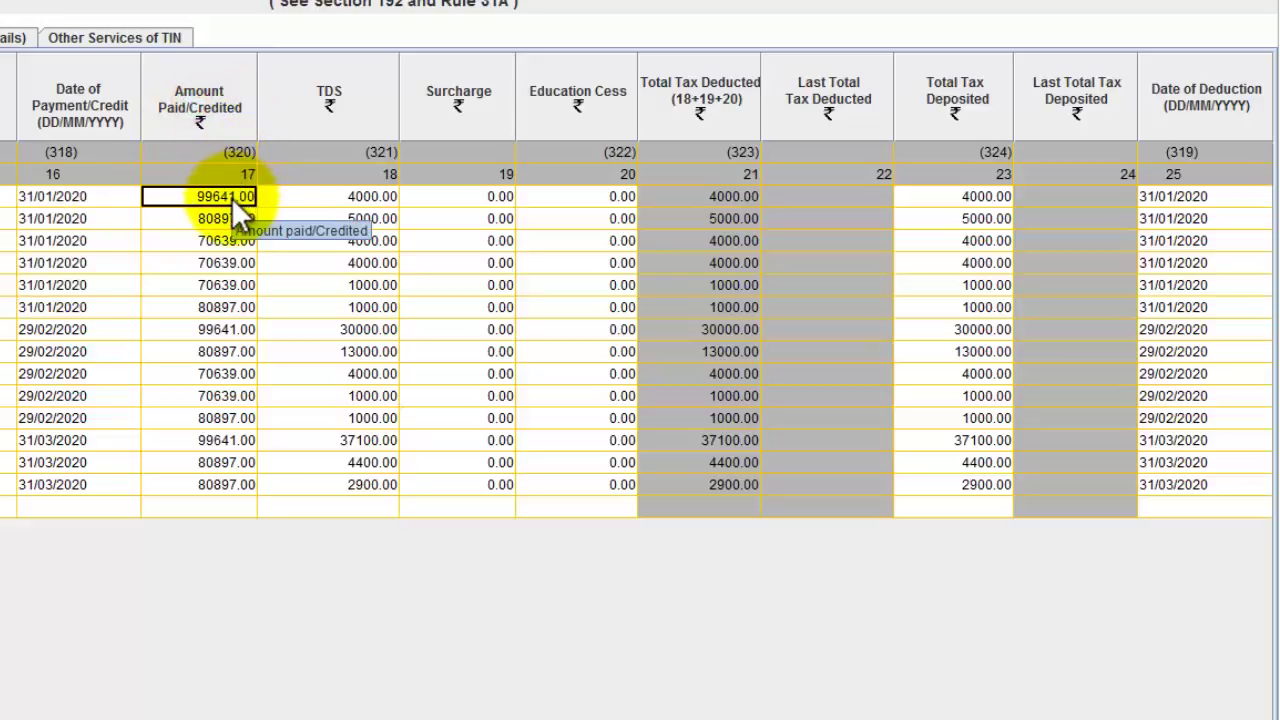
left_click(357, 196)
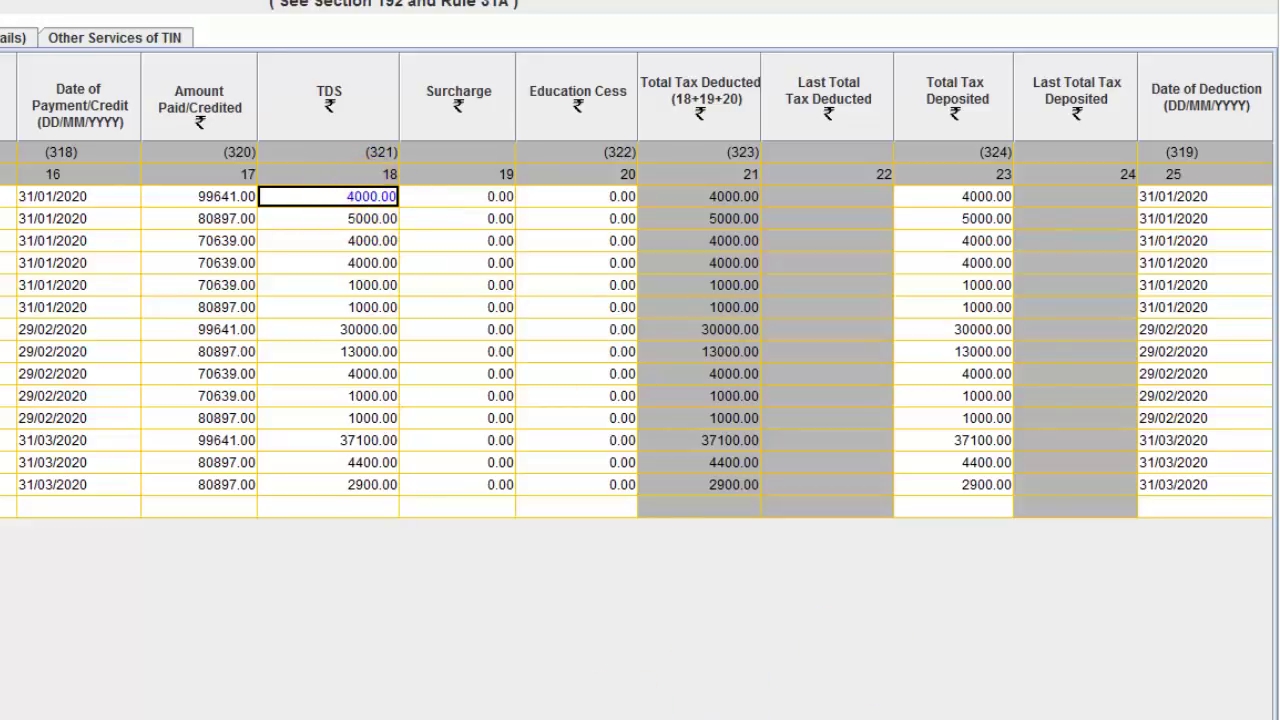
scroll(638, 286, "left", 8)
scroll(638, 286, "right", 5)
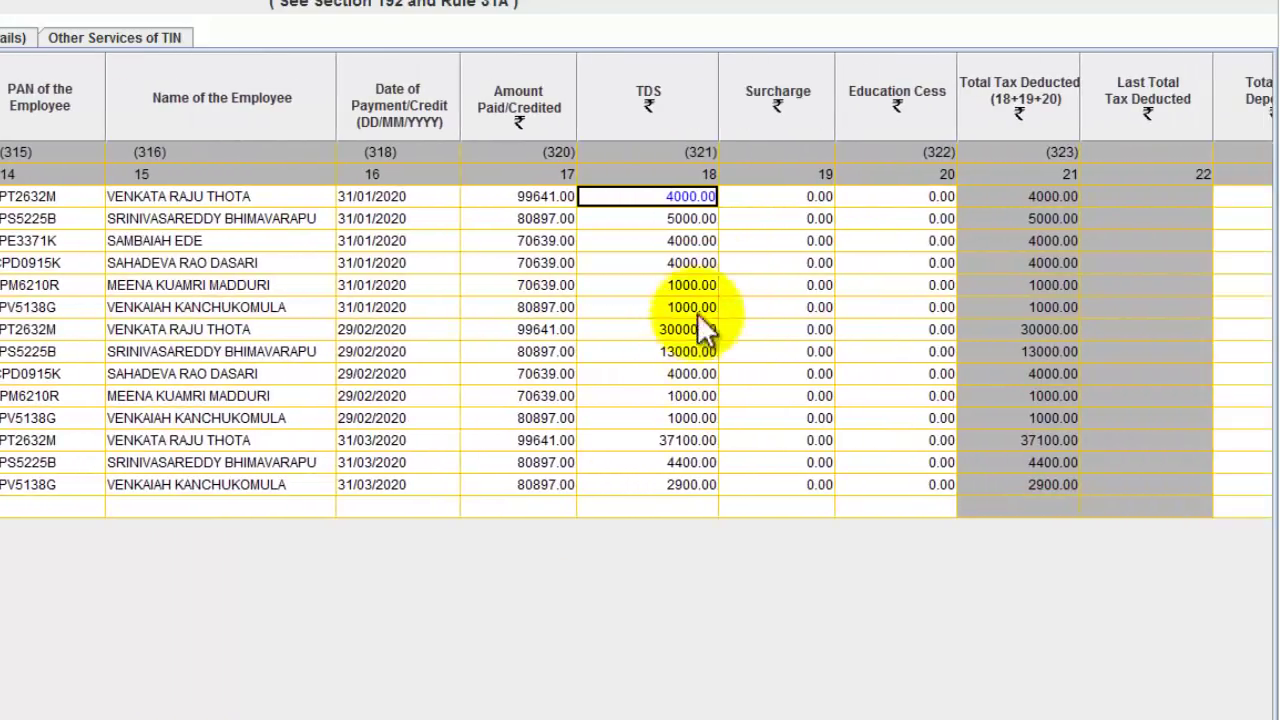
Highlight the TDS amounts of the first challan's six deductee rows and compare them with that challan's TDS entry.
key("Down")
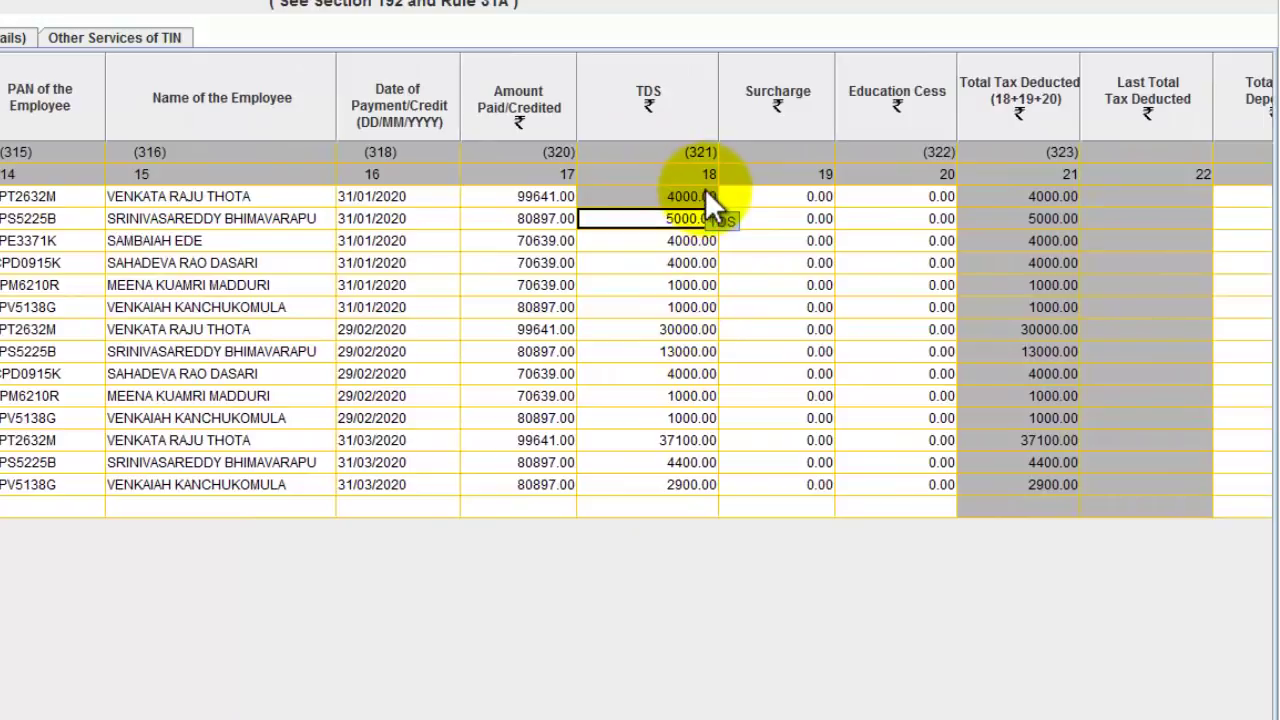
key("Down")
key("Down")
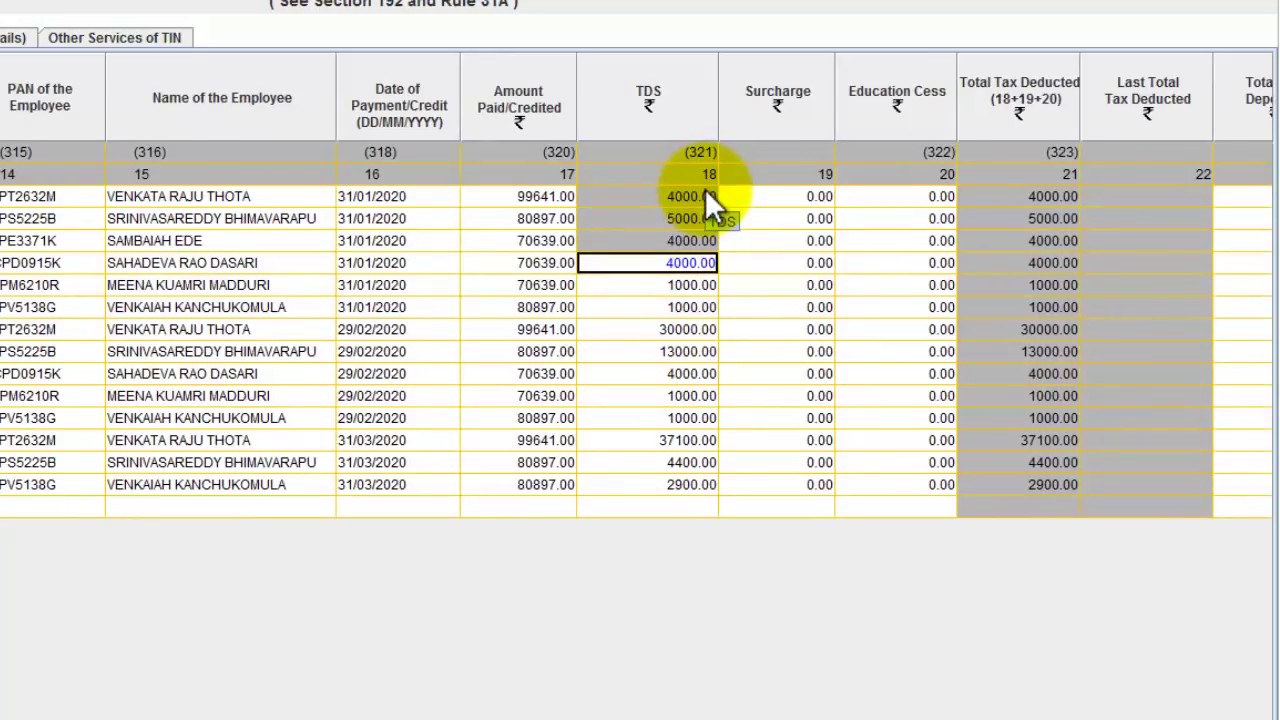
key("Down")
key("Down")
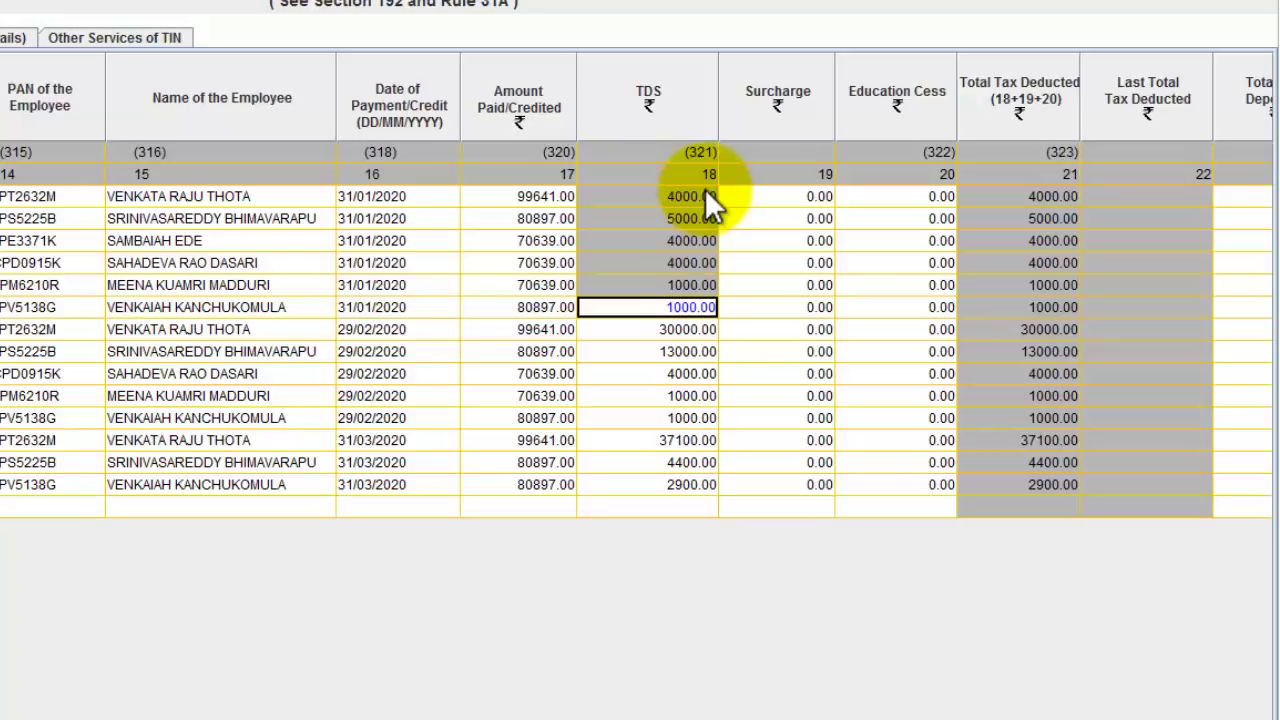
left_click(318, 287)
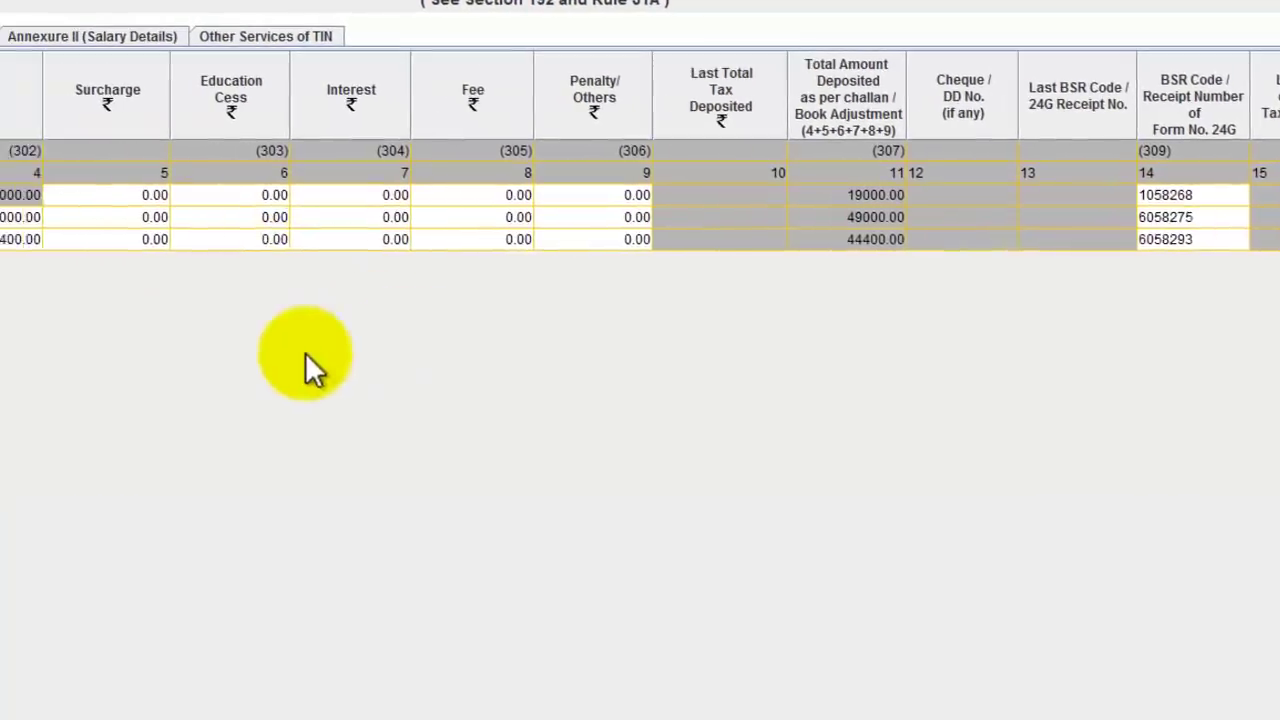
left_click(331, 197)
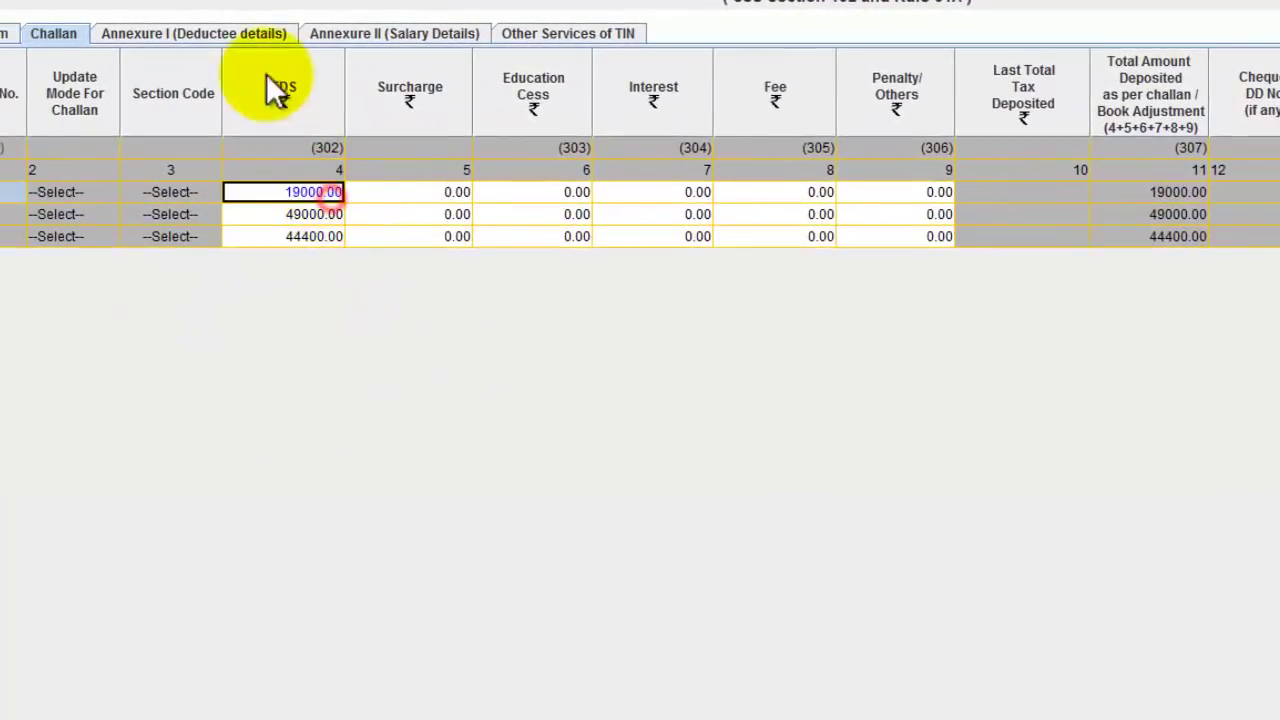
Return to the Annexure I deductee details and highlight the TDS amounts of the six January deductee rows.
left_click(230, 30)
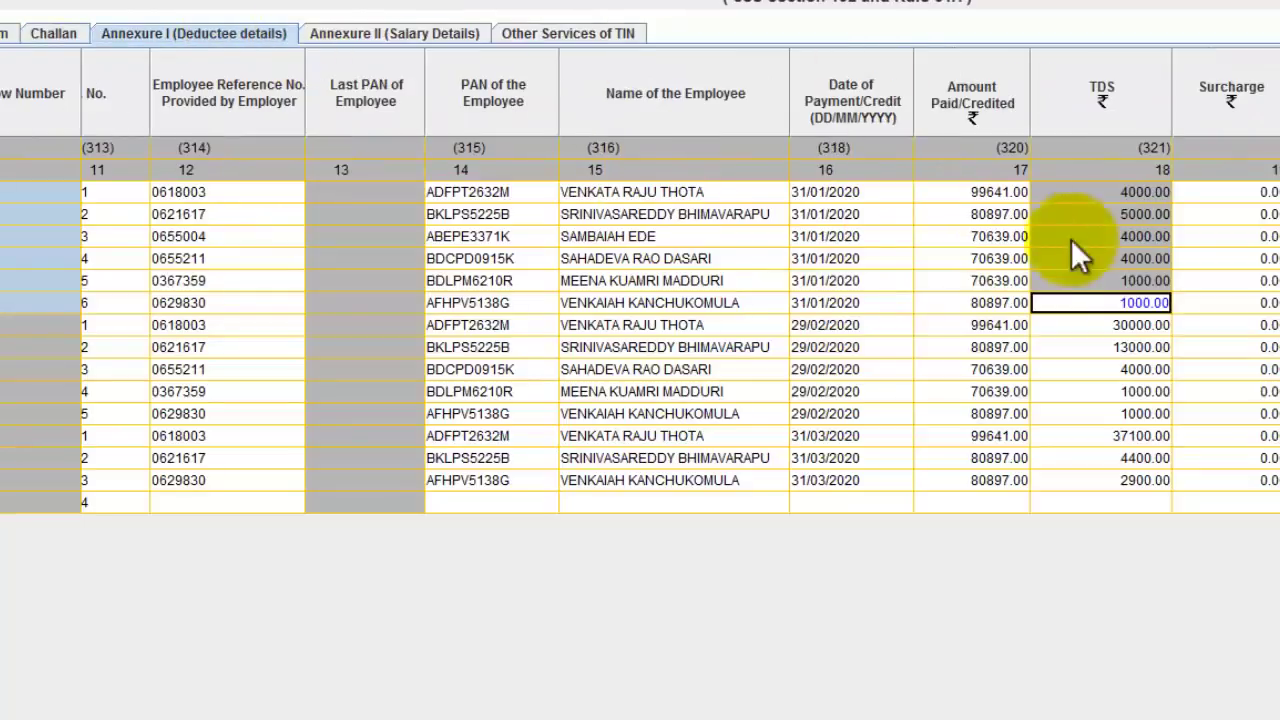
left_click(1130, 194)
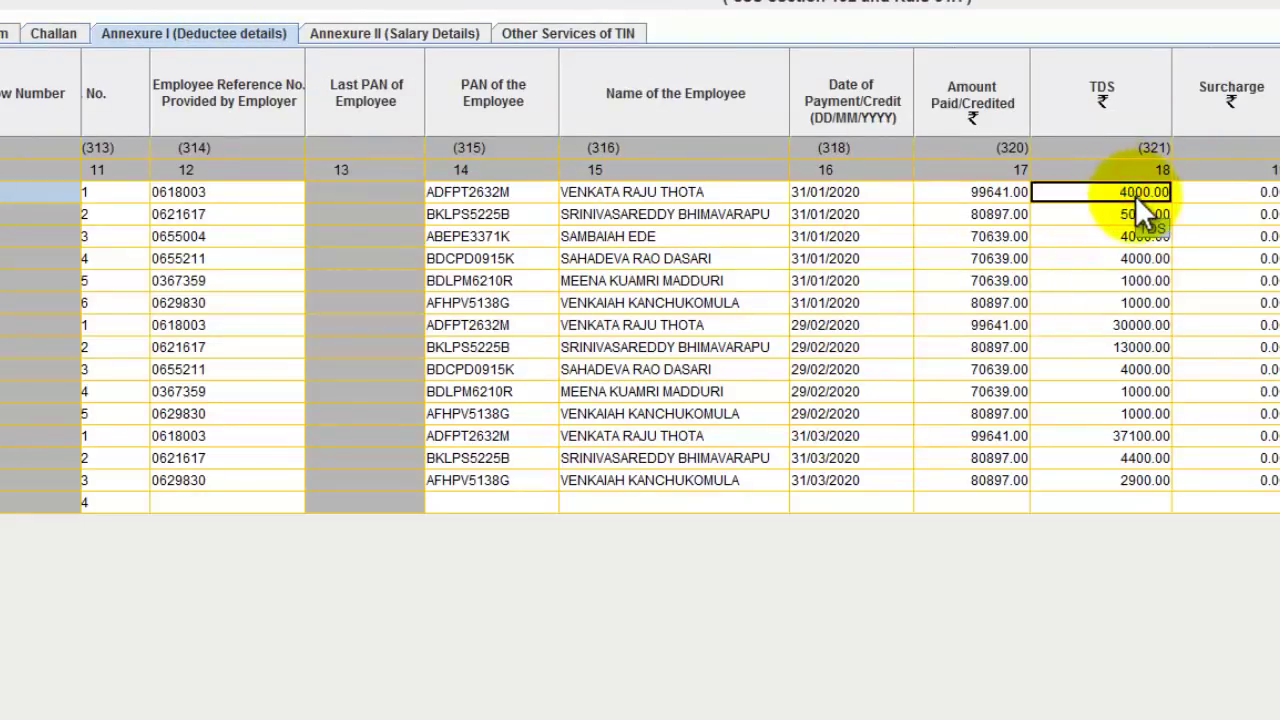
key("shift+Down")
key("shift+Down")
key("shift+Down")
key("shift+Down")
key("shift+Down")
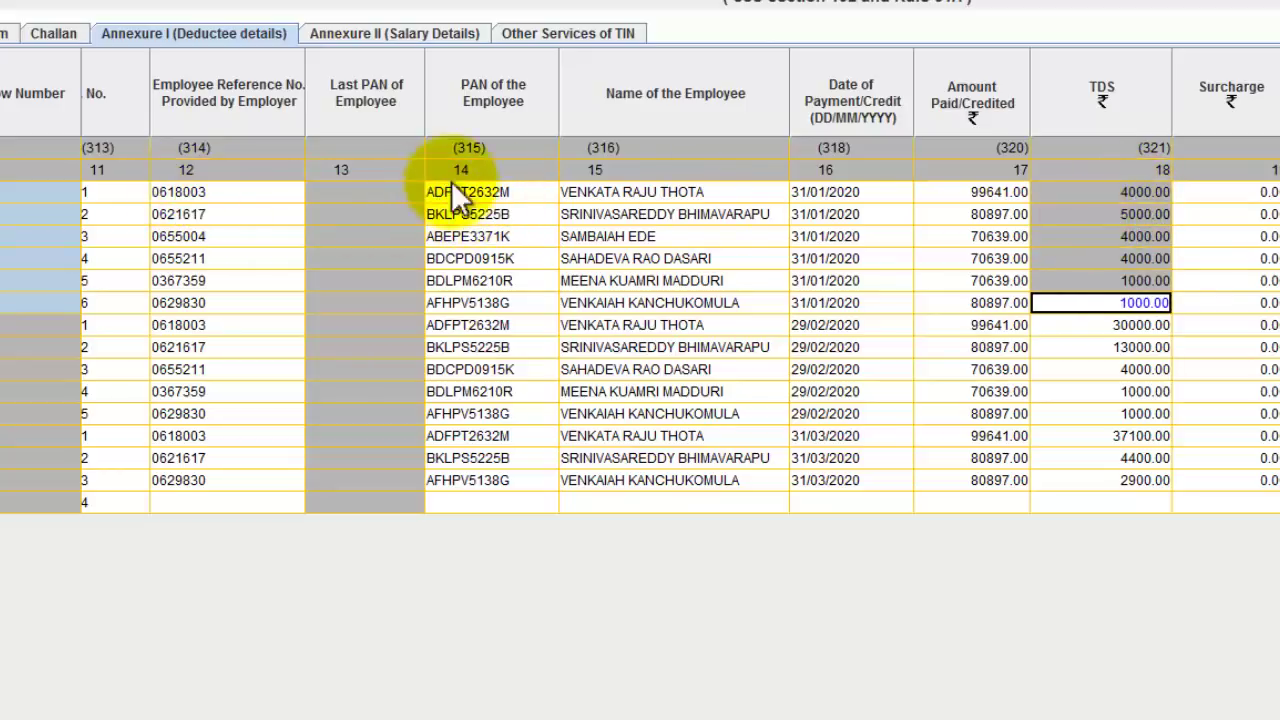
Review the first deductee row from PAN to Amount Paid/Credited and highlight the amounts paid in the six January rows.
left_click(528, 197)
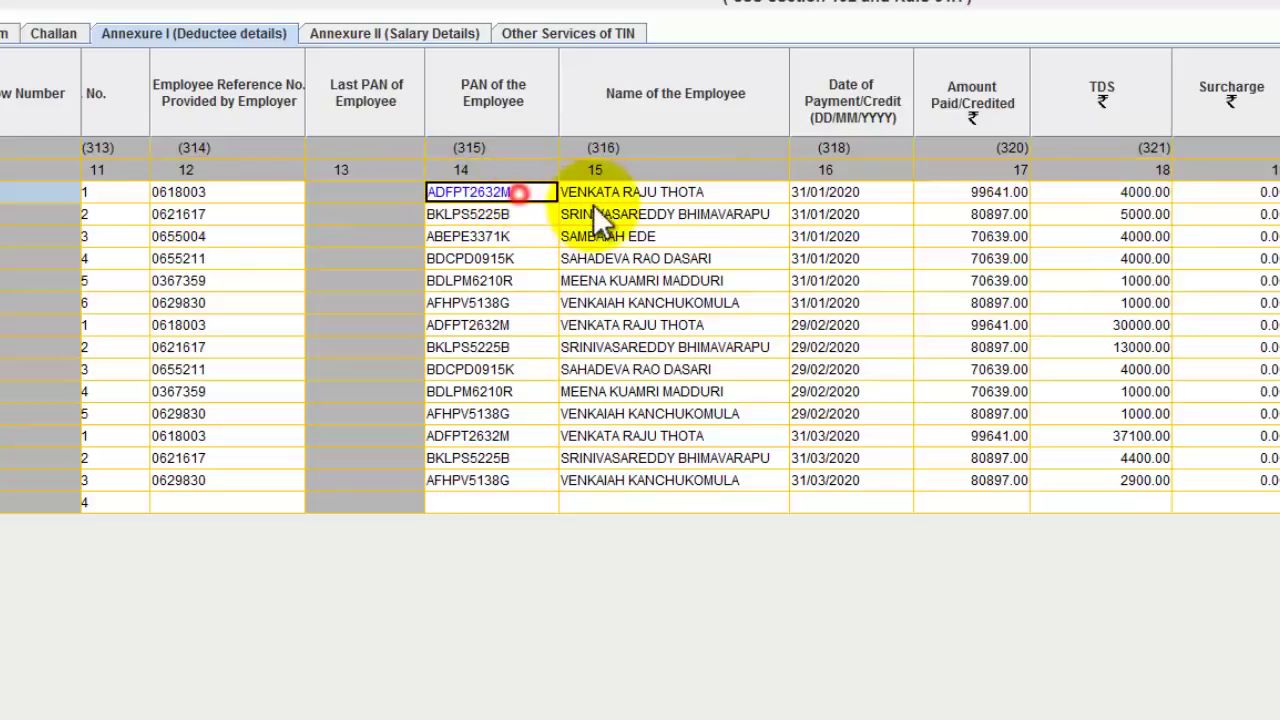
key("Tab")
key("Tab")
key("Tab")
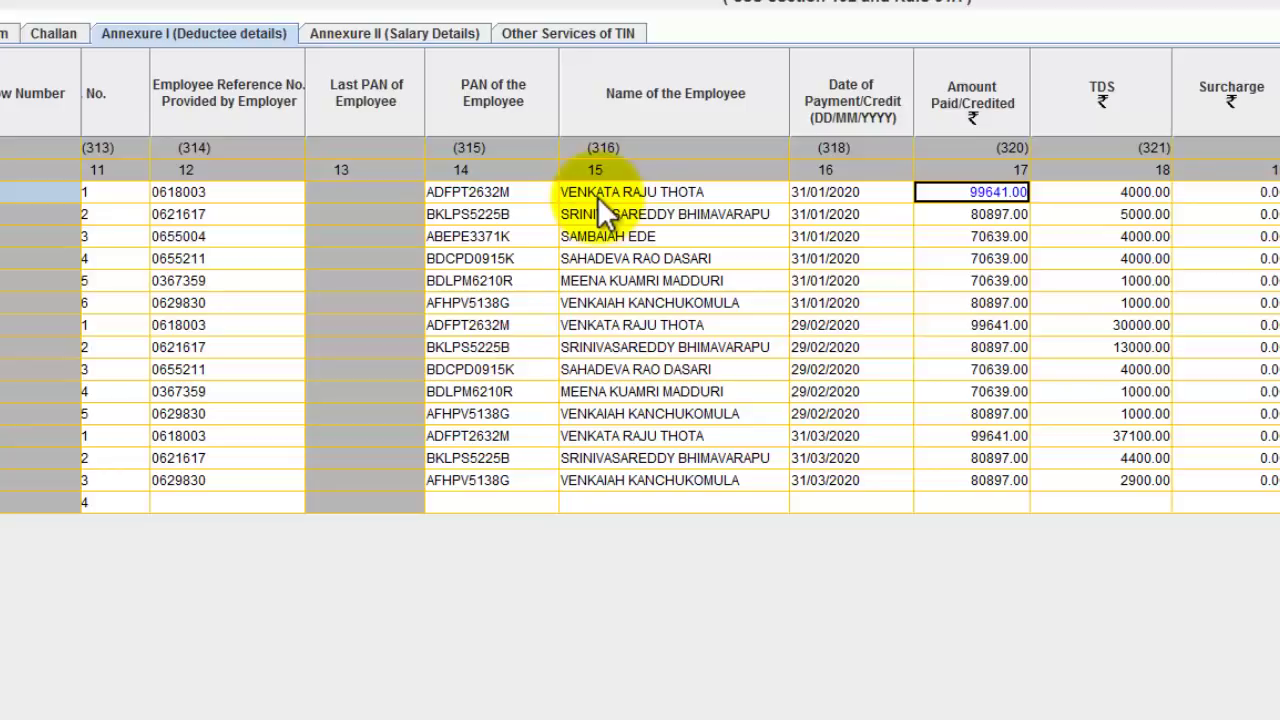
key("shift+Down")
key("shift+Down")
key("shift+Down")
key("shift+Down")
key("shift+Down")
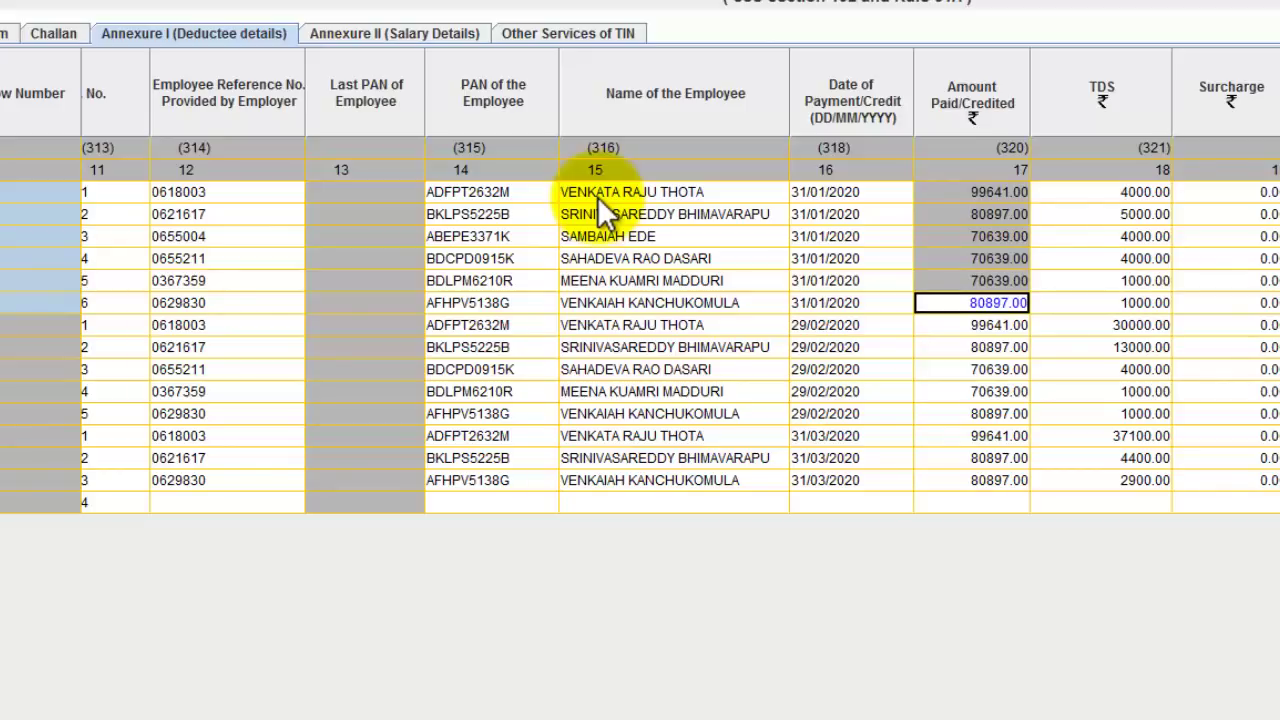
key("Right")
key("Right")
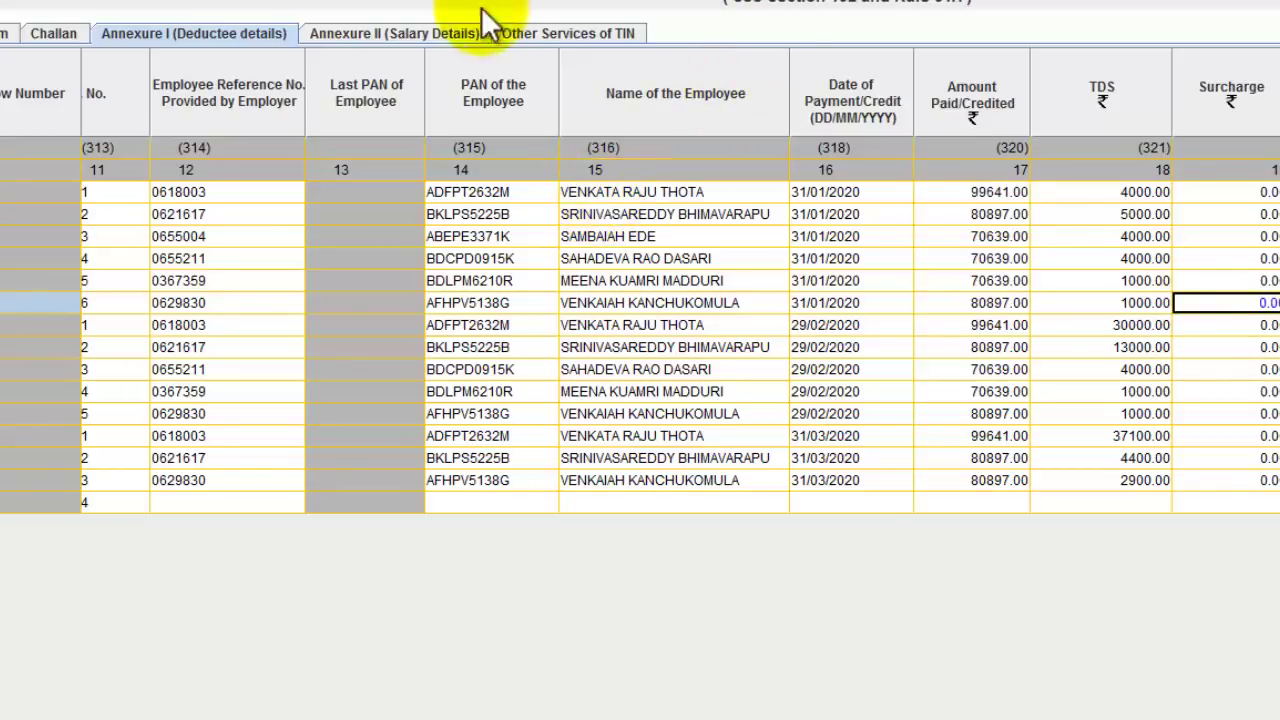
Examine the first deductee row's Total Tax Deducted, Total Tax Deposited and Date of Deduction columns.
key("Up")
key("Up")
key("Up")
key("Up")
key("Up")
key("Right")
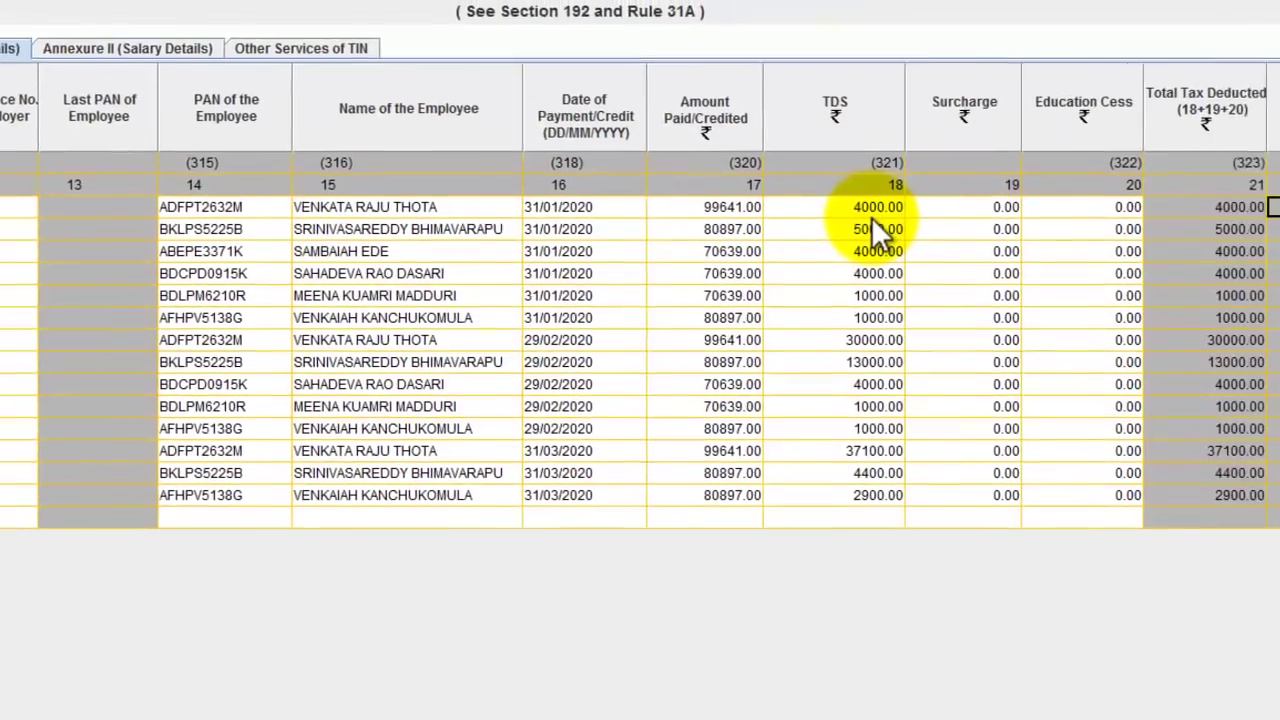
key("Right")
key("Right")
key("Right")
key("Left")
key("Left")
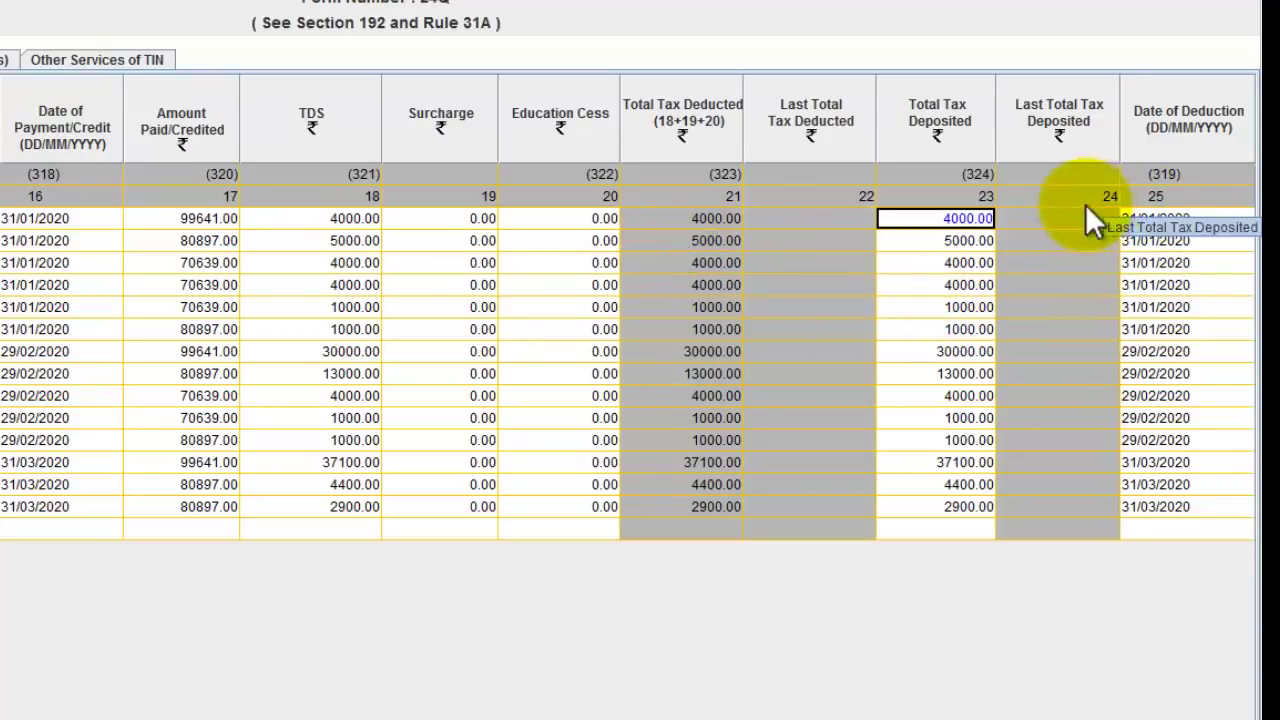
key("Tab")
key("Tab")
key("Tab")
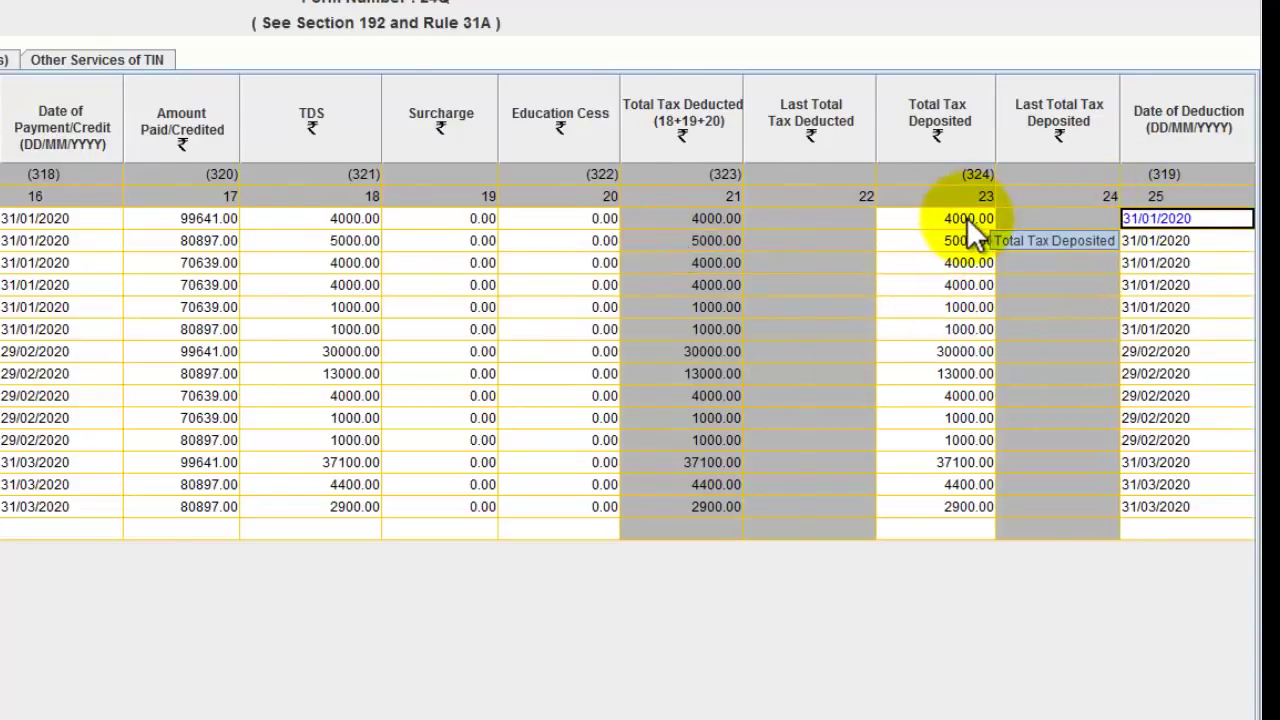
key("shift+Tab")
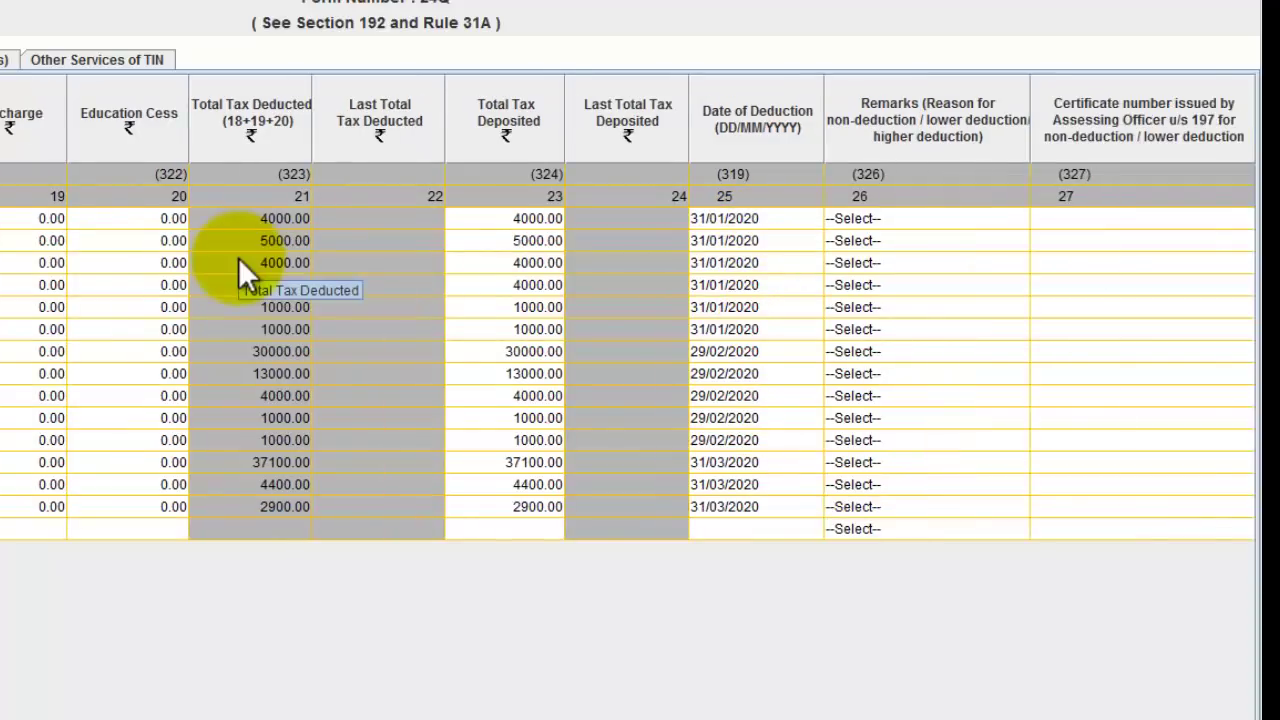
Review the challan columns of Annexure I and the second deductee row from Sr. No. through its employee details to TDS.
scroll(238, 257, "left", 6)
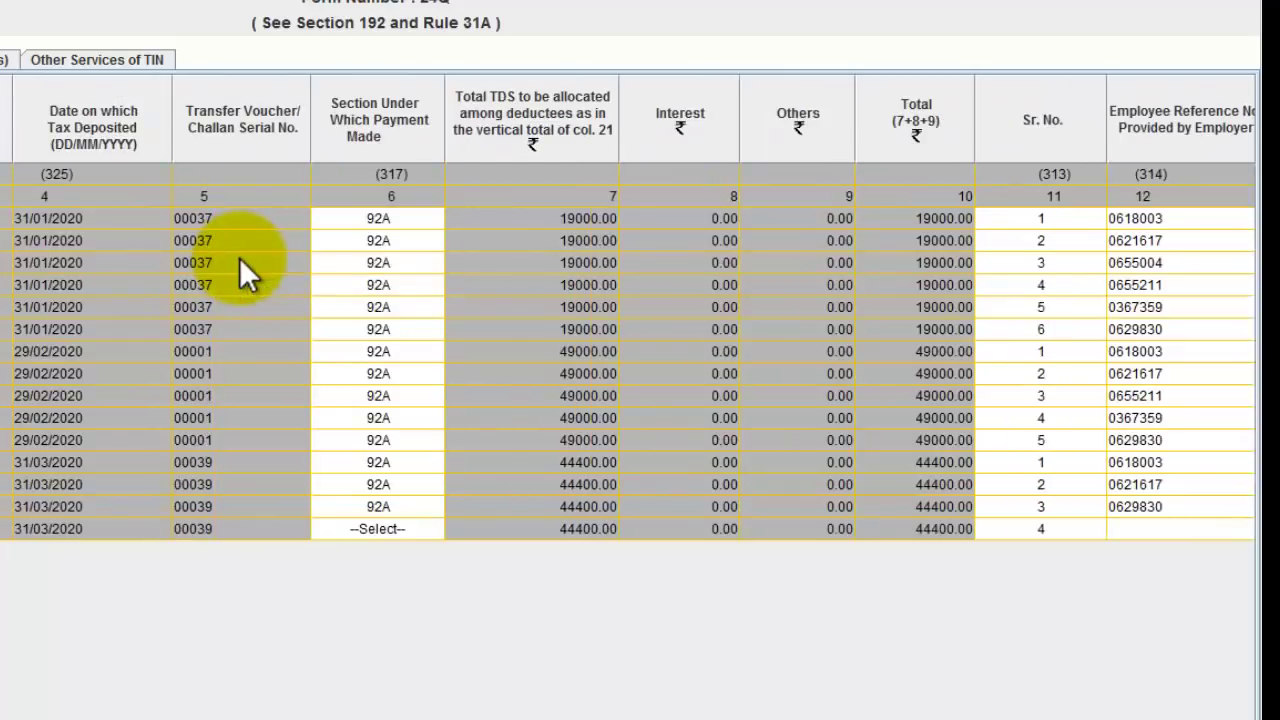
left_click(1010, 240)
key("Tab")
key("Right")
key("Right")
key("Right")
key("Right")
key("Left")
key("Left")
key("Left")
key("Right")
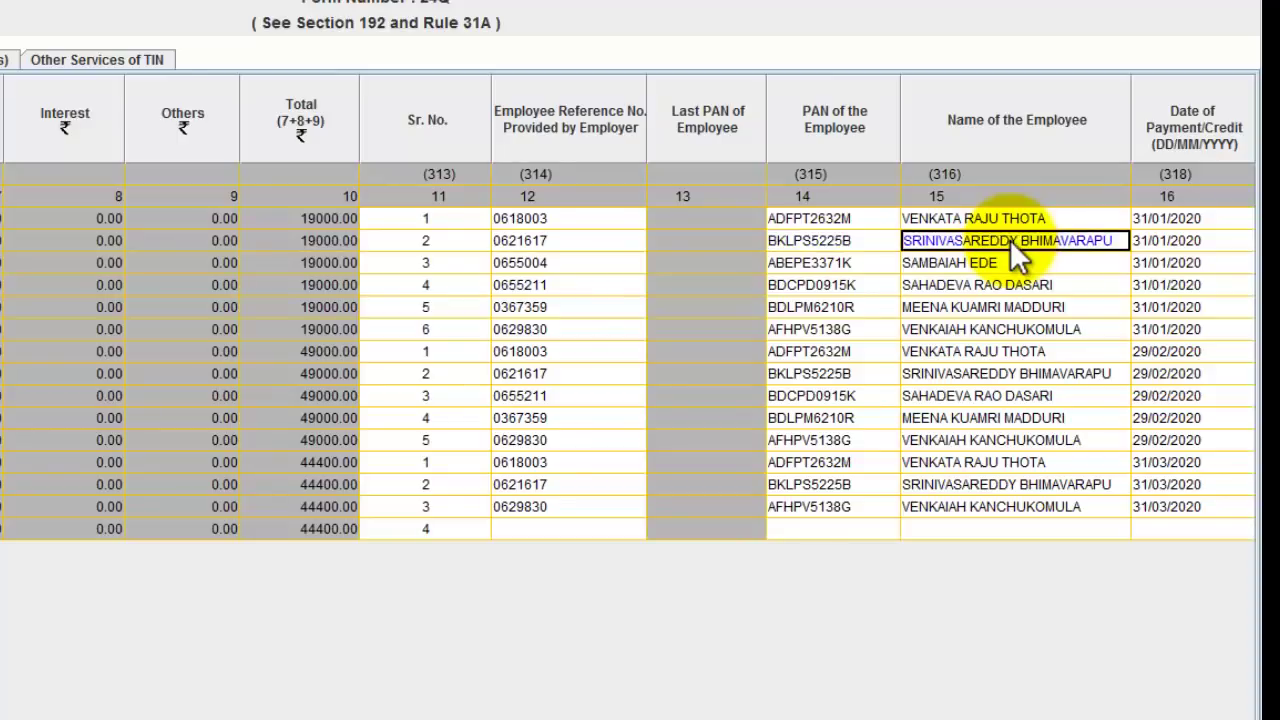
key("Right")
key("Right")
key("Right")
Highlight the TDS amounts of all filled deductee rows and examine the first row's TDS together with its PAN.
left_click_drag(1094, 222, 1097, 502)
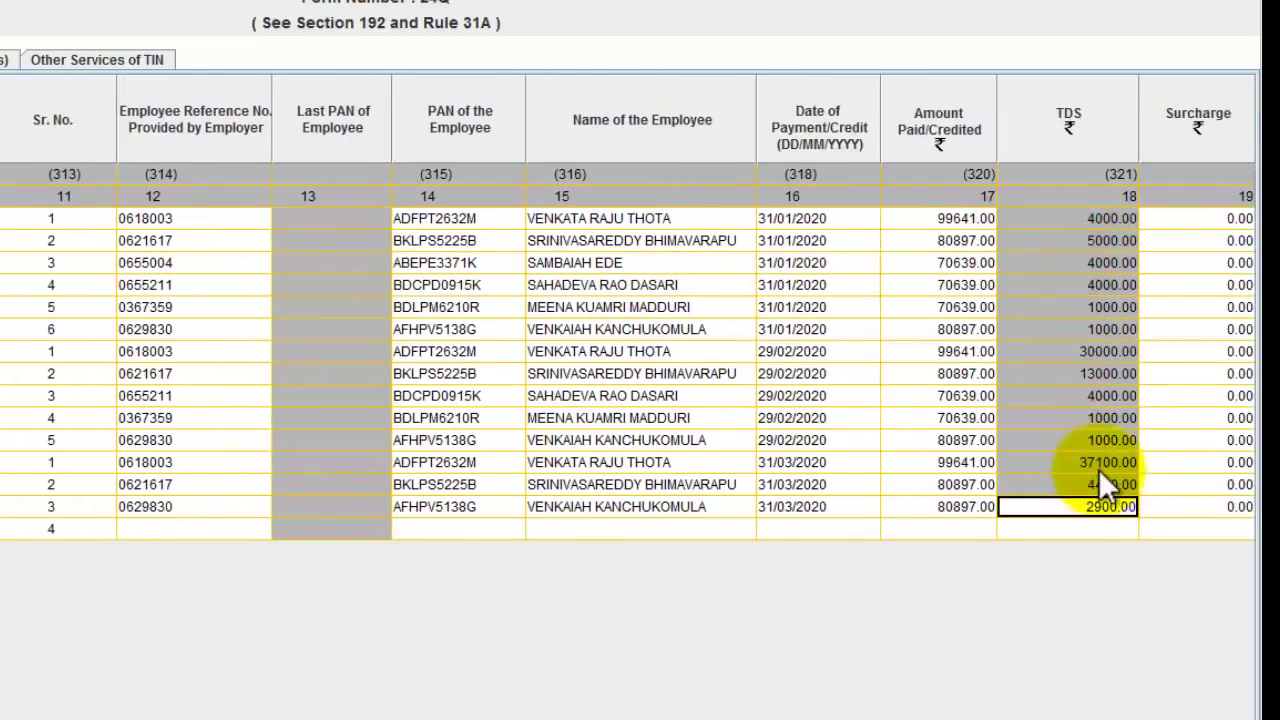
left_click(1082, 217)
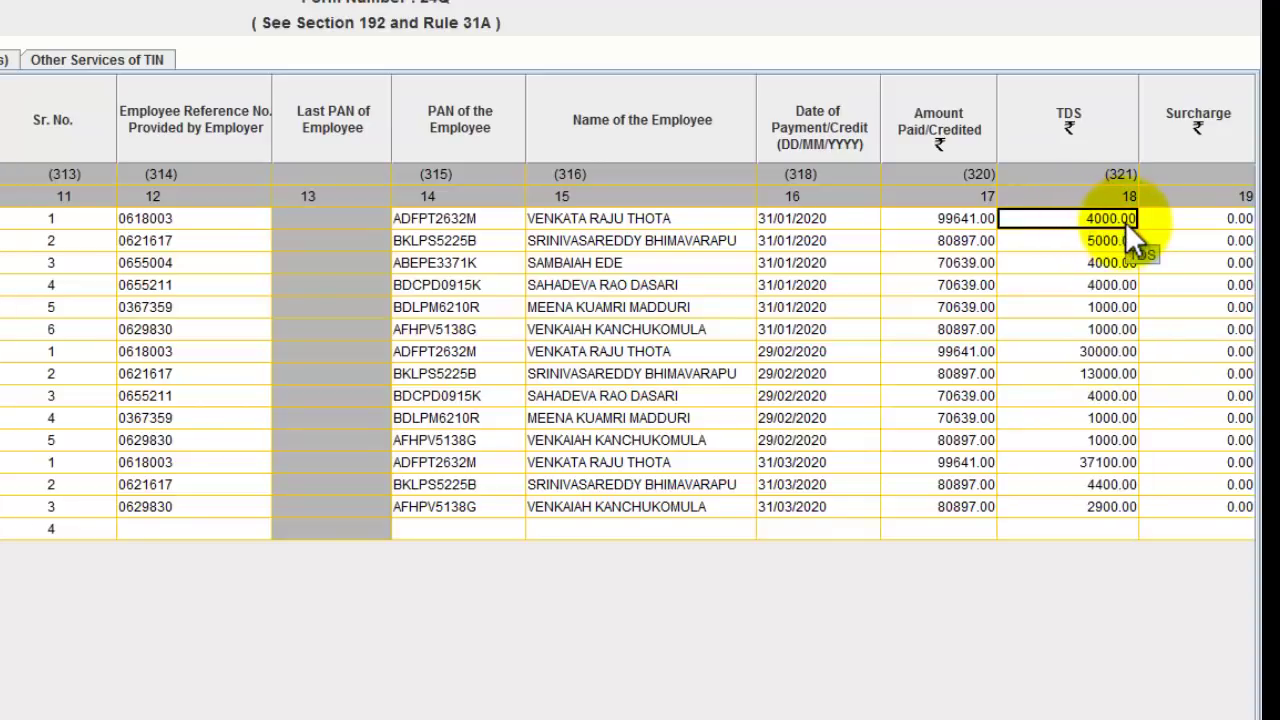
left_click(489, 214)
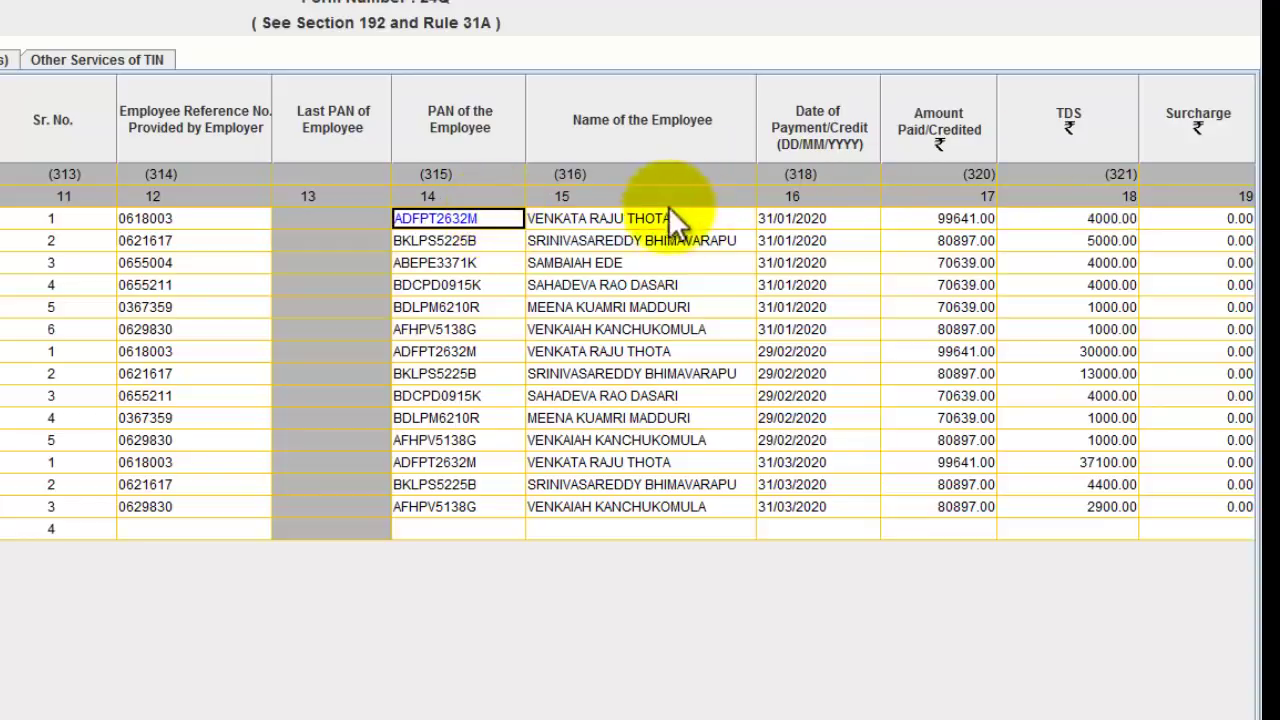
left_click(1112, 218)
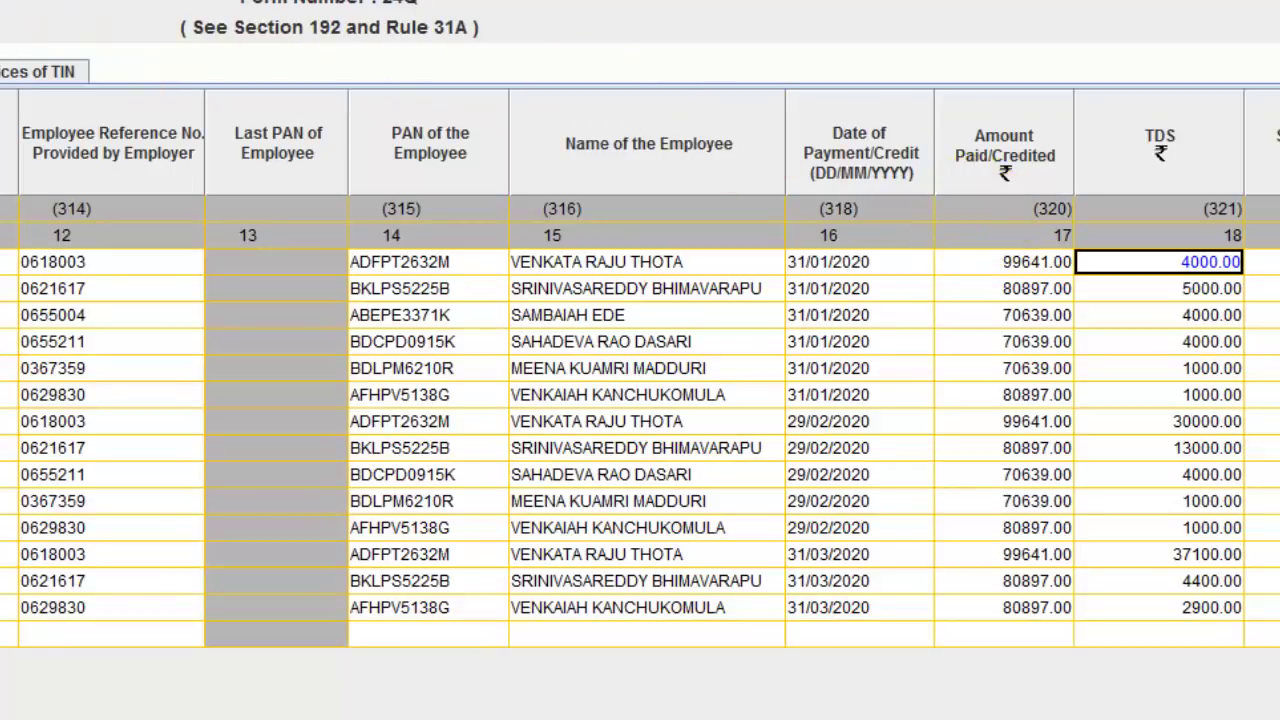
Open the Annexure II salary details and add one row.
left_click(476, 110)
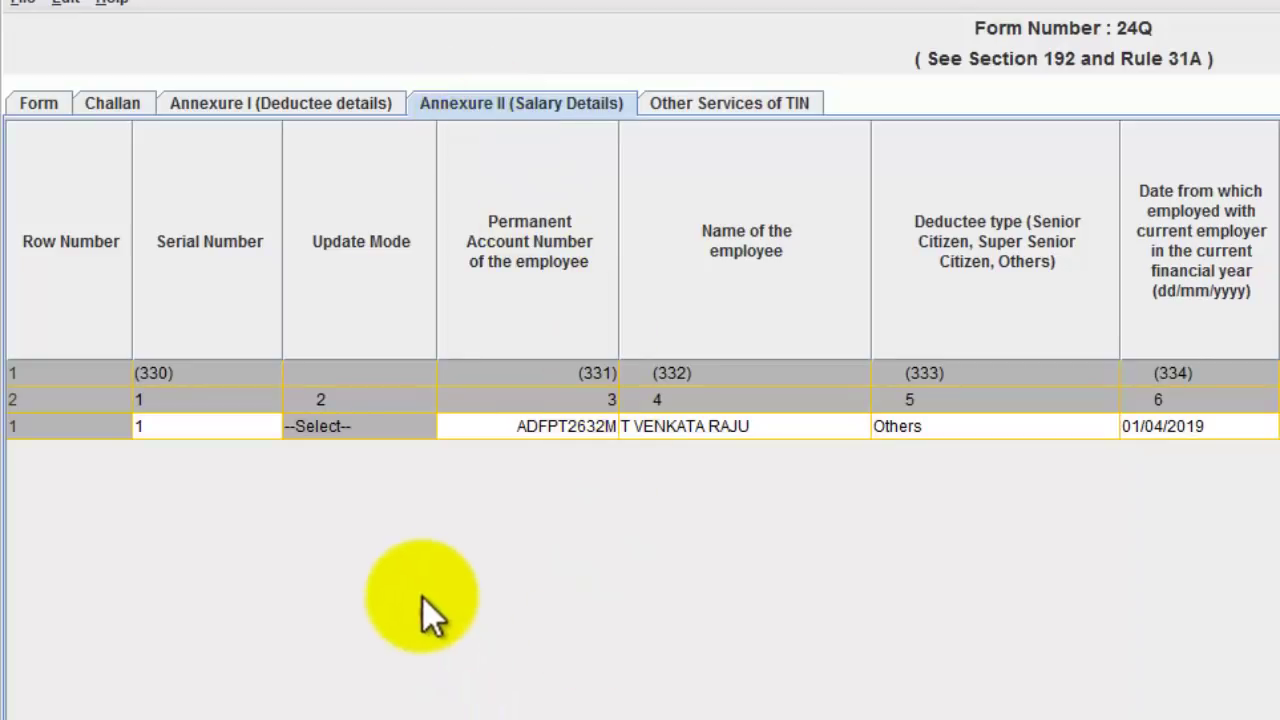
left_click(427, 612)
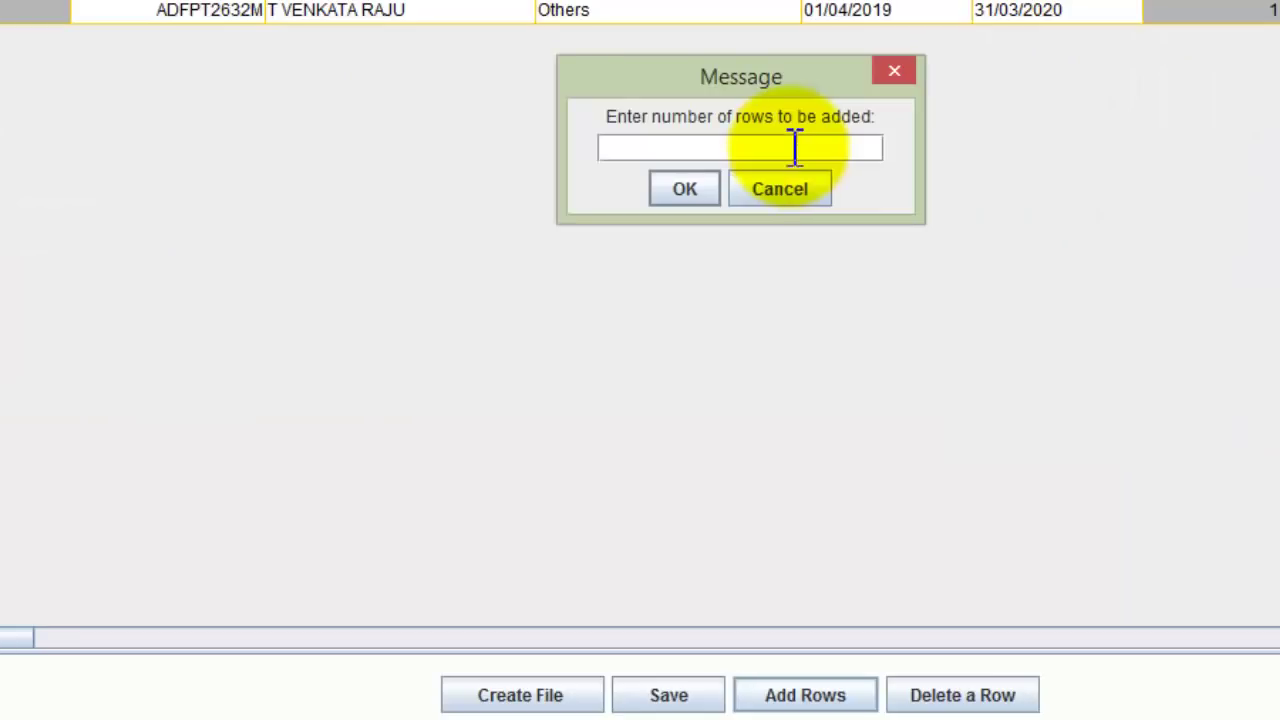
left_click(795, 146)
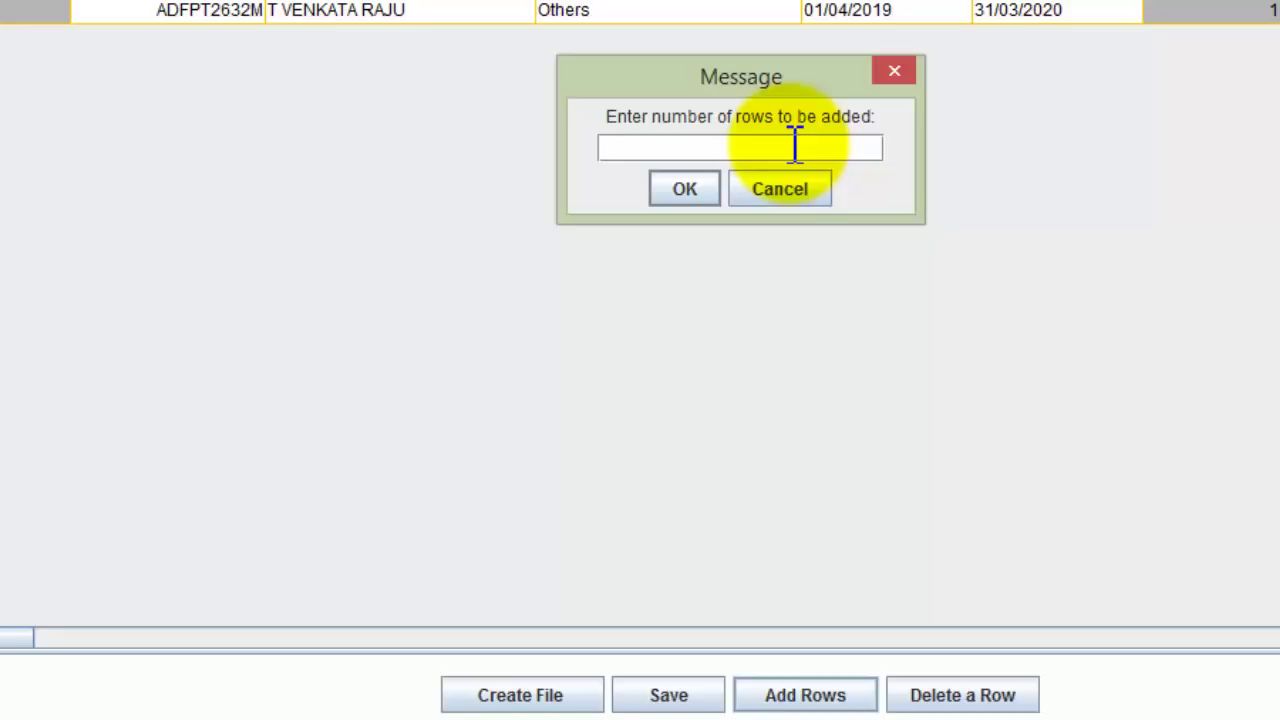
type("1")
key("Return")
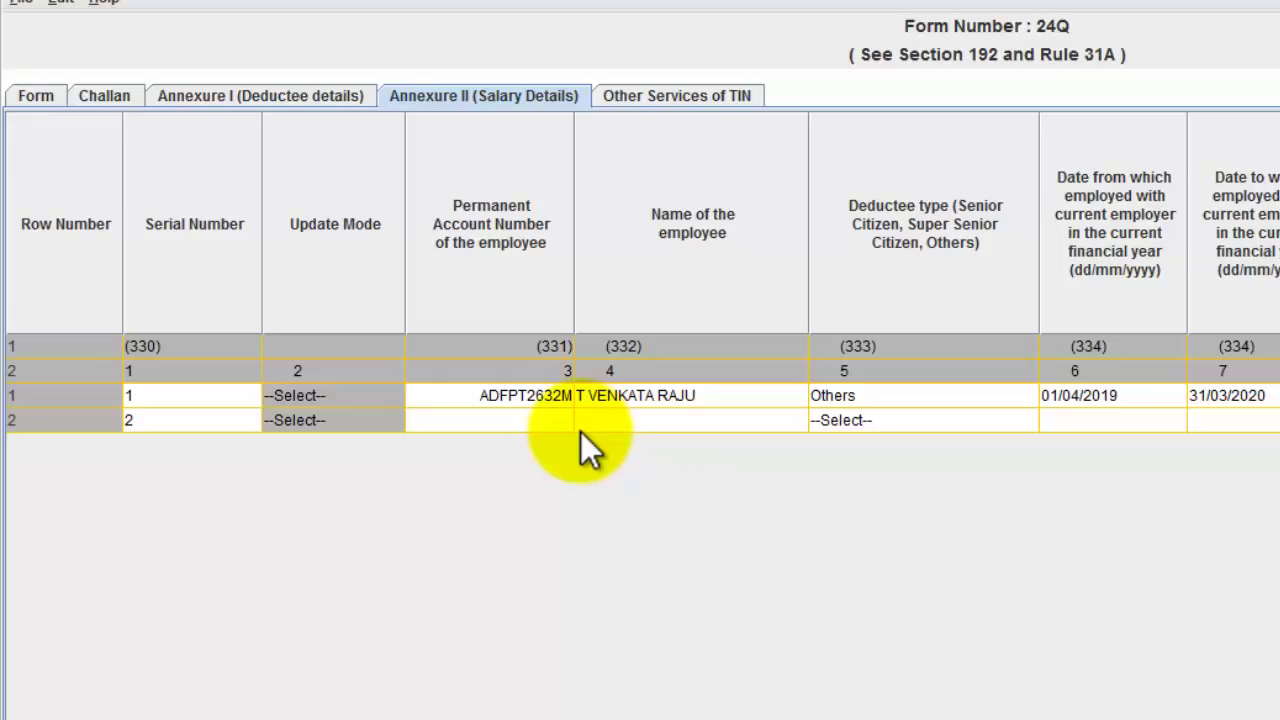
Set the deductee type of the second salary row to Others, leaving its PAN and employee name blank.
left_click(532, 420)
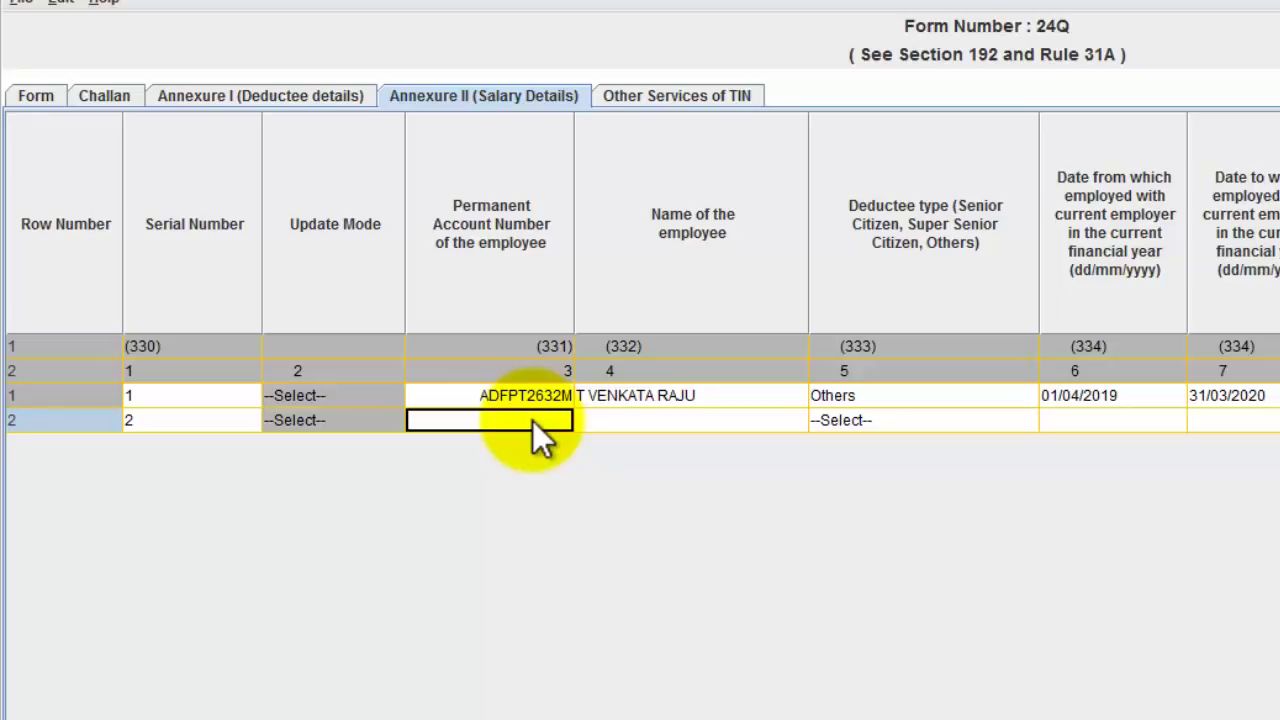
key("Tab")
key("Tab")
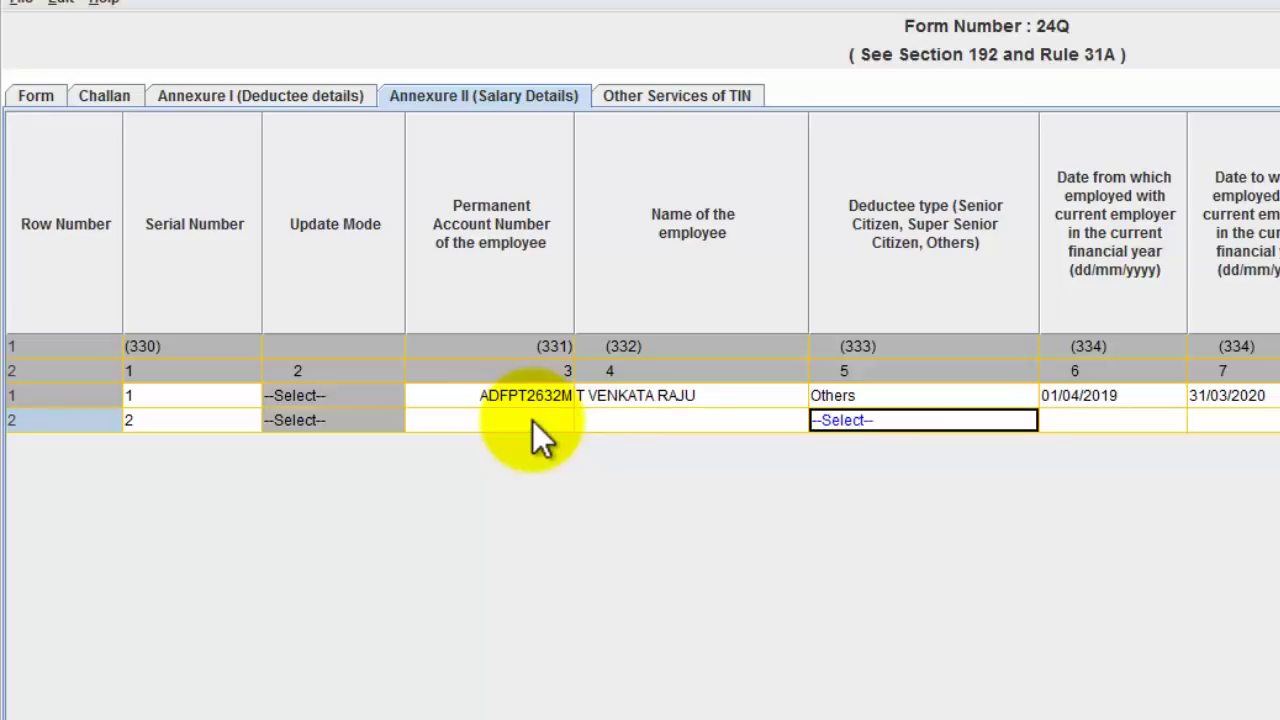
left_click(905, 427)
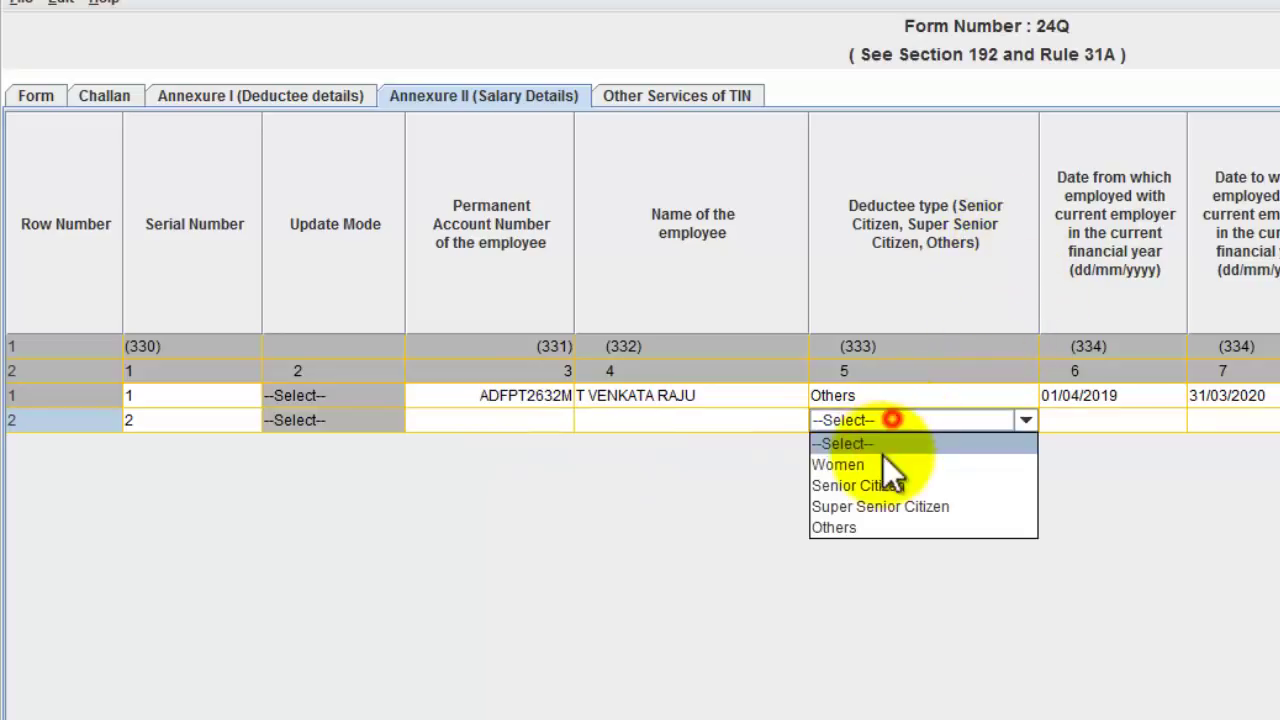
left_click(904, 529)
Enter the second salary row's employment period with the current employer as 01/04/2019 to 31/03/2020.
left_click(1101, 422)
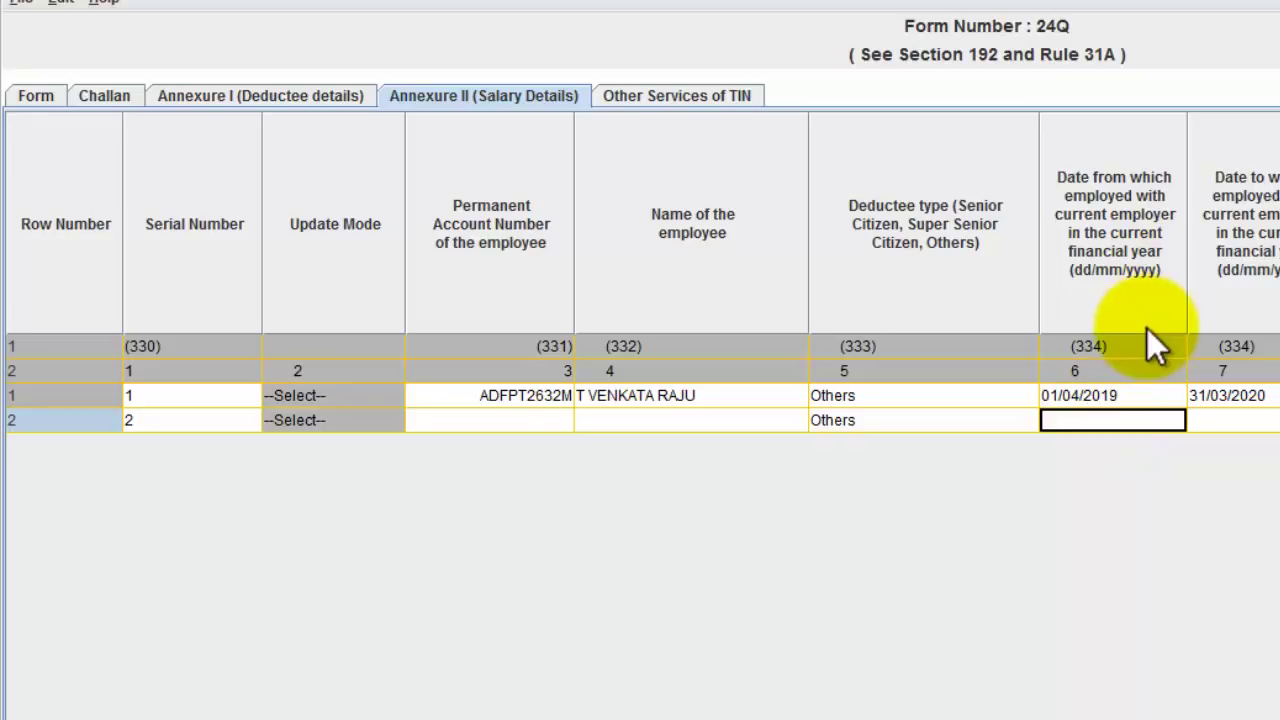
left_click(1122, 421)
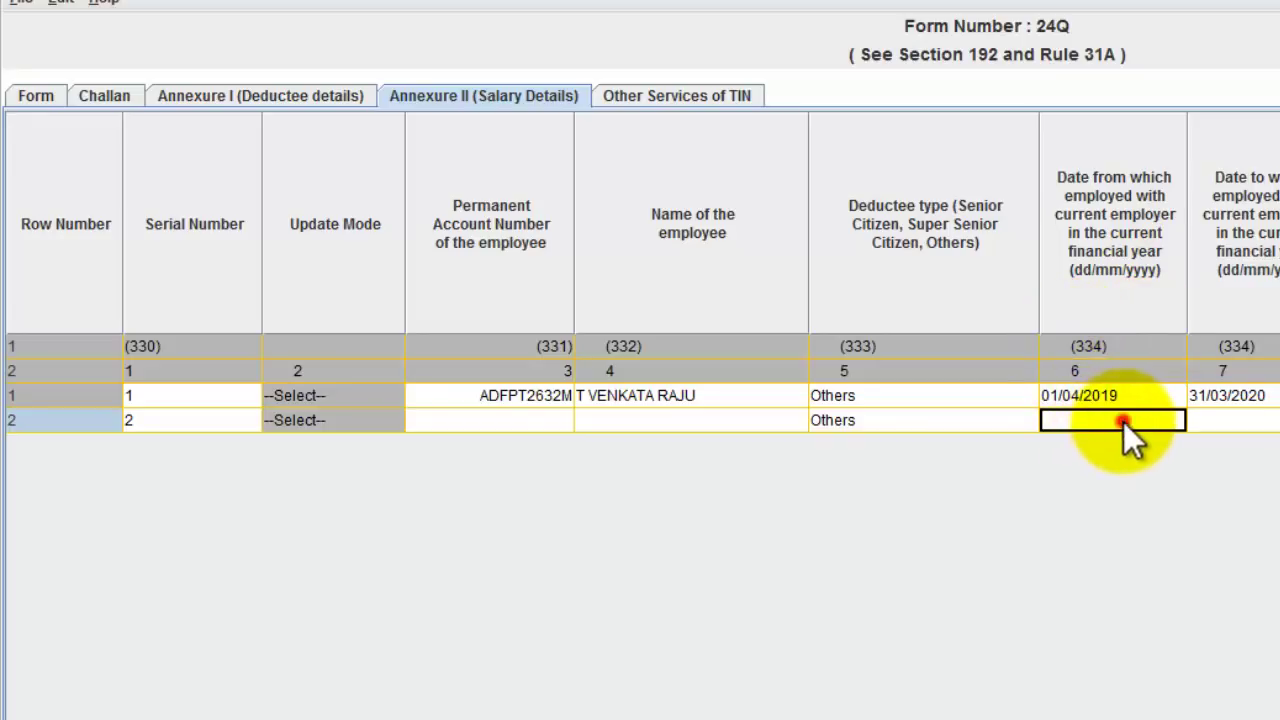
left_click(1272, 421)
left_click(1133, 396)
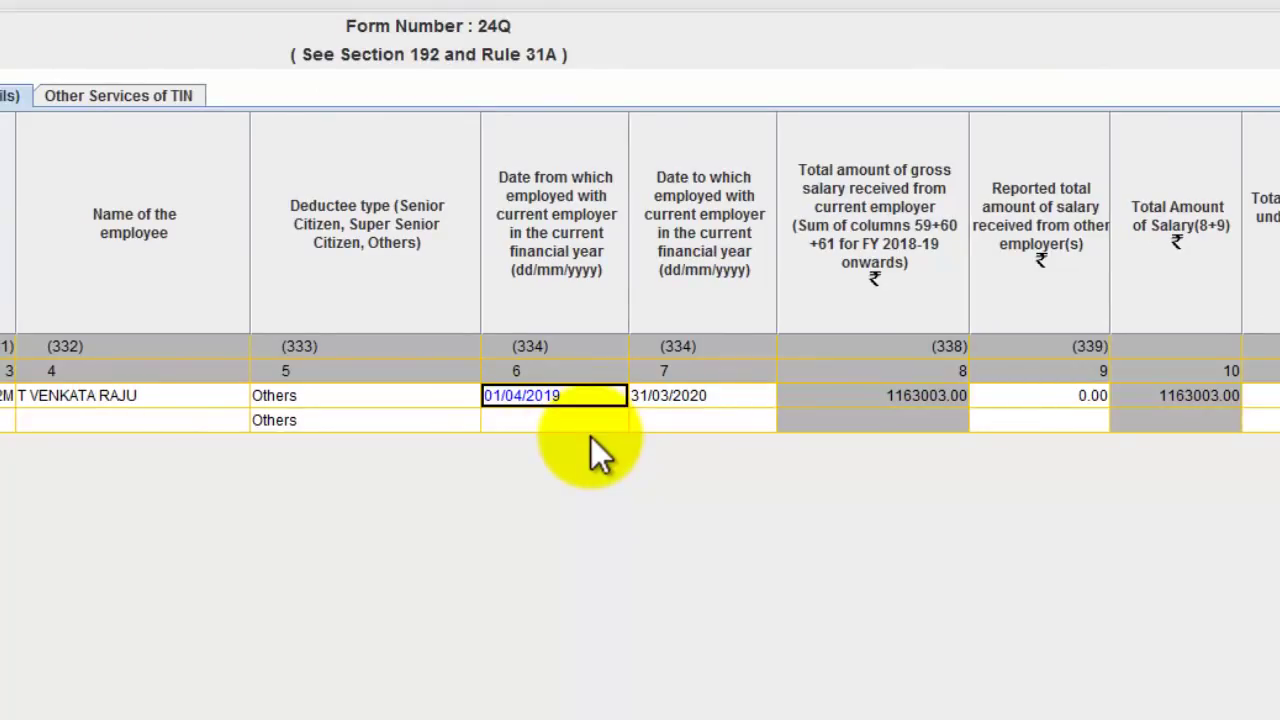
key("Down")
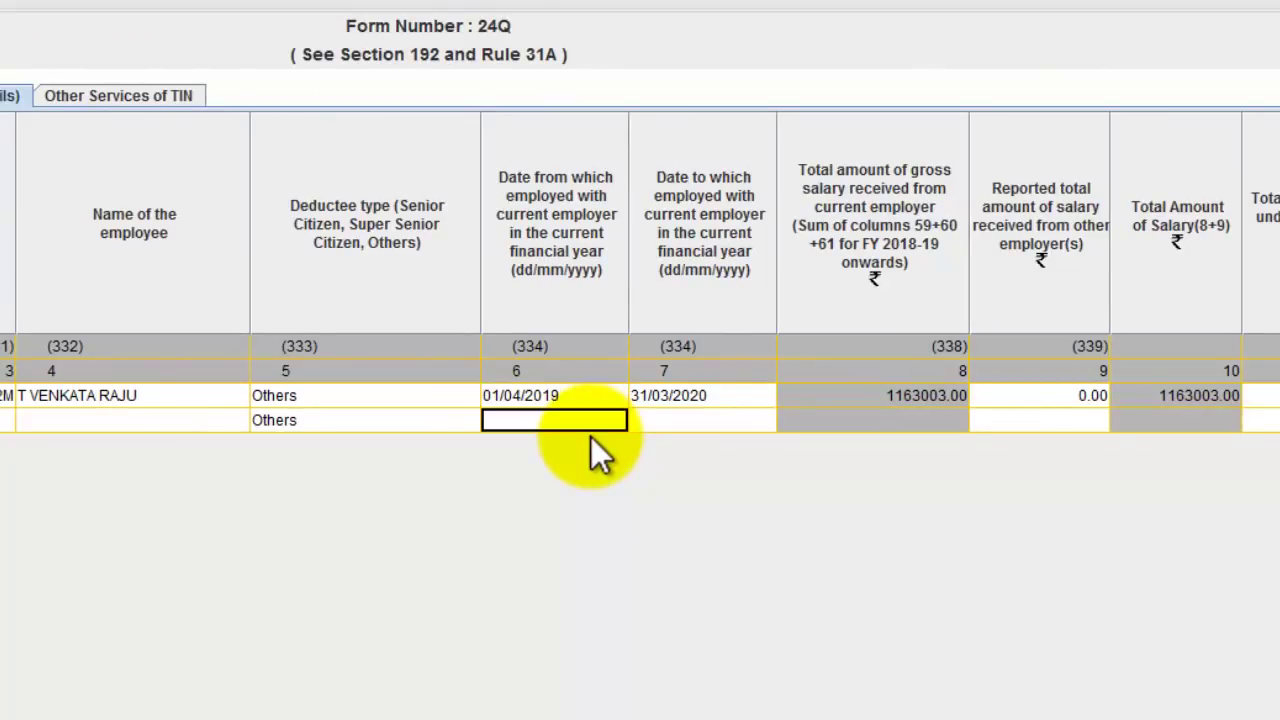
type("01/04/2019")
key("Right")
key("Up")
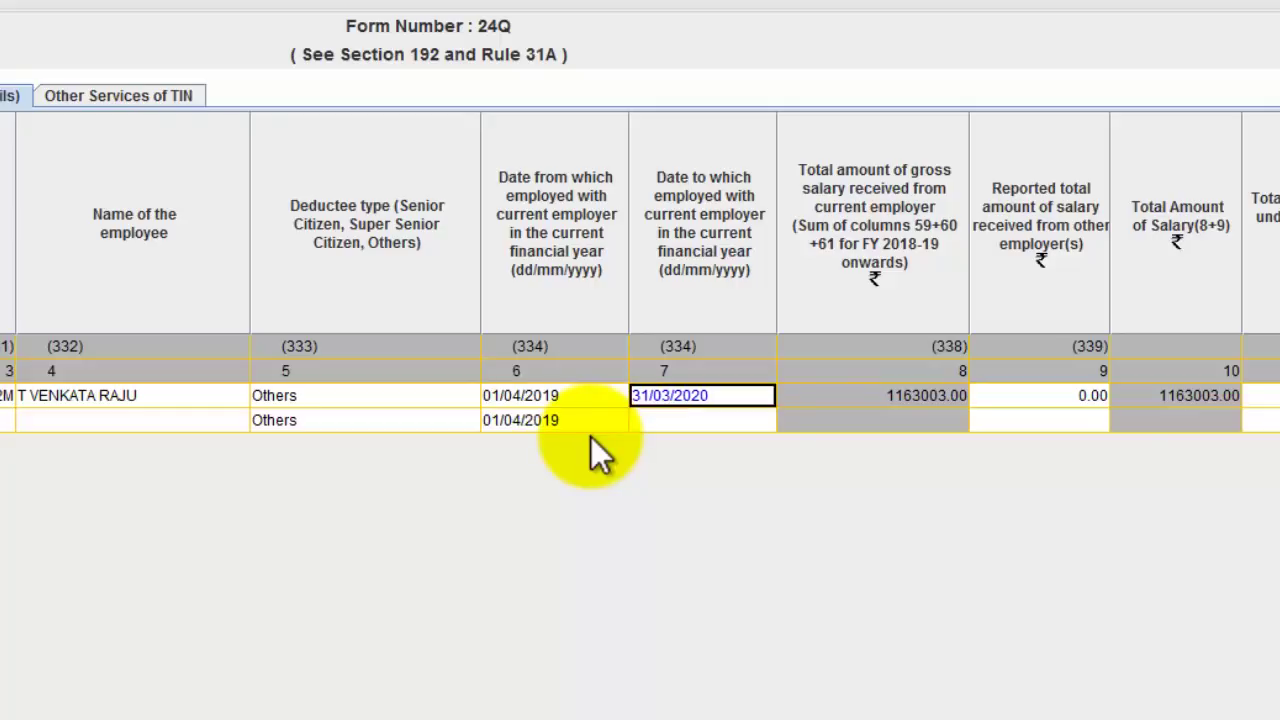
key("Down")
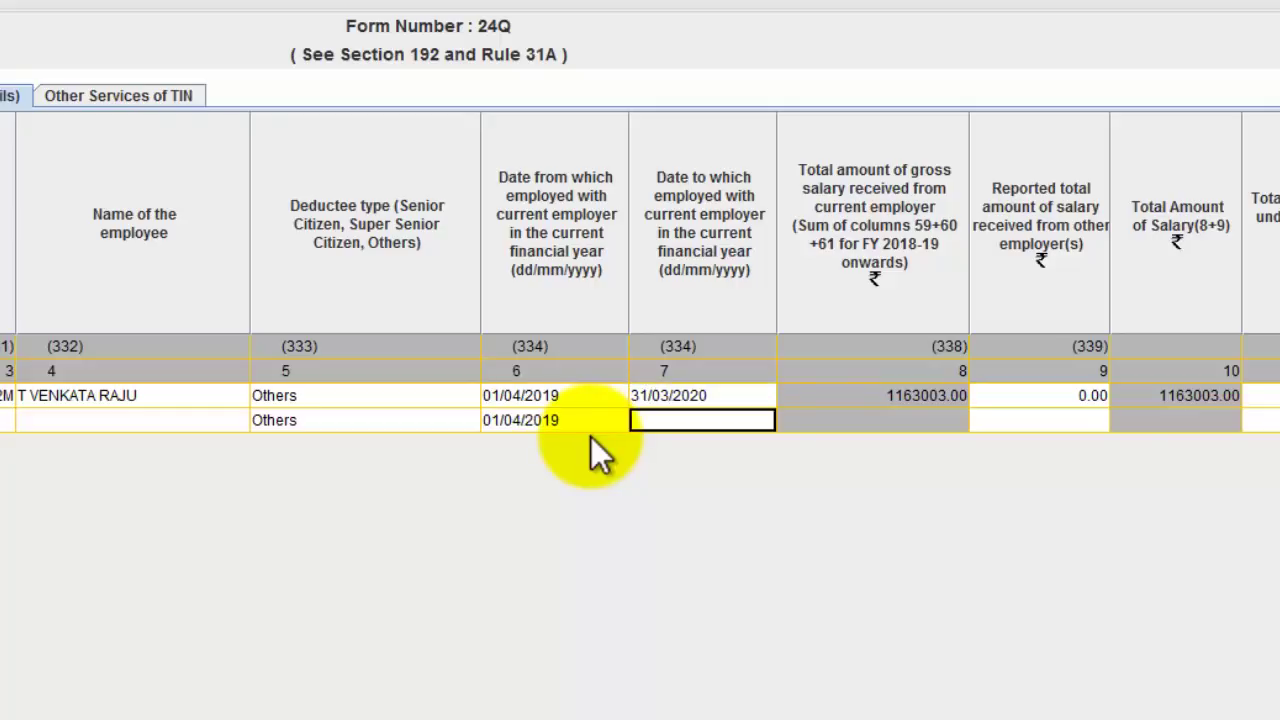
type("31/03/2020")
key("Left")
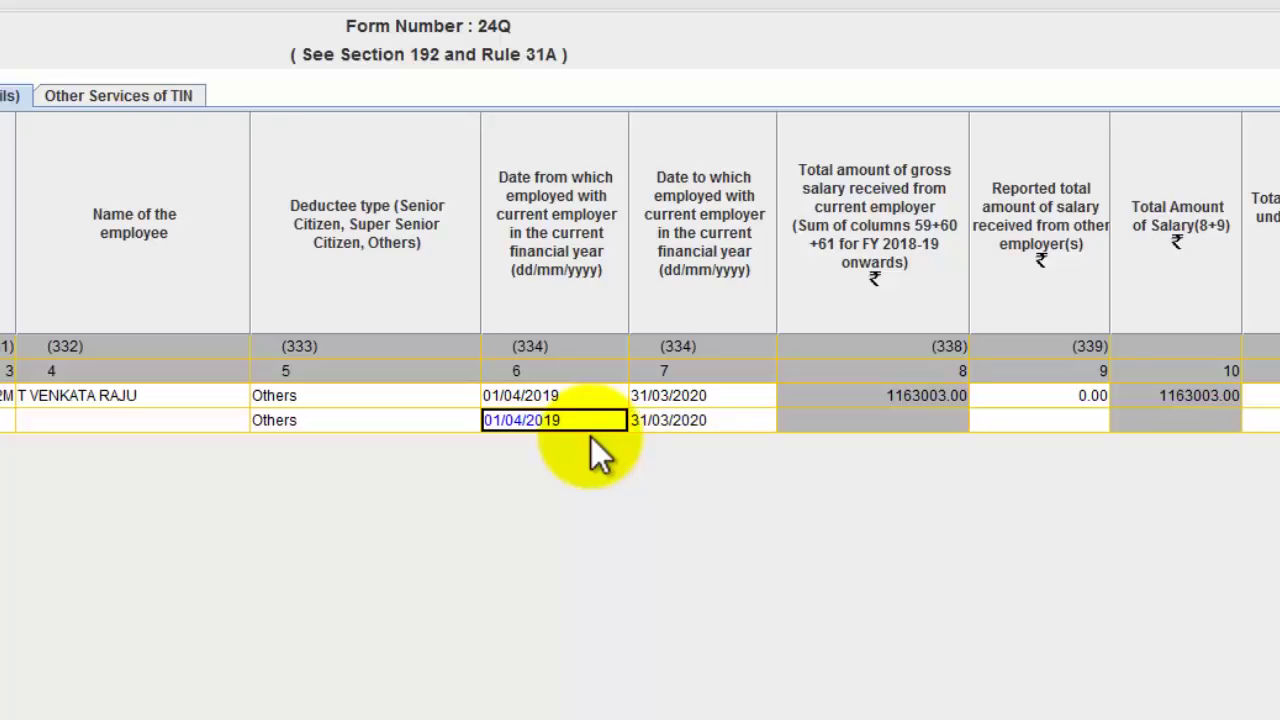
Set the second salary row's reported total amount of salary received from other employers to 0.
key("Right")
key("Right")
key("Right")
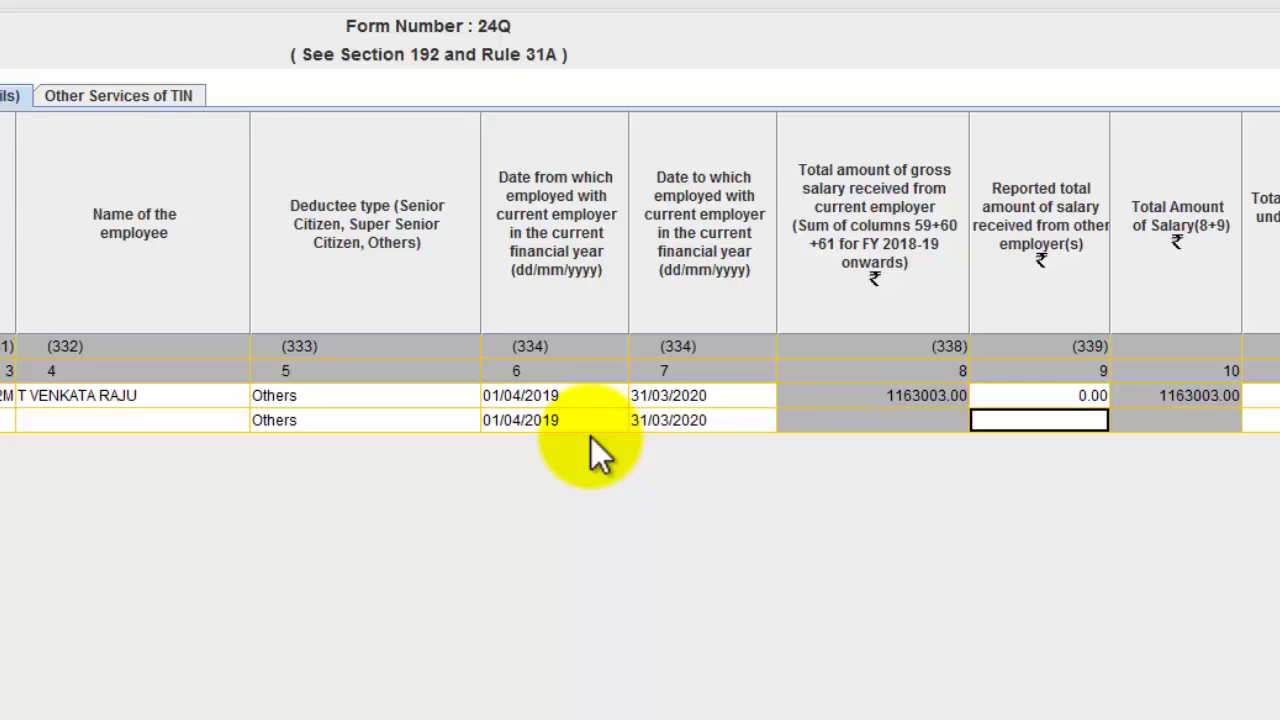
key("Left")
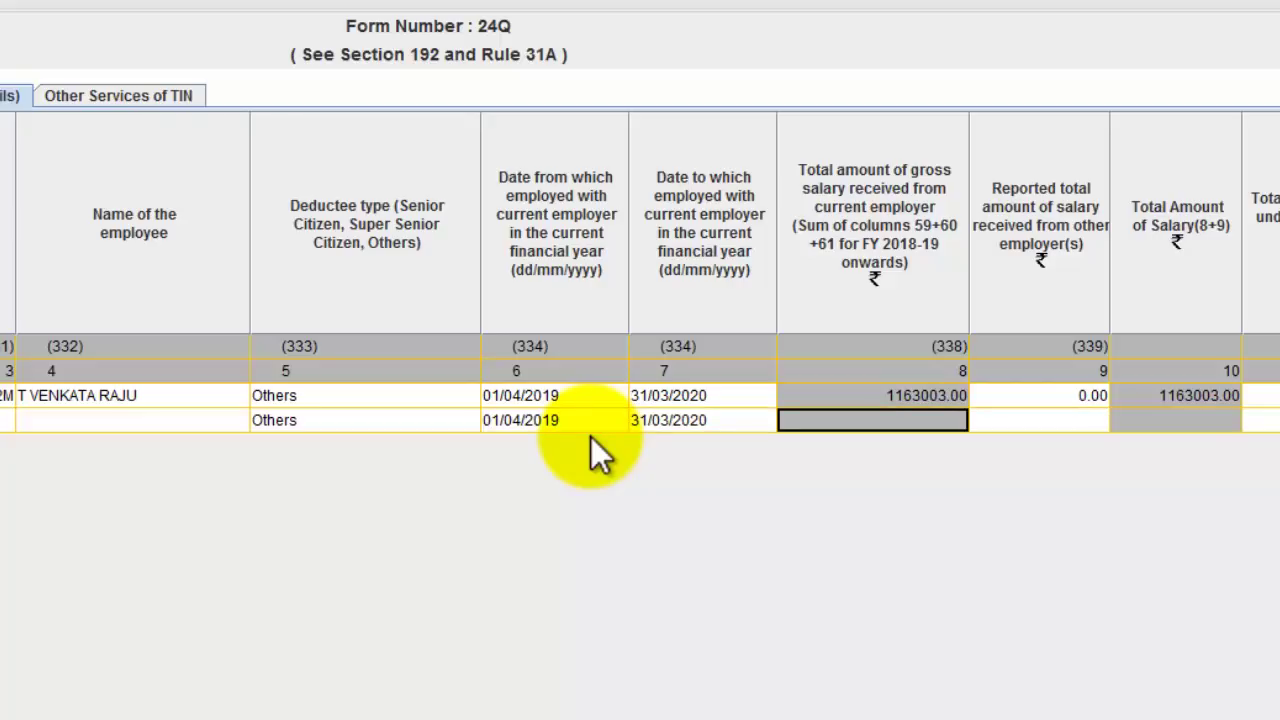
key("Right")
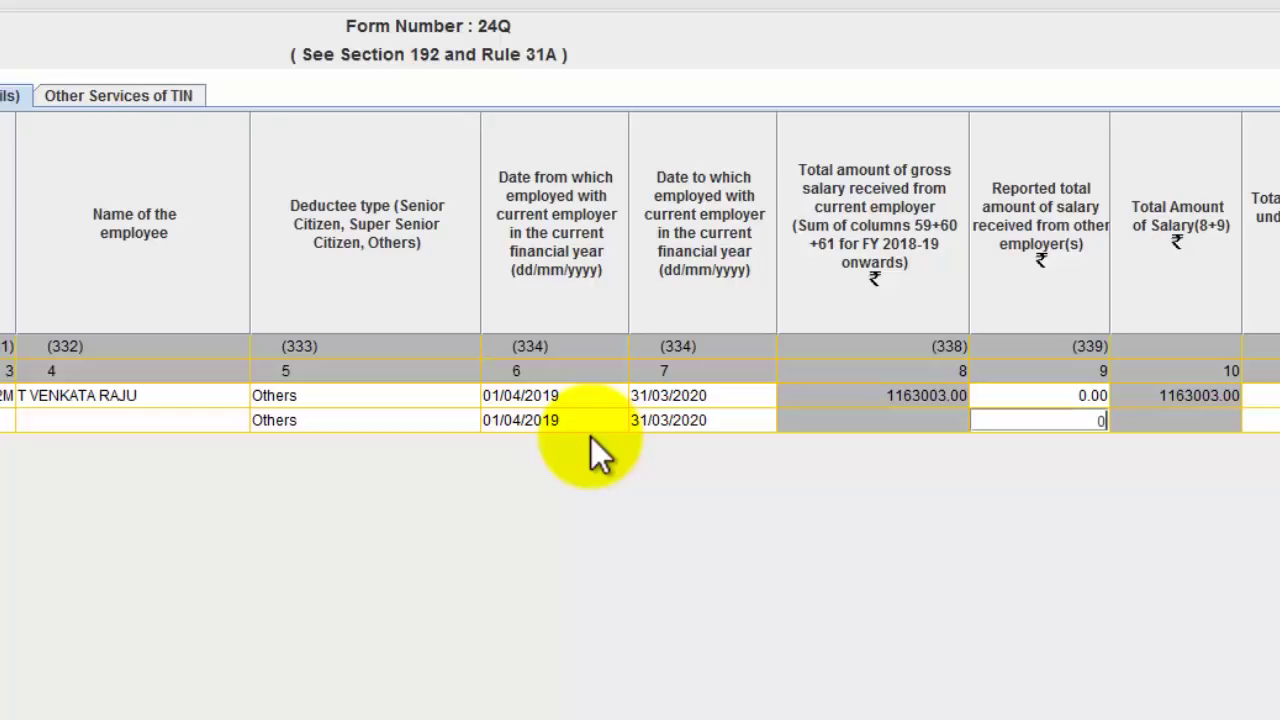
type("0")
key("Return")
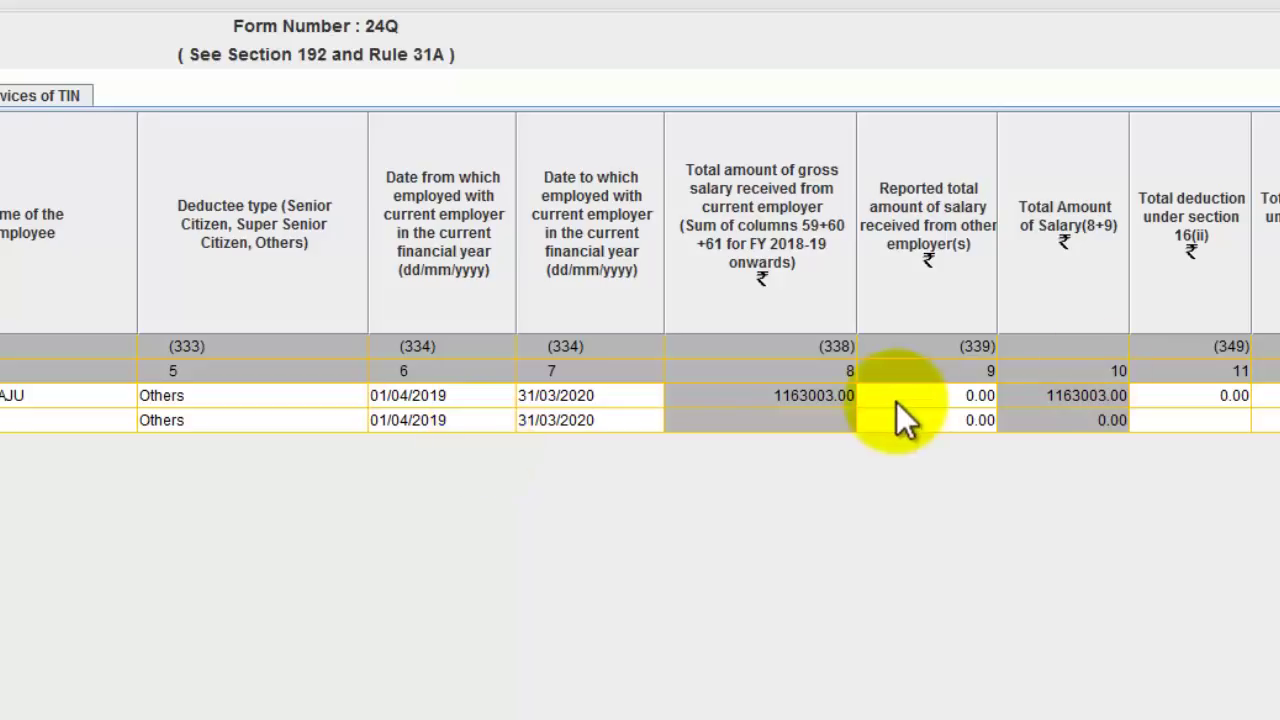
Set the second salary row's total deduction under section 16(ii) to 0.
left_click(939, 418)
key("Tab")
key("Tab")
key("Tab")
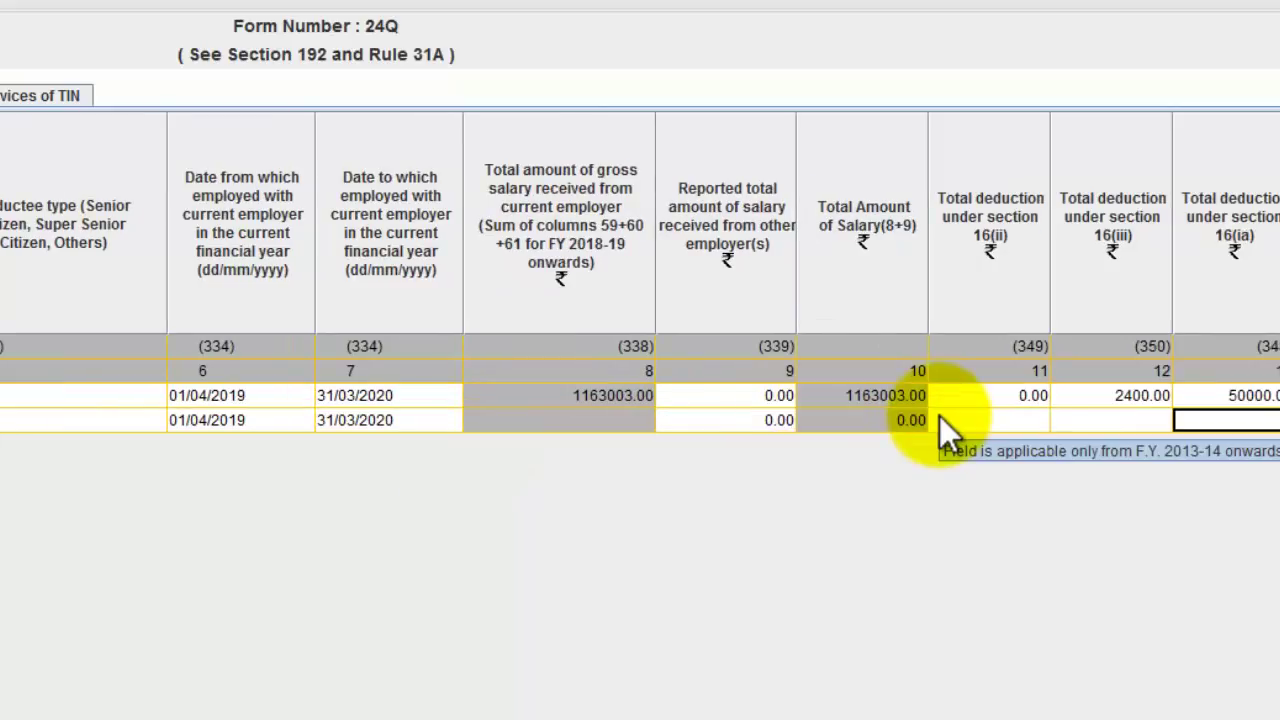
key("shift+Tab")
key("shift+Tab")
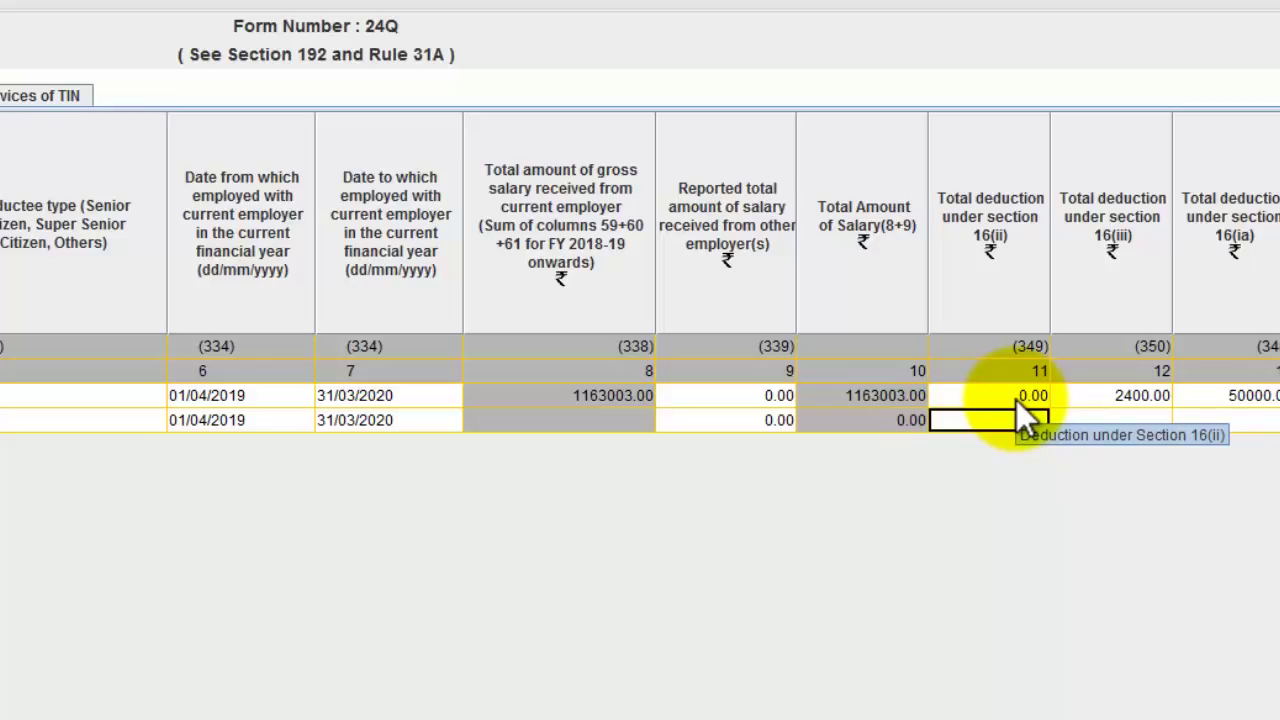
type("0")
key("Tab")
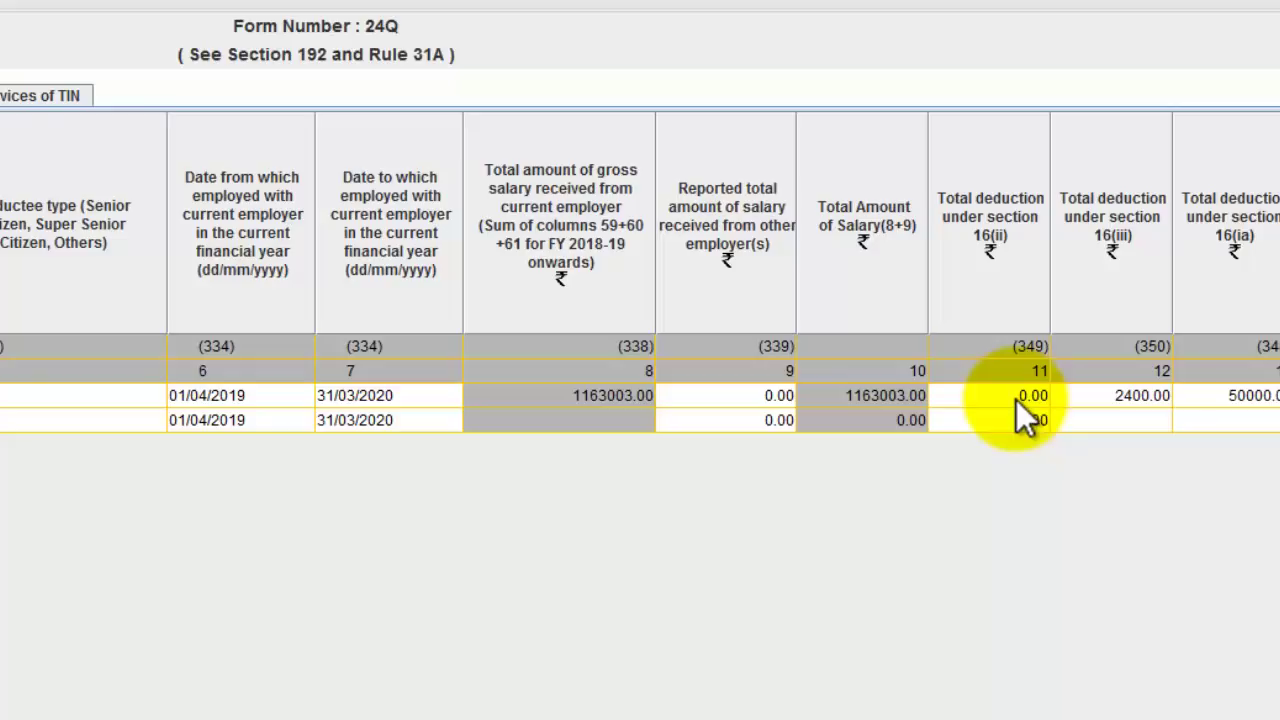
Enter the second salary row's deductions as 2400 under section 16(iii) and 50000 under section 16(ia).
key("Tab")
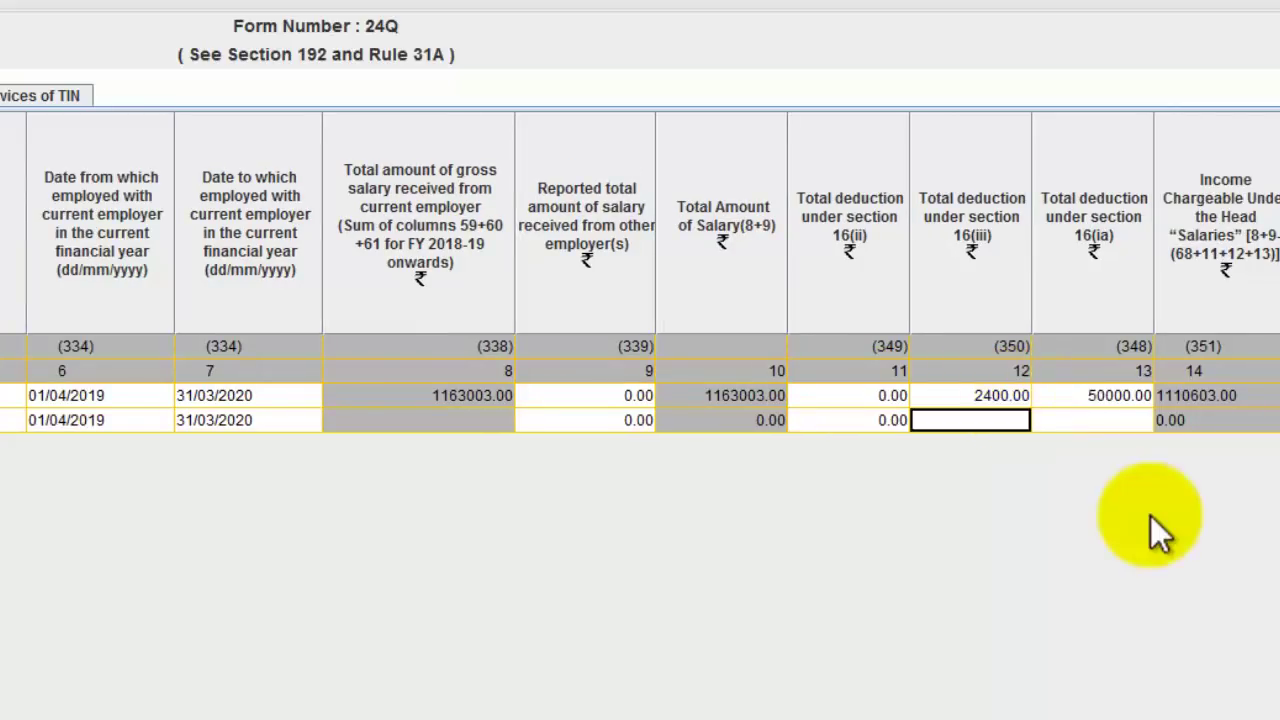
type("2400")
key("Tab")
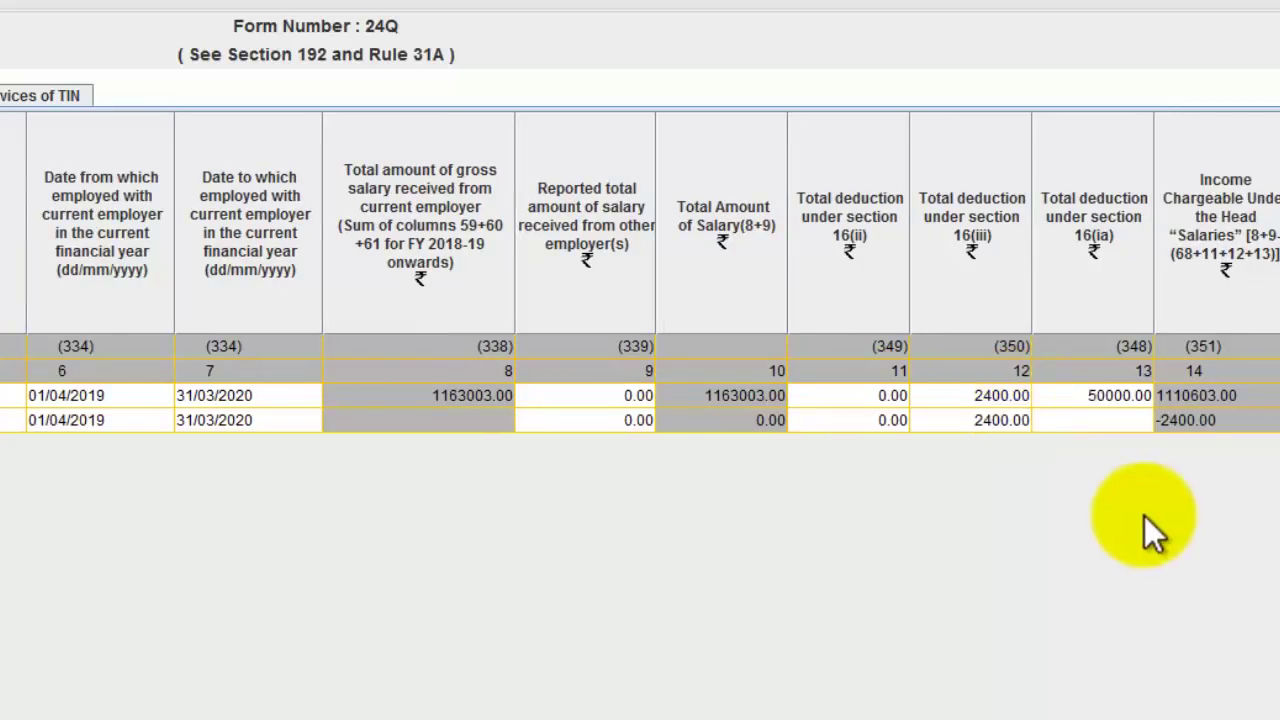
type("50000")
key("Return")
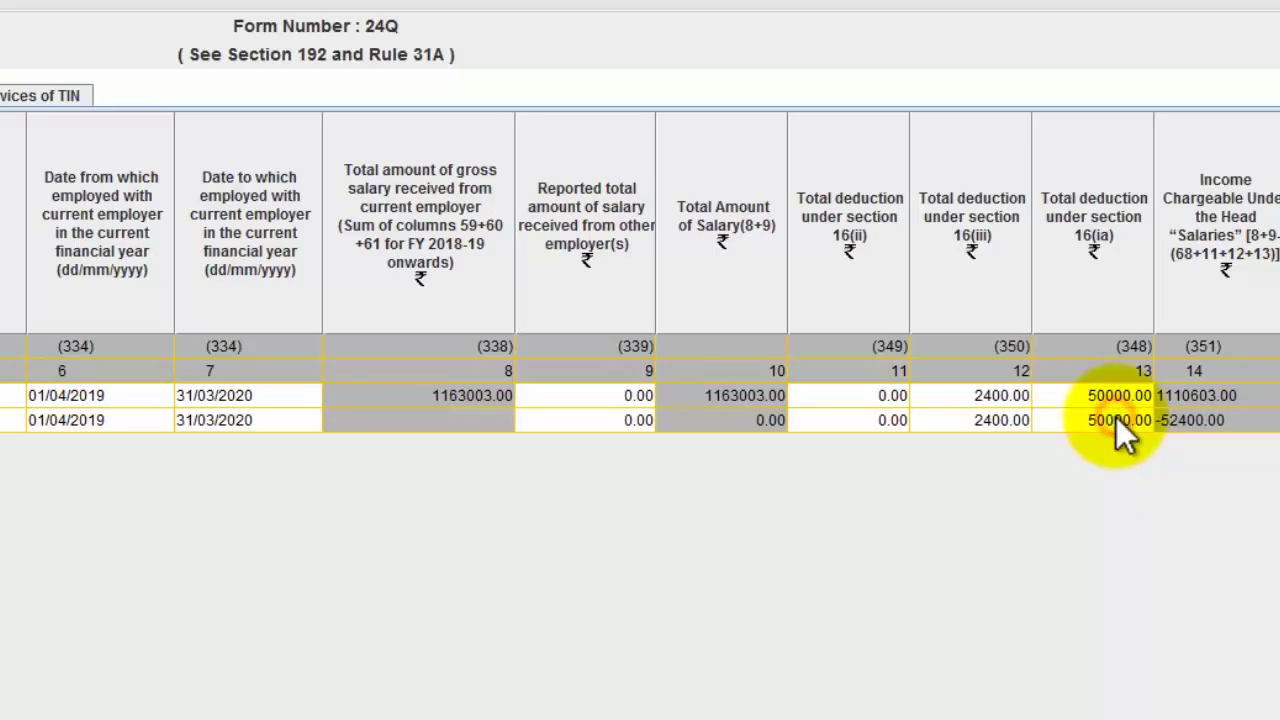
Enter -64498 as the second salary row's income or admissible loss from house property.
key("Tab")
key("Tab")
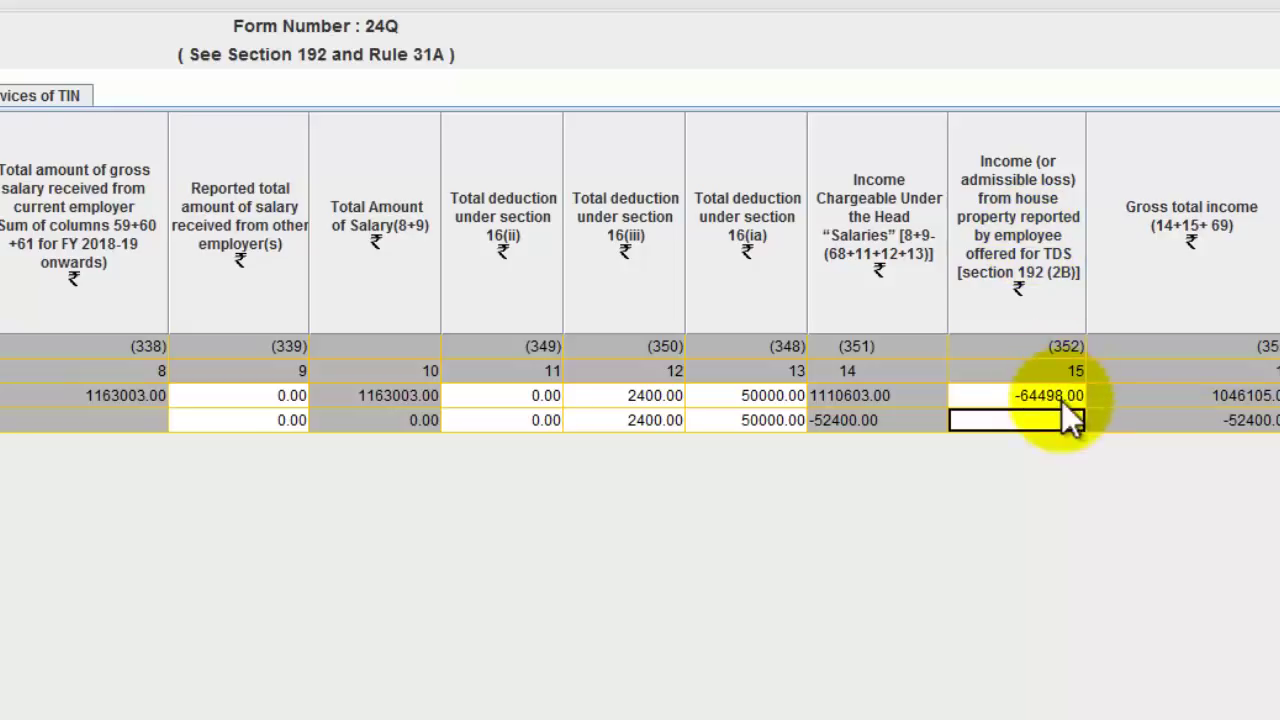
type("-64498")
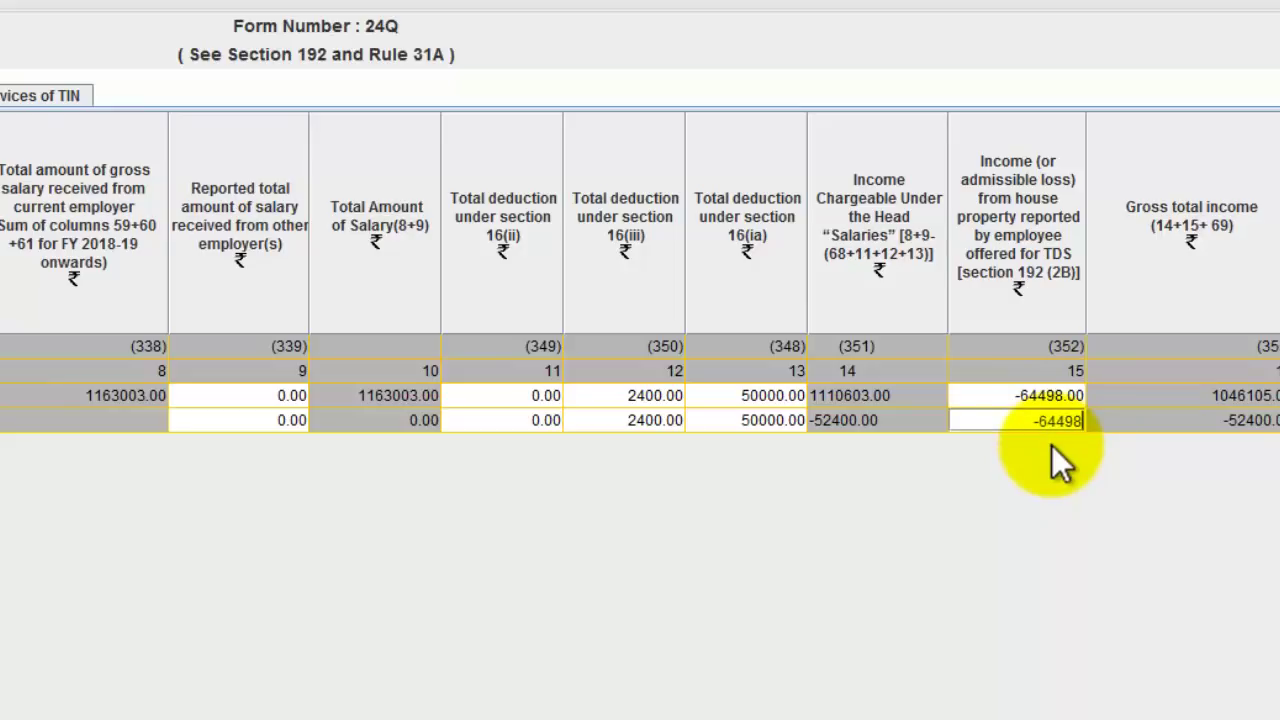
key("Return")
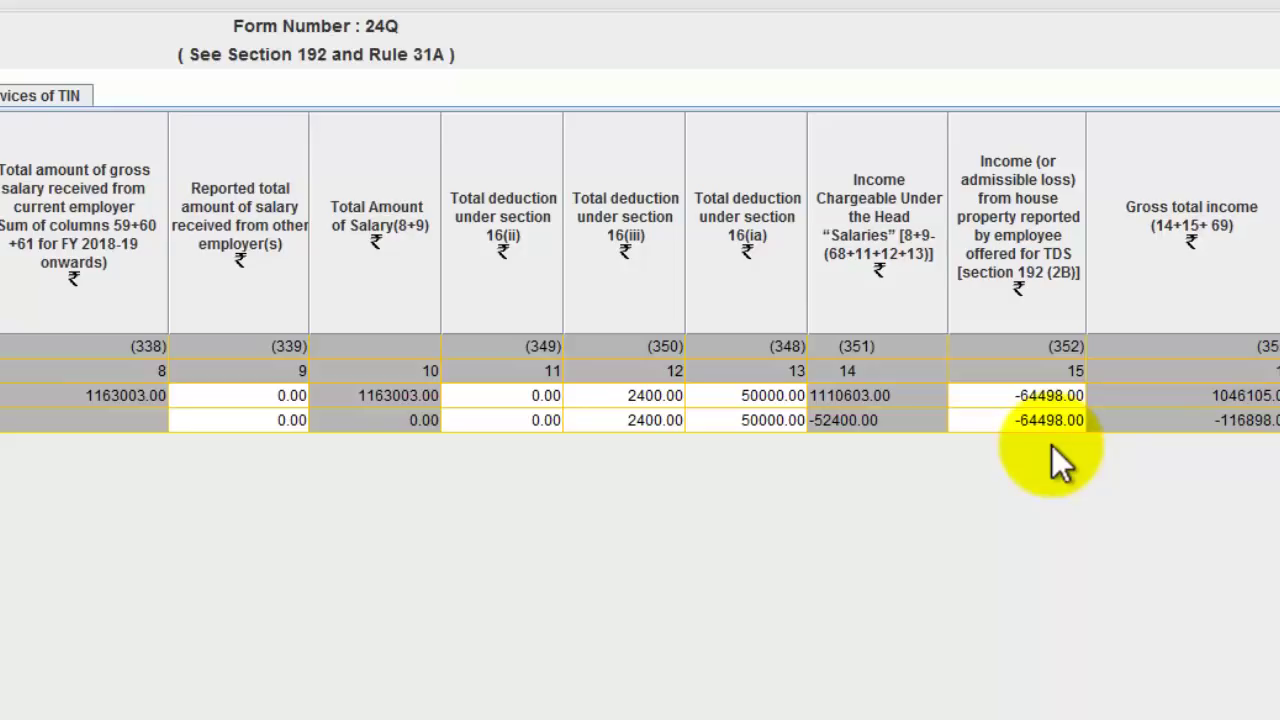
Set the second salary row's amount deductible under section 80CCG to 0.
left_click(1122, 420)
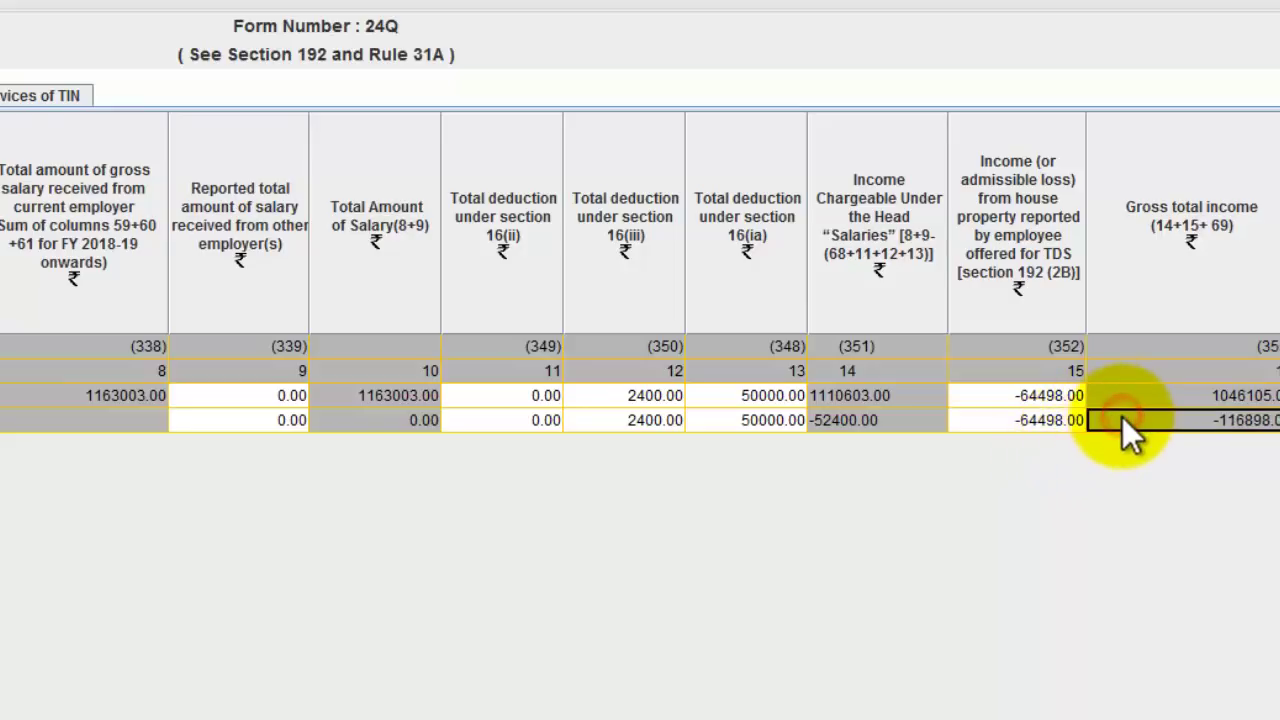
key("Tab")
key("Tab")
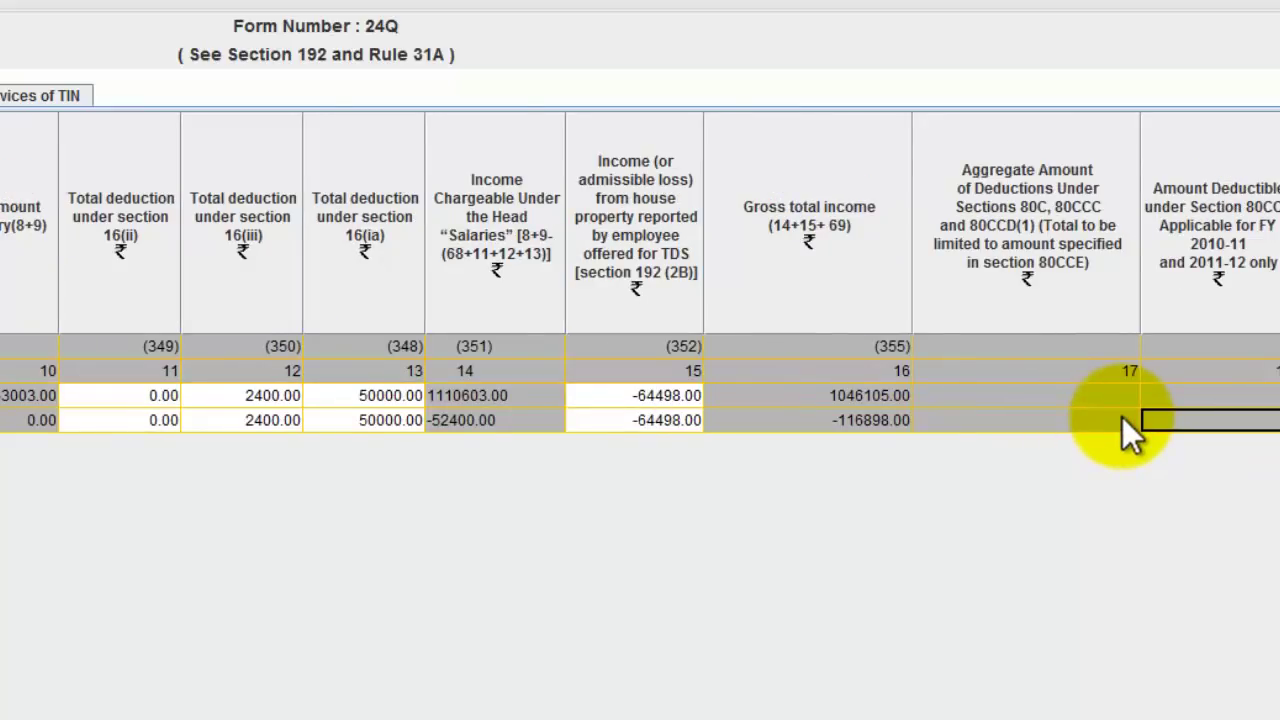
key("Right")
key("Right")
key("Right")
key("Left")
key("Left")
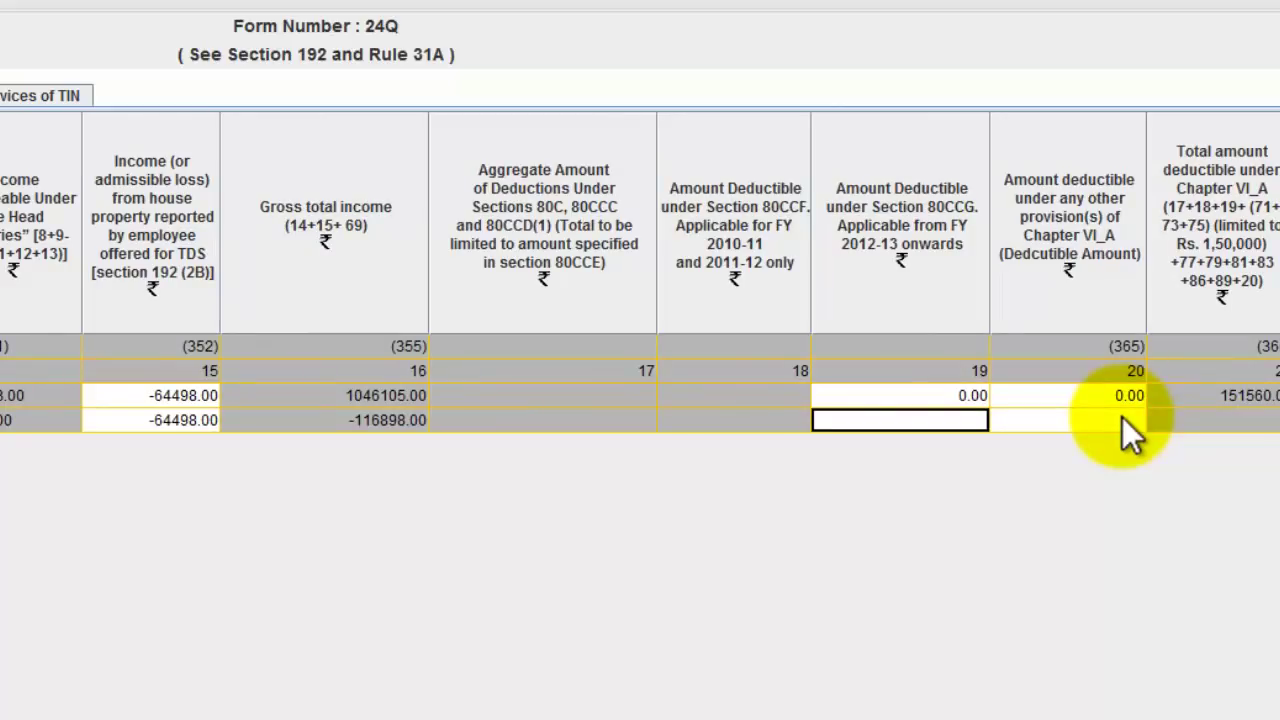
type("0")
key("Return")
Set the second salary row's amount deductible under any other provision of Chapter VI-A to 0.
left_click(1122, 420)
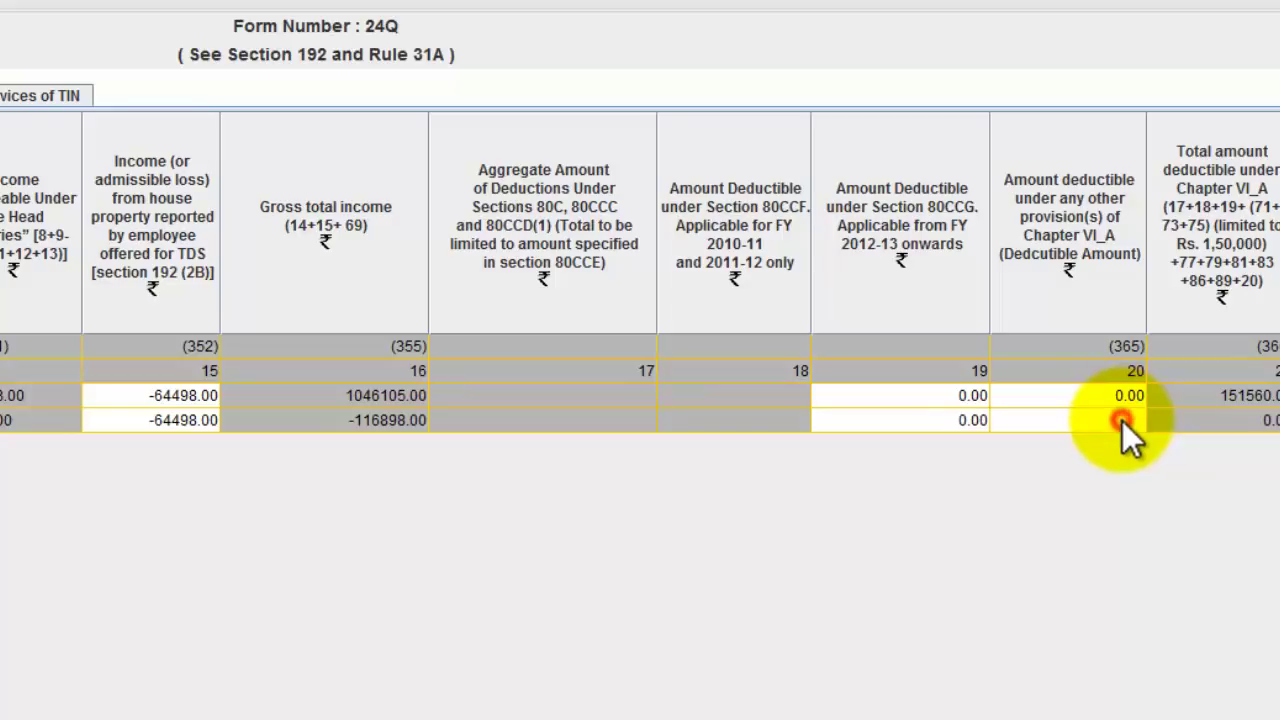
type("0")
key("Return")
scroll(1122, 420, "right", 2)
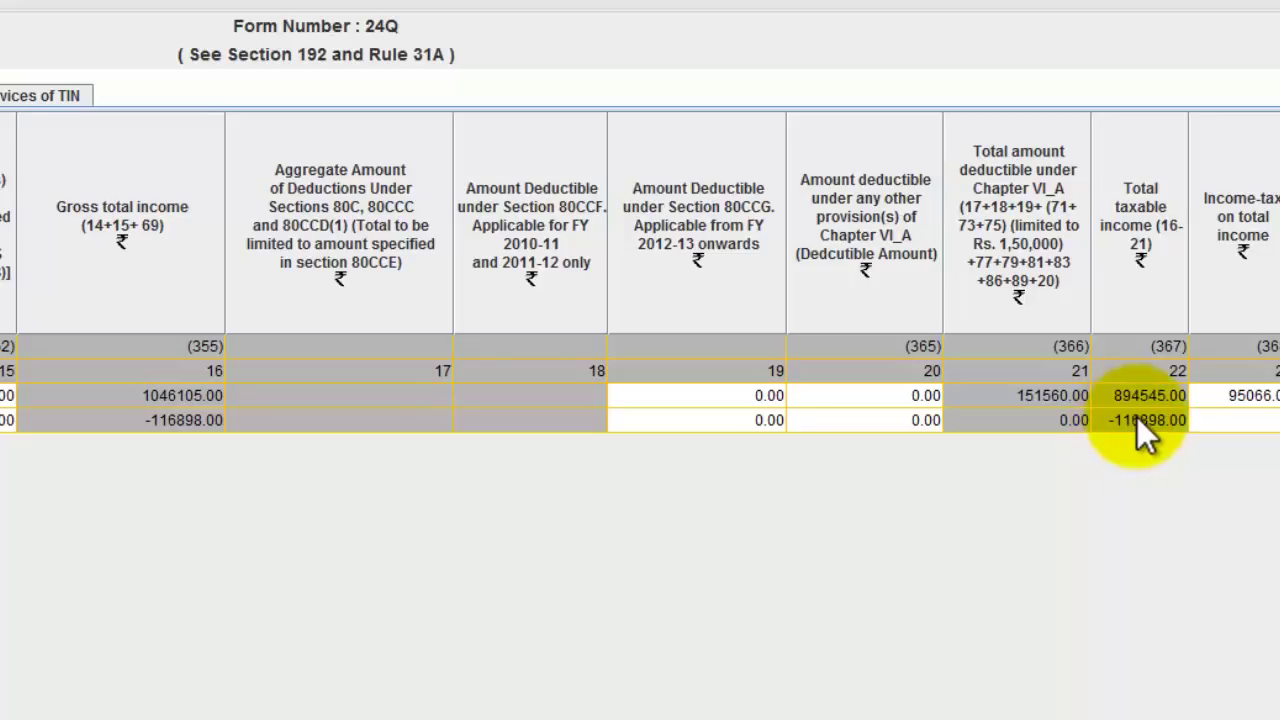
Enter 95066 as the second salary row's income-tax on total income.
left_click(893, 418)
key("Tab")
key("Tab")
key("Tab")
key("Tab")
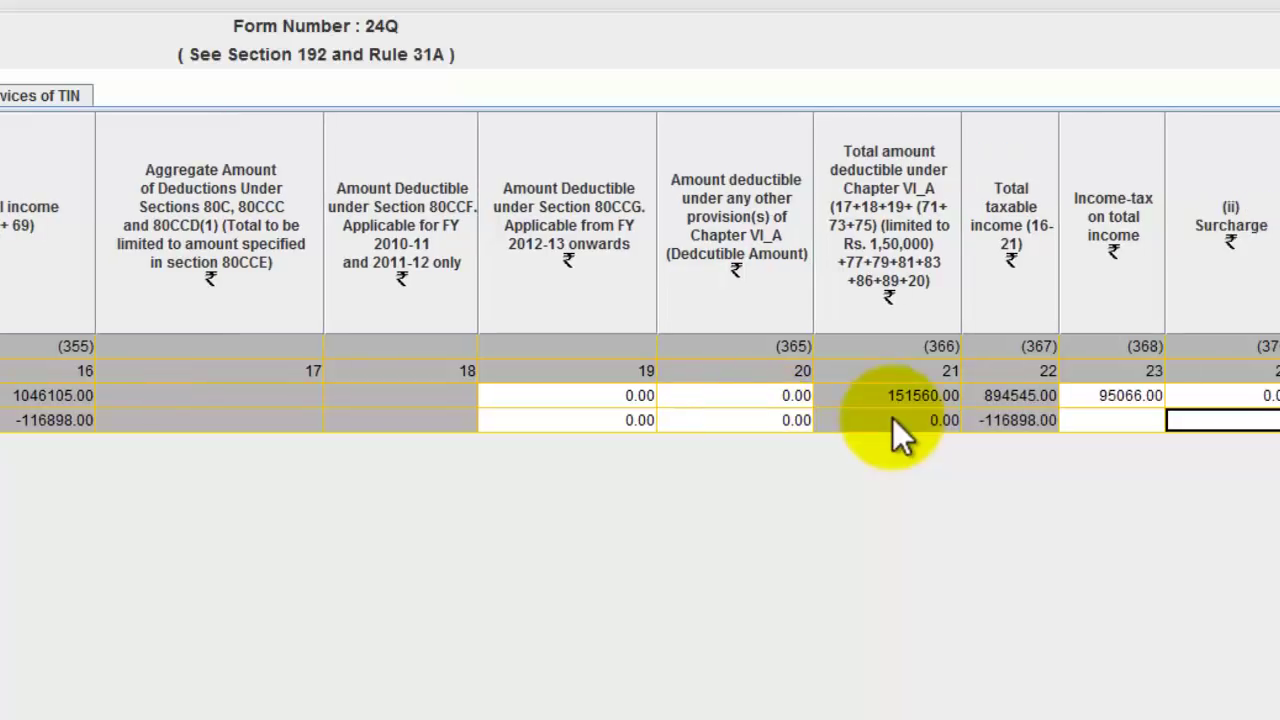
key("shift+Tab")
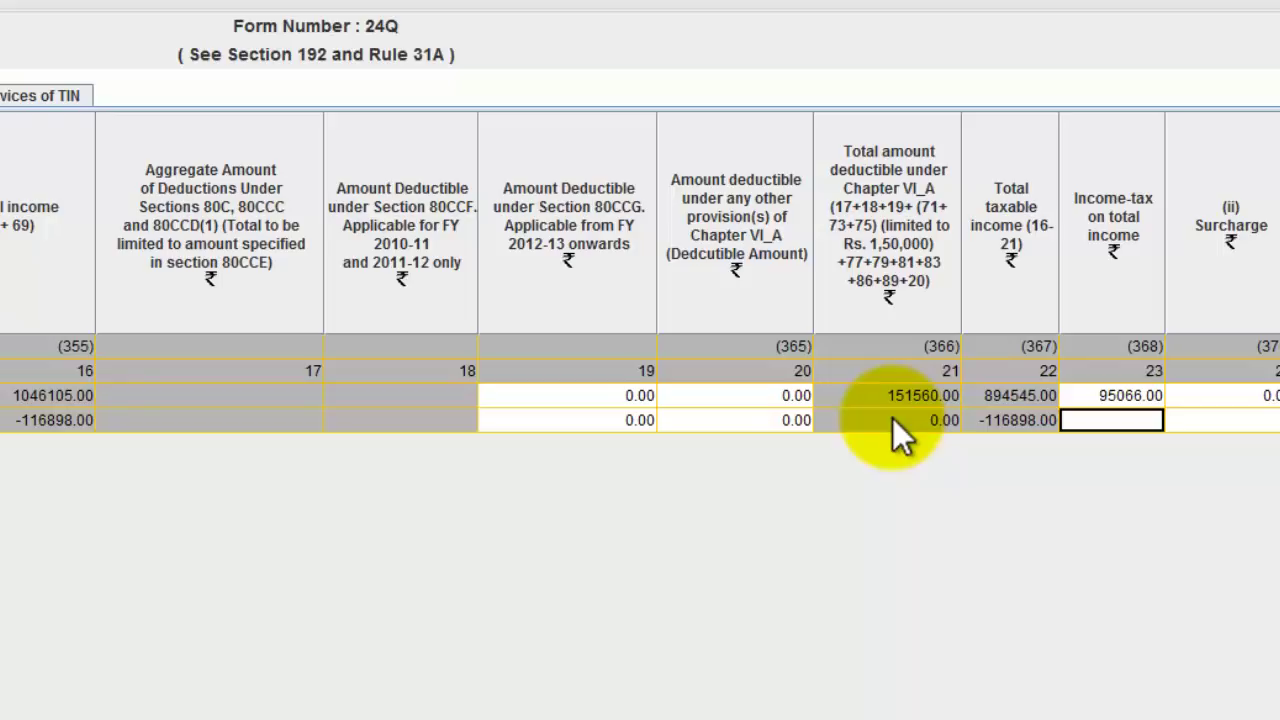
type("95066")
key("Return")
Set both the surcharge and the health and education cess of the second salary row to 0.
left_click(1140, 421)
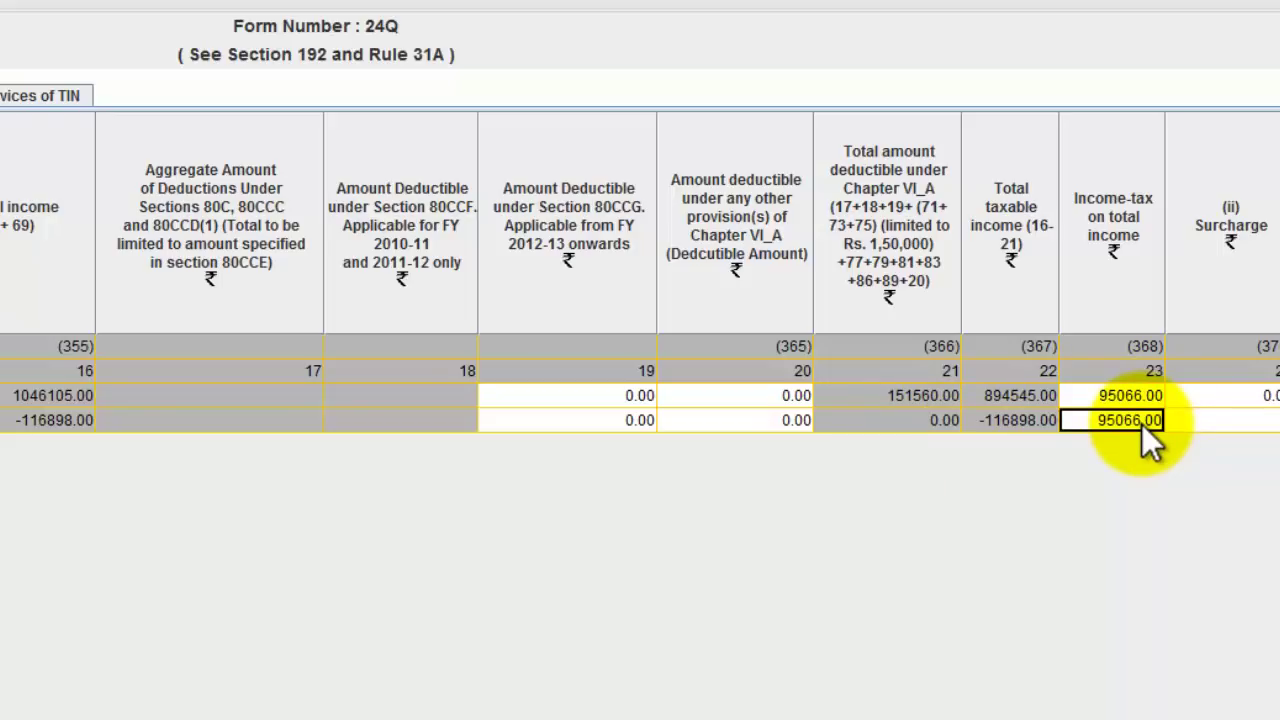
key("Tab")
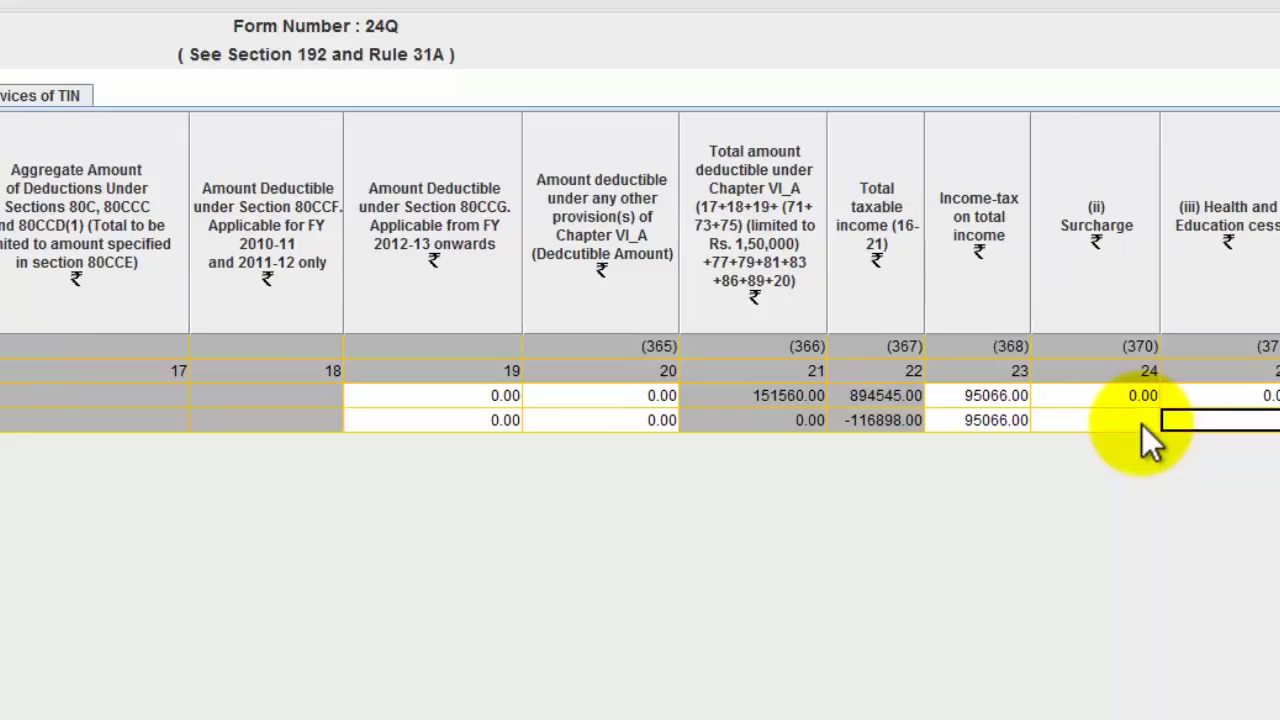
type("0")
key("Tab")
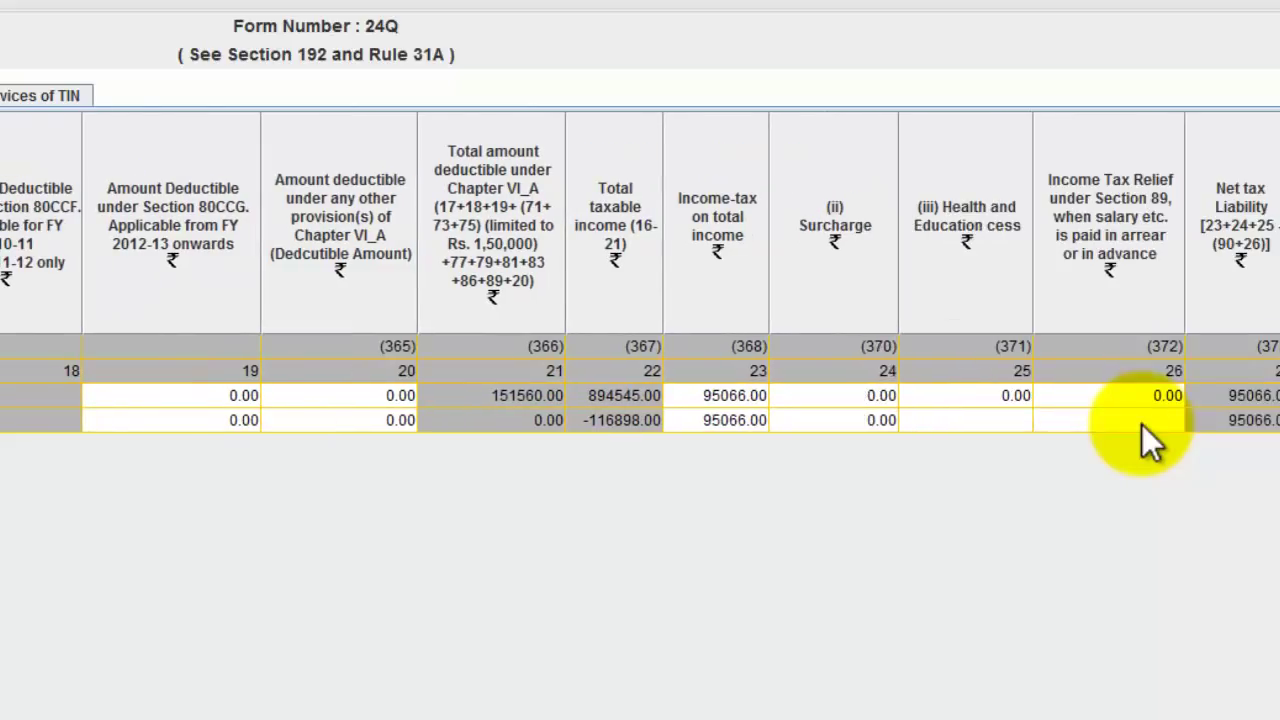
left_click(991, 425)
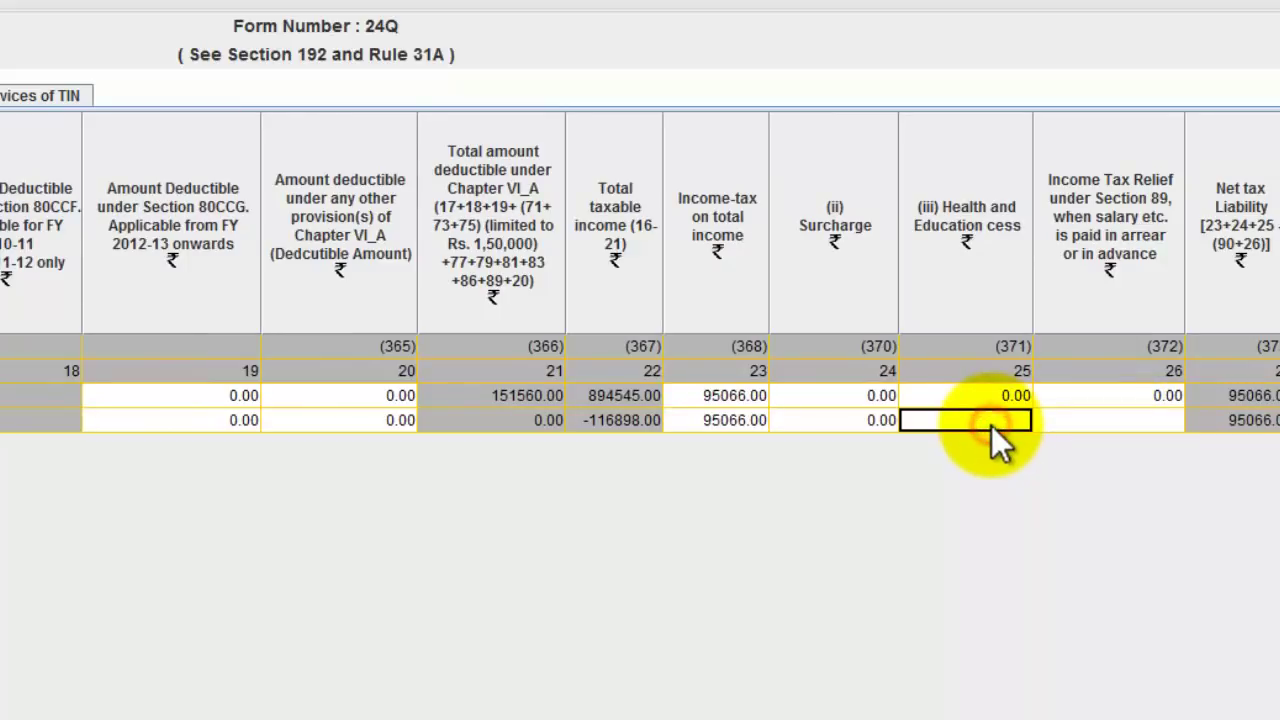
type("0")
key("Tab")
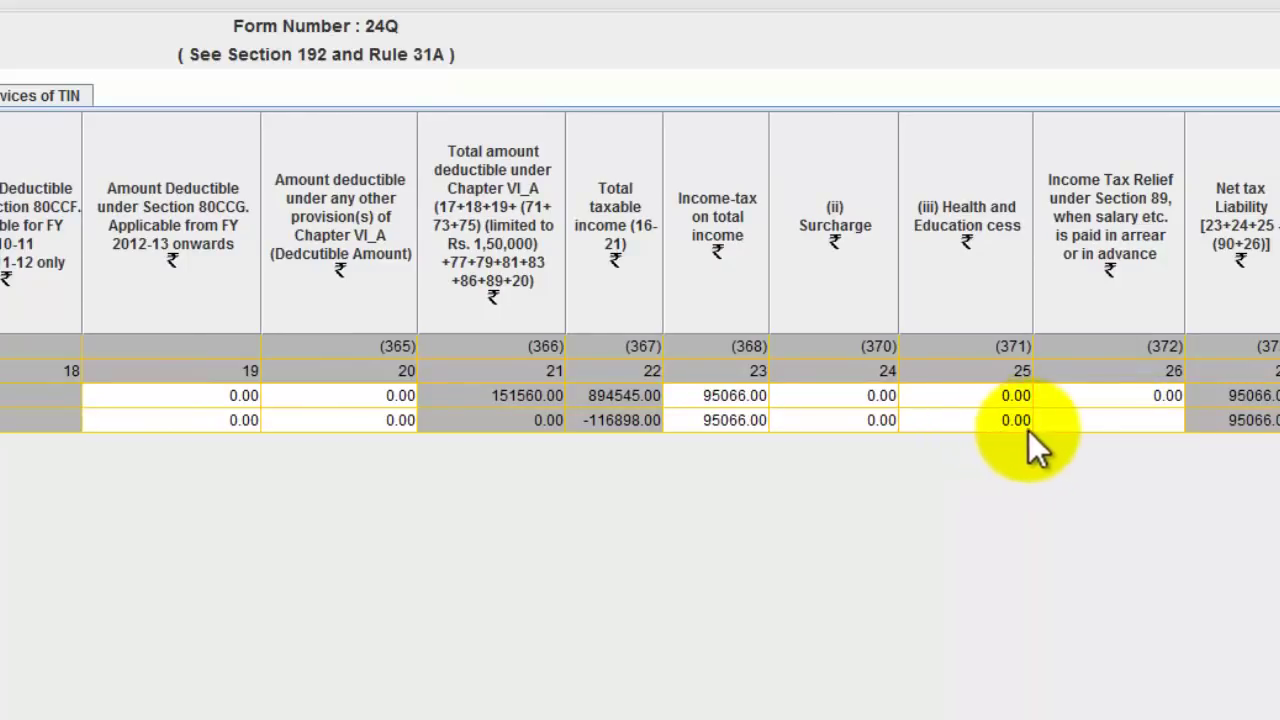
Set the second salary row's income tax relief under section 89 to 0.
left_click(1129, 425)
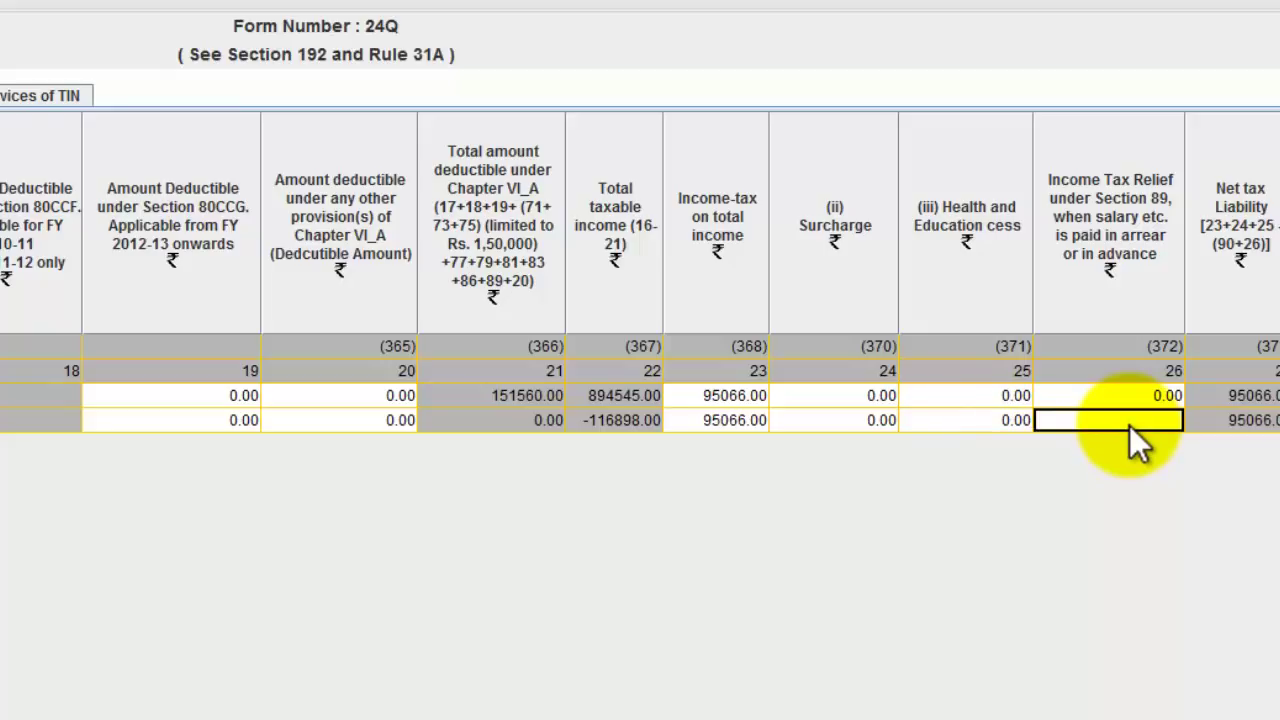
type("0")
key("Tab")
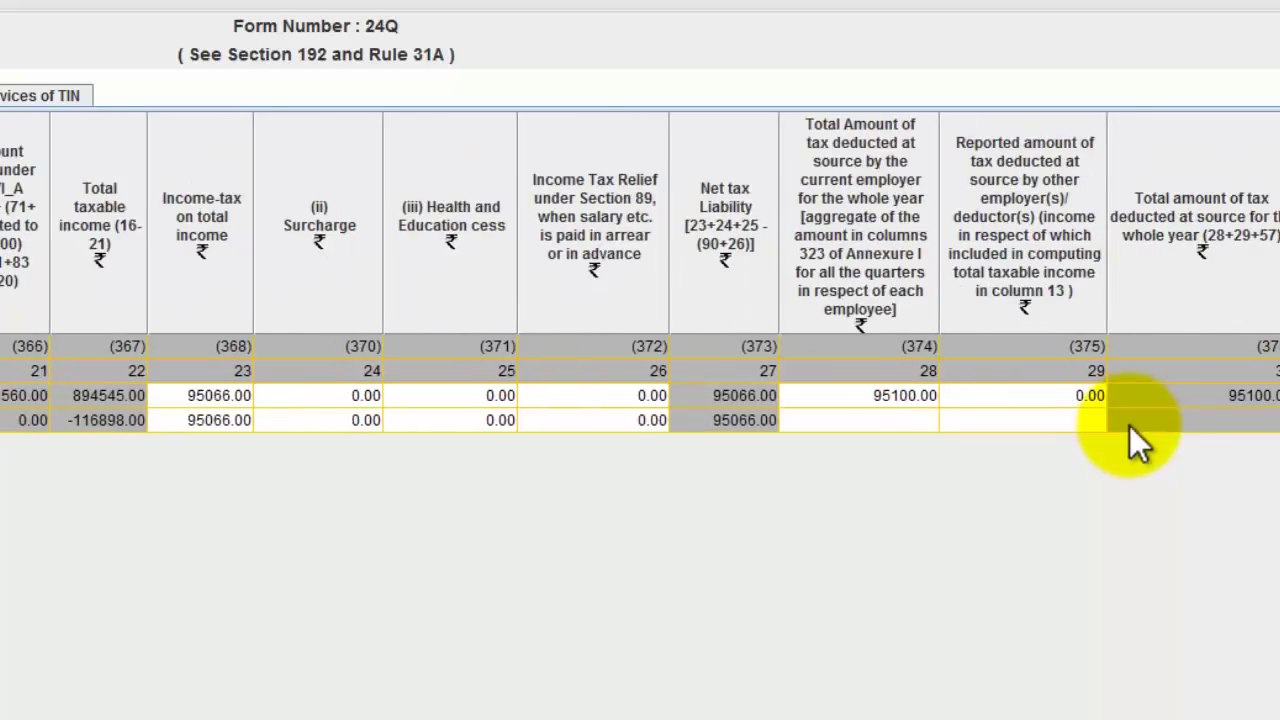
Enter 95100 as the second salary row's total tax deducted at source by the current employer for the whole year.
left_click(895, 424)
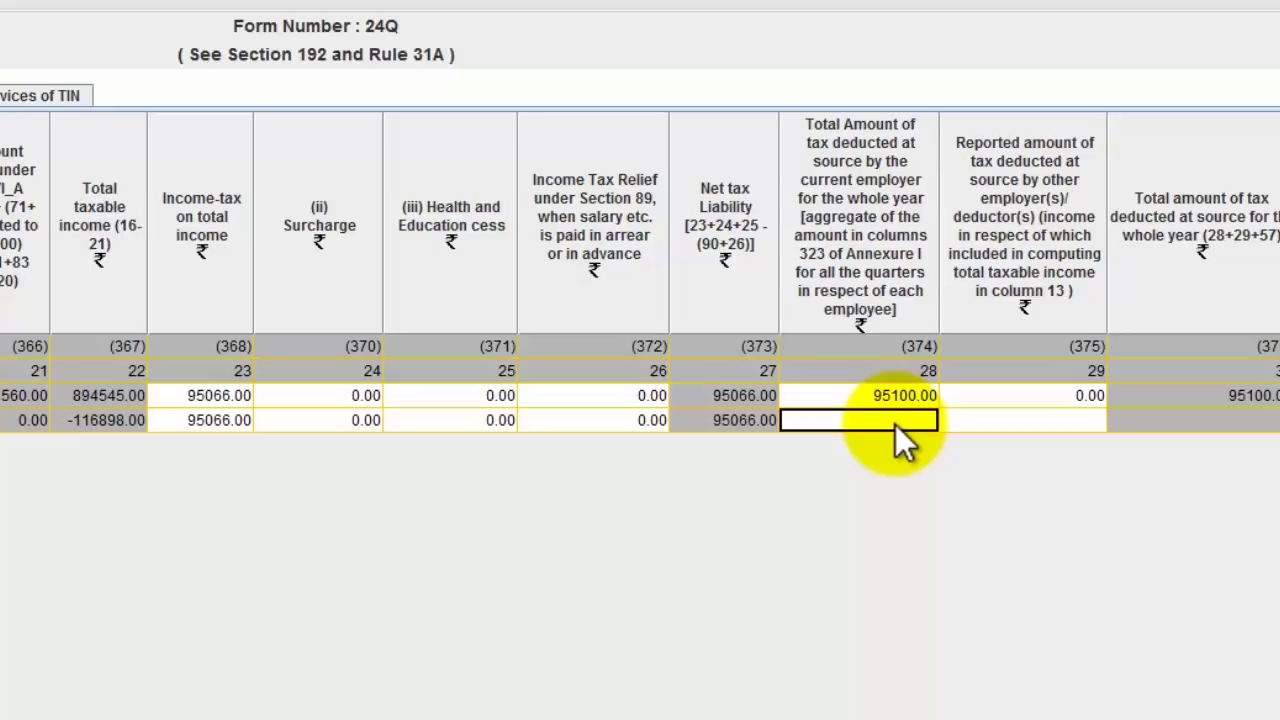
left_click(233, 397)
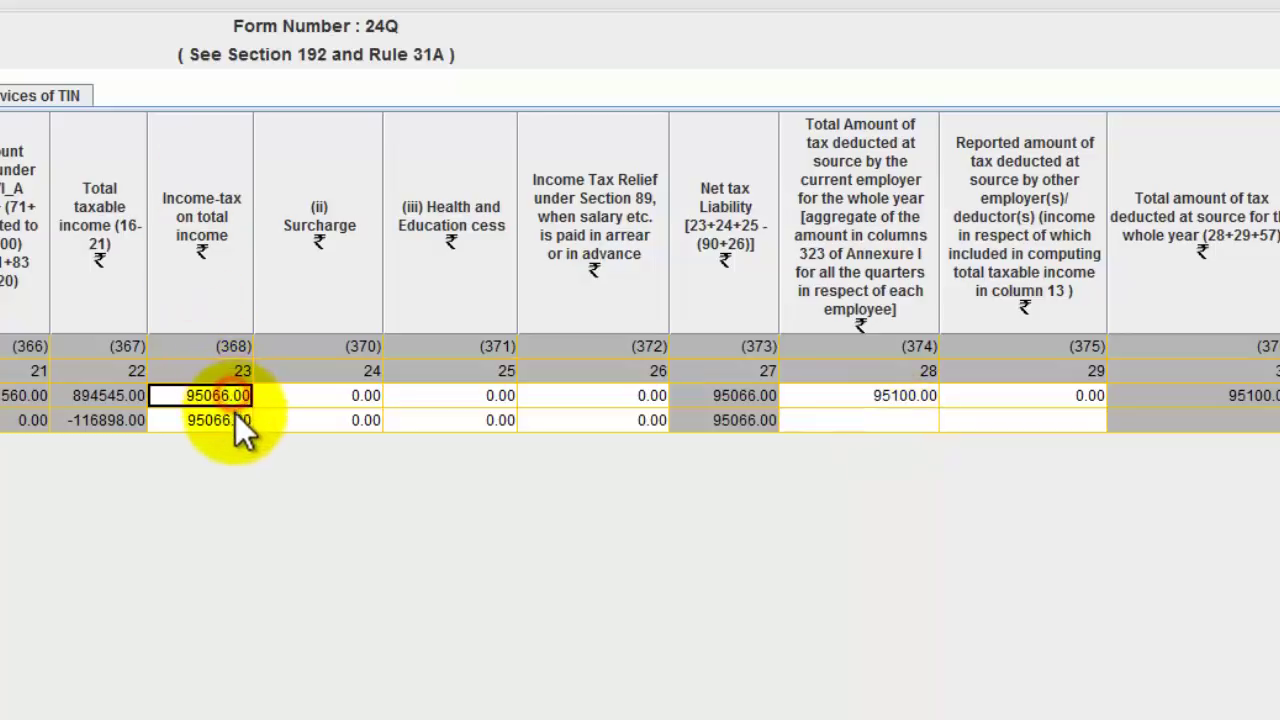
left_click(916, 420)
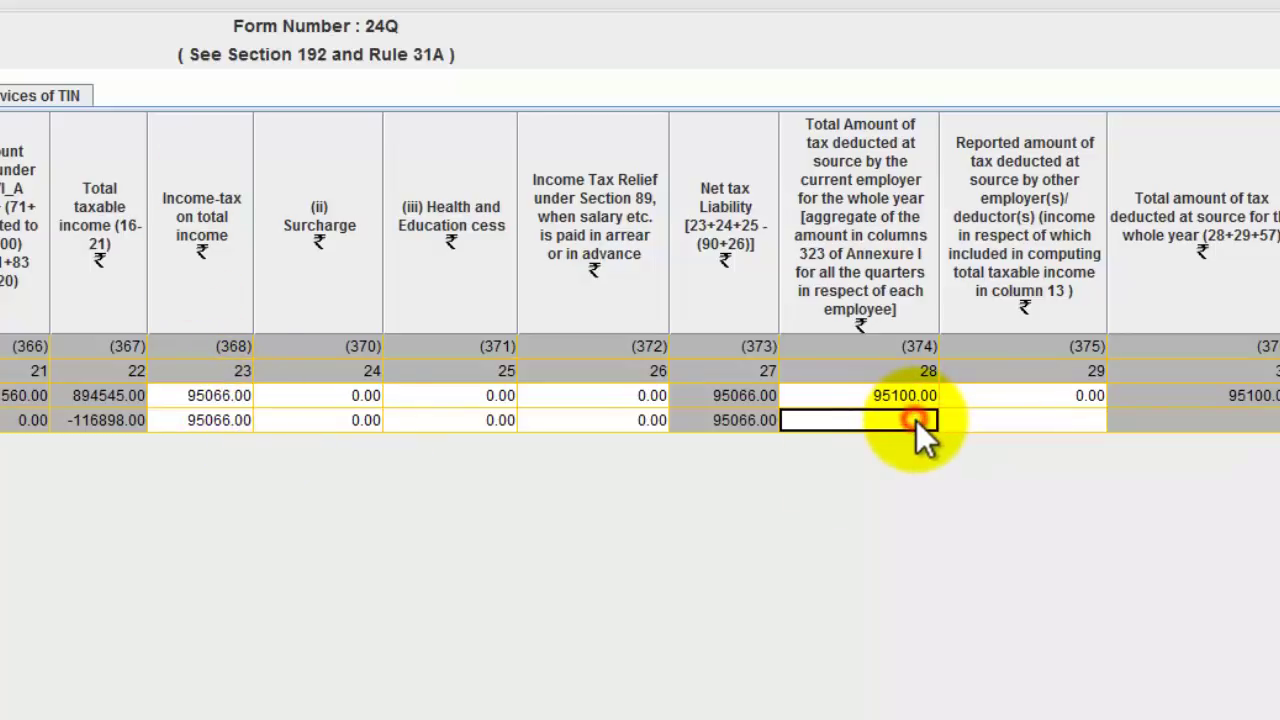
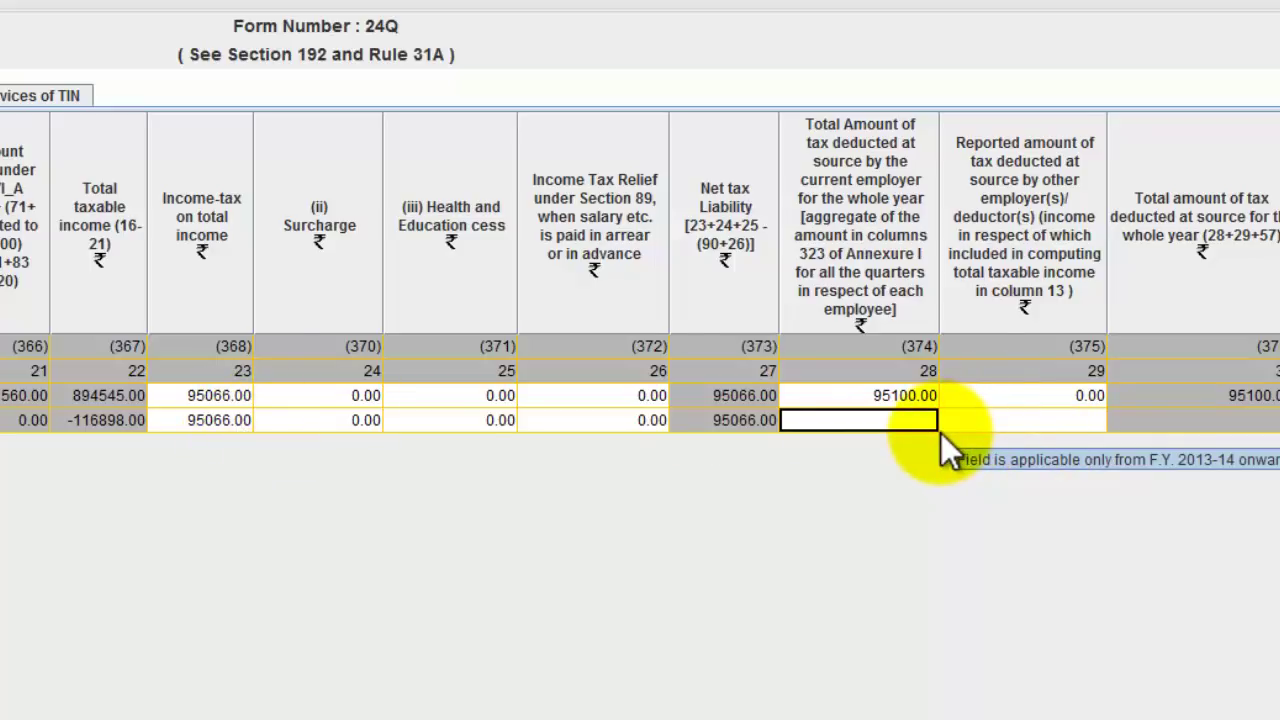
type("95100")
key("Return")
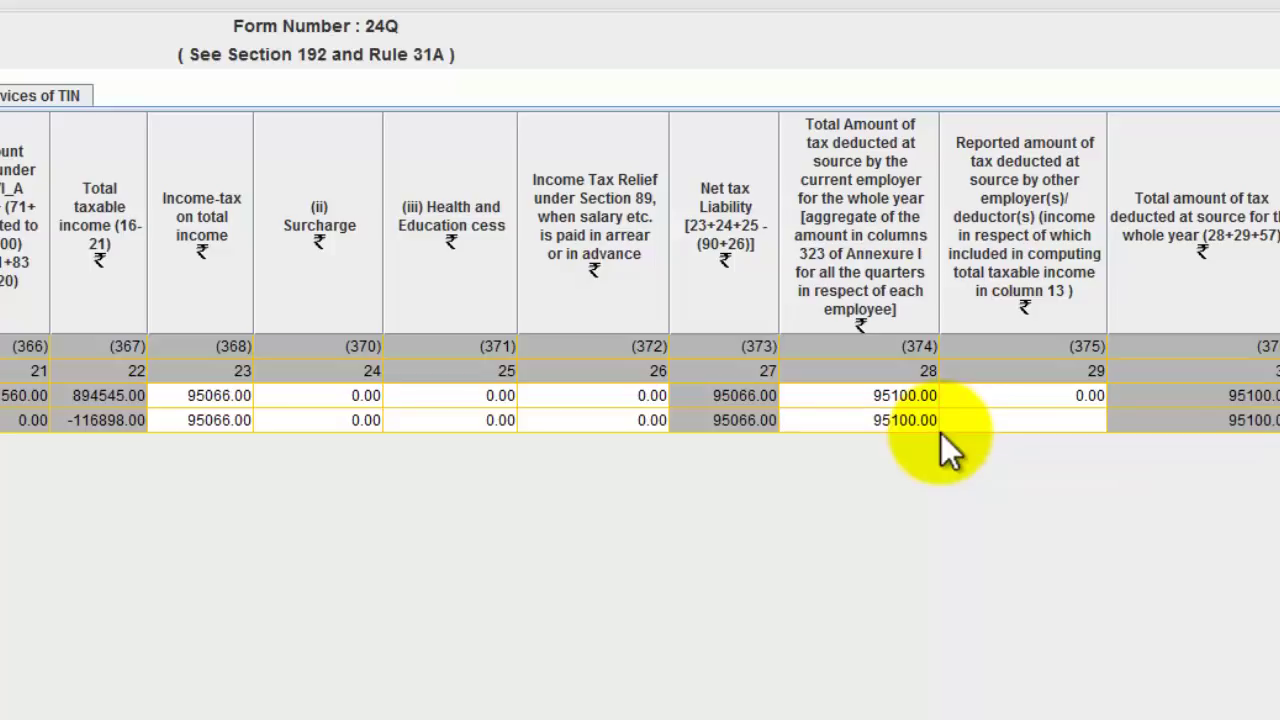
Set the second salary row's reported tax deducted at source by other employers to 0.
left_click(997, 419)
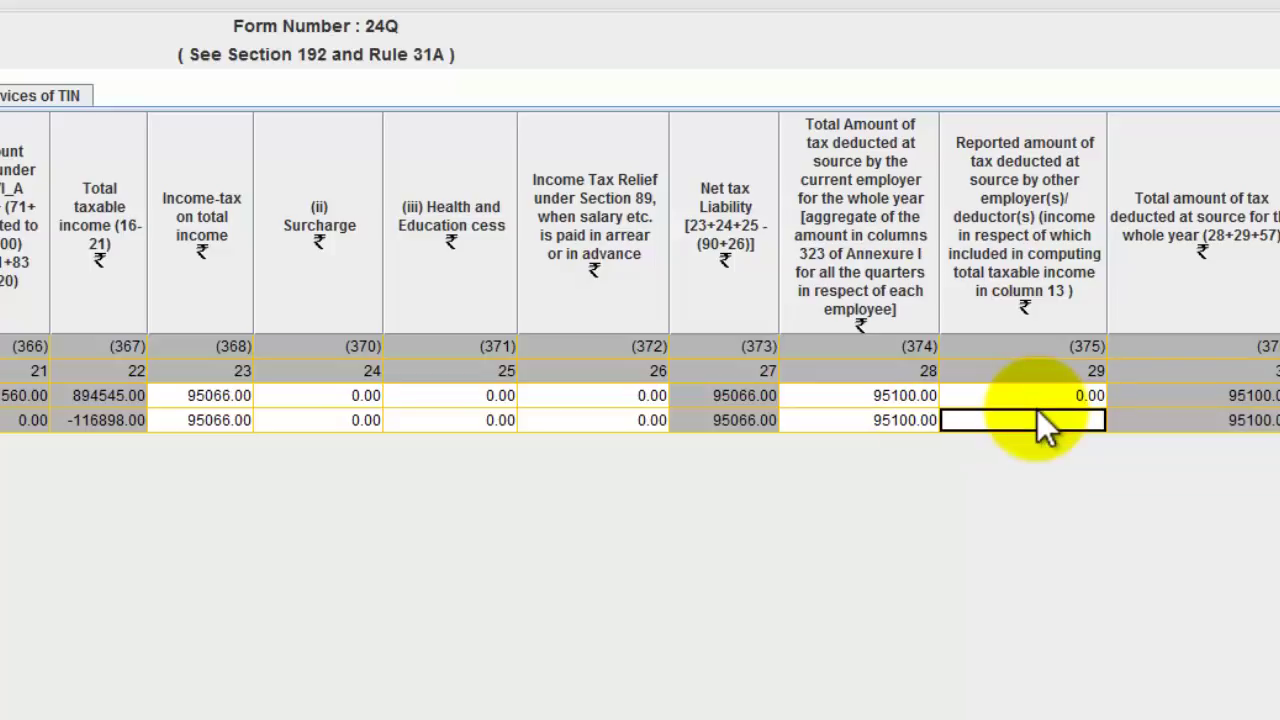
type("0")
key("Tab")
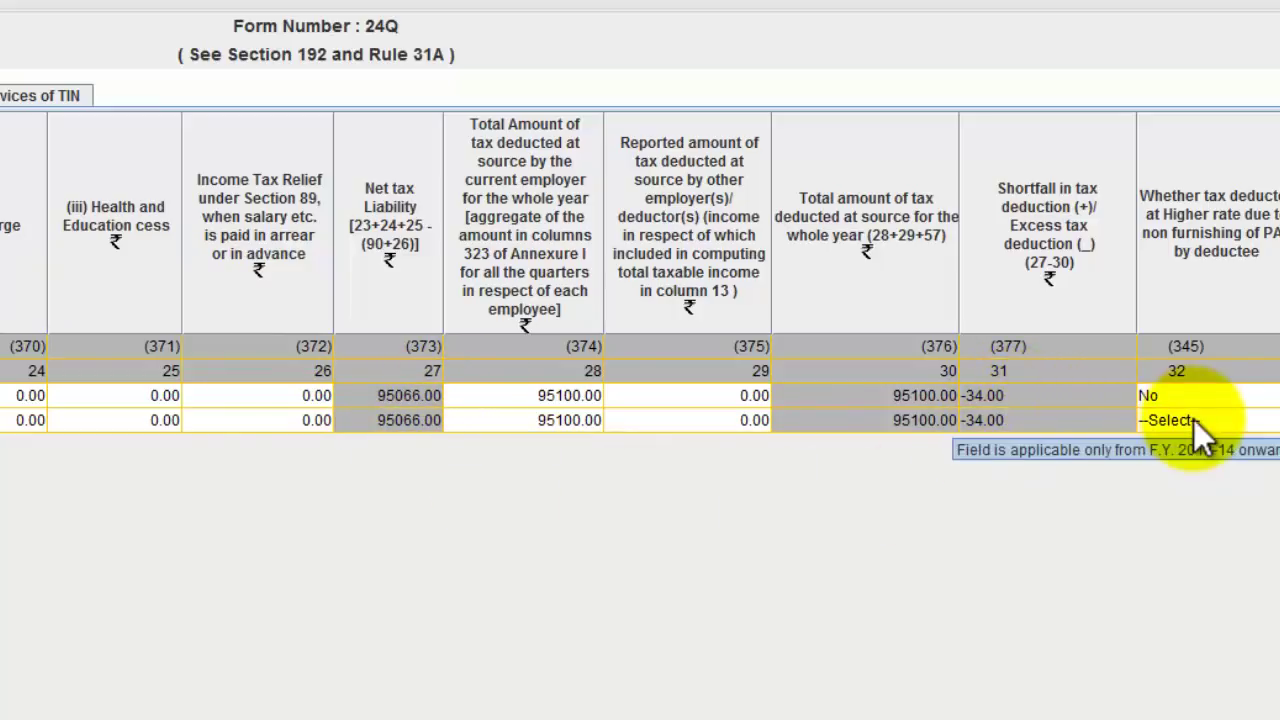
Choose No in the second salary row for tax deducted at a higher rate and for aggregate rent payment exceeding one lakh.
left_click(1126, 418)
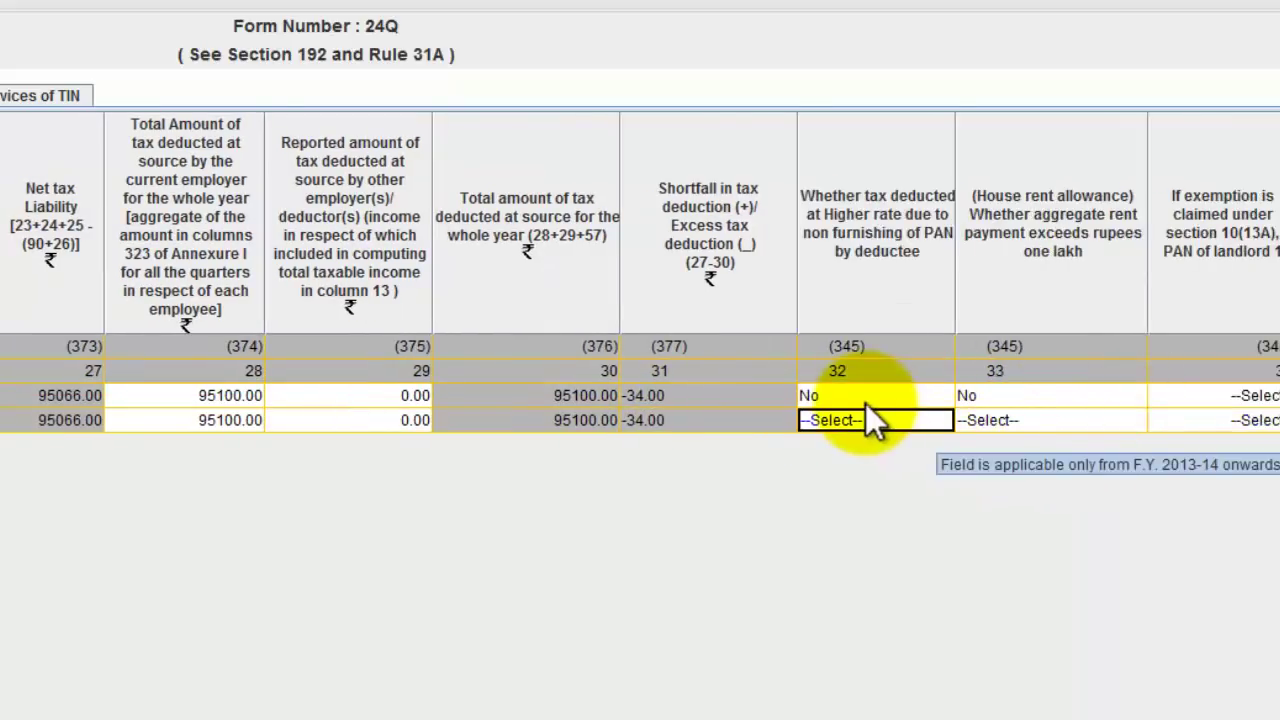
left_click(1005, 419)
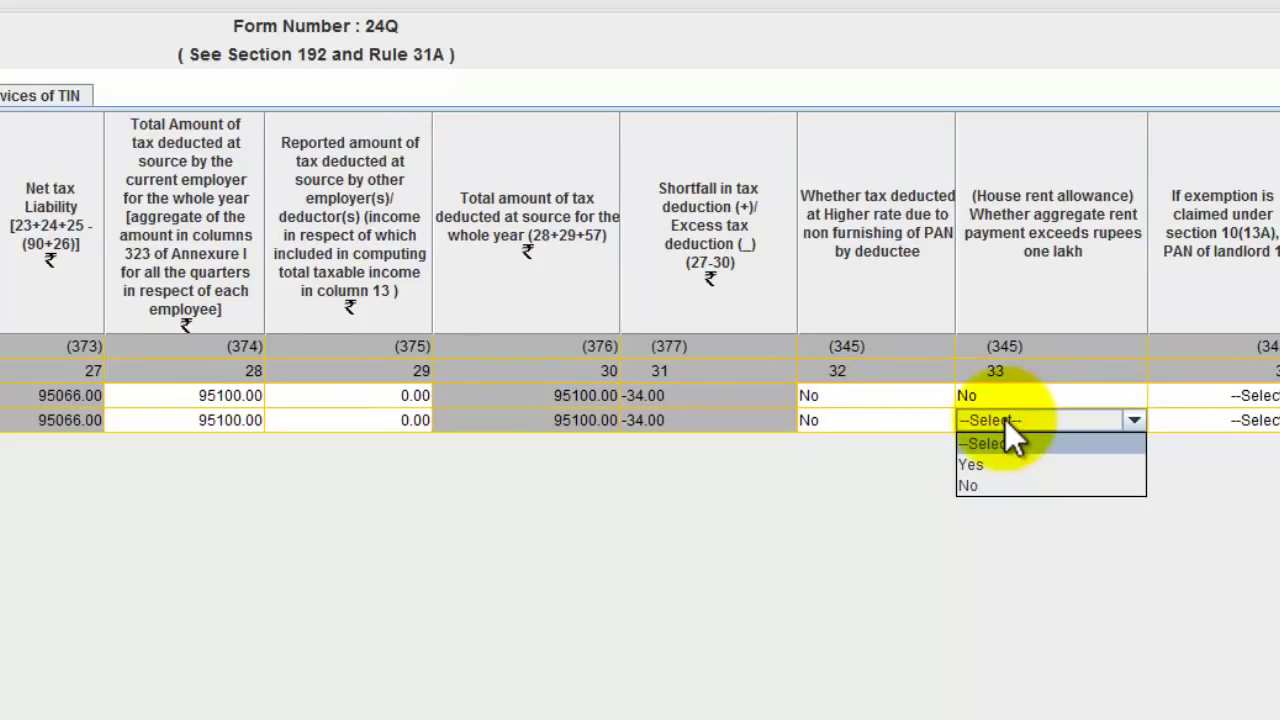
left_click(993, 484)
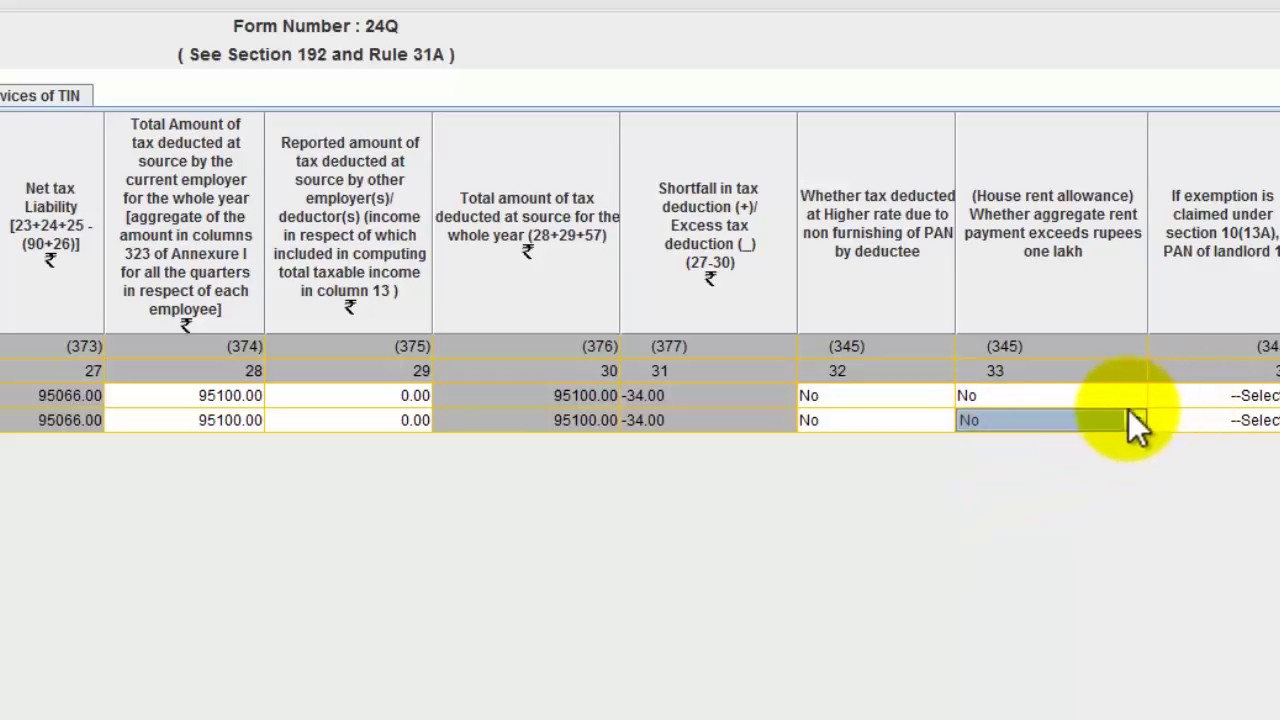
left_click(1017, 413)
left_click(1011, 487)
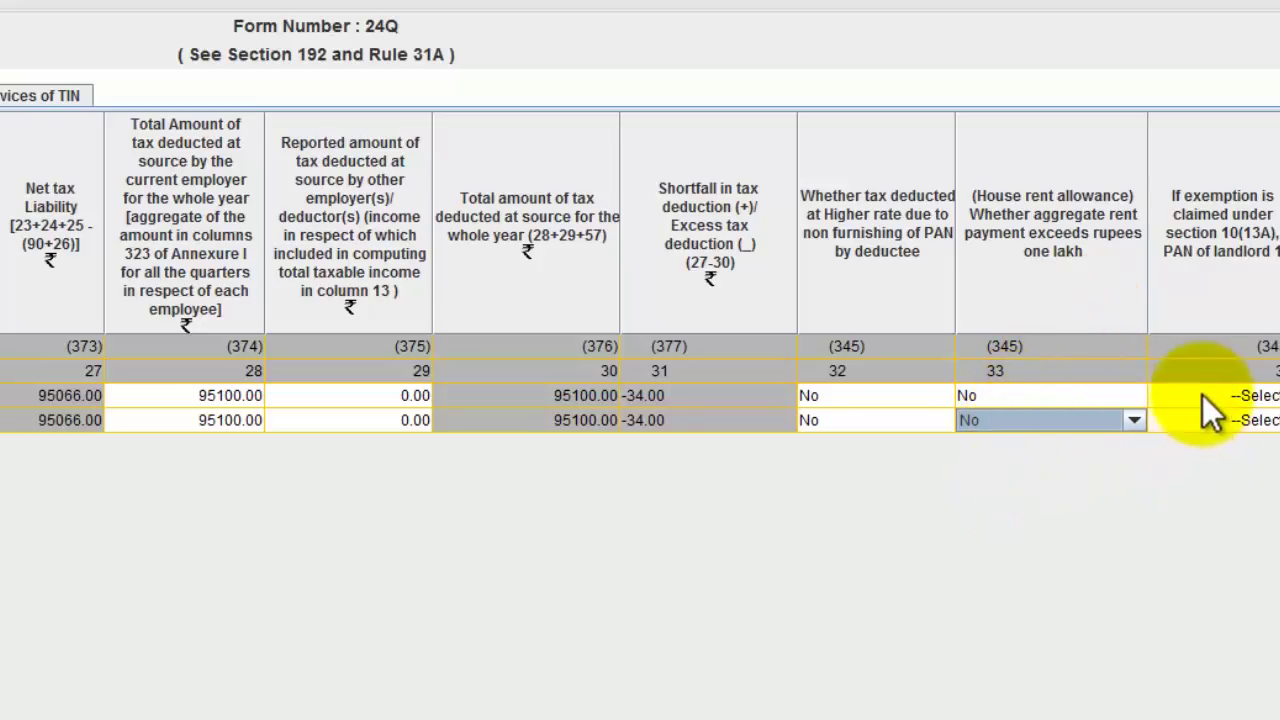
left_click(1197, 400)
left_click(316, 529)
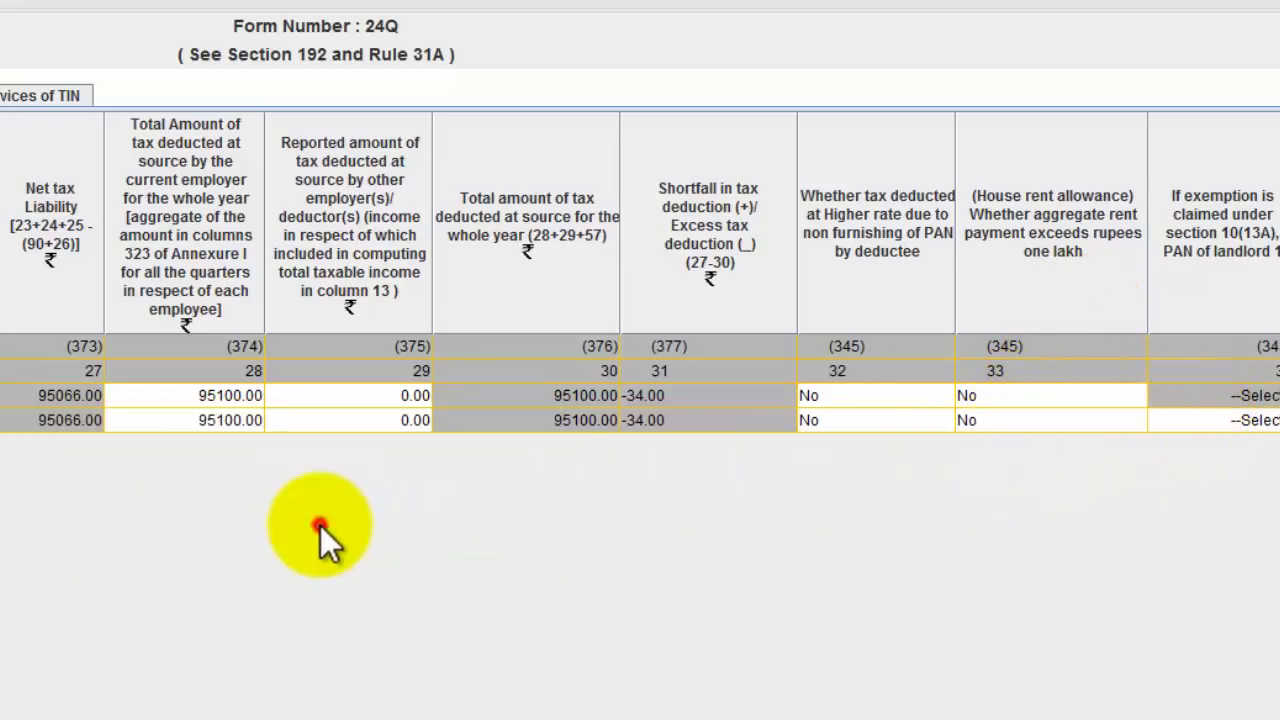
Choose No in the second salary row for whether interest was paid to the lender under income from house property.
key("Right")
key("Left")
key("Left")
key("Left")
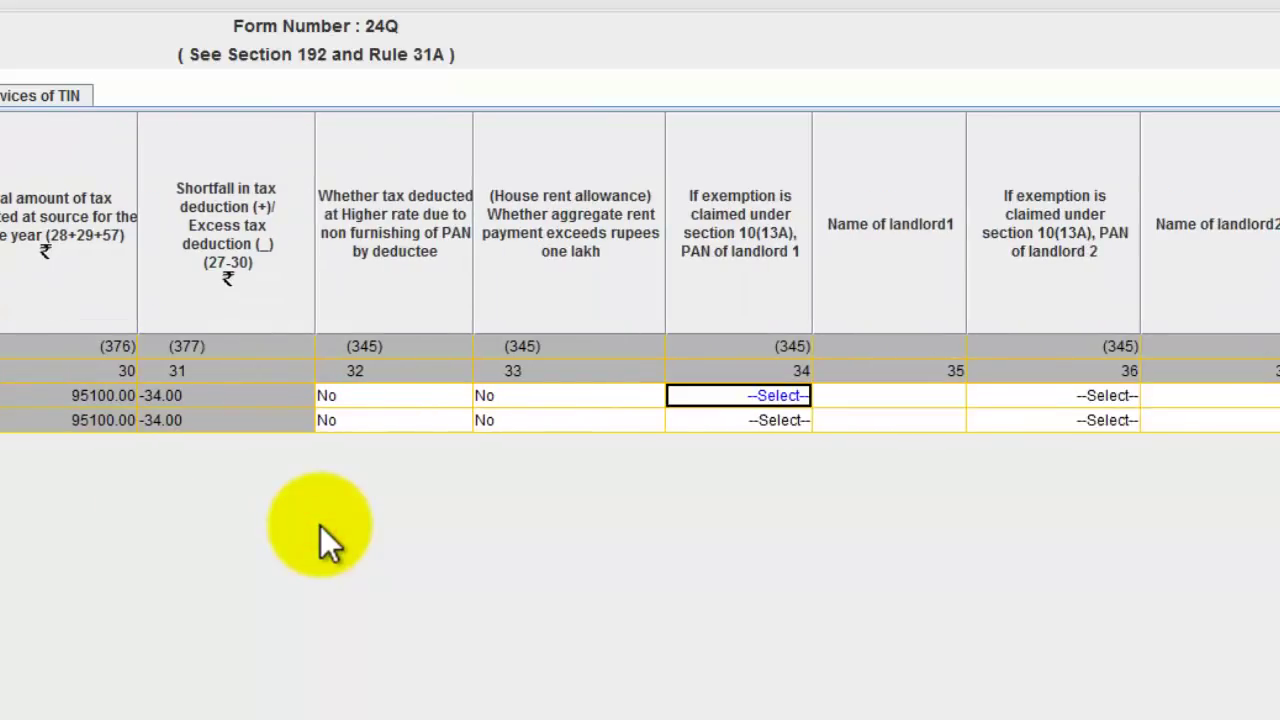
key("Right")
key("Right")
key("Right")
key("Right")
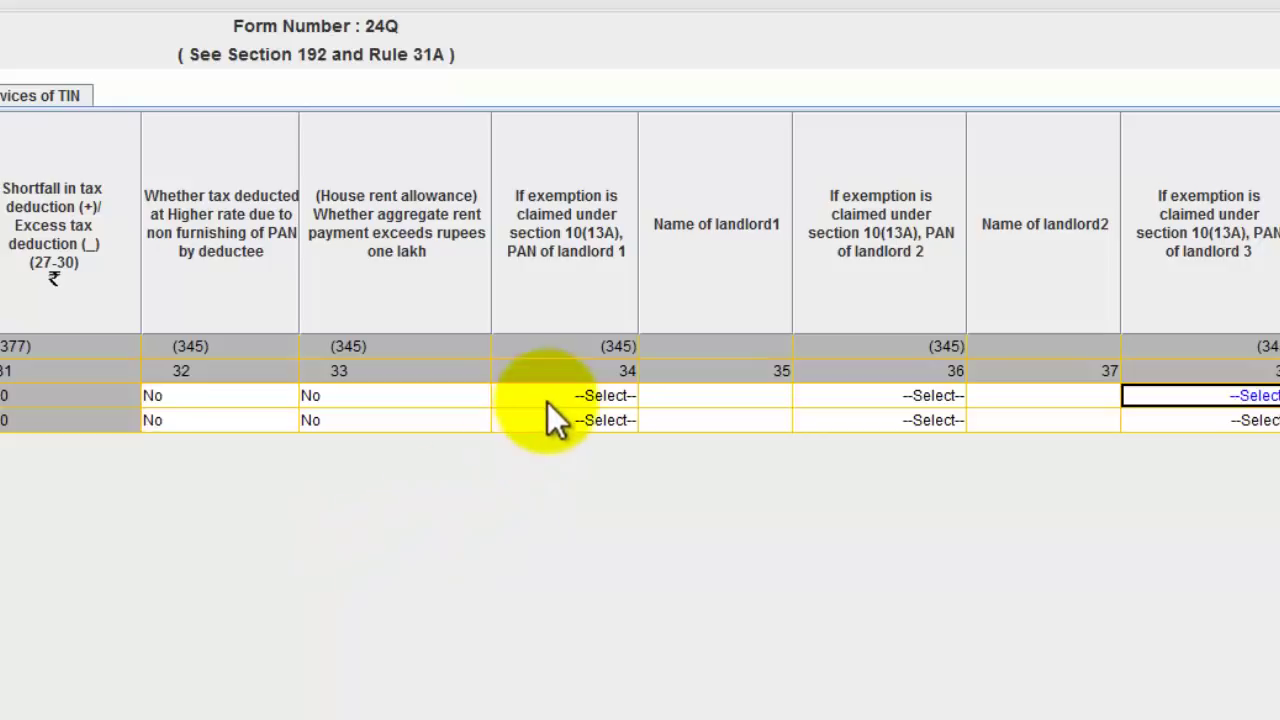
mouse_move(763, 396)
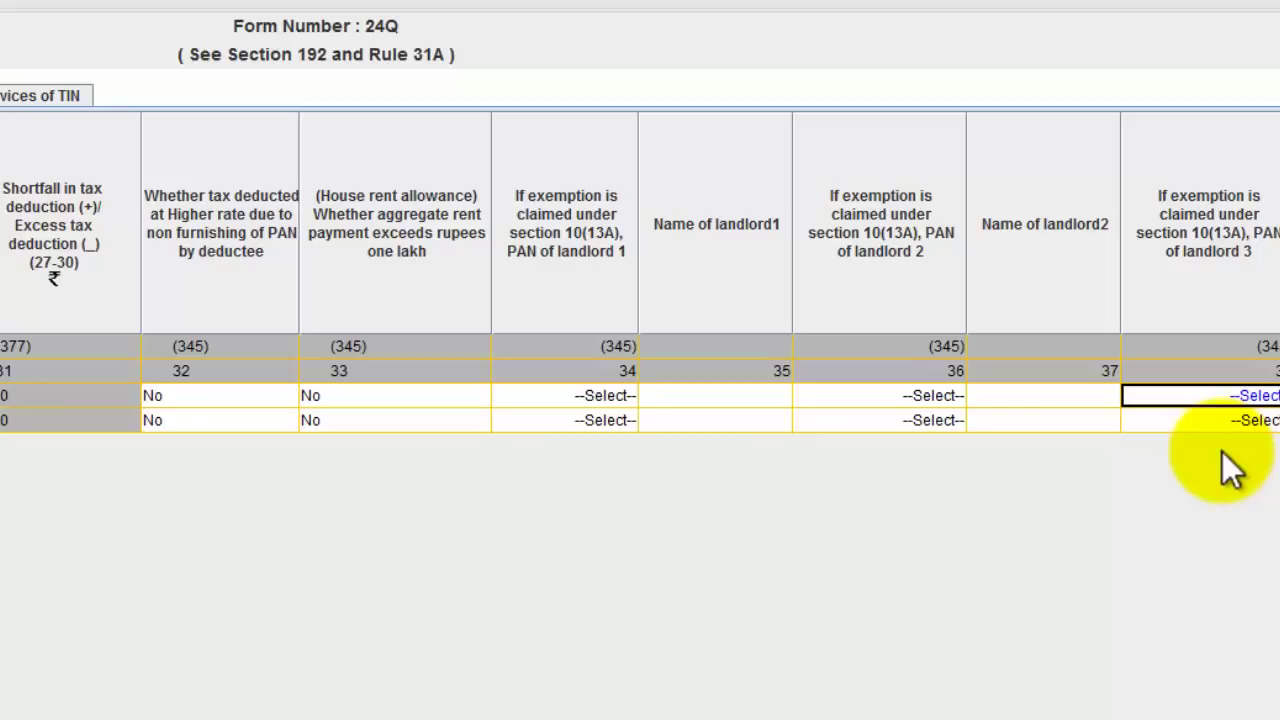
key("Right")
key("Right")
key("Right")
key("Right")
key("Right")
key("Right")
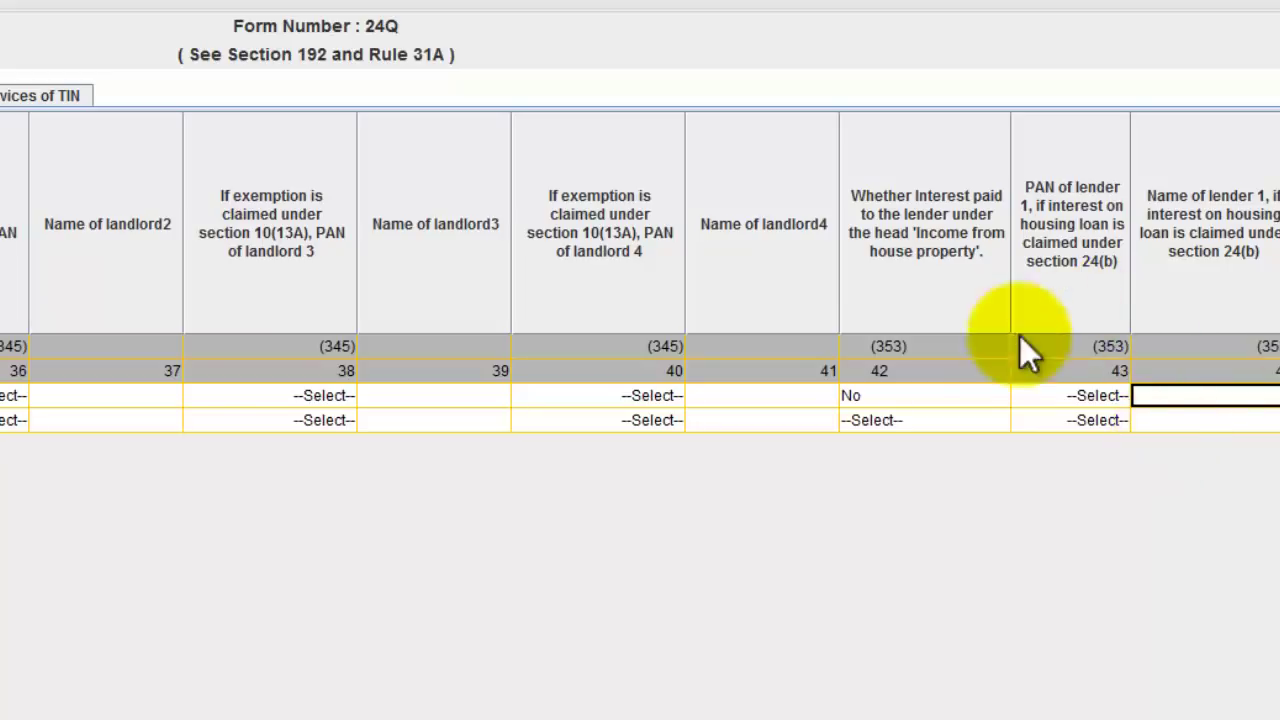
left_click(916, 428)
key("Tab")
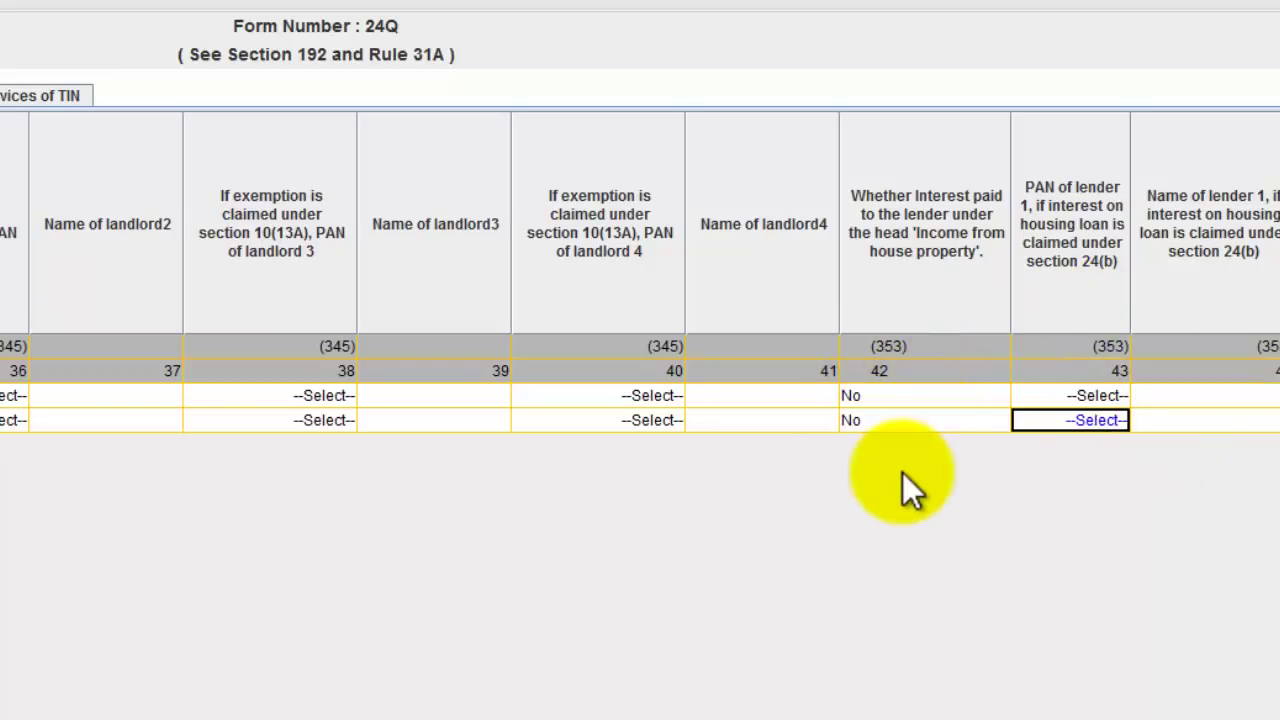
Choose No in the second salary row for whether contributions were paid by the trustees of an approved superannuation fund.
key("Tab")
key("Tab")
key("Tab")
key("Tab")
key("Tab")
key("Tab")
key("Tab")
key("Tab")
key("Tab")
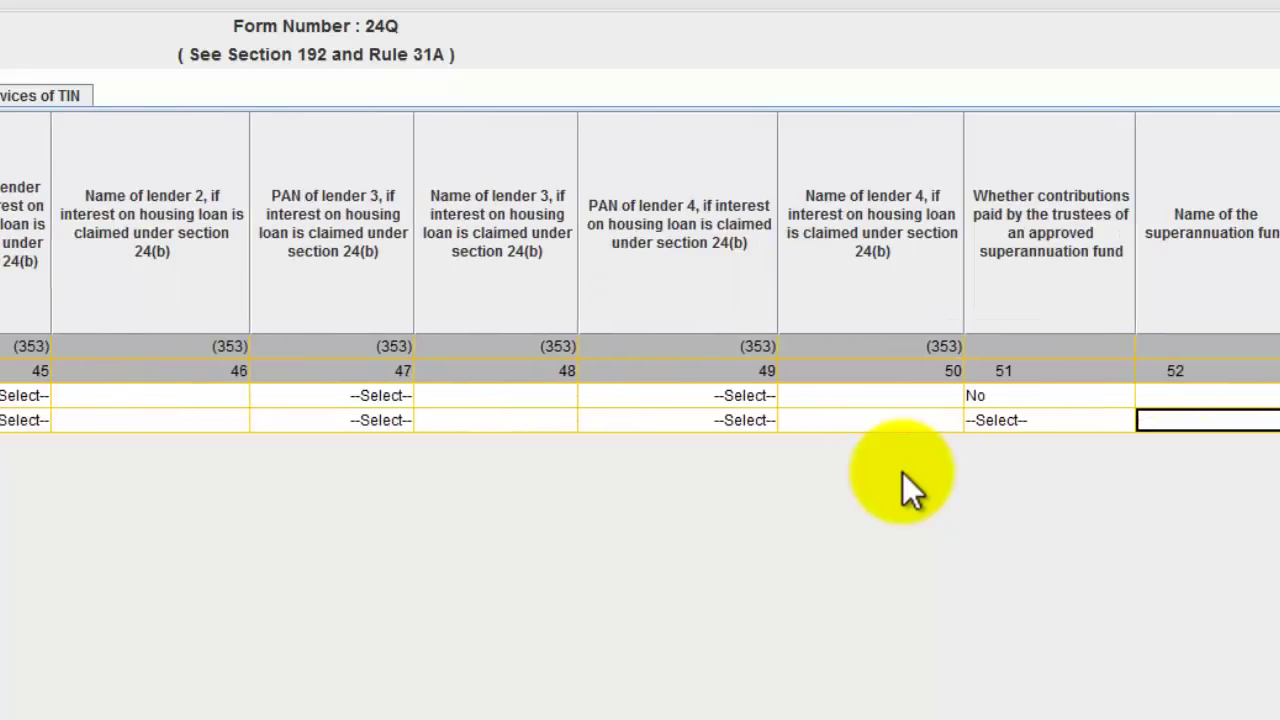
key("shift+Tab")
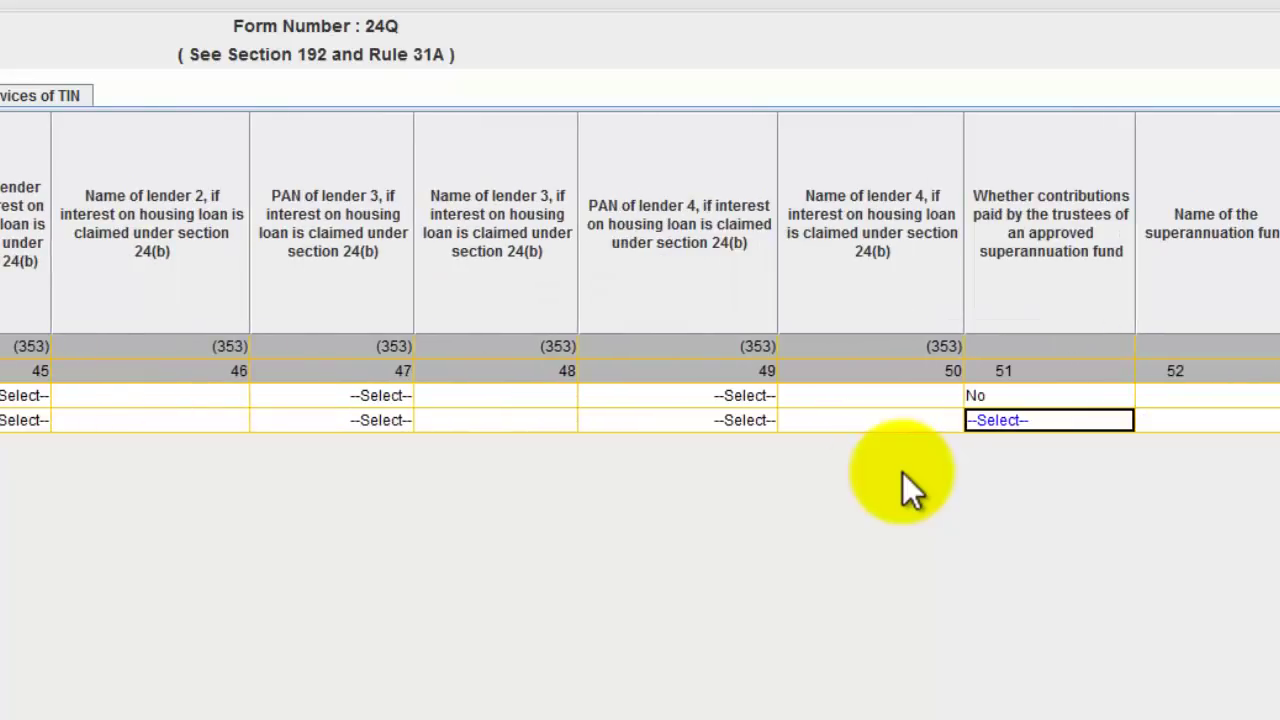
left_click(1044, 420)
left_click(1006, 491)
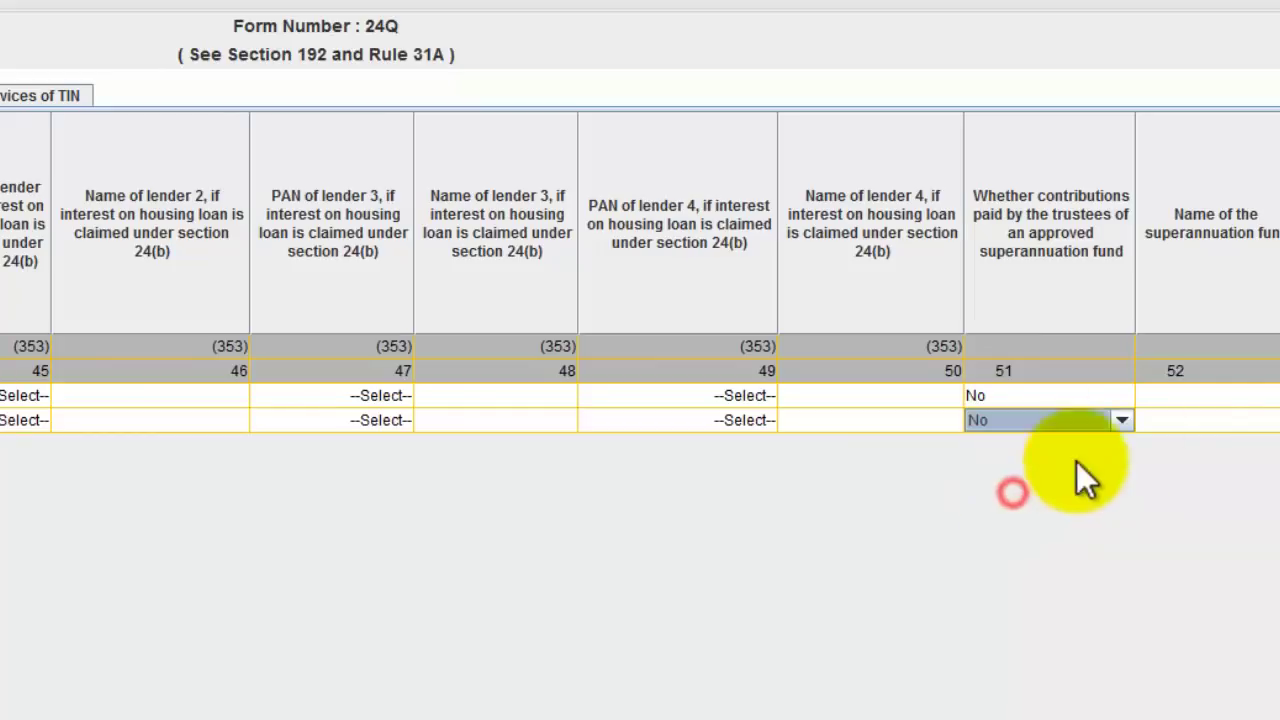
left_click(1223, 420)
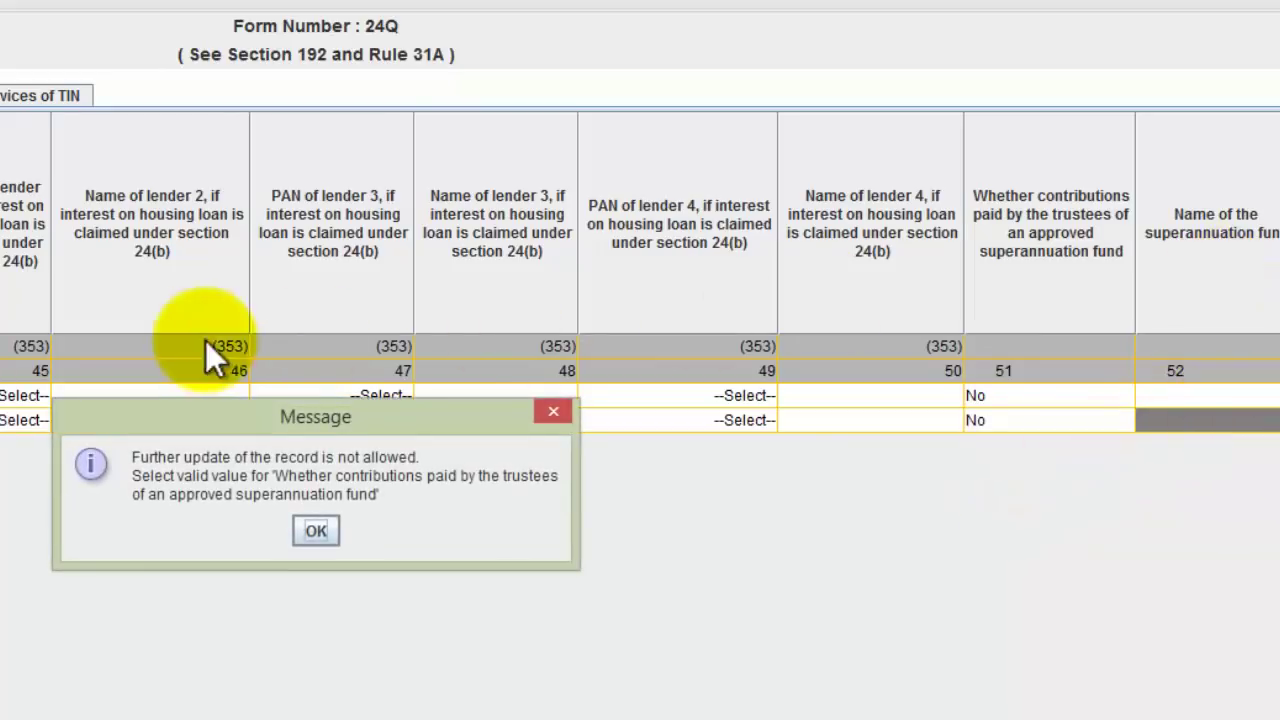
left_click(314, 530)
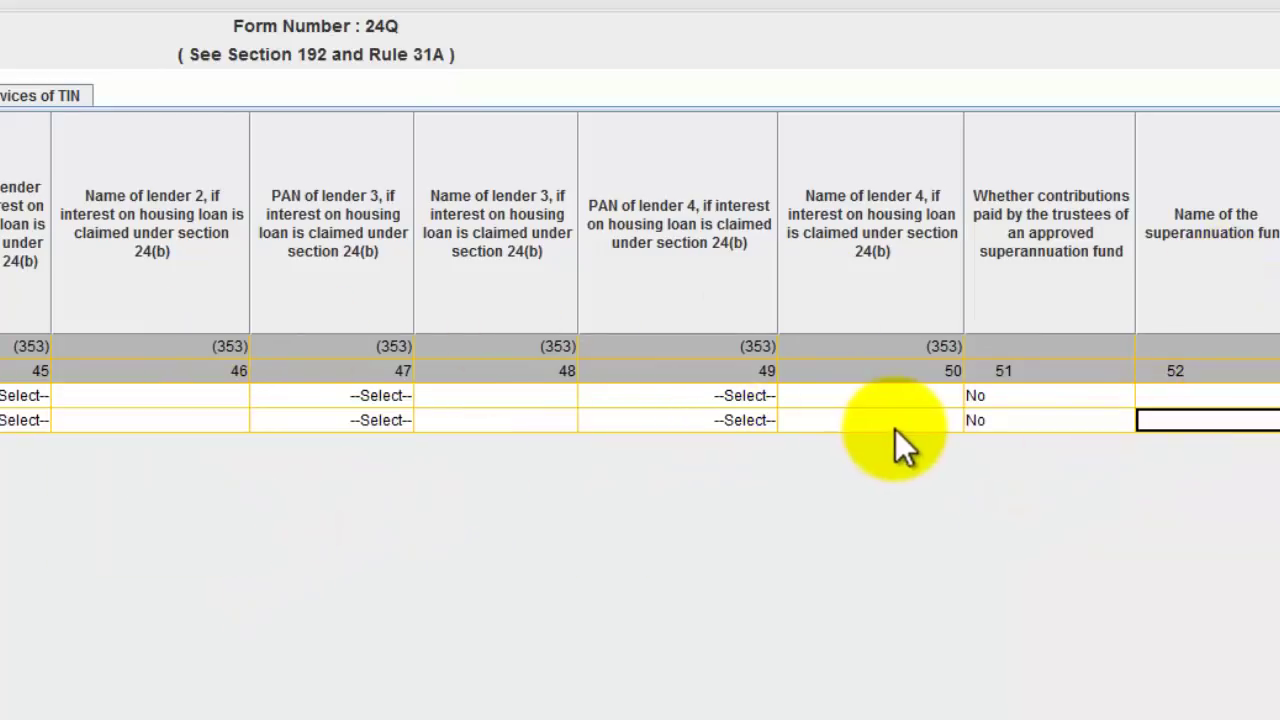
Enter 1163003 as the second salary row's gross salary as per section 17(1).
key("Right")
key("Right")
key("Right")
key("Right")
key("Right")
key("Right")
key("Right")
key("Right")
key("Right")
key("Right")
key("Right")
key("Right")
key("Left")
key("Left")
key("Left")
key("Left")
key("Left")
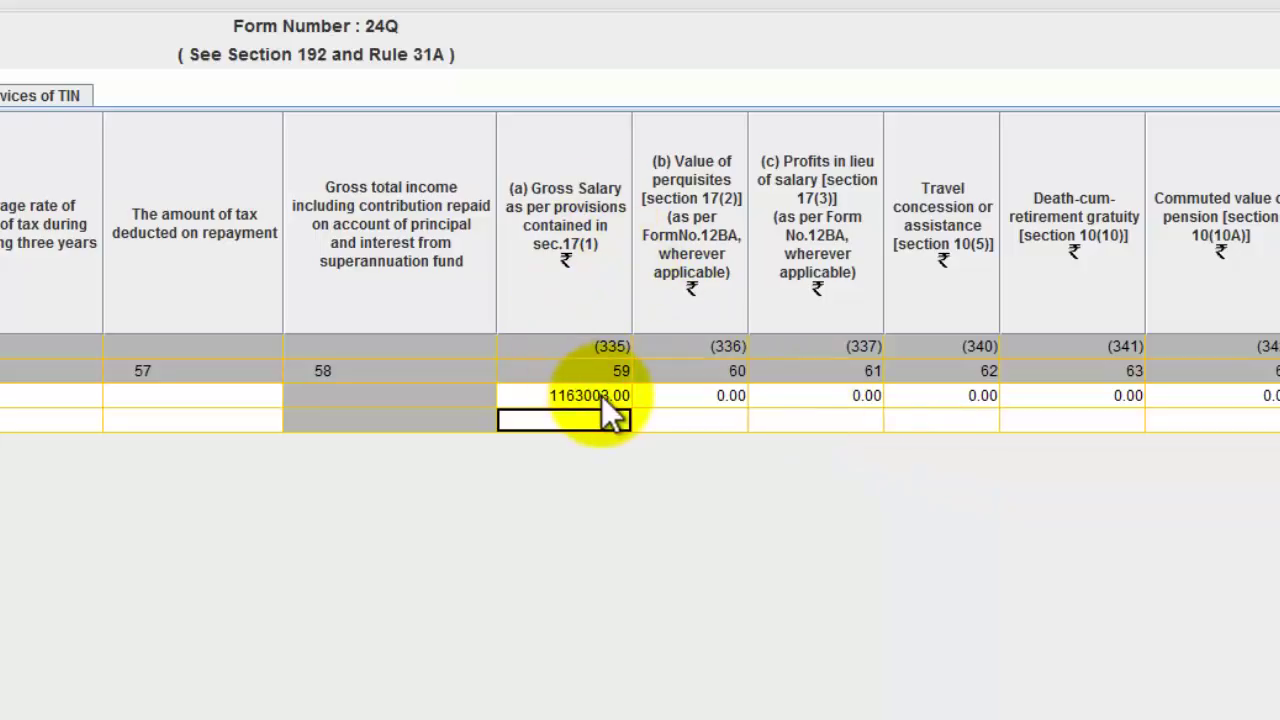
mouse_move(603, 402)
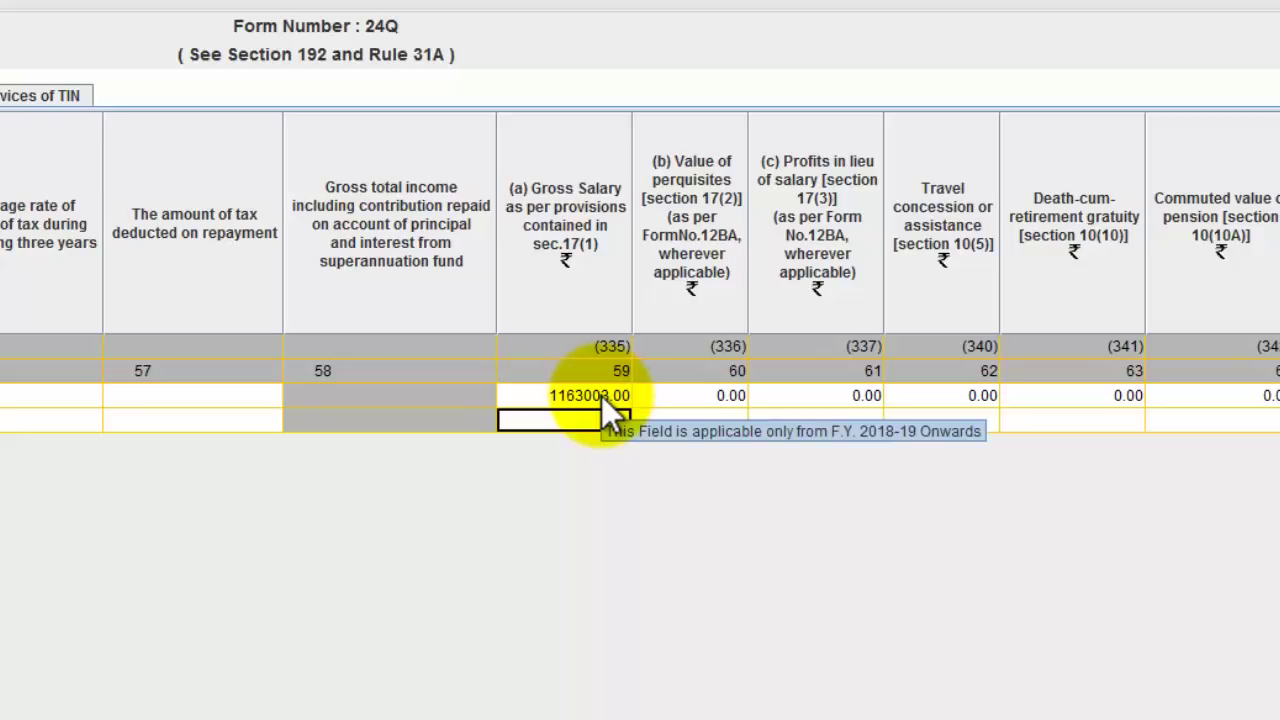
type("1163003")
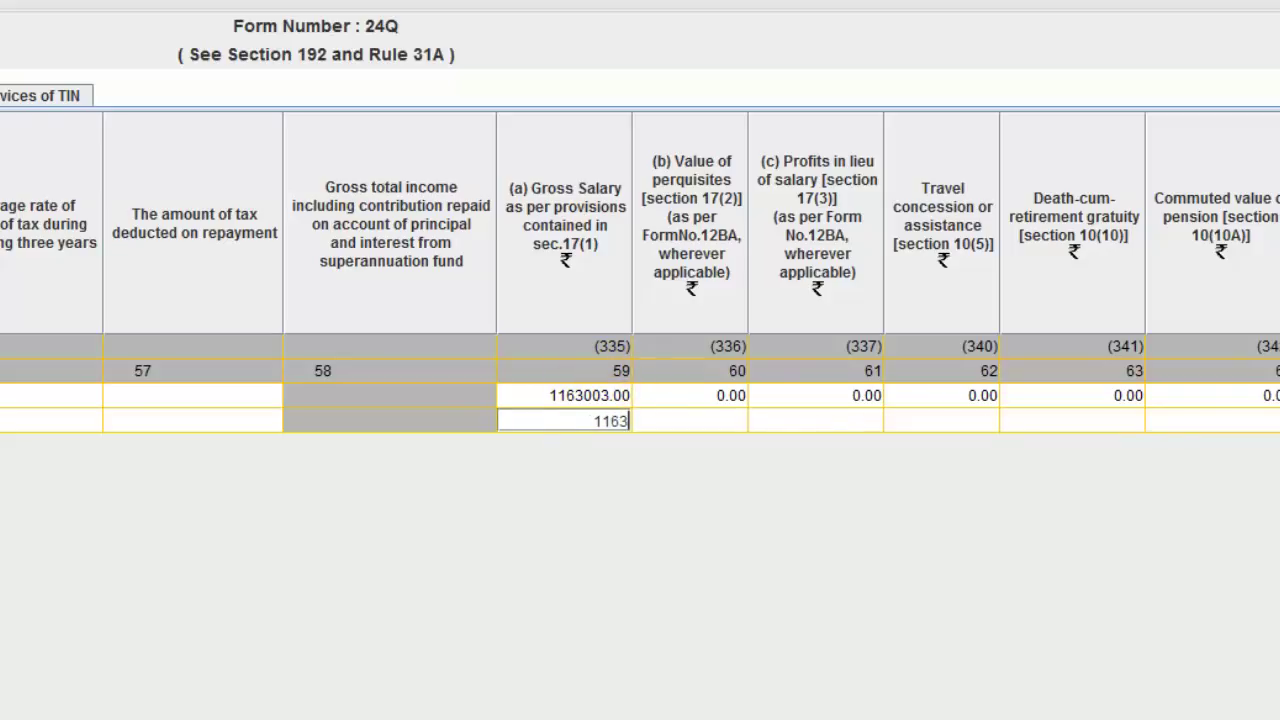
key("Return")
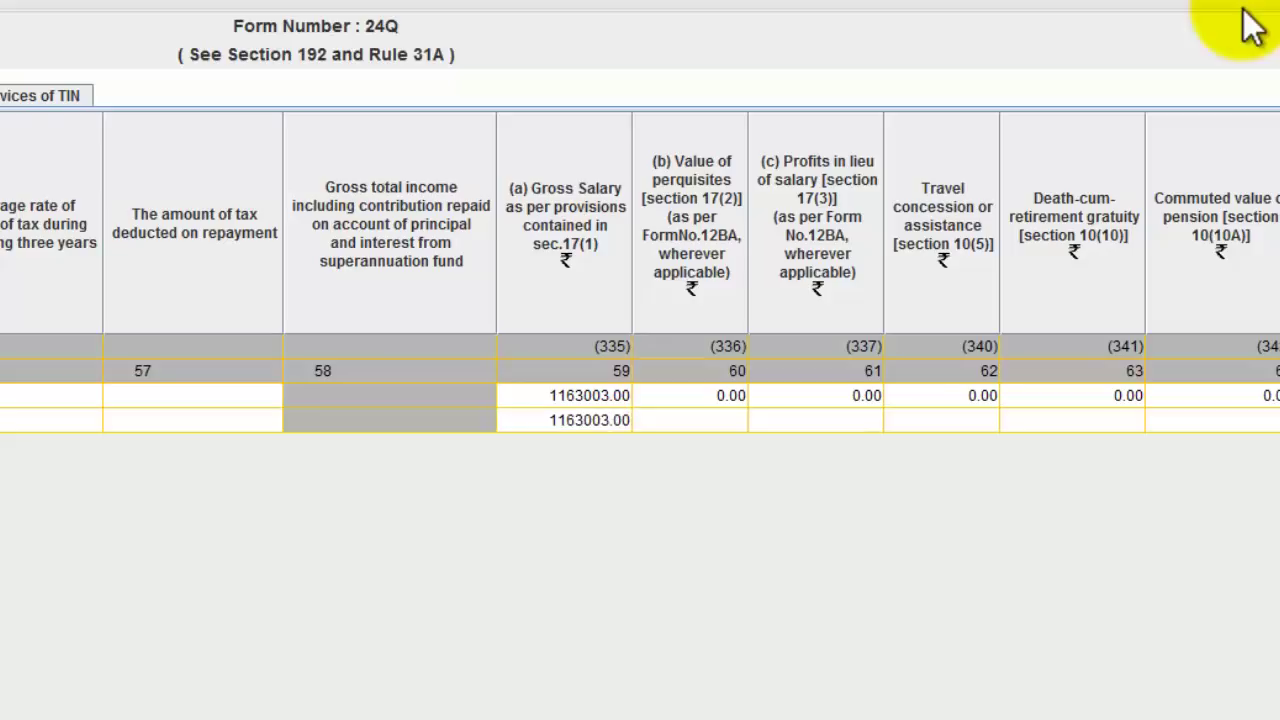
Set the second salary row's value of perquisites under section 17(2) and profits in lieu of salary under section 17(3) to 0.
left_click(706, 415)
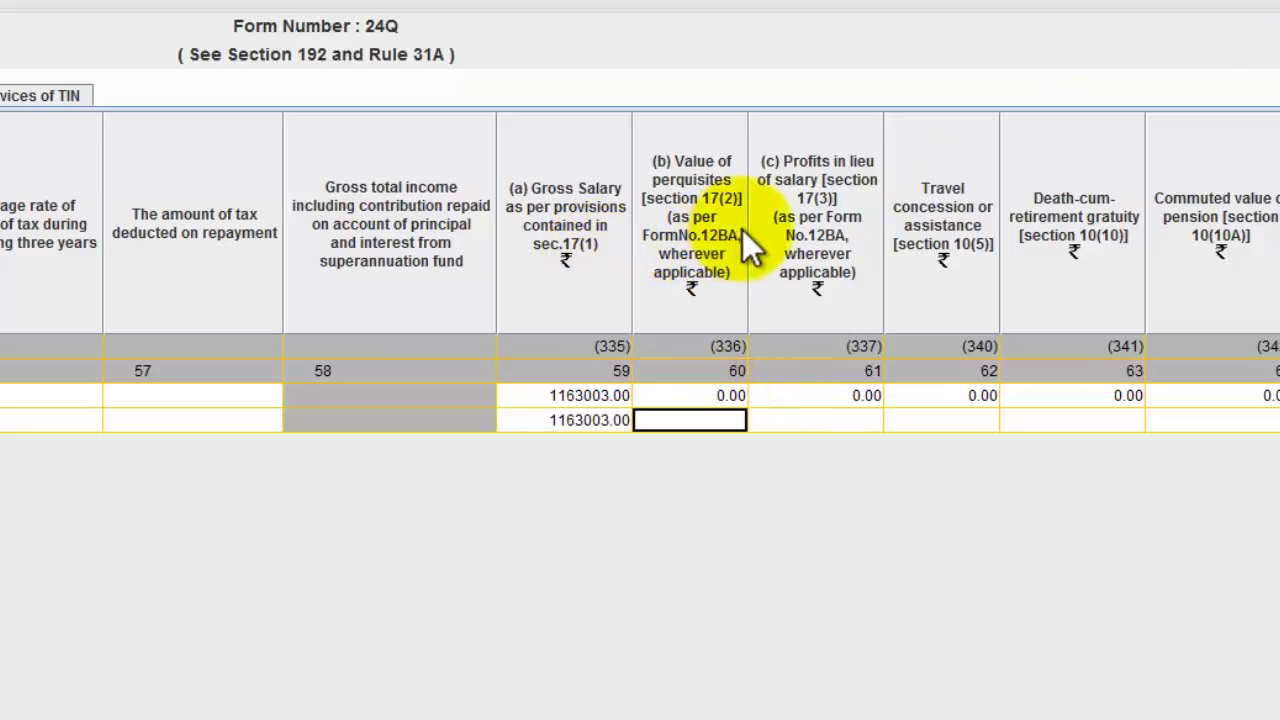
type("0")
key("Return")
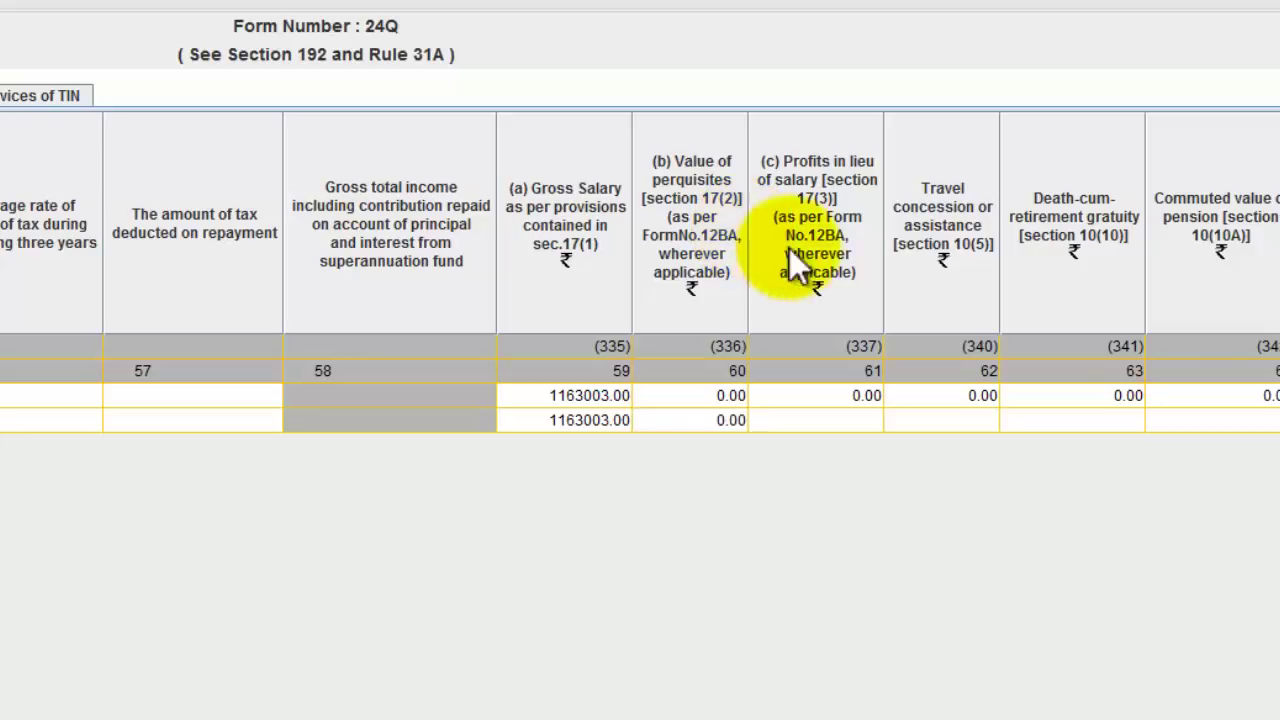
left_click(850, 424)
type("0")
key("Return")
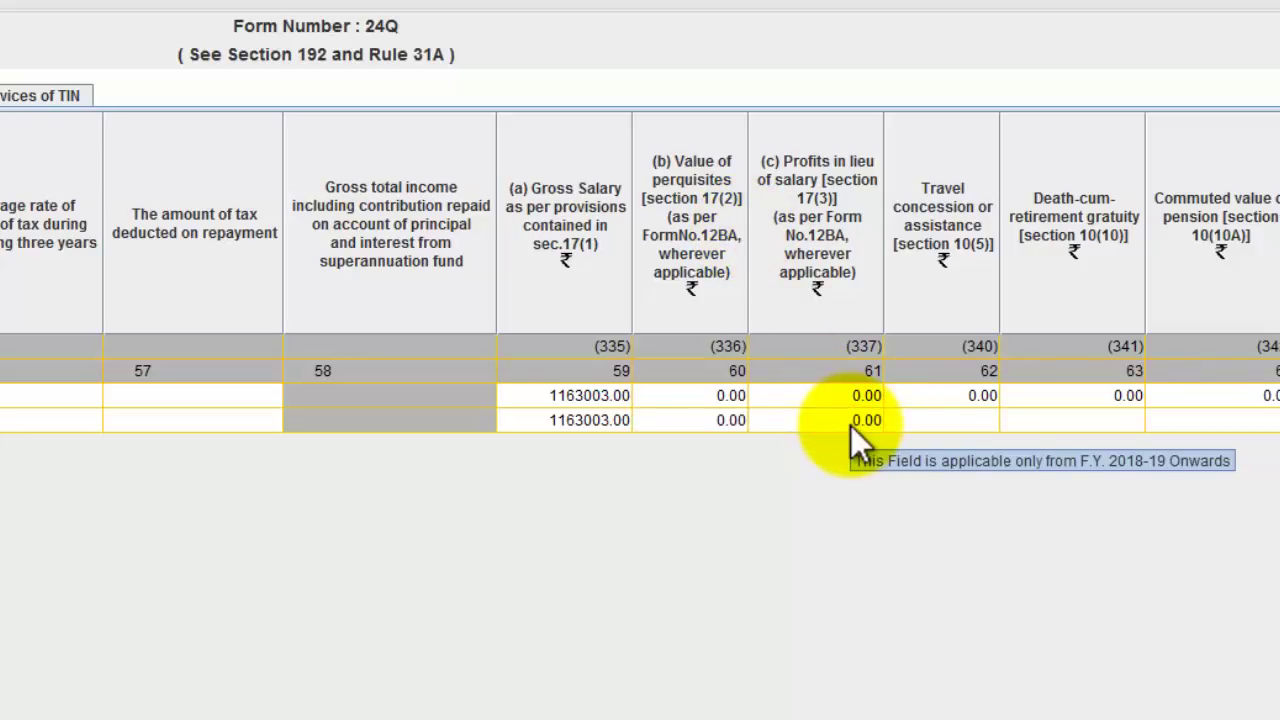
Set the second salary row's travel concession under section 10(5) and death-cum-retirement gratuity under section 10(10) to 0.
left_click(952, 420)
type("0")
key("Return")
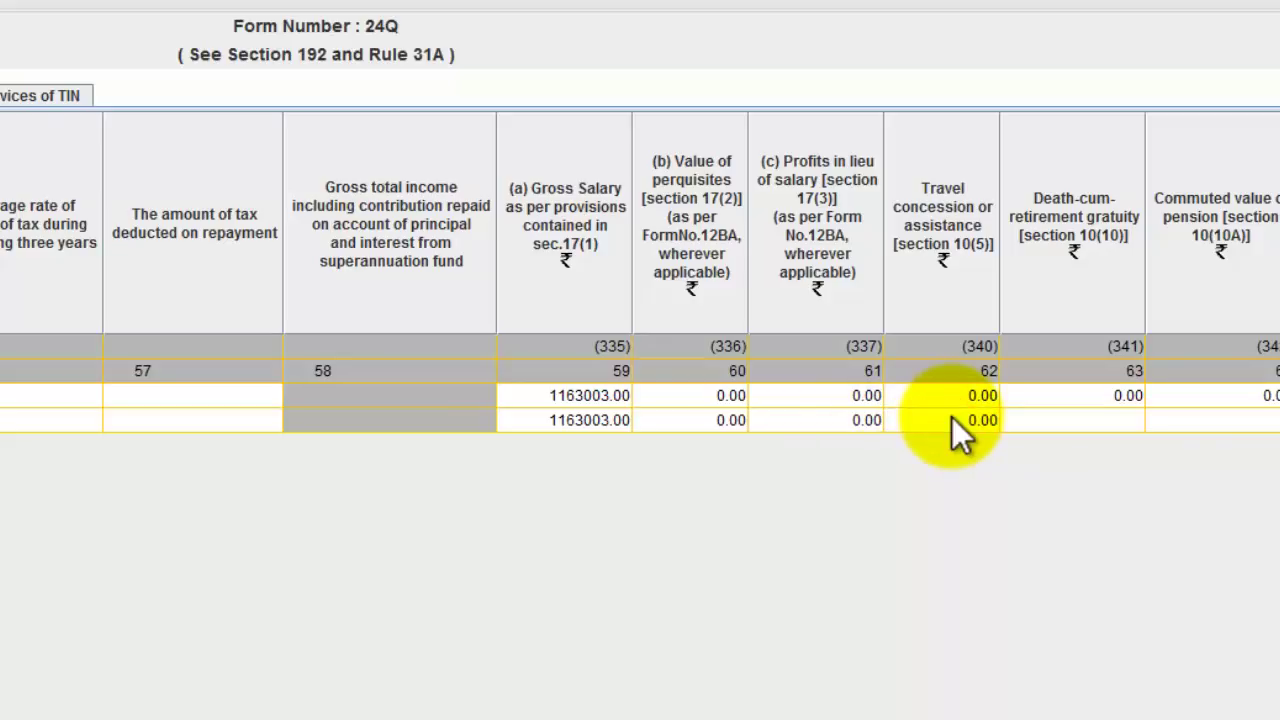
left_click(1020, 420)
type("0")
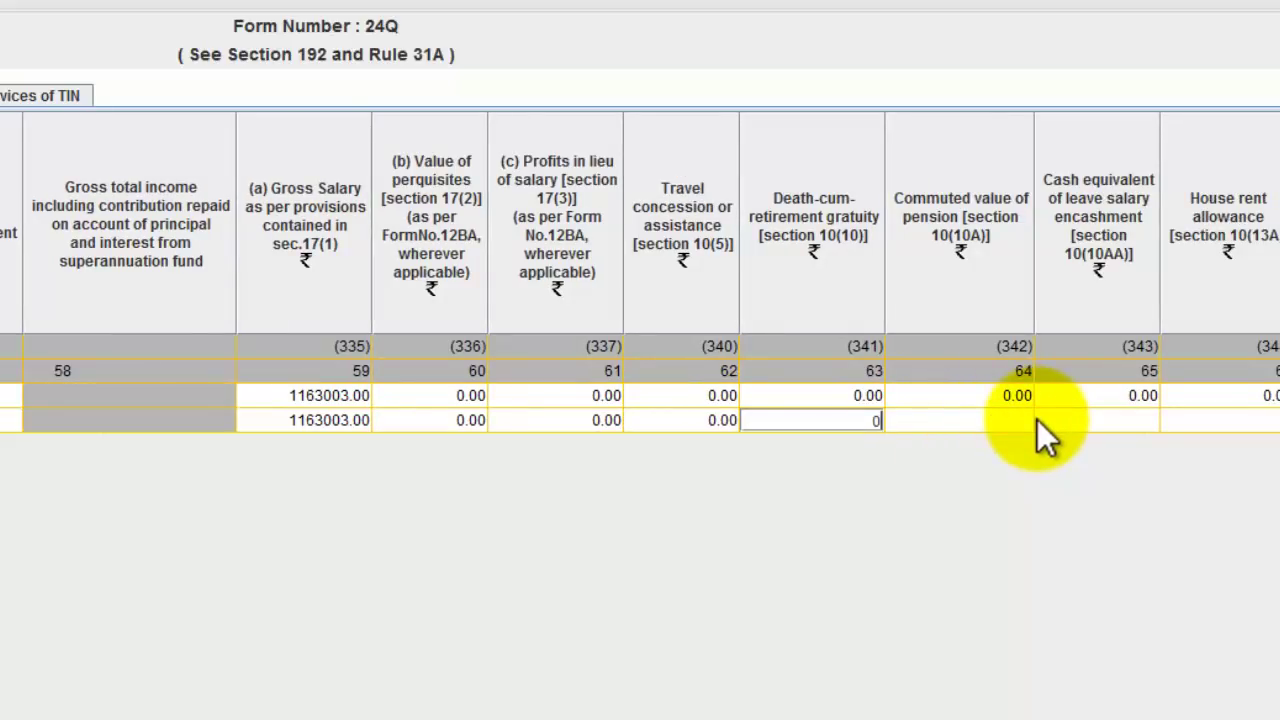
key("Return")
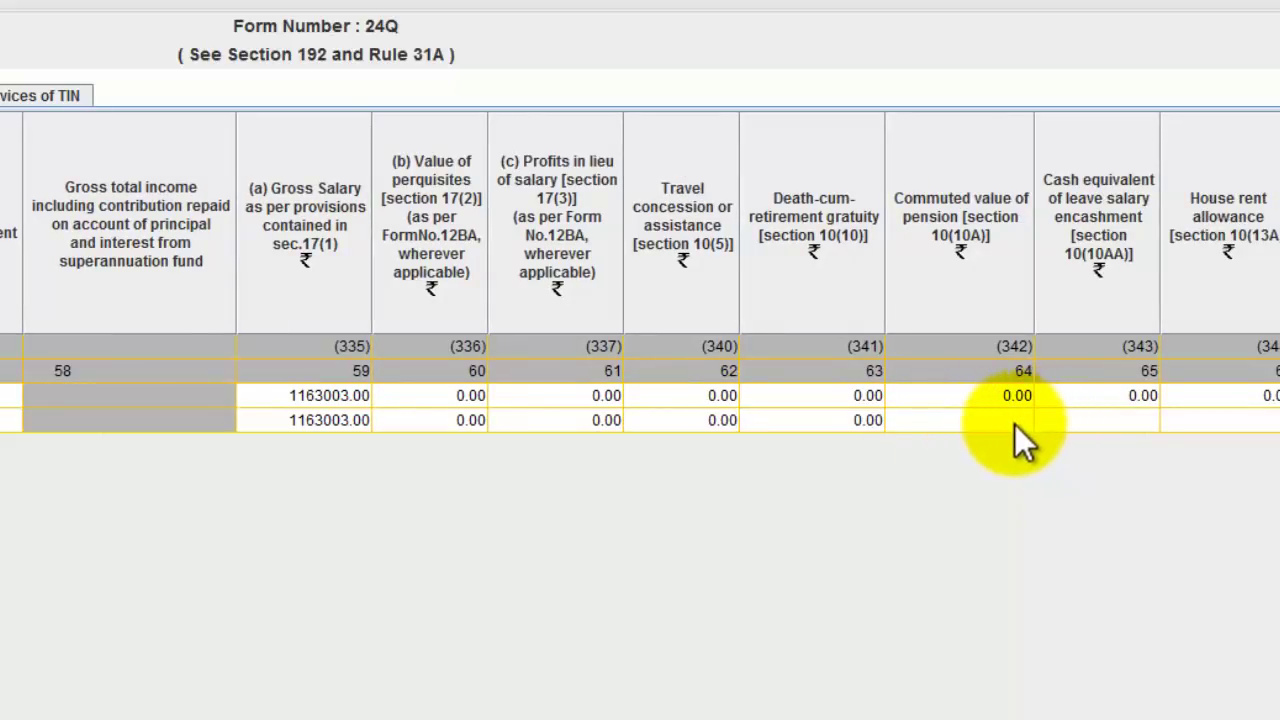
Set the second salary row's commuted value of pension and cash equivalent of leave salary encashment to 0.
left_click(1000, 421)
type("0")
key("Return")
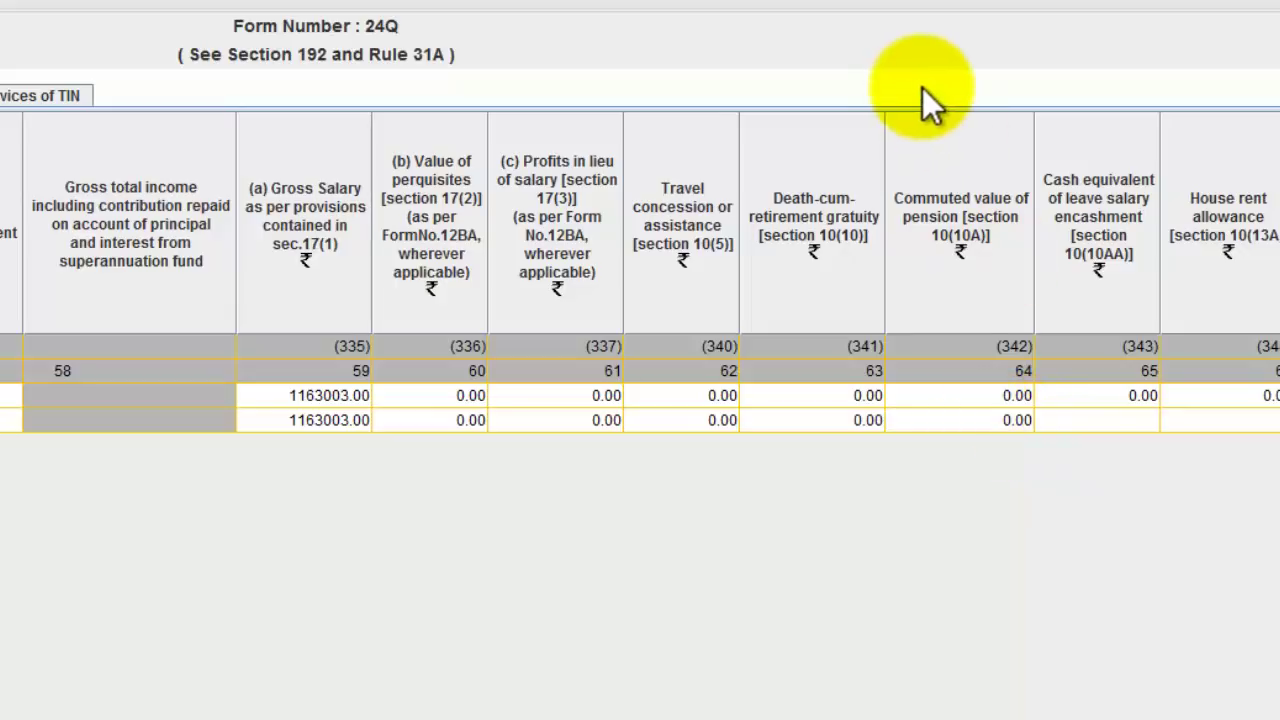
left_click(1123, 421)
type("0")
key("Return")
key("Tab")
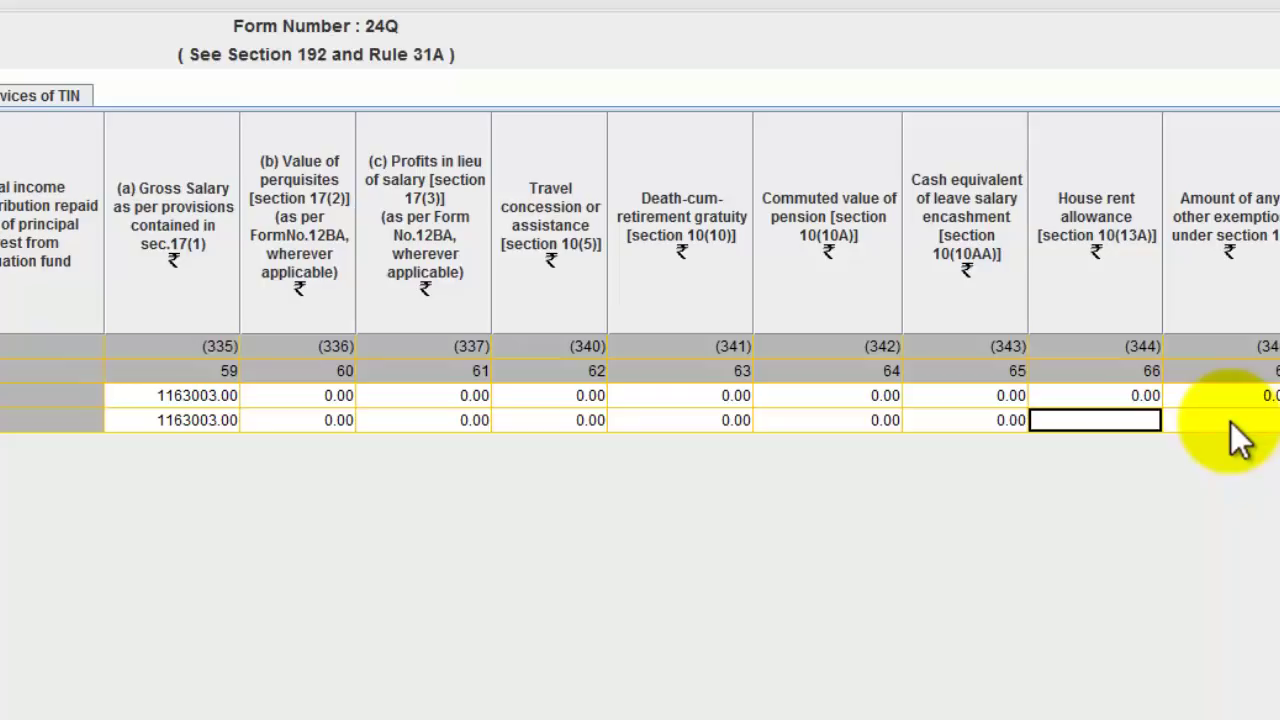
Set the second salary row's house rent allowance under section 10(13A) and any other exemption under section 10 to 0.
type("0")
key("Tab")
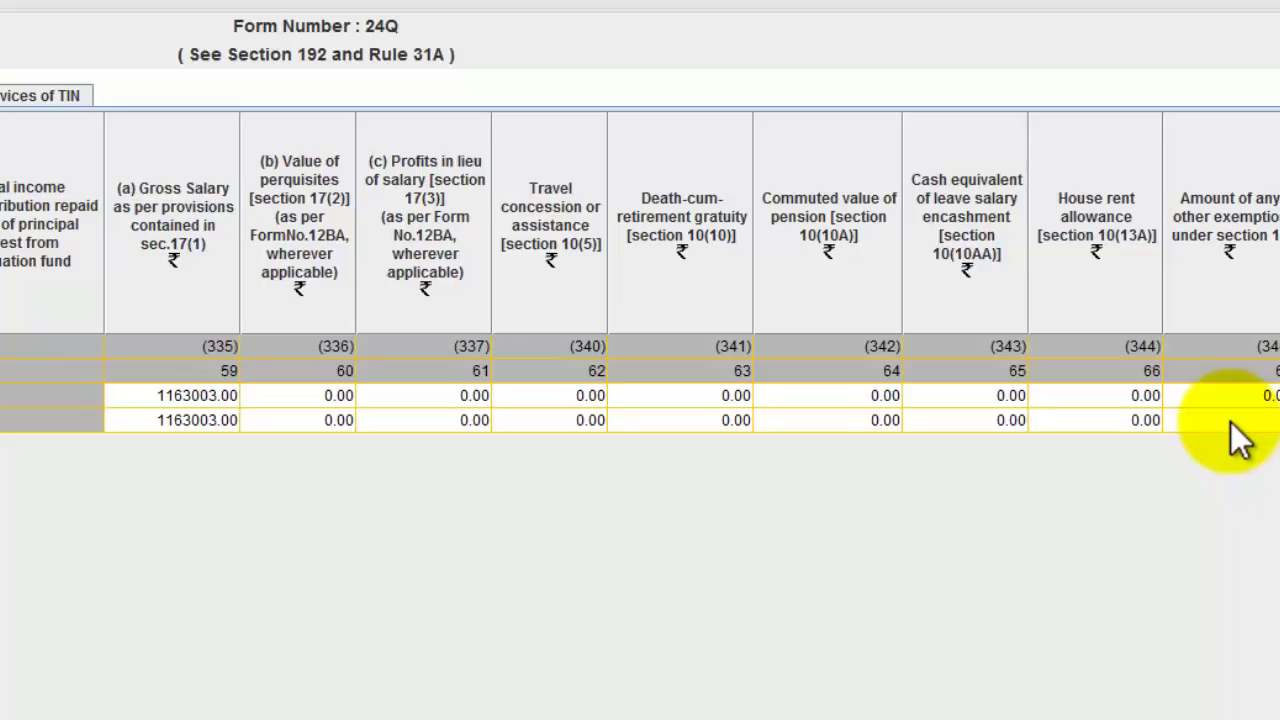
left_click(1131, 421)
key("Tab")
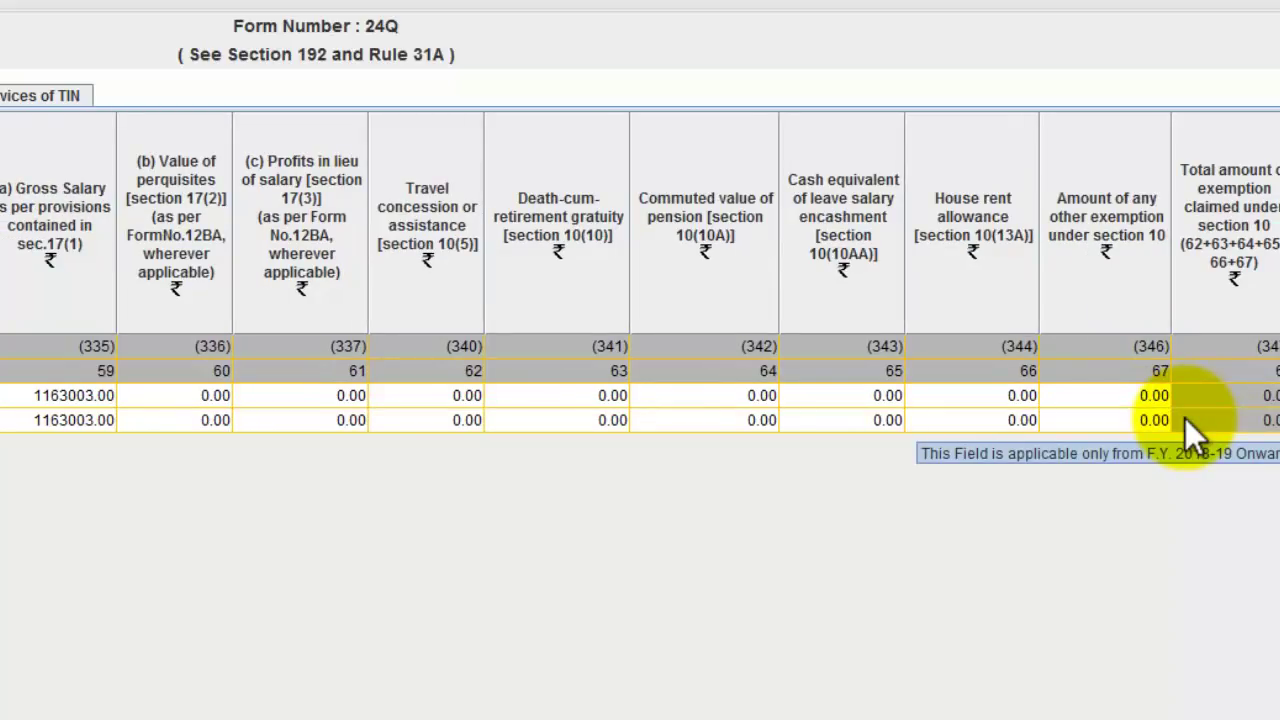
key("Tab")
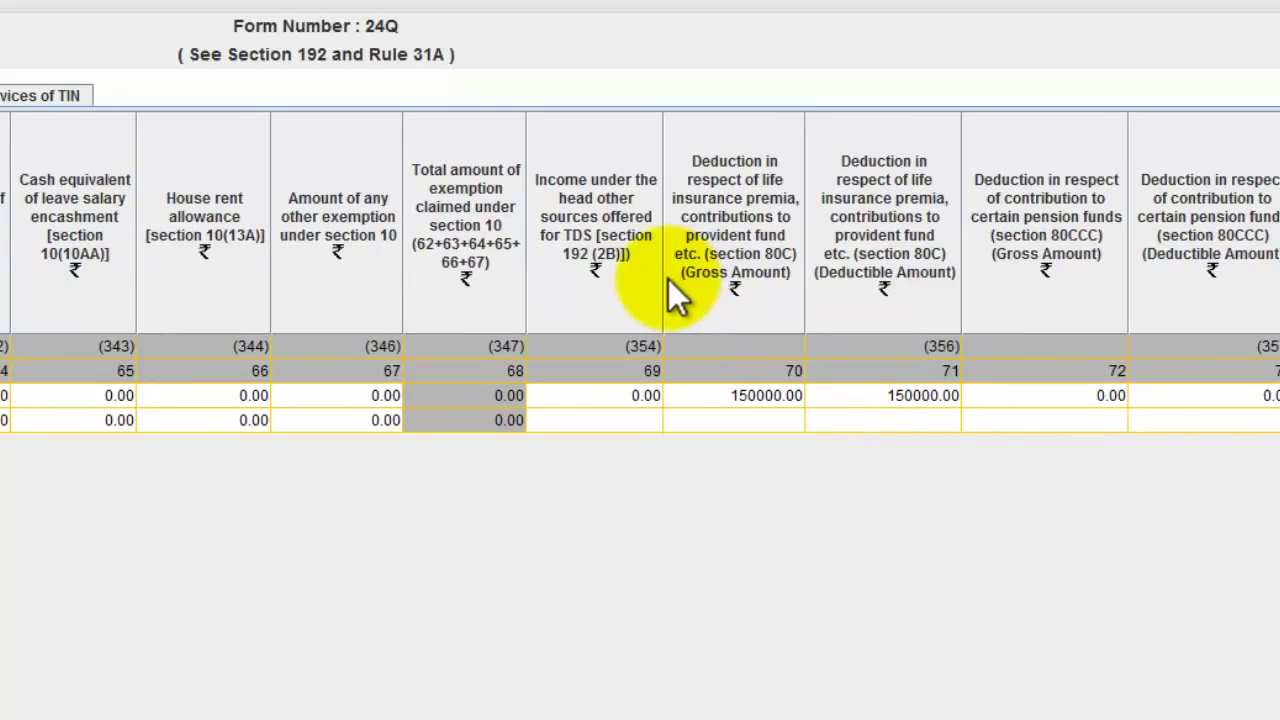
Set the second salary row's income from other sources offered for TDS under section 192(2B) to 0.
left_click(602, 421)
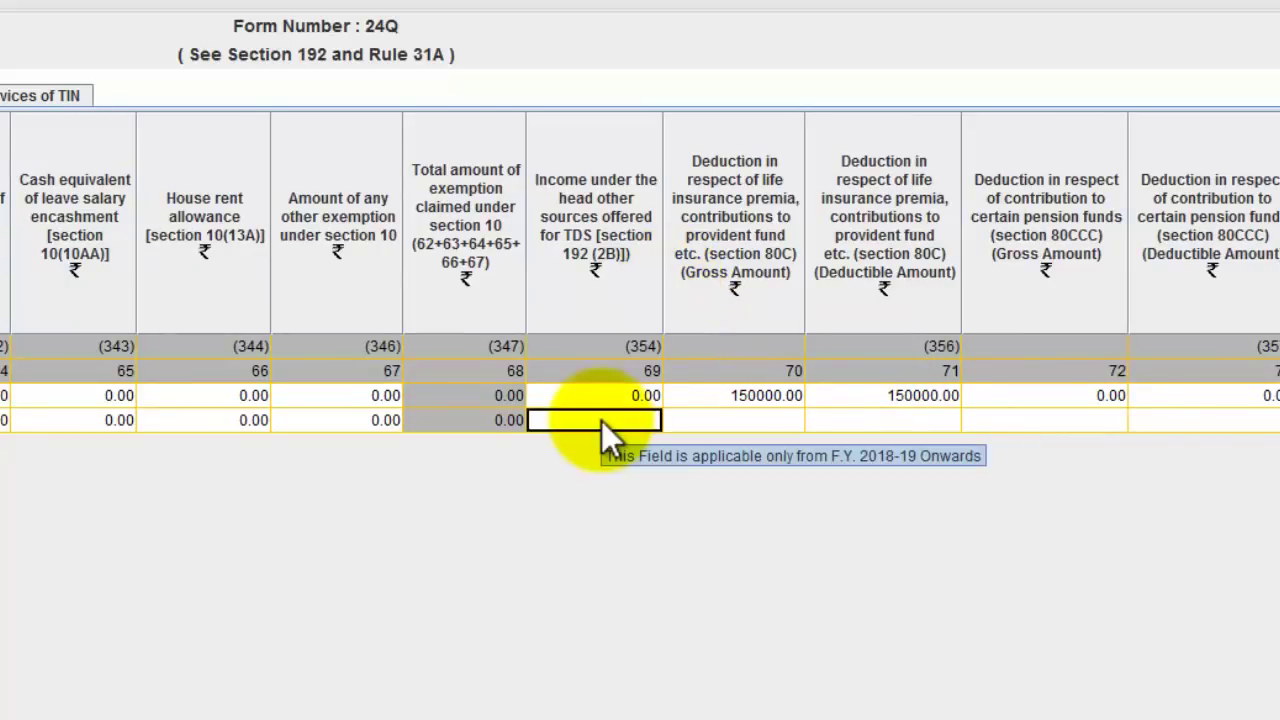
type("0")
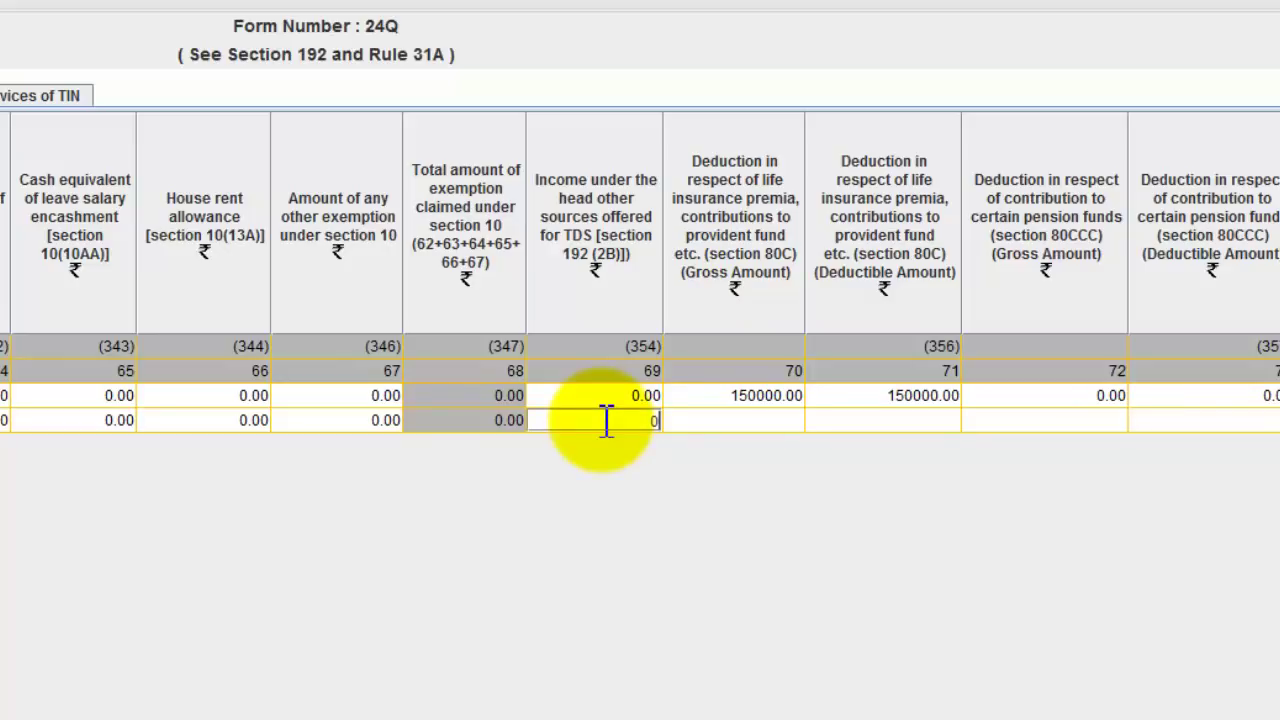
key("Return")
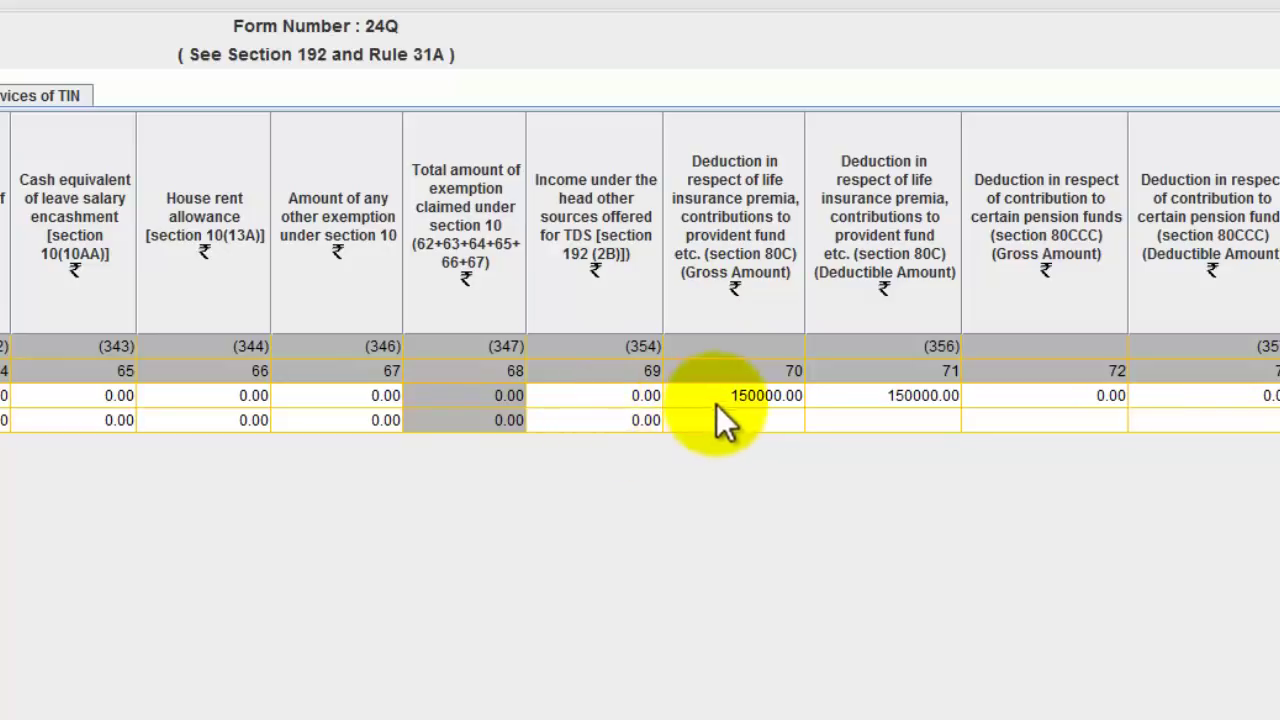
Enter 200000 as the gross amount and 150000 as the deductible amount of the second salary row's section 80C deduction.
left_click(741, 418)
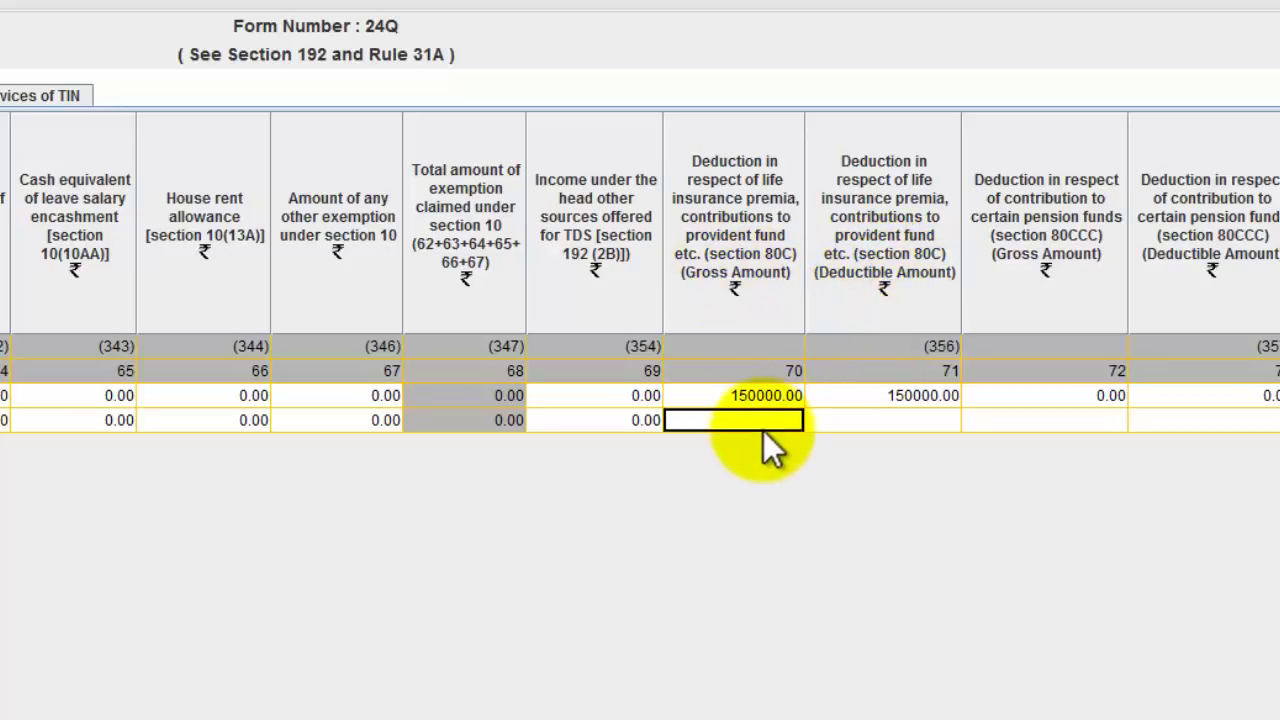
mouse_move(764, 434)
type("200000")
key("Return")
left_click(890, 412)
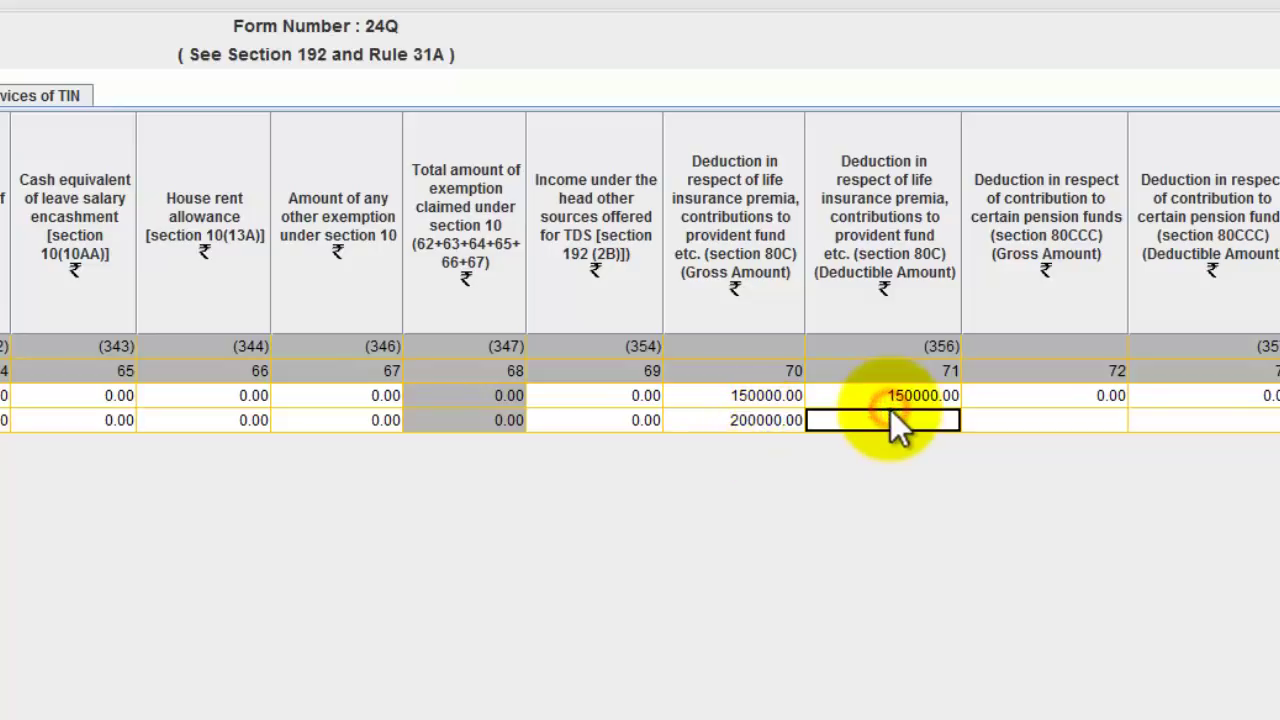
type("150")
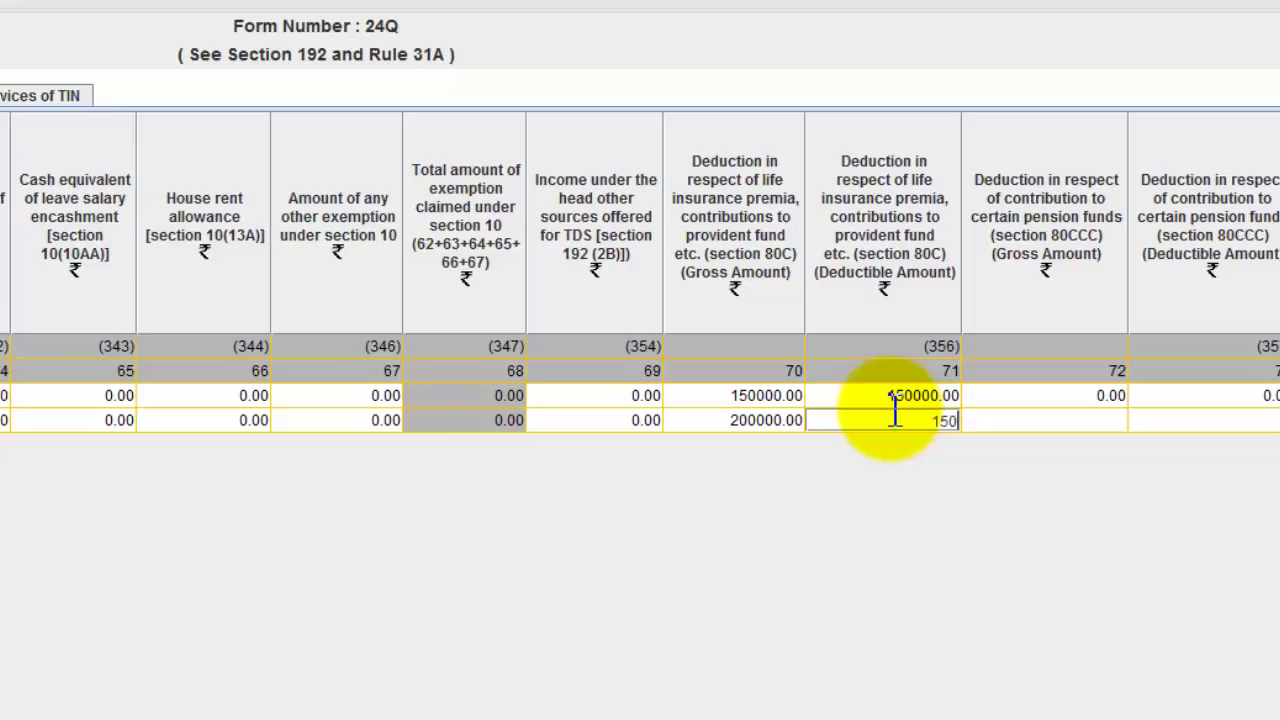
type("0000")
key("Return")
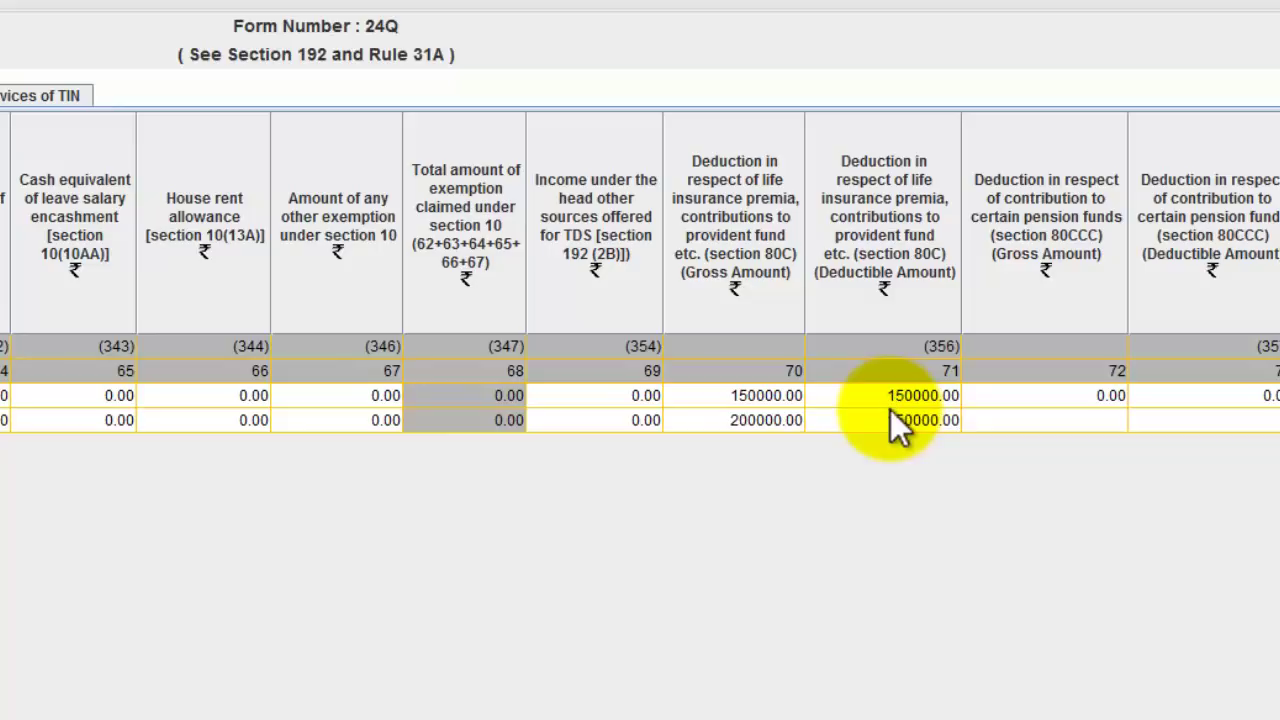
left_click(769, 420)
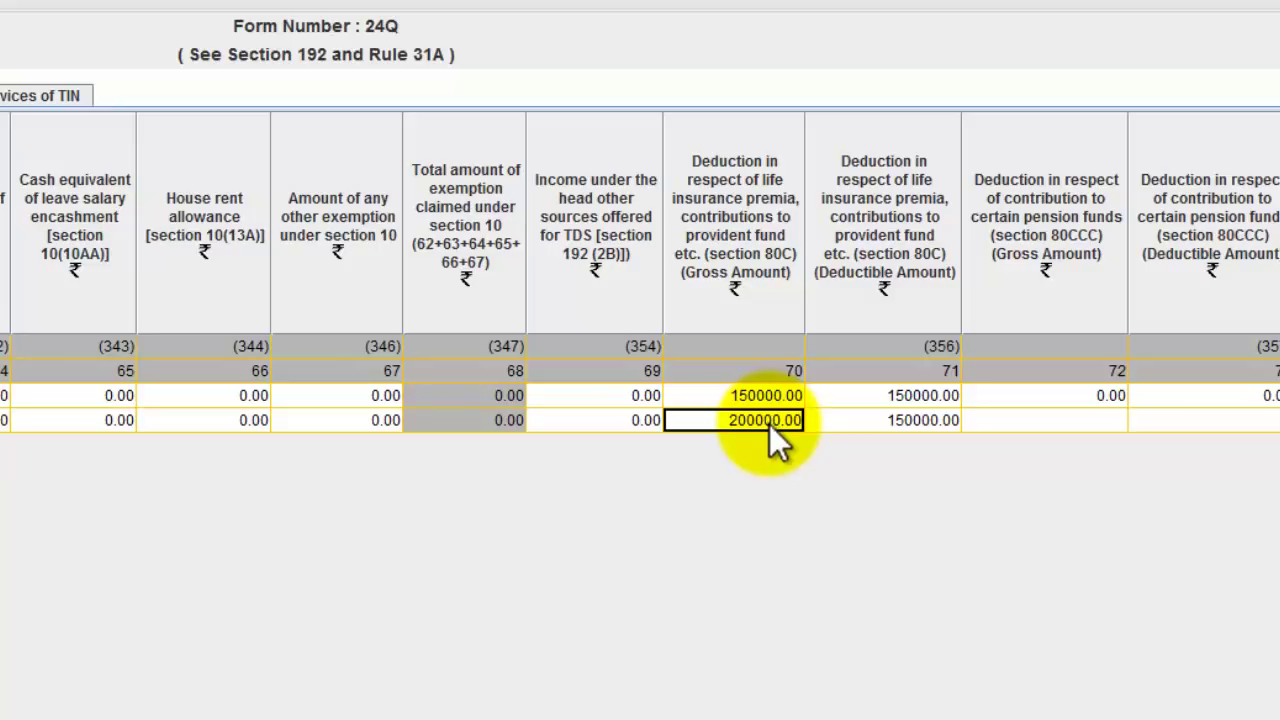
left_click(951, 421)
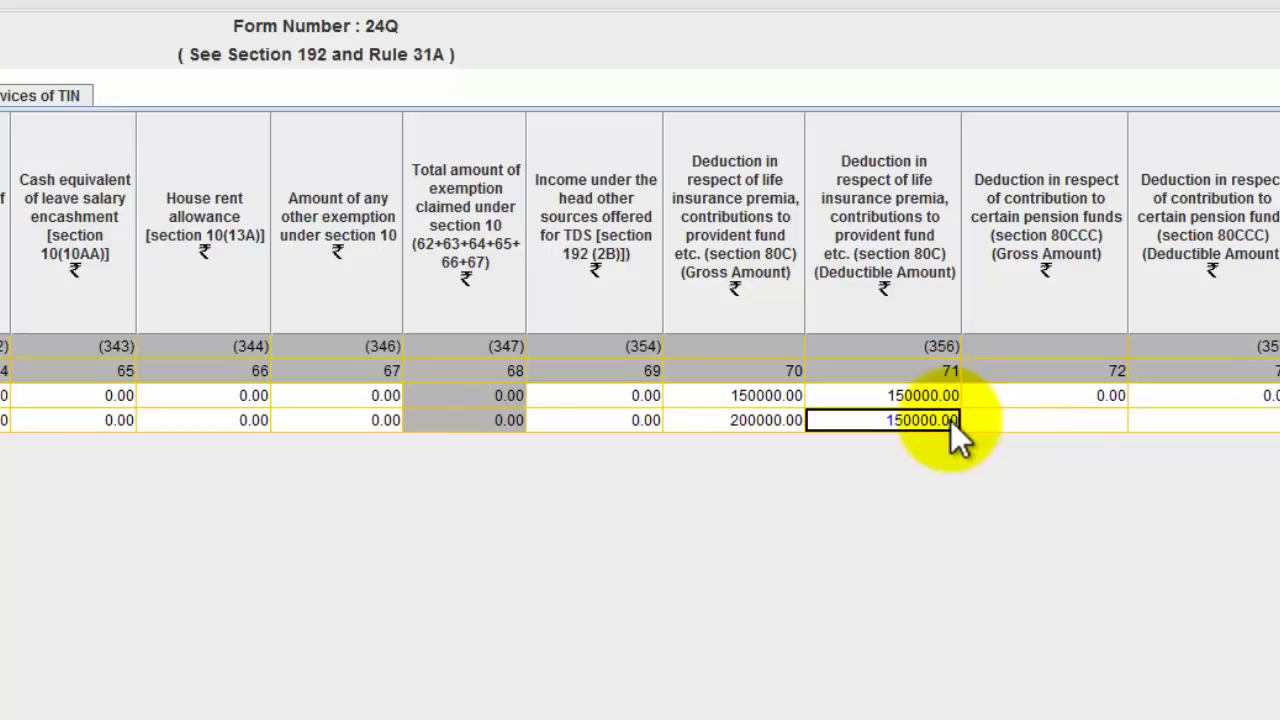
Set the second salary row's section 80CCC gross and deductible amounts for pension fund contribution to 0.
key("Tab")
key("Tab")
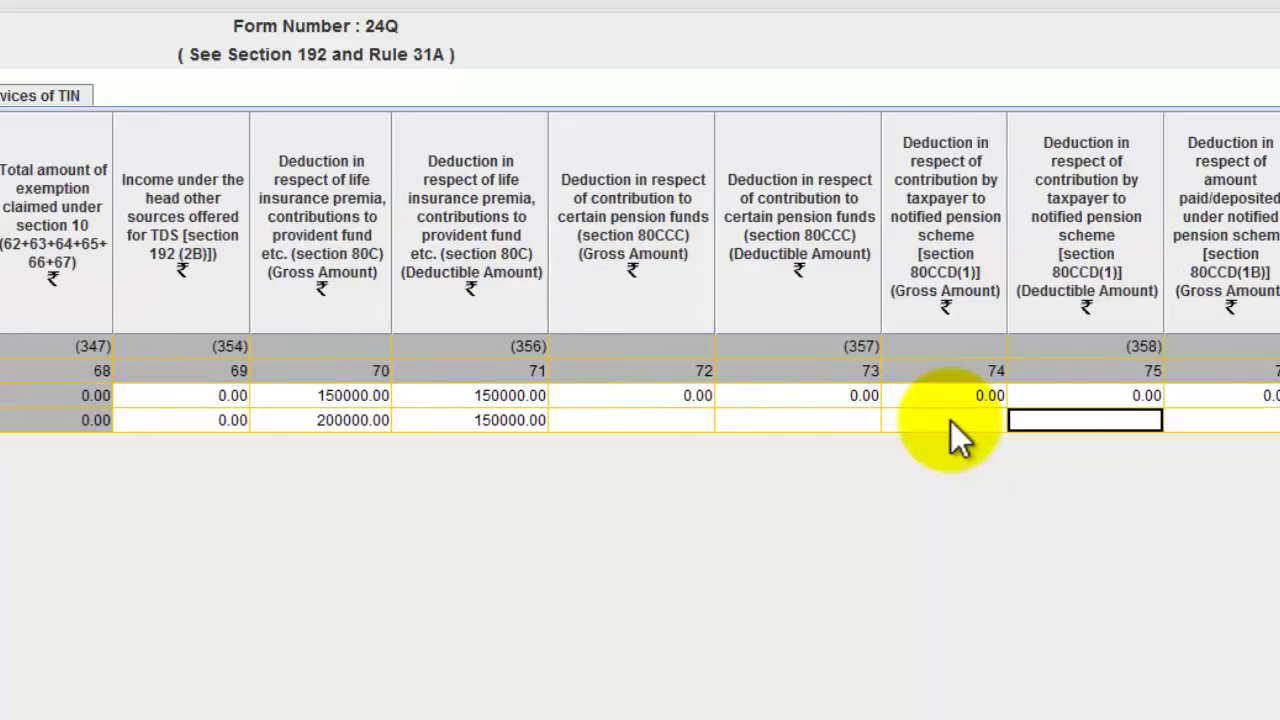
key("Left")
key("Left")
key("Left")
key("Right")
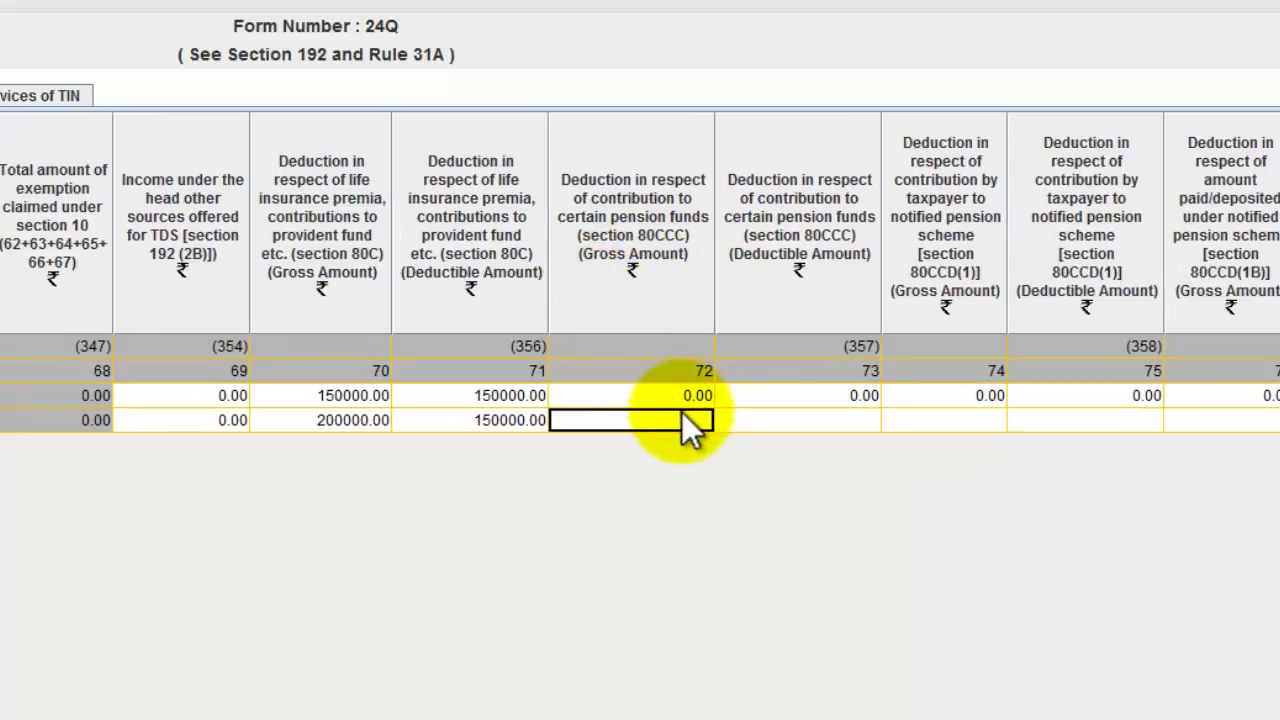
type("0")
key("Return")
left_click(843, 417)
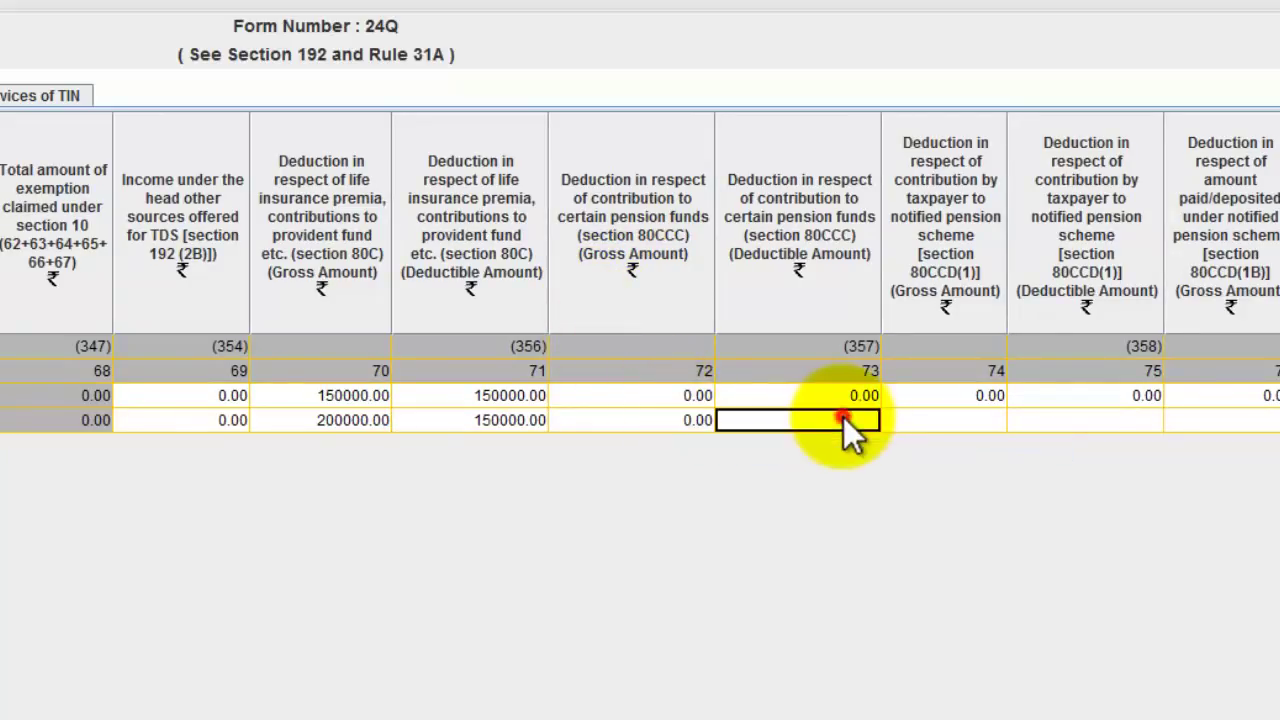
type("0")
key("Return")
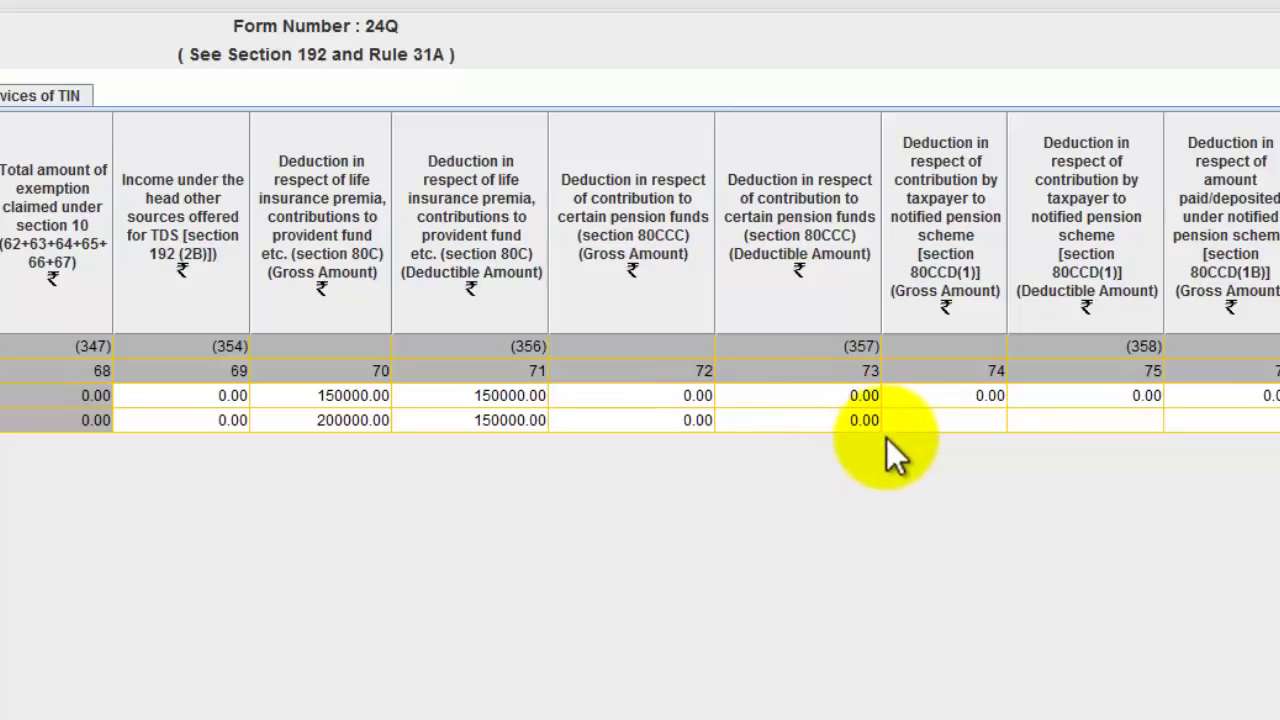
Set the gross amount of the second salary row's taxpayer pension scheme contribution under section 80CCD(1) to 0.
left_click(955, 419)
key("Right")
key("Right")
key("Right")
key("Right")
key("Right")
key("Left")
key("Left")
key("Left")
key("Left")
key("Left")
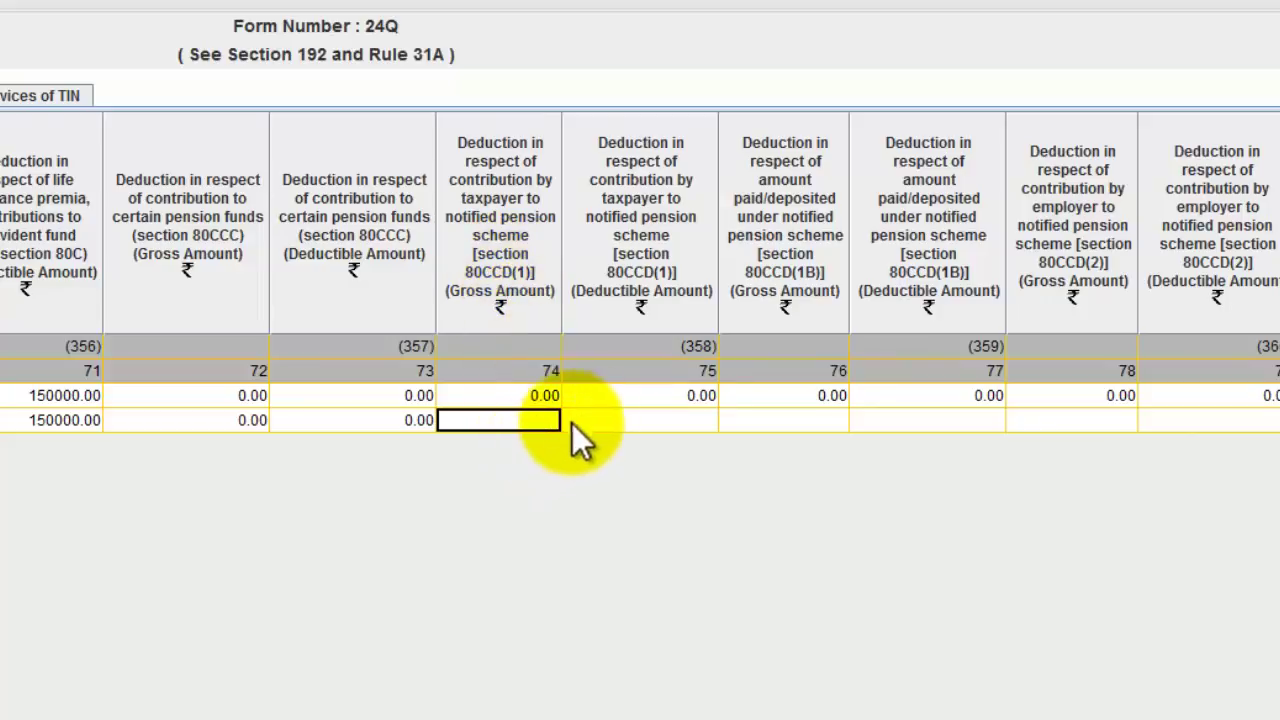
left_click(643, 423)
left_click(499, 418)
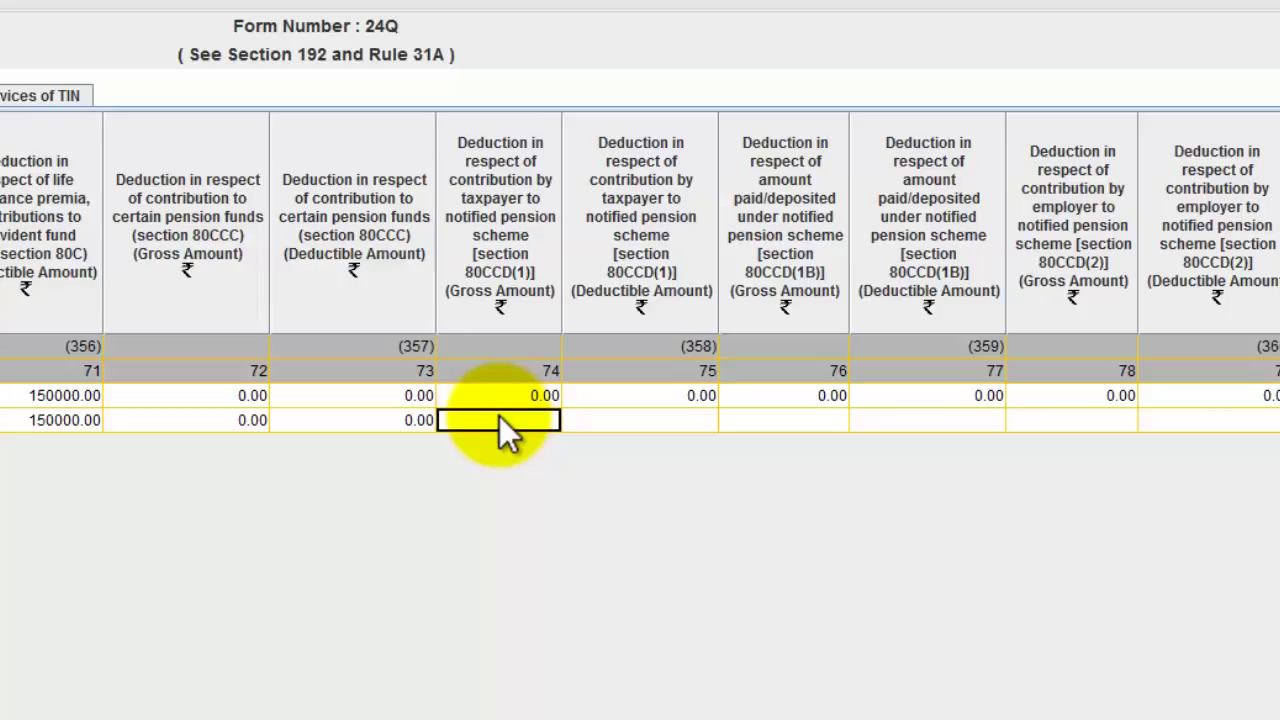
type("0")
key("Return")
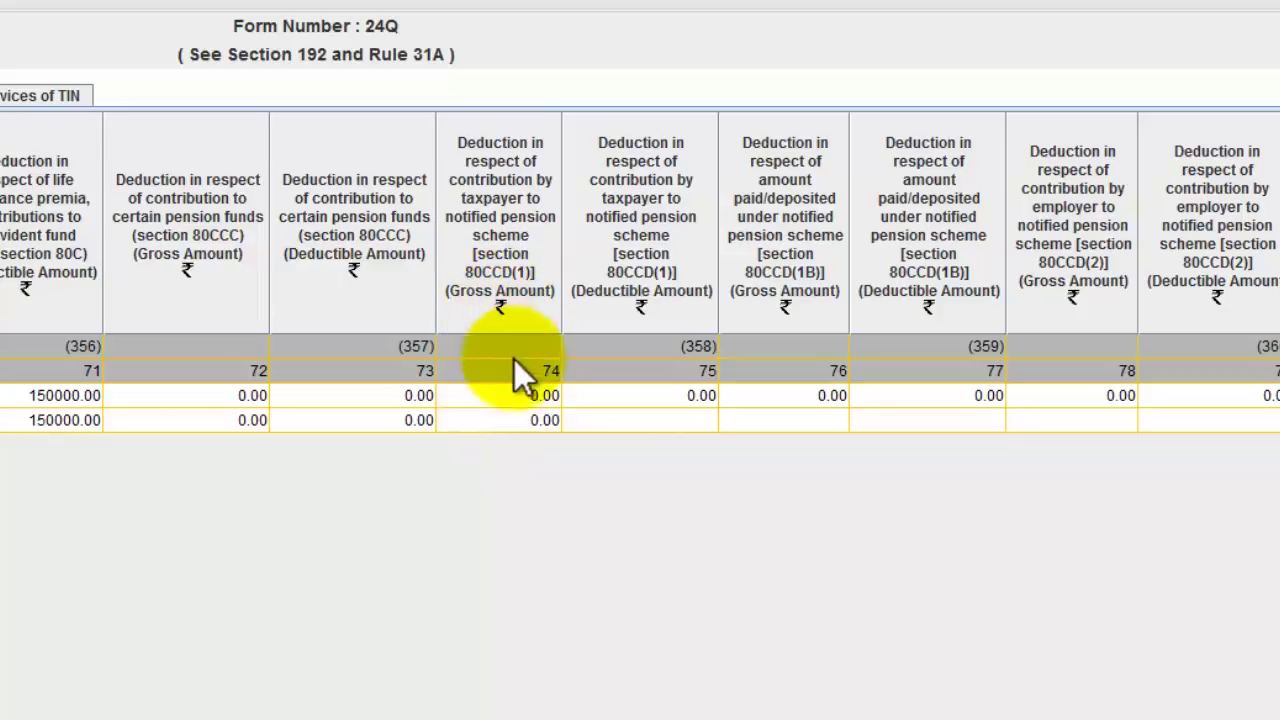
Enter 75000 as the gross and deductible amounts of the second salary row's section 80CCD(1) deduction.
left_click(526, 412)
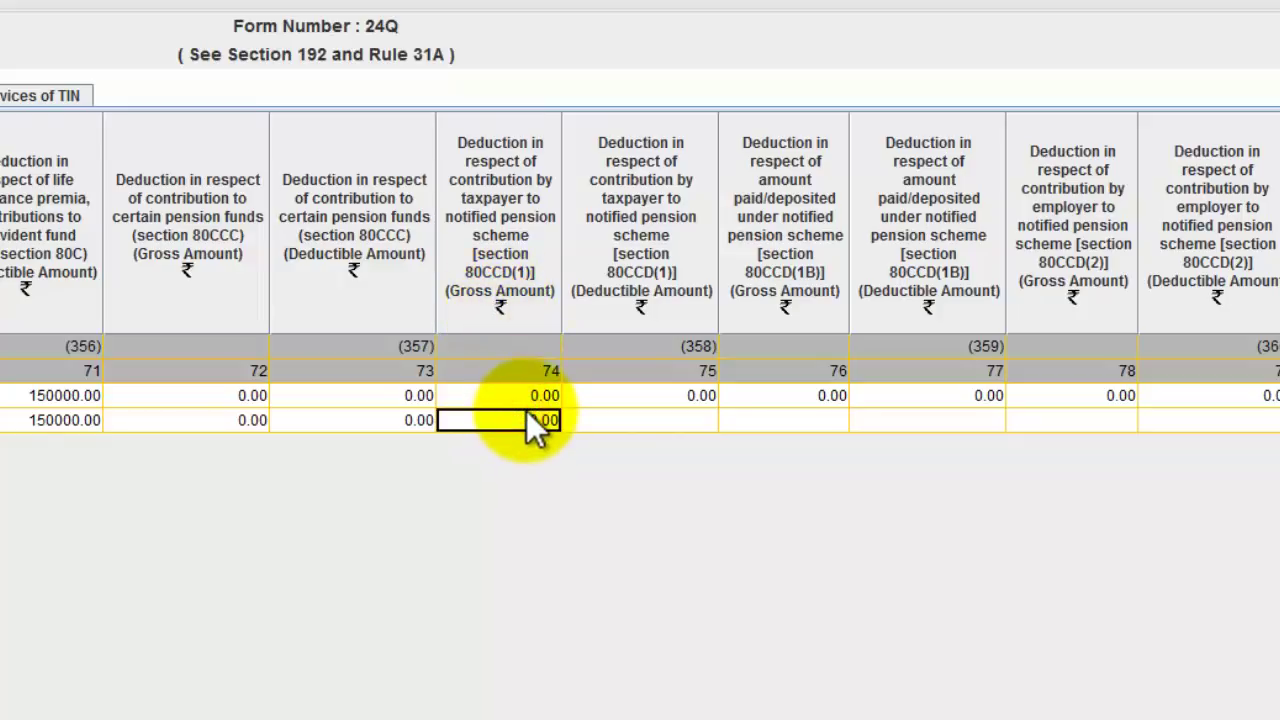
type("7500")
key("Return")
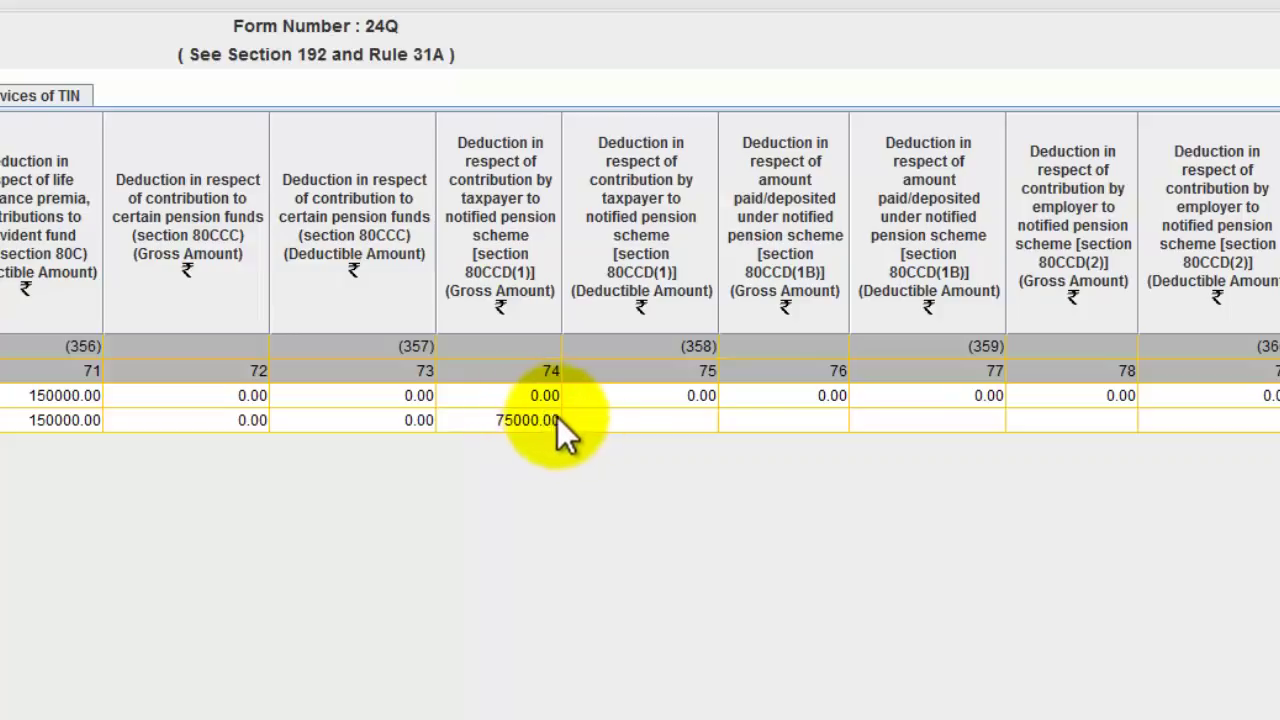
left_click(672, 424)
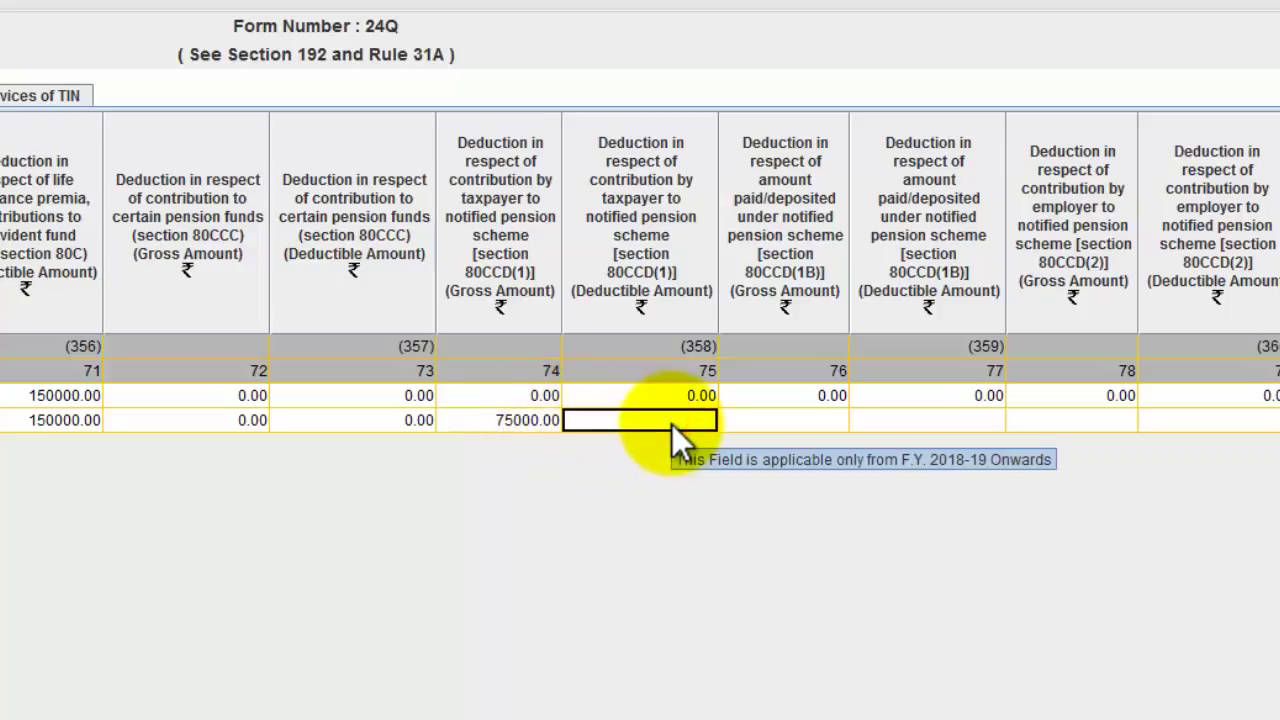
type("7500")
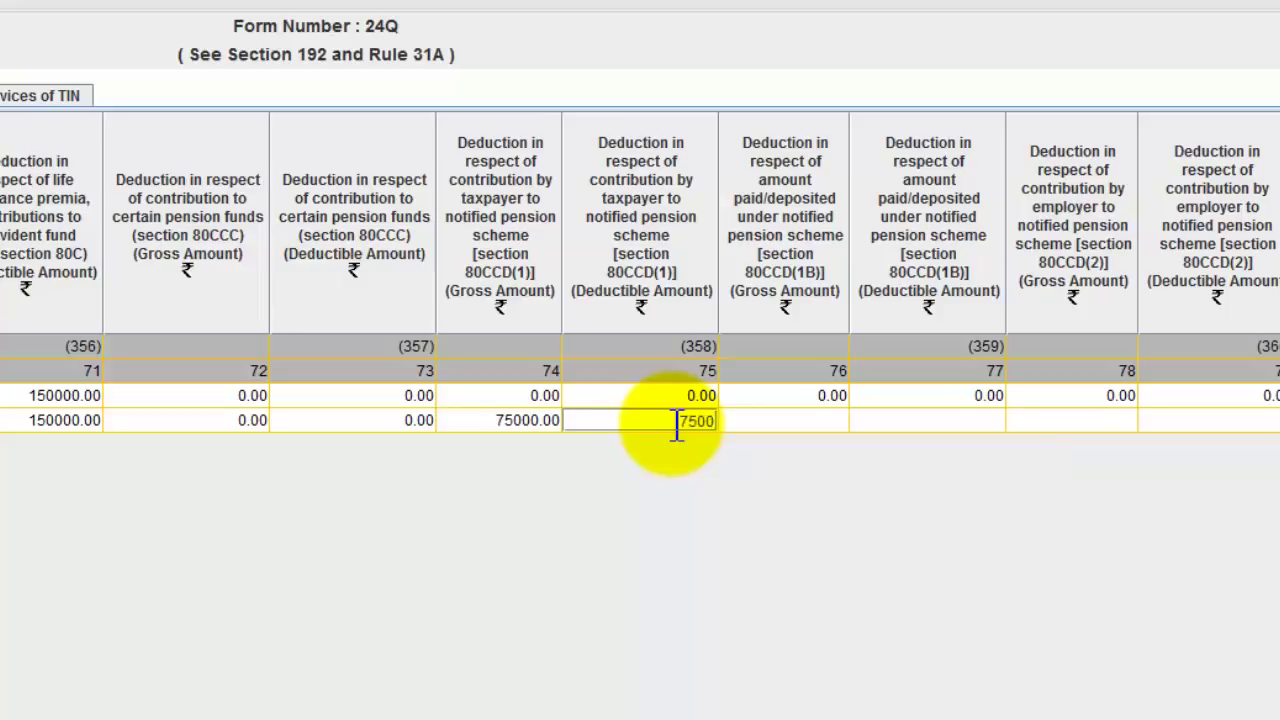
key("BackSpace")
key("BackSpace")
key("BackSpace")
type("5000")
key("Return")
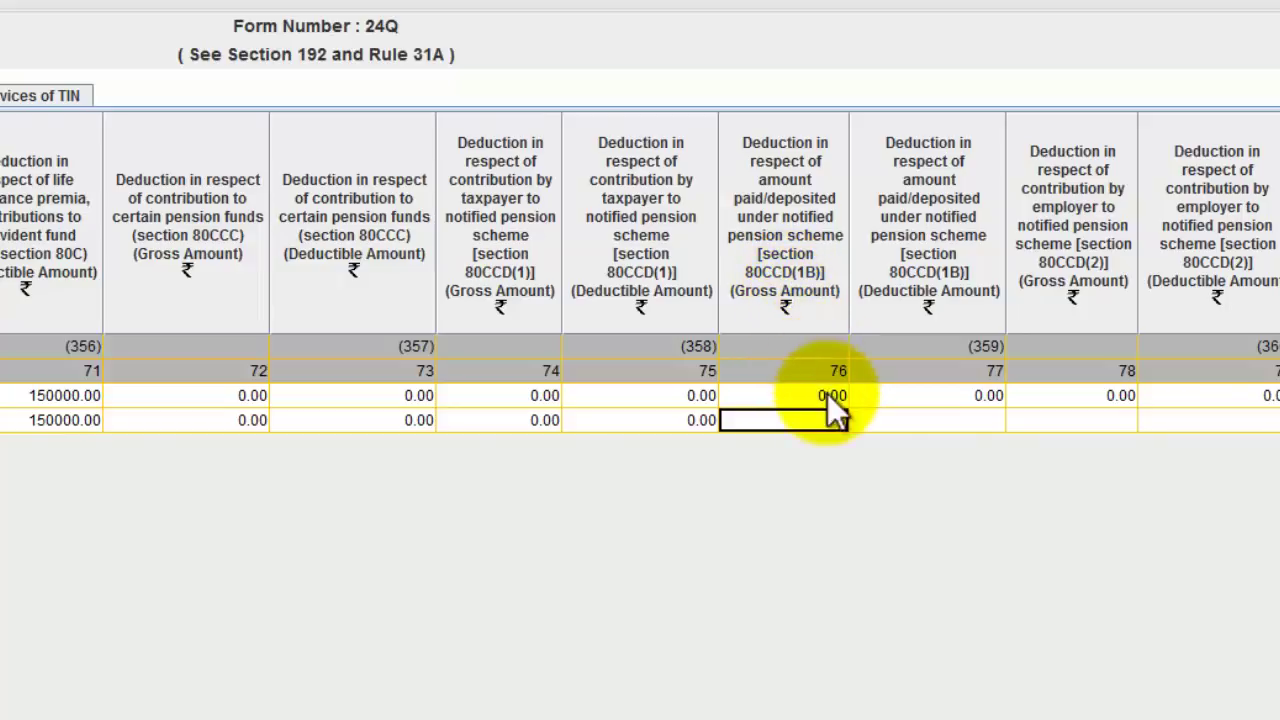
Enter 50000 as the gross and deductible amounts of the second salary row's section 80CCD(1B) deduction.
mouse_move(824, 398)
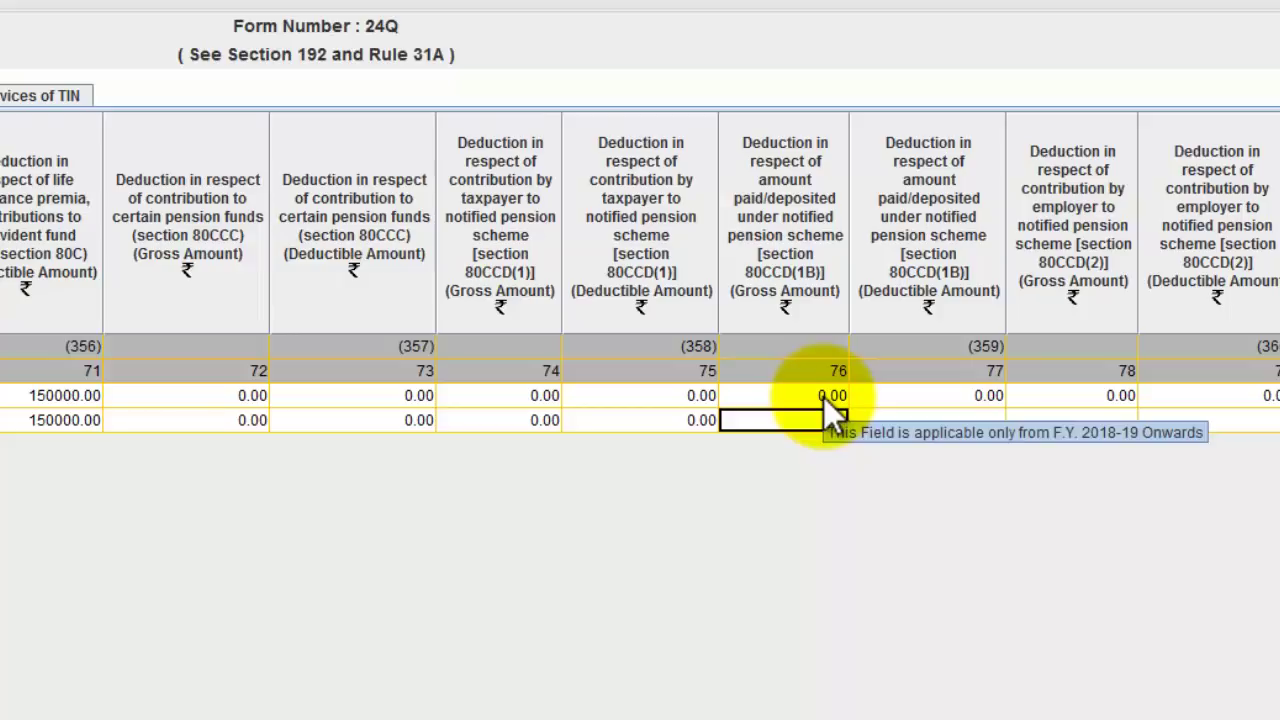
left_click(821, 397)
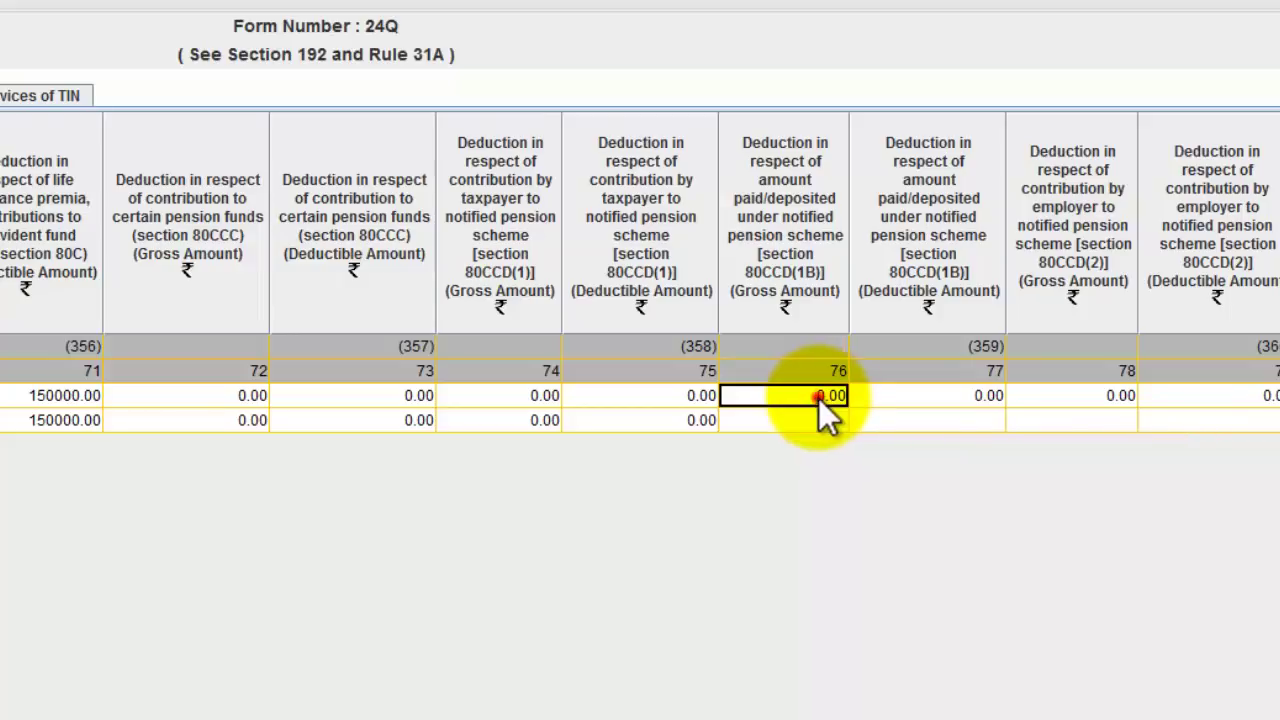
left_click(823, 418)
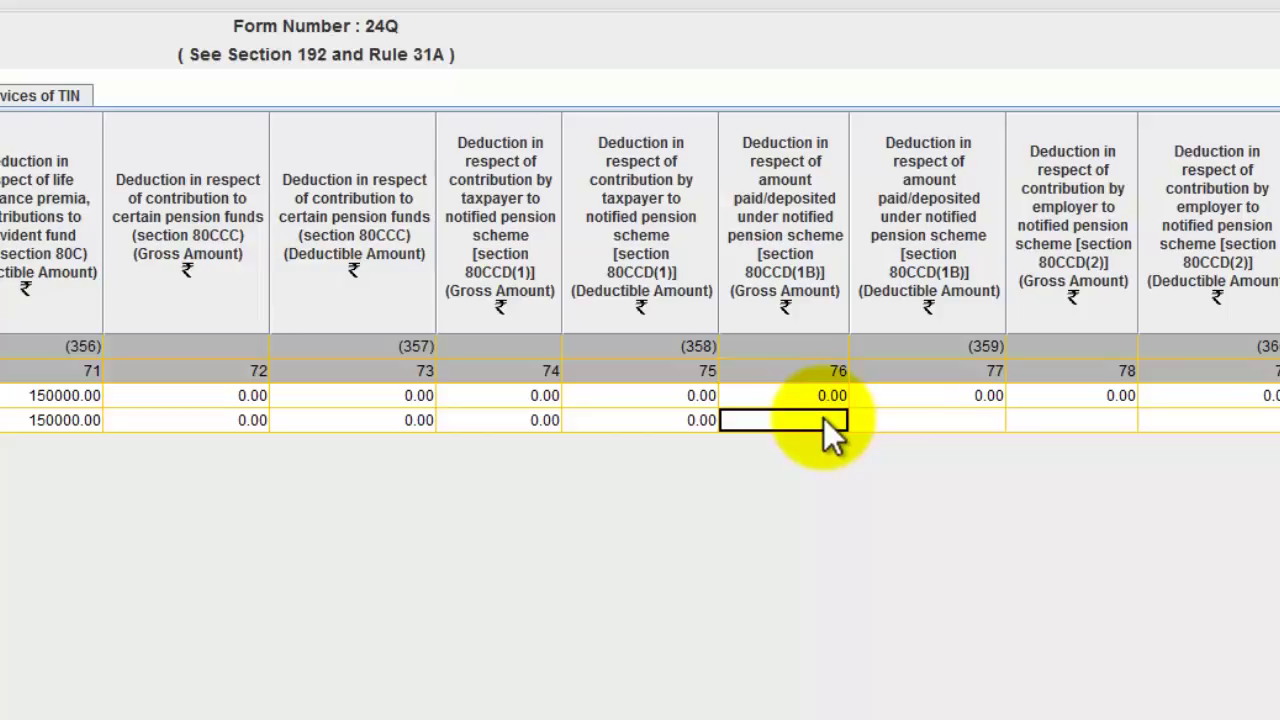
type("50000")
key("Tab")
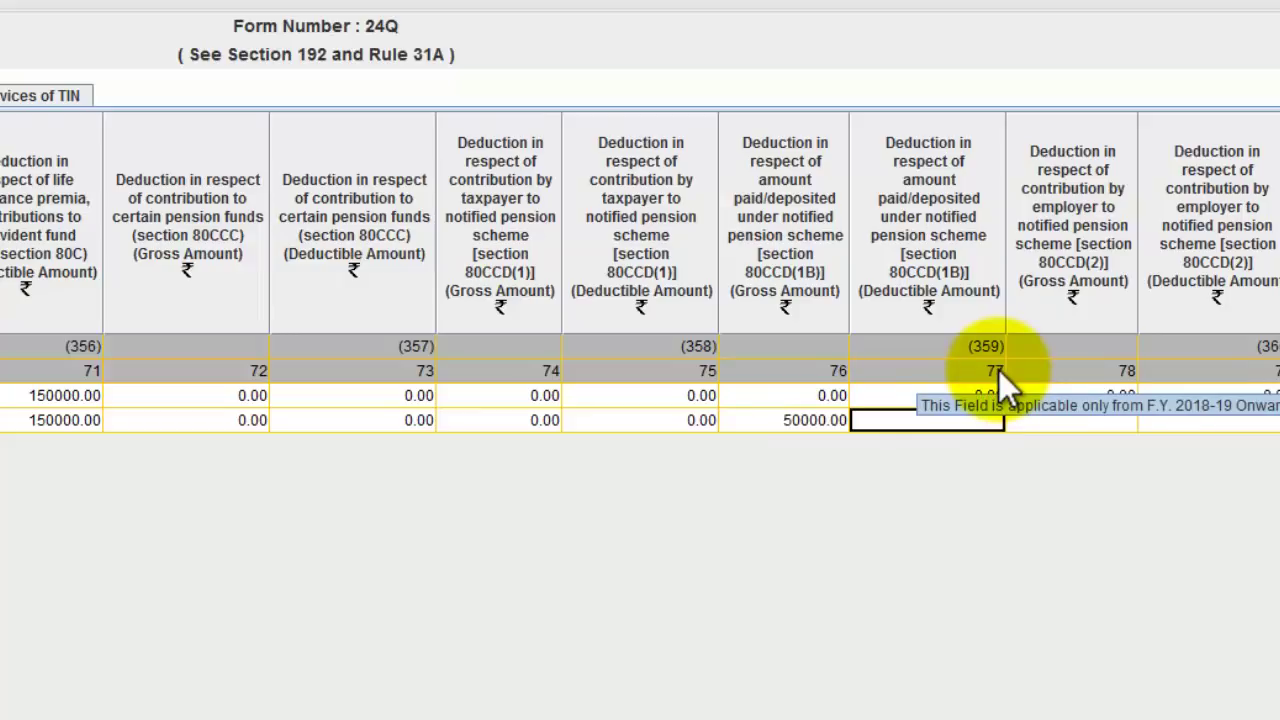
type("50000")
key("Tab")
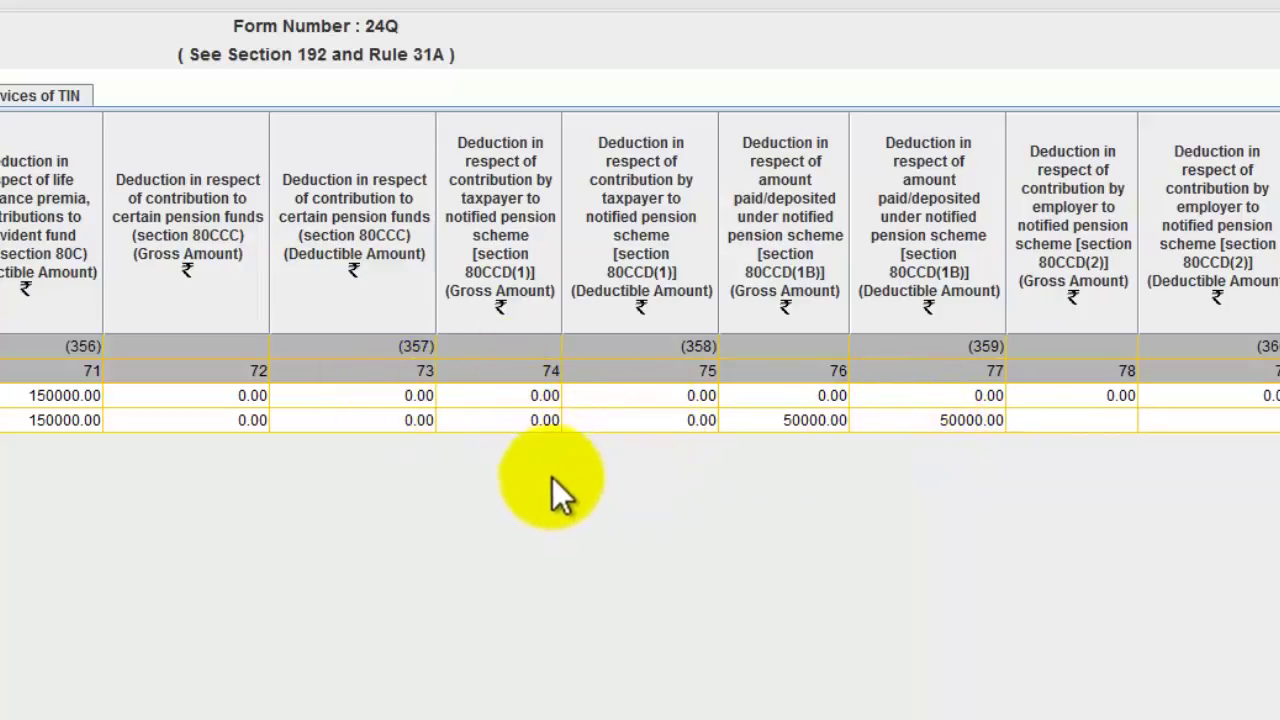
mouse_move(540, 423)
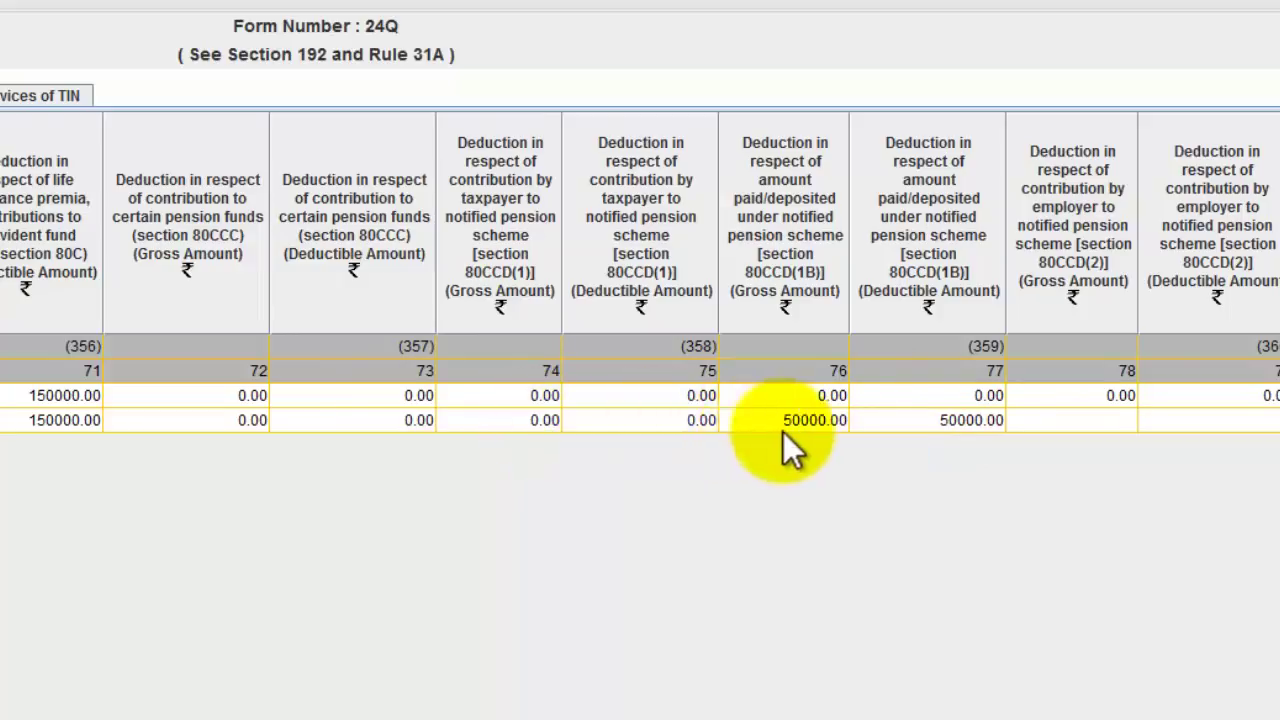
Set the gross amount of the second salary row's employer pension scheme contribution under section 80CCD(2) to 0.
left_click(1090, 424)
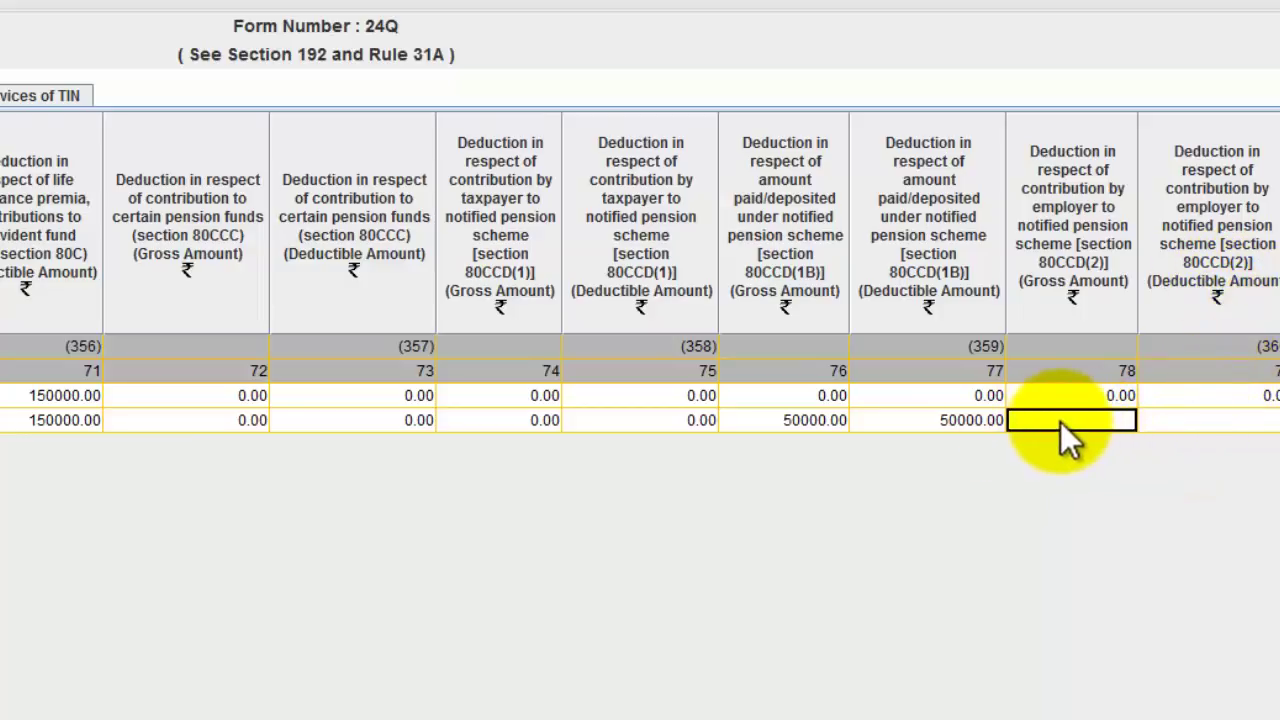
type("0")
key("Tab")
key("Tab")
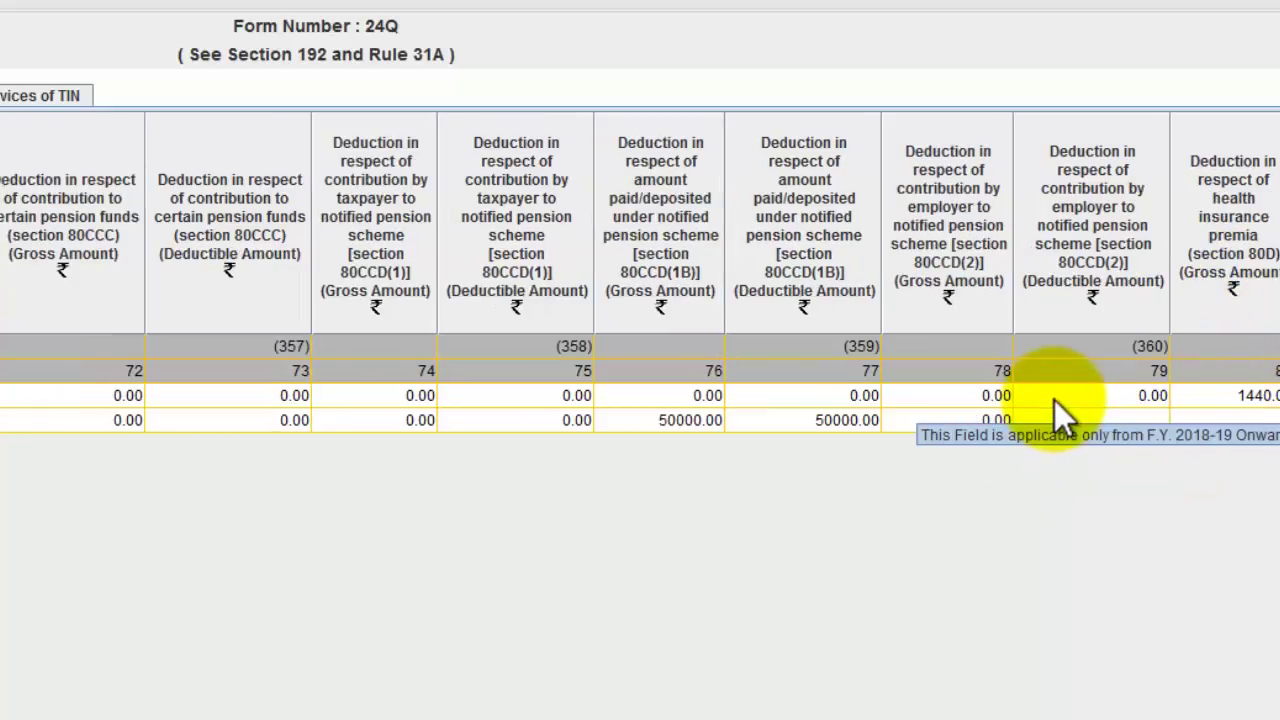
Reset the second salary row's section 80CCD(1B) gross and deductible amounts to 0 and set its 80CCD(2) deductible amount to 0.
left_click(678, 418)
type("0")
key("Tab")
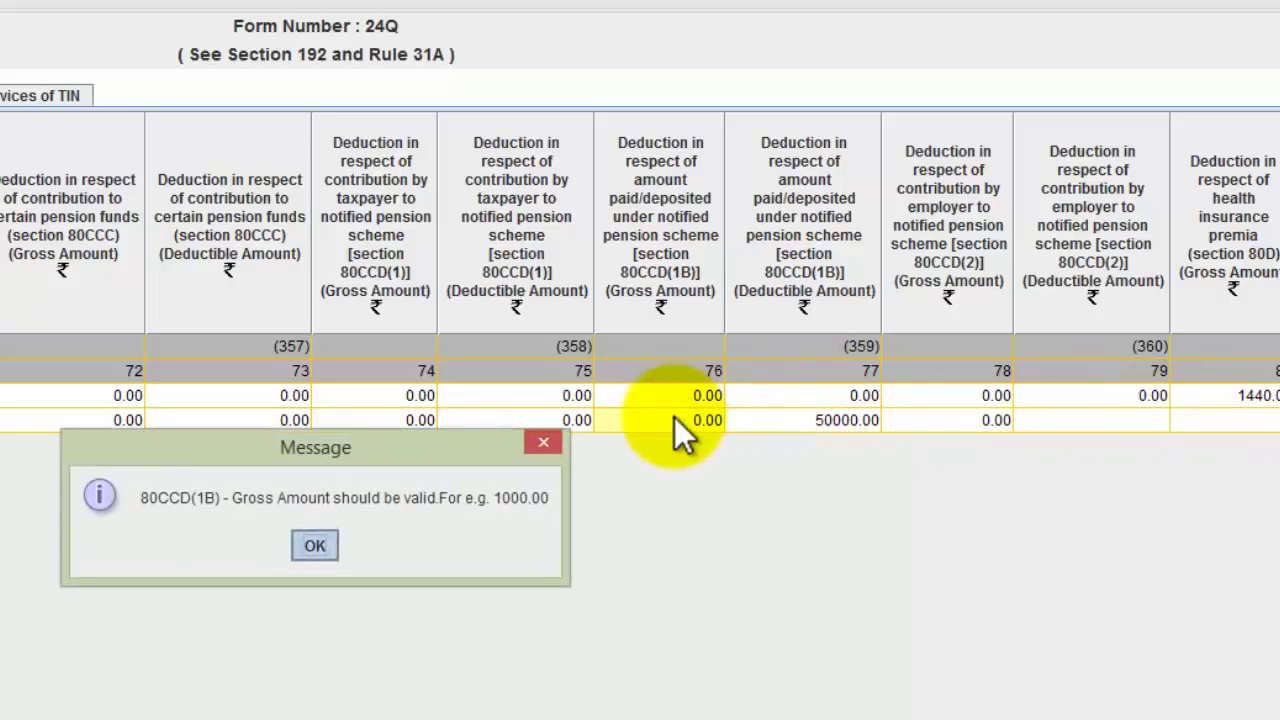
key("Return")
left_click(815, 418)
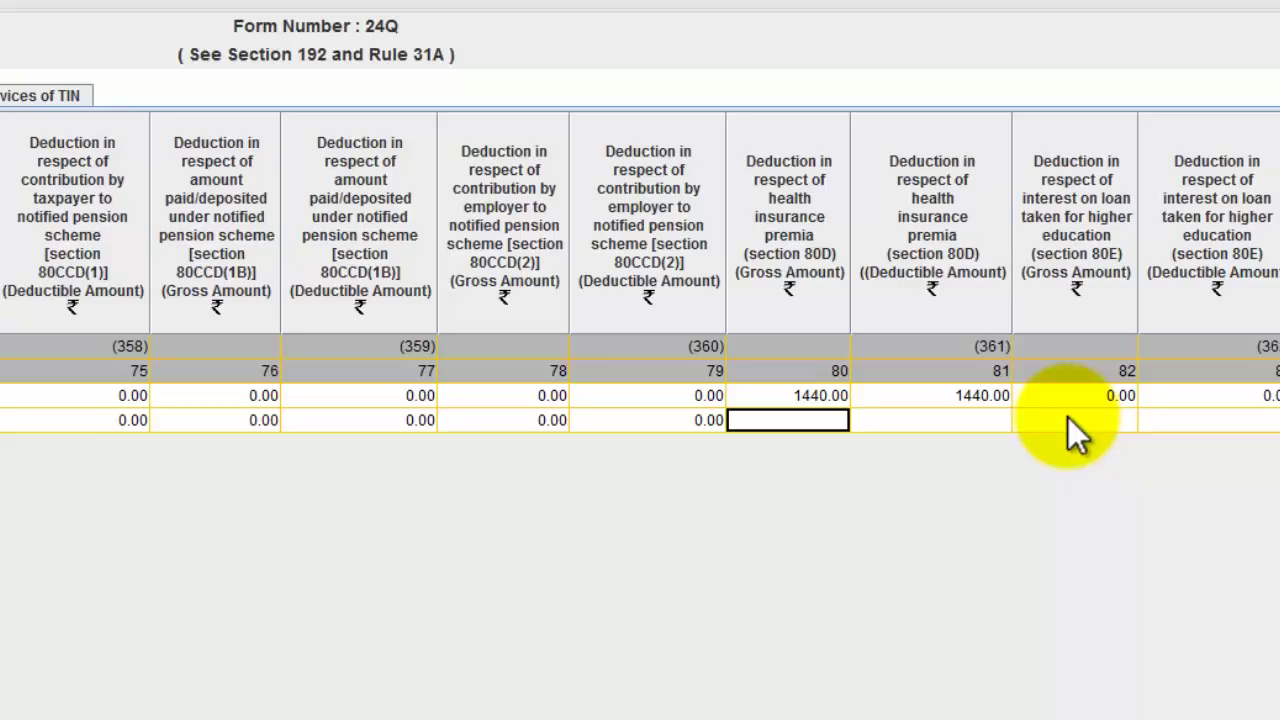
Enter 1440 as both the gross and deductible amounts of the second salary row's section 80D health insurance deduction.
type("1440")
key("Tab")
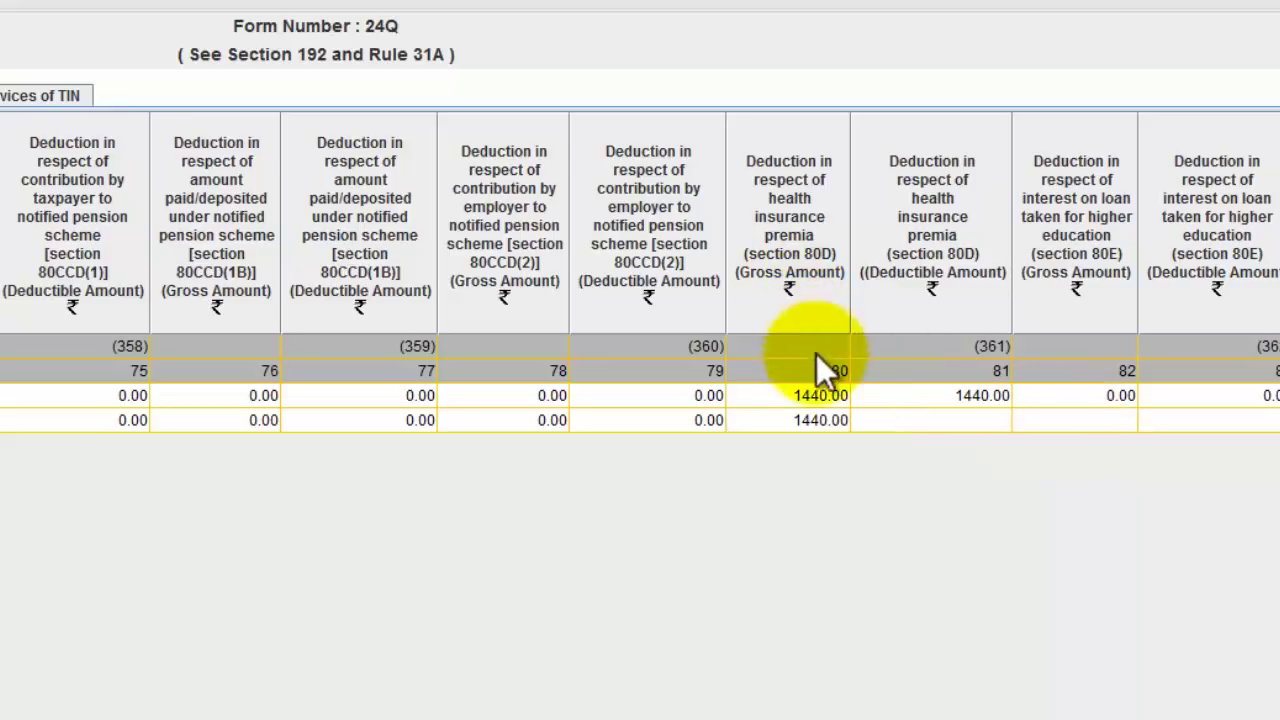
left_click(945, 417)
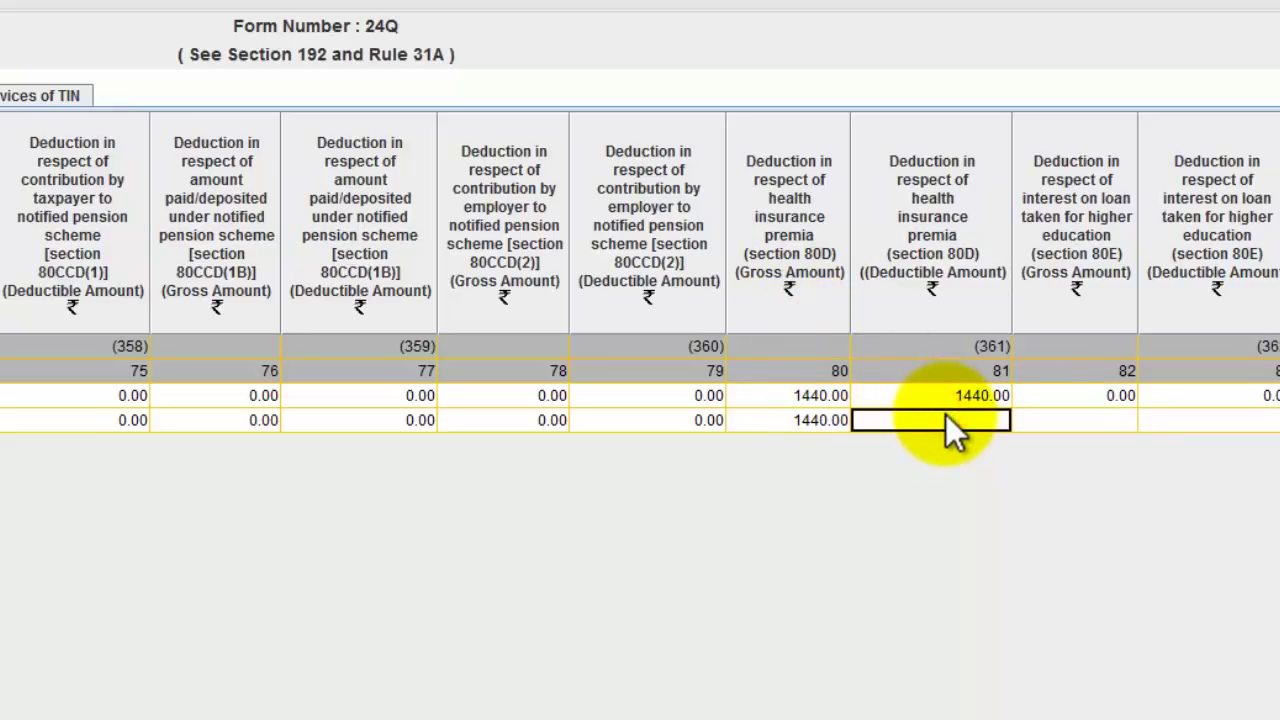
type("1440")
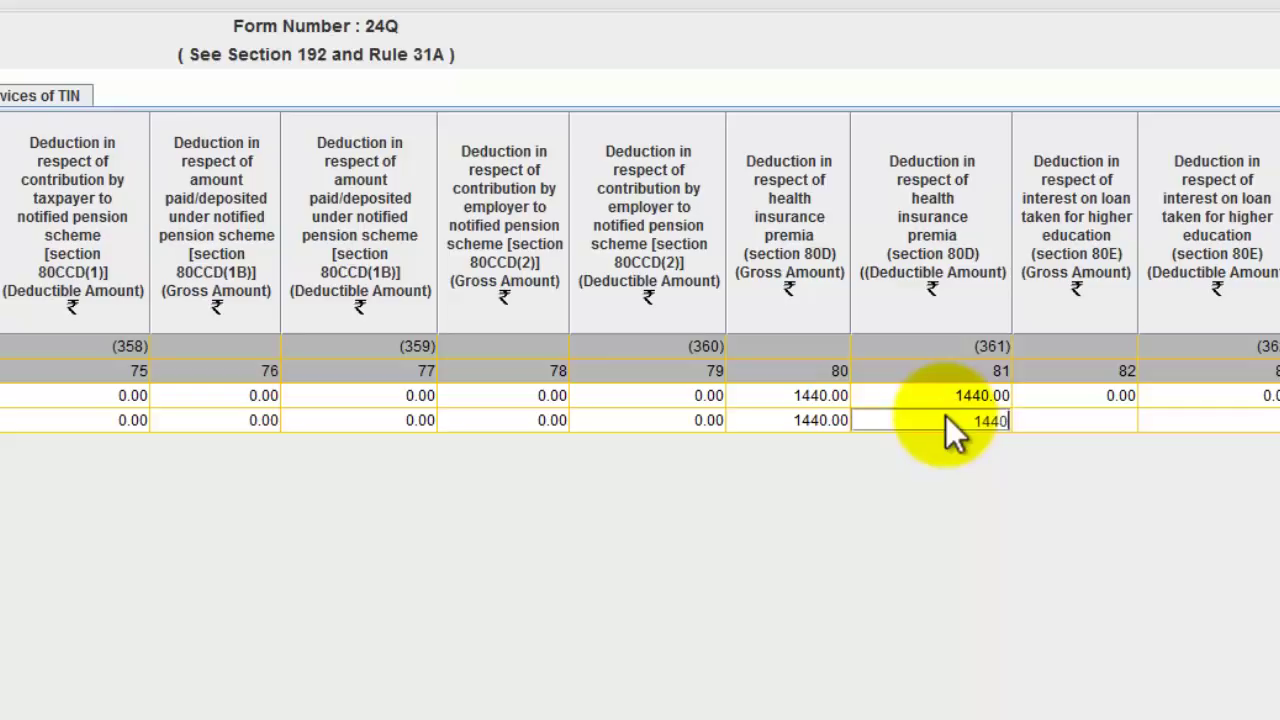
key("Tab")
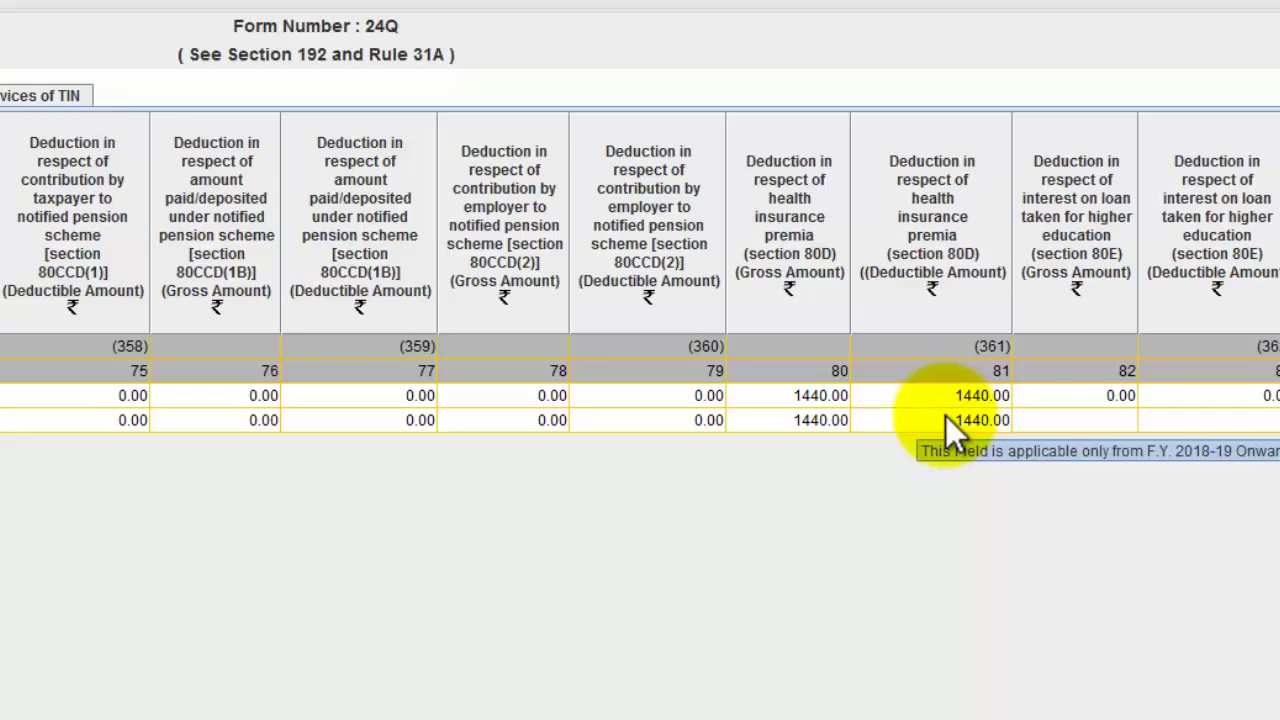
Set the second salary row's section 80E gross and deductible amounts for higher education loan interest to 0.
left_click(1114, 421)
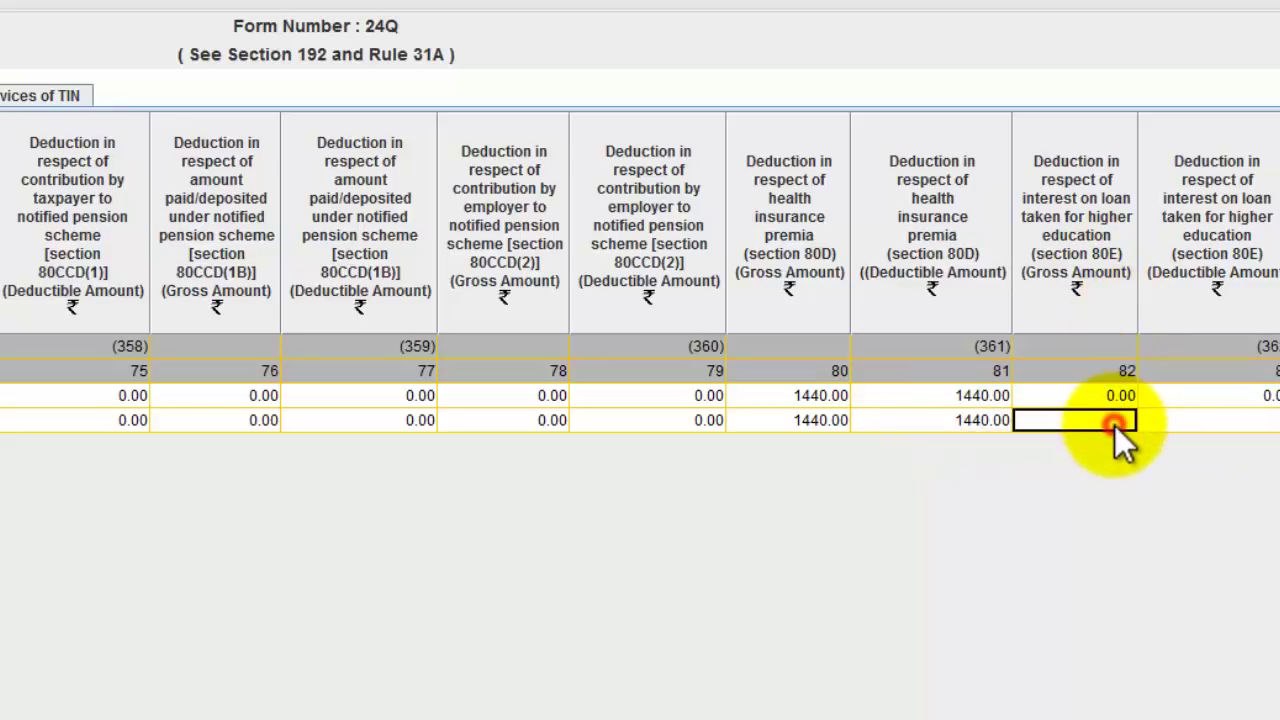
key("Tab")
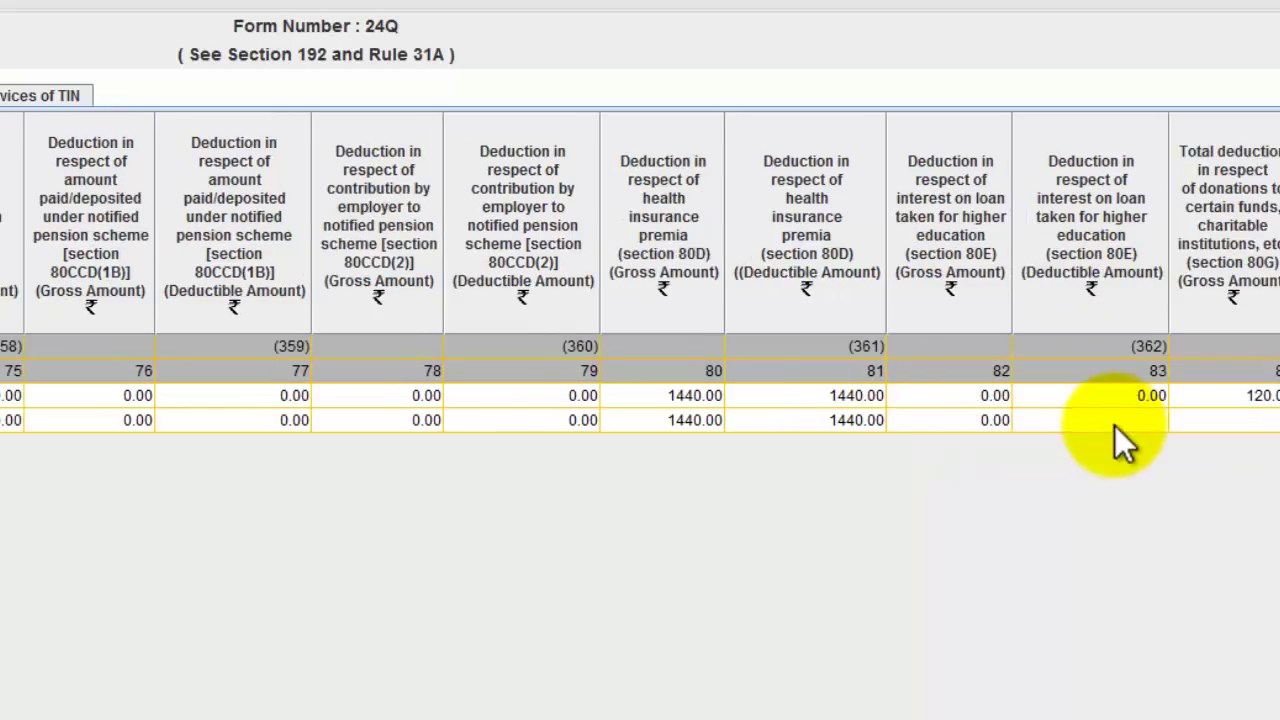
left_click(1115, 426)
Enter 120 as the gross, qualifying and deductible amounts of the second salary row's section 80G donations.
left_click(1224, 418)
key("Right")
key("Right")
key("Right")
key("Right")
key("Left")
key("Left")
key("Left")
key("Left")
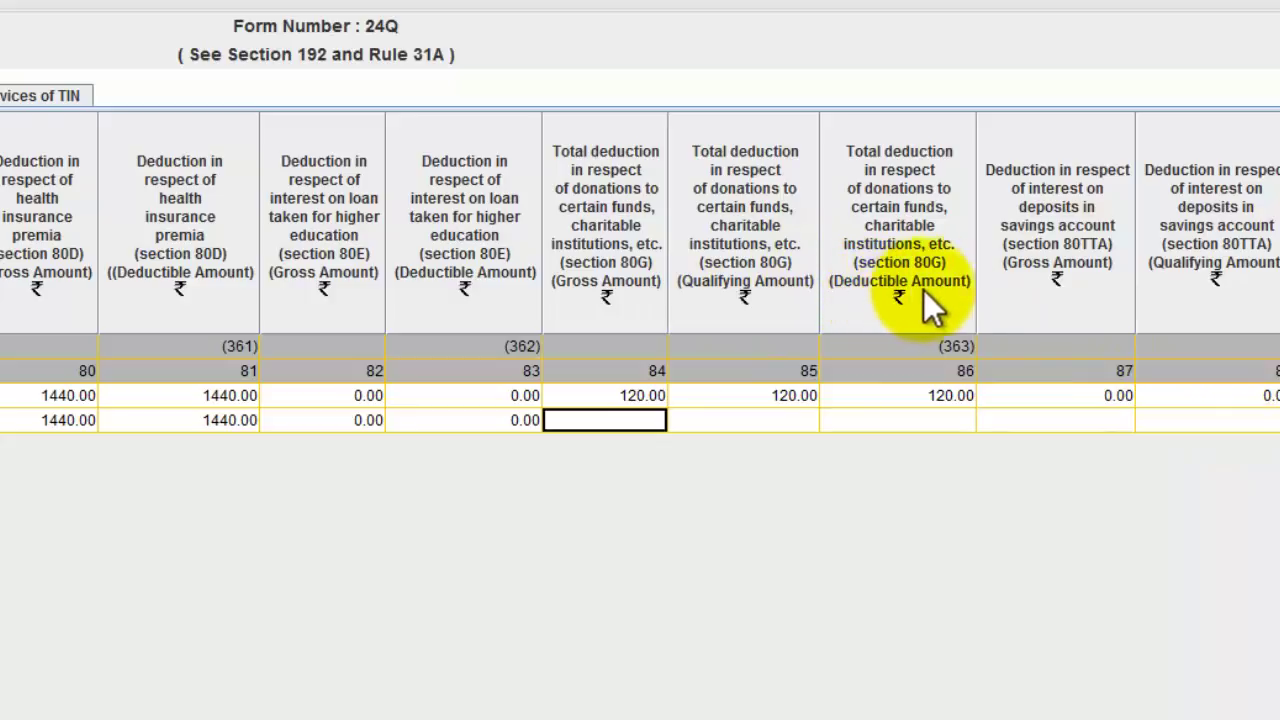
type("120")
key("Return")
left_click(752, 412)
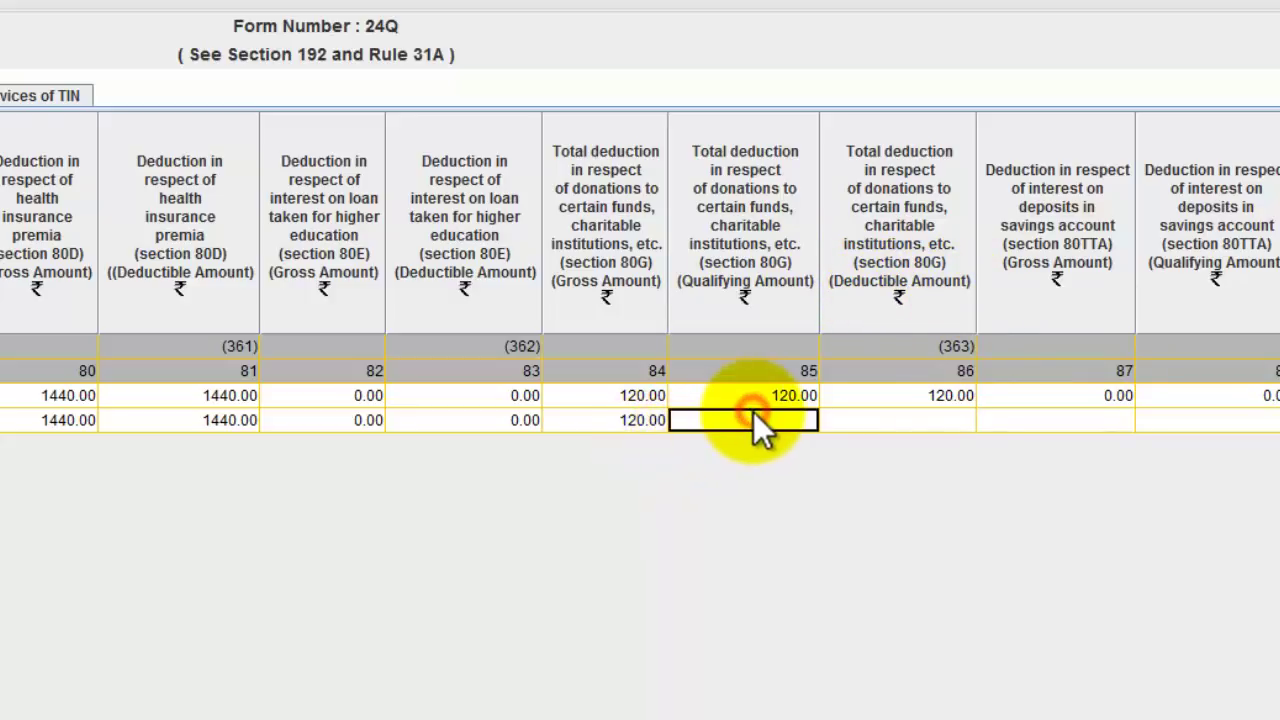
type("120")
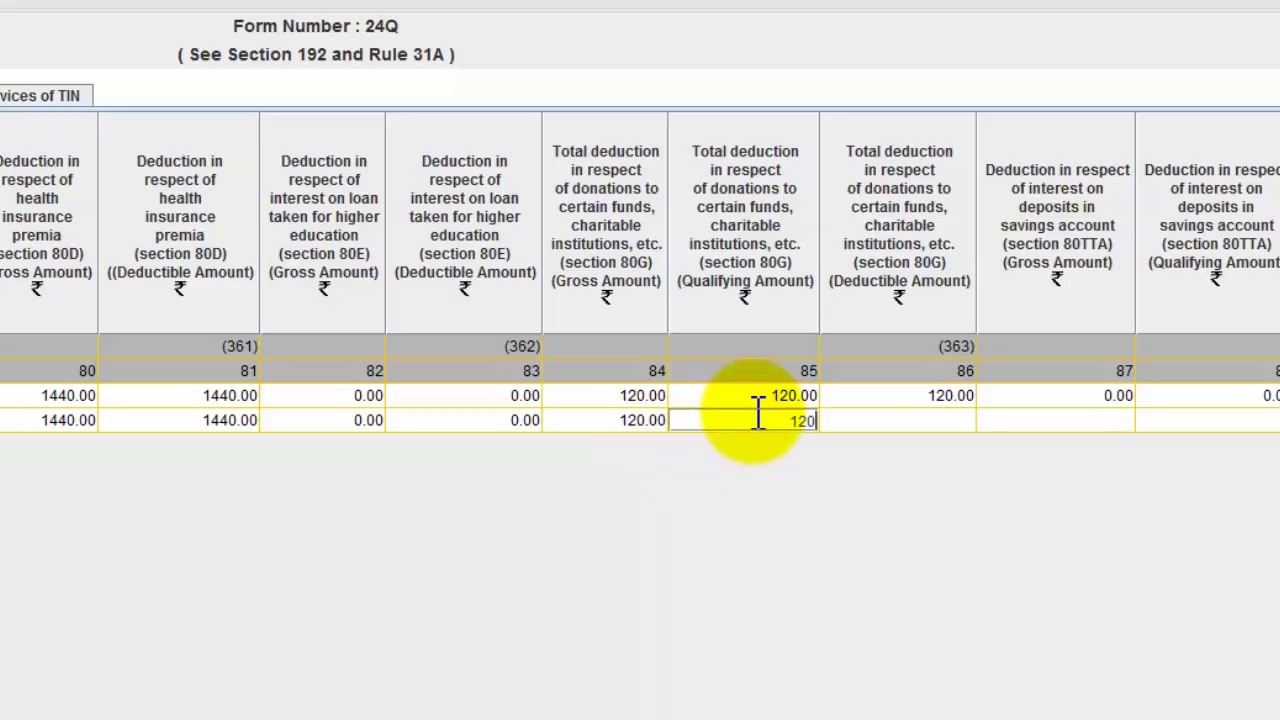
key("Return")
left_click(946, 425)
type("120")
key("Return")
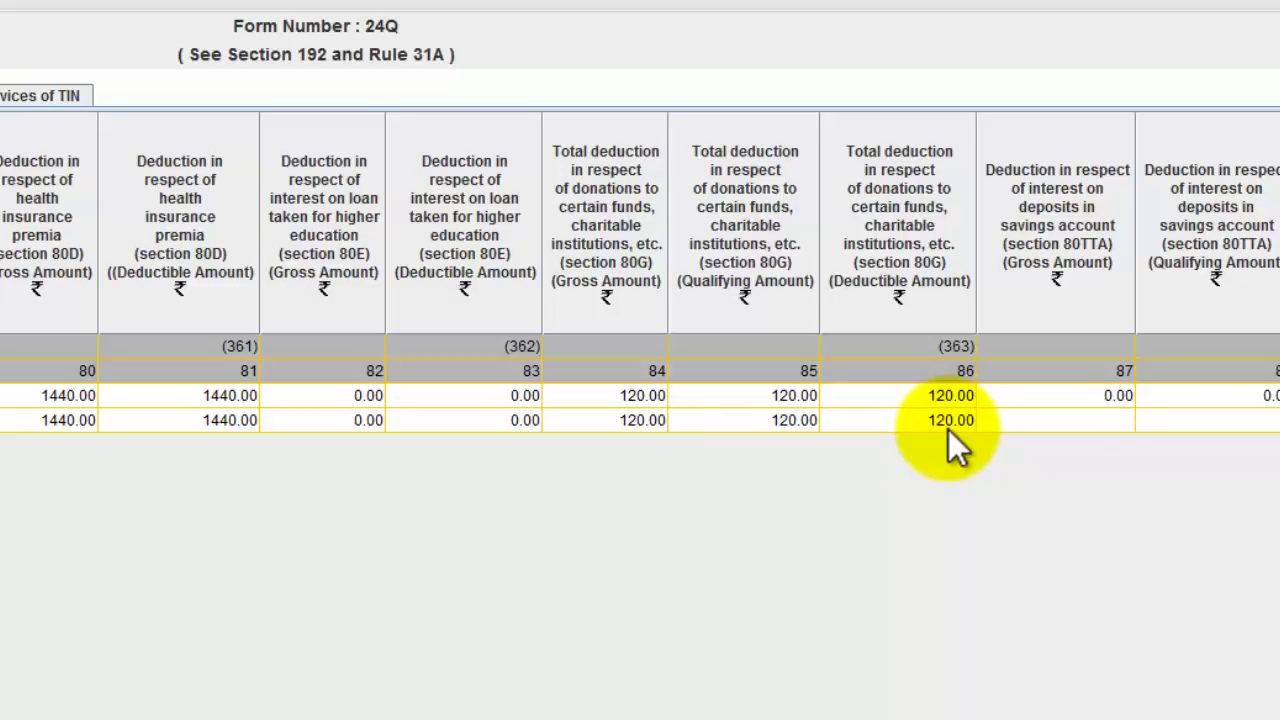
Set the second salary row's section 80TTA gross and qualifying amounts for savings account interest to 0.
left_click(1089, 428)
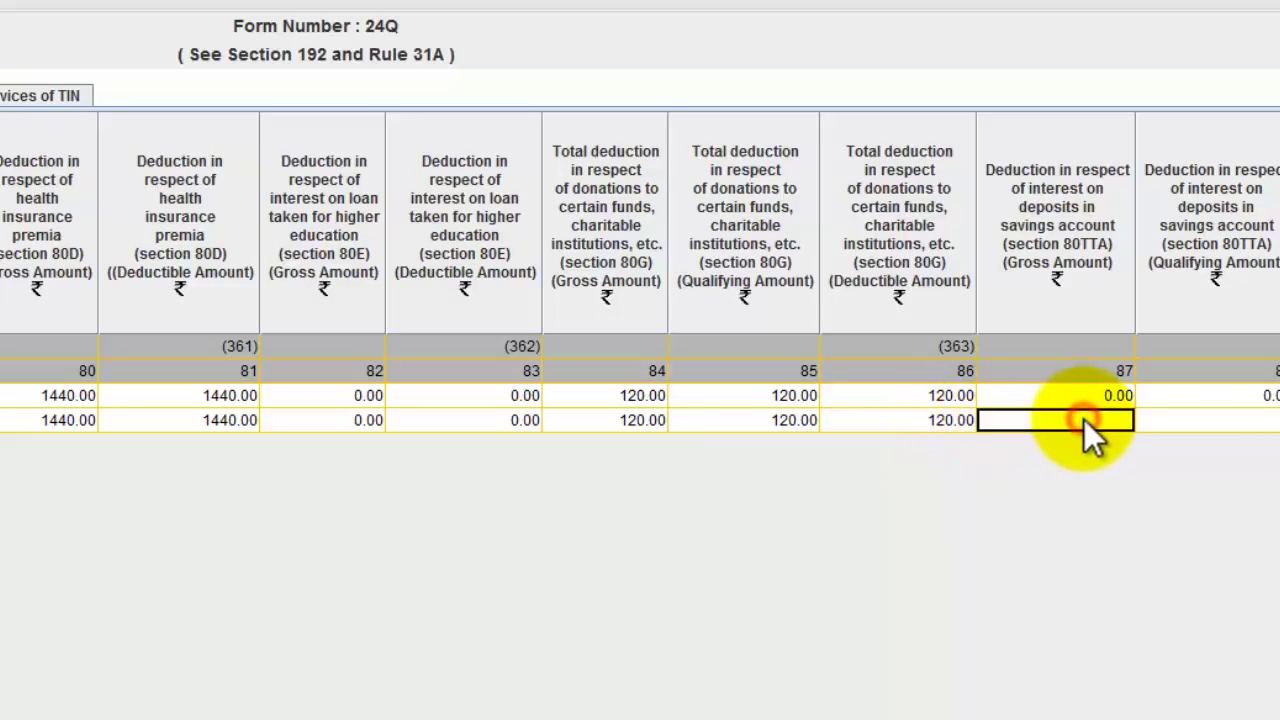
type("0")
key("Return")
key("Tab")
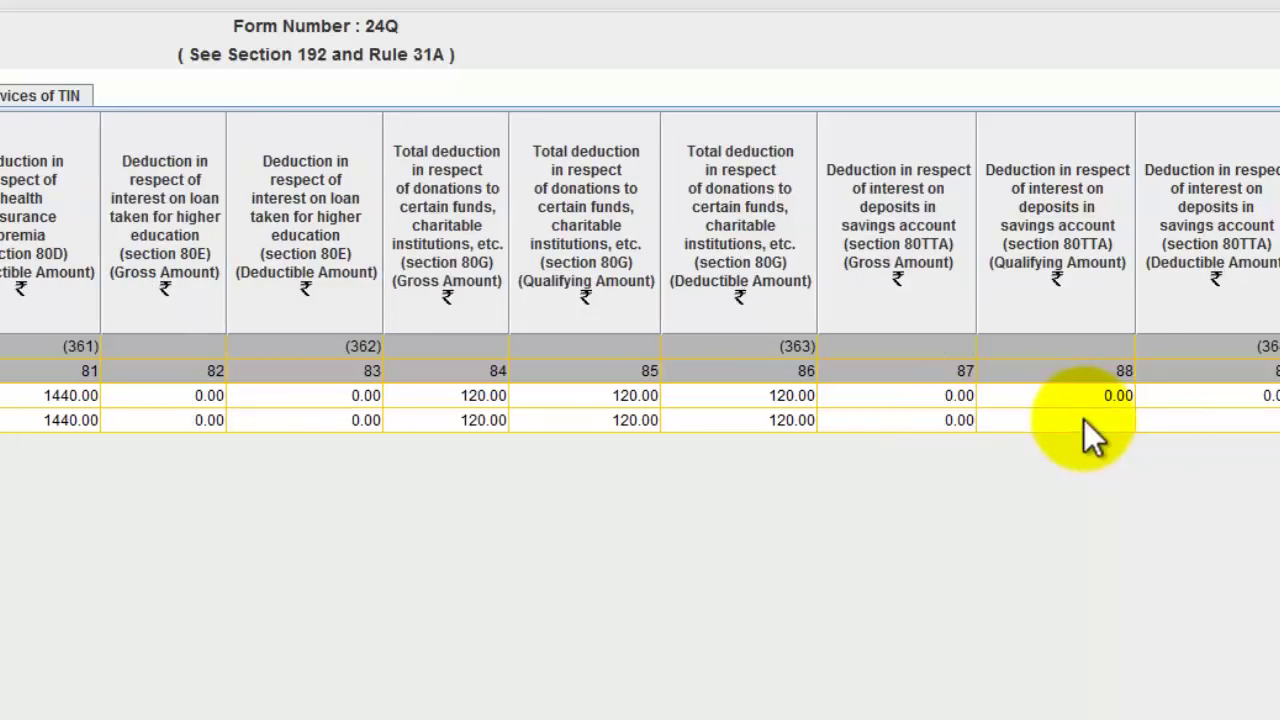
left_click(1105, 418)
type("0")
key("Return")
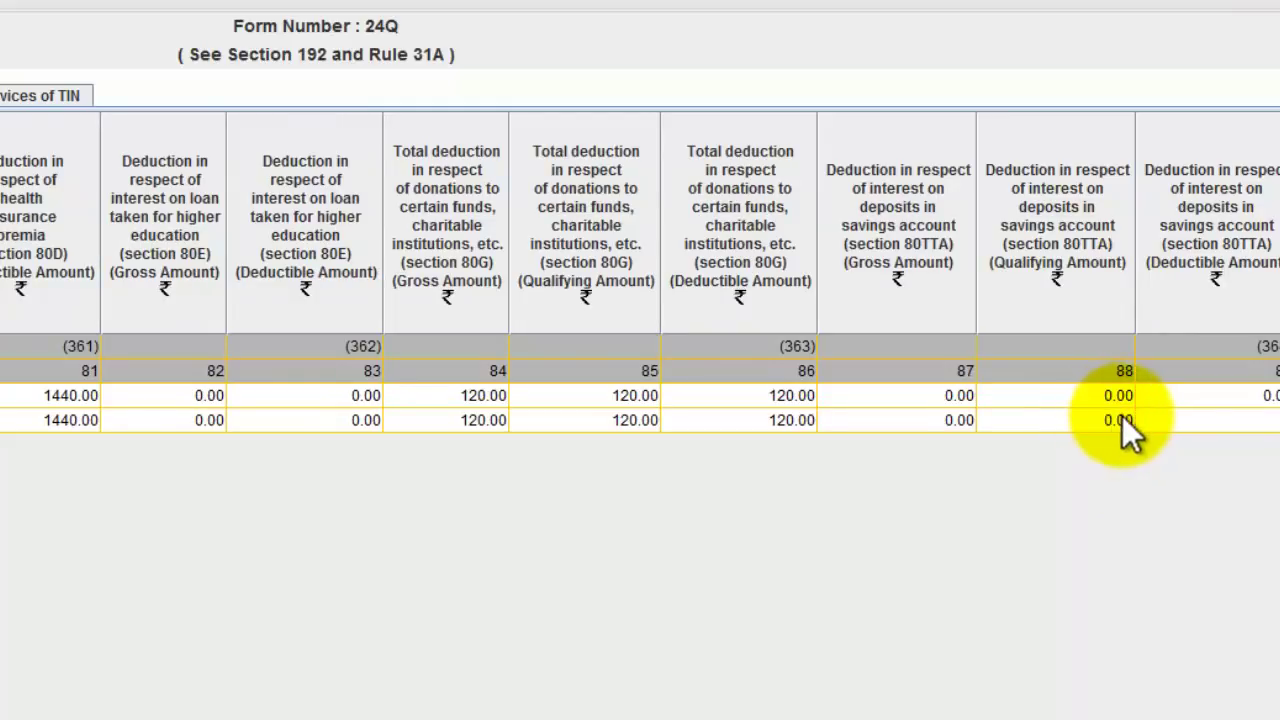
Set the second salary row's section 80TTA deductible amount and section 87A rebate to 0.
left_click(1185, 422)
key("Right")
key("Right")
key("Left")
key("Left")
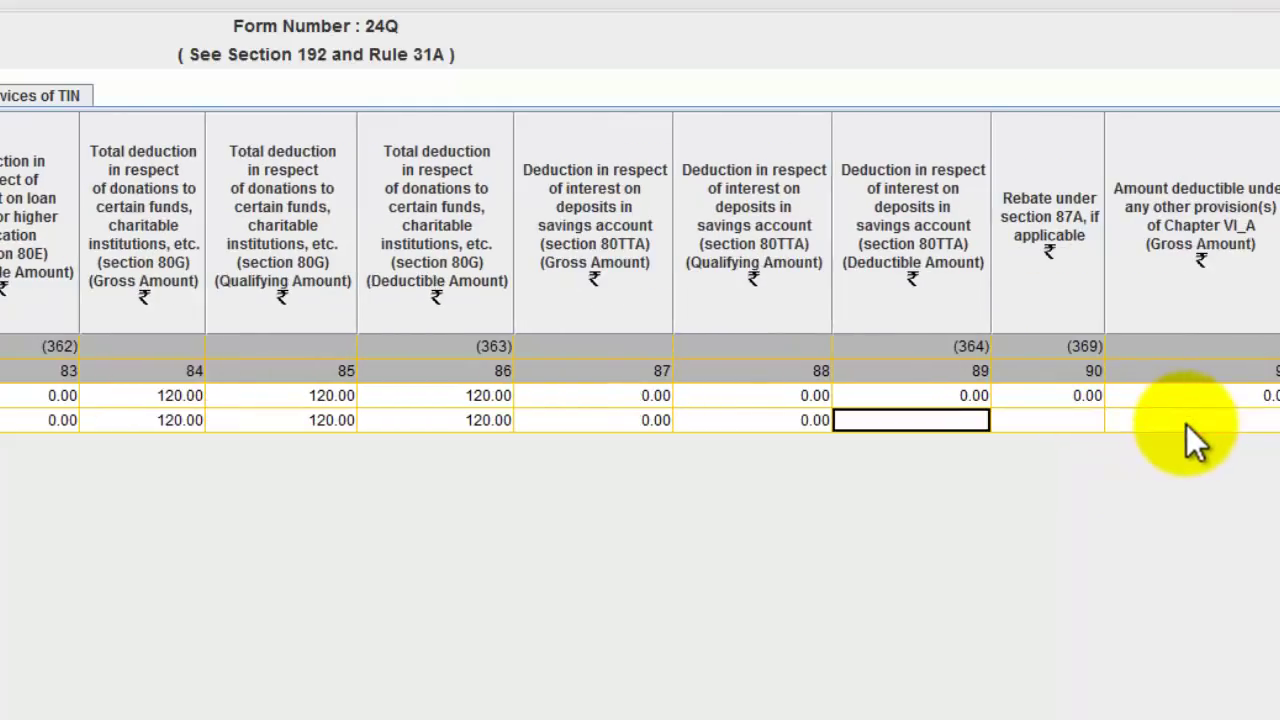
type("0")
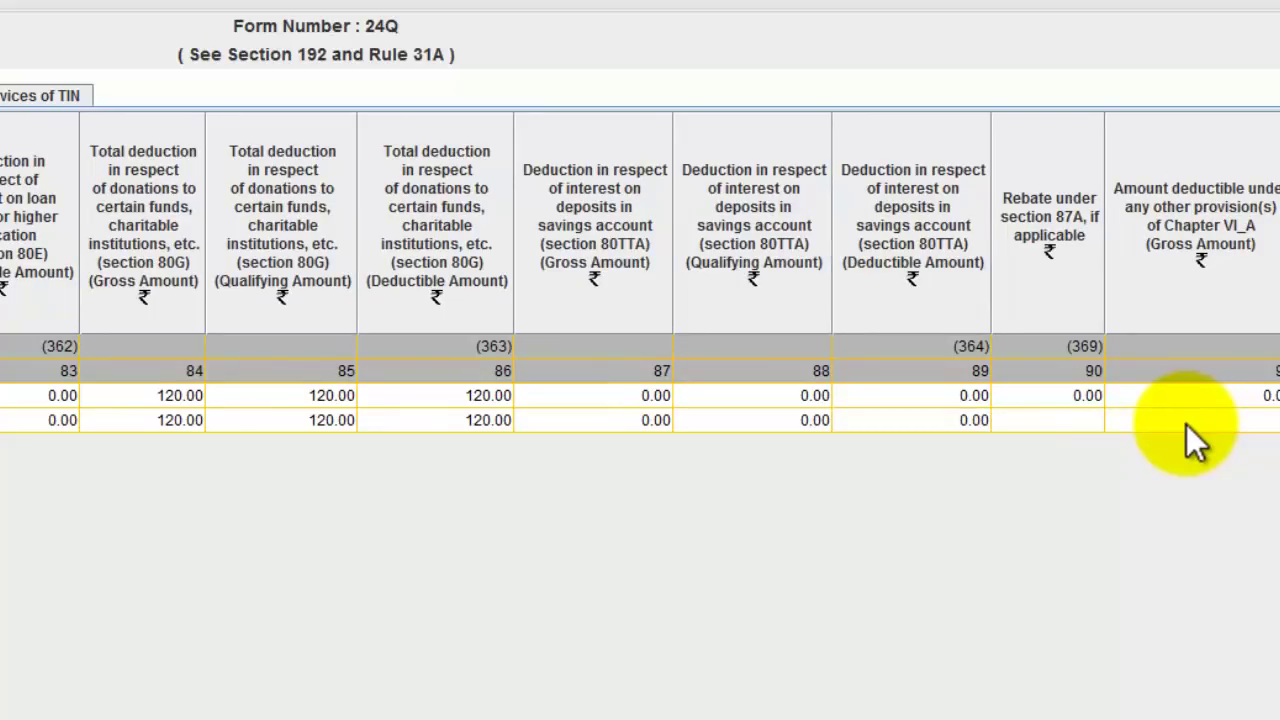
key("Return")
left_click(1086, 420)
type("0")
key("Return")
Set the second salary row's gross and qualifying amounts under other Chapter VI-A provisions to 0.
left_click(1262, 421)
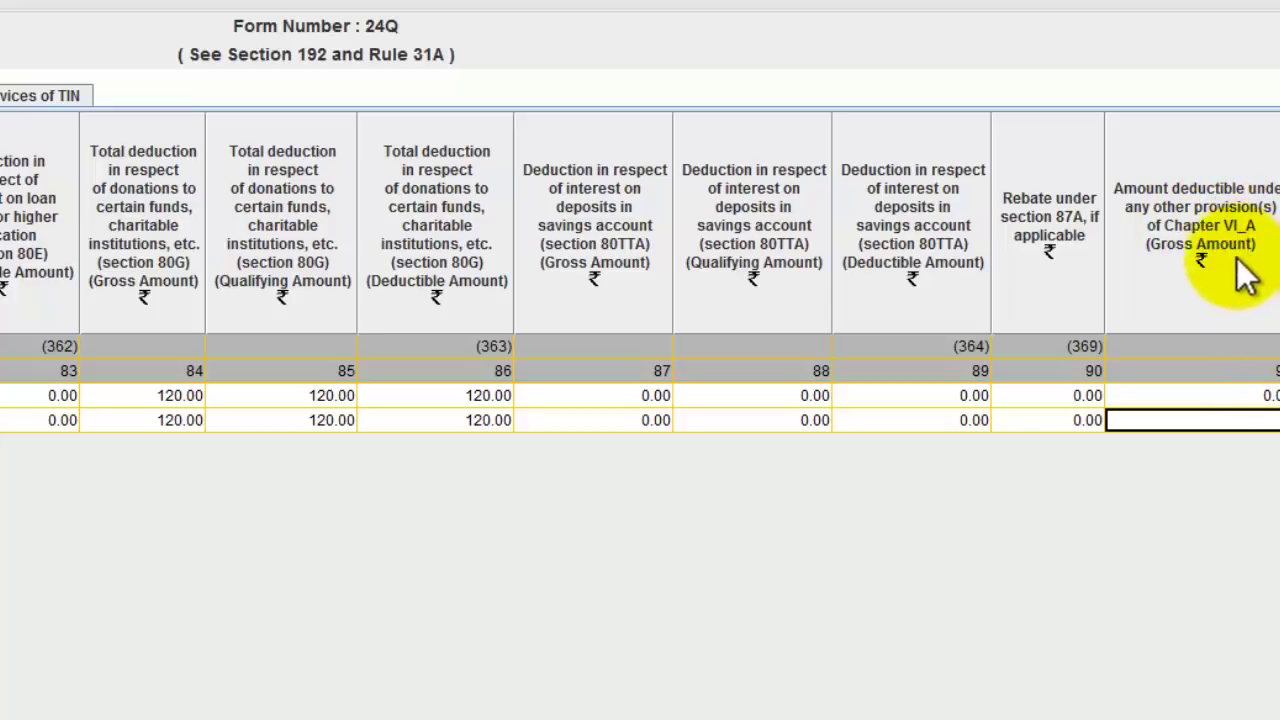
mouse_move(1216, 394)
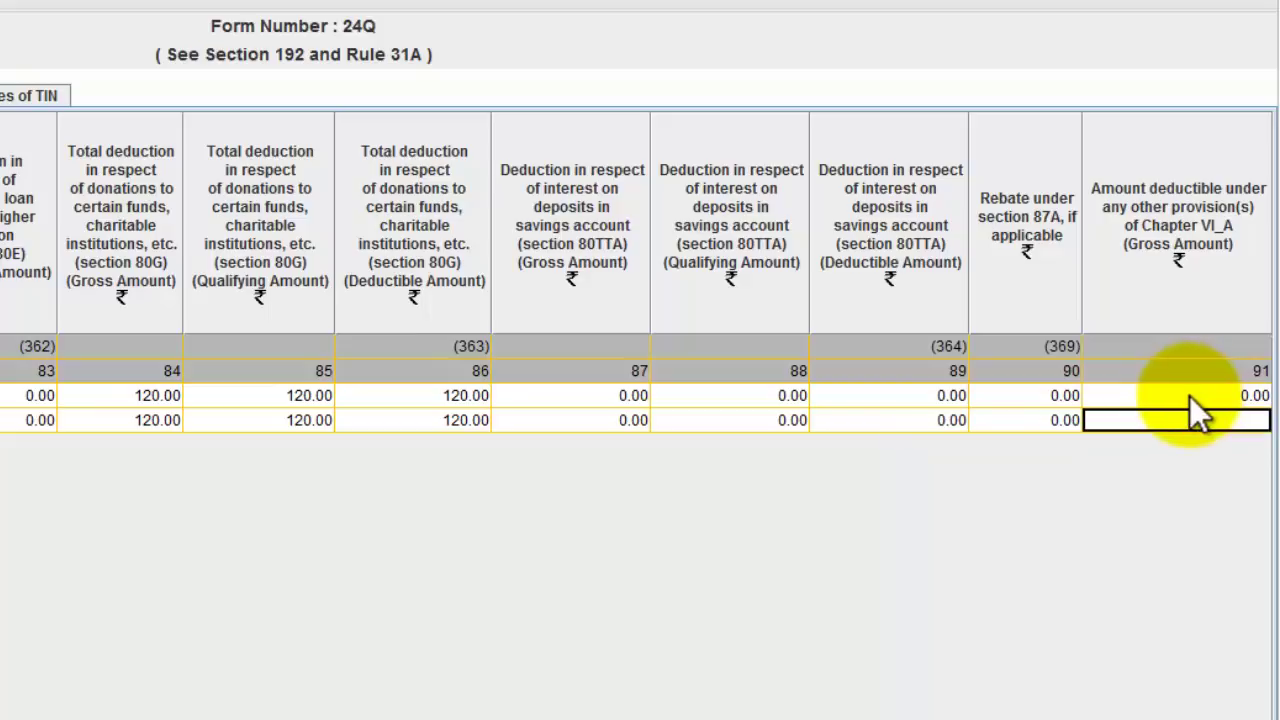
type("0")
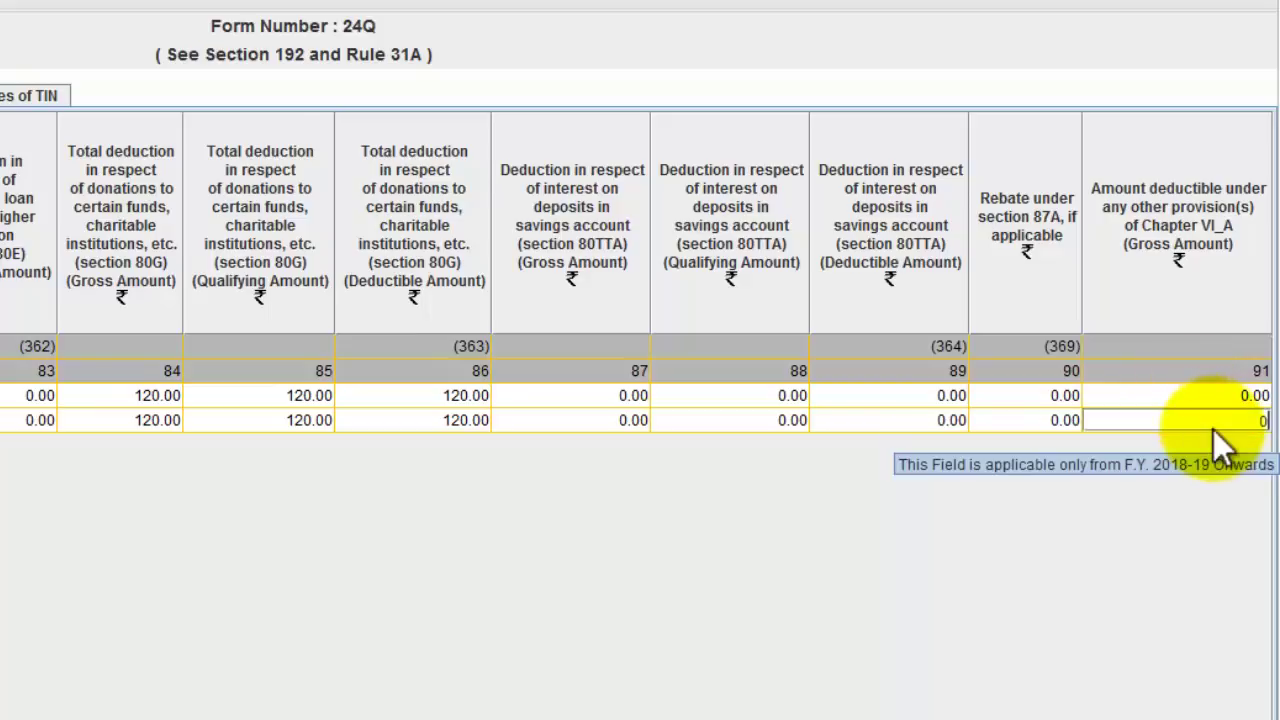
key("Tab")
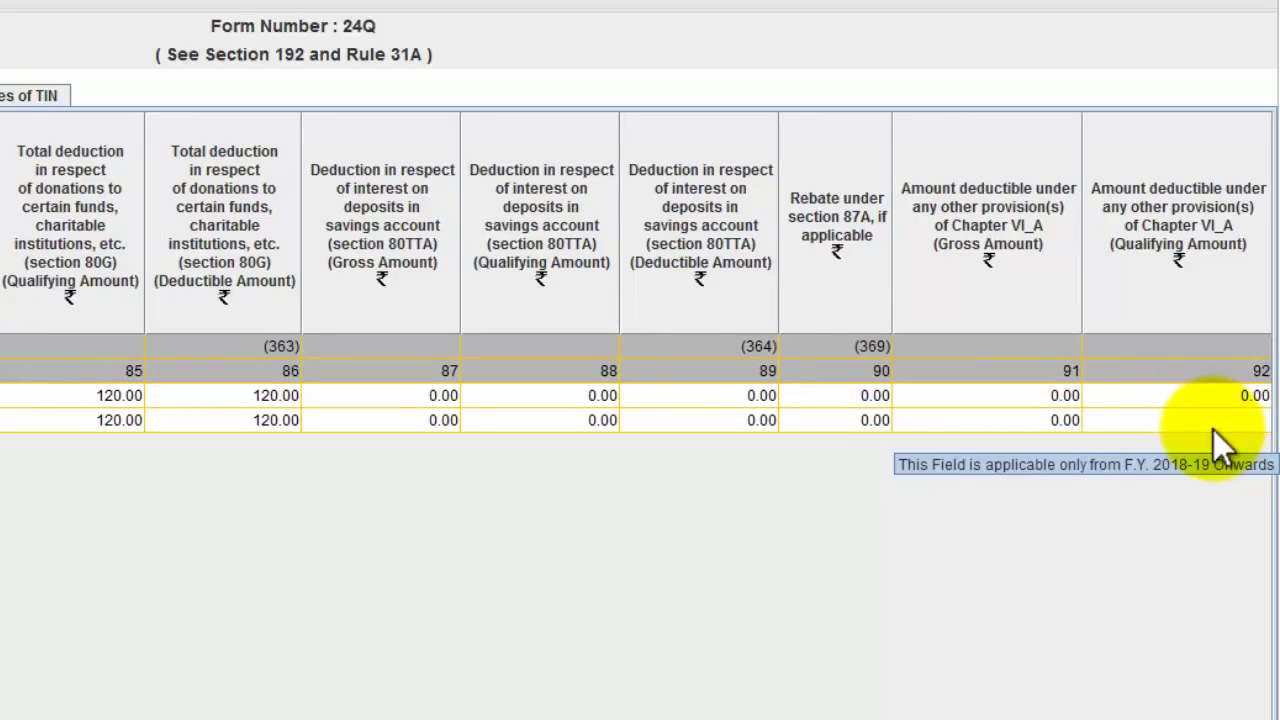
left_click(1192, 420)
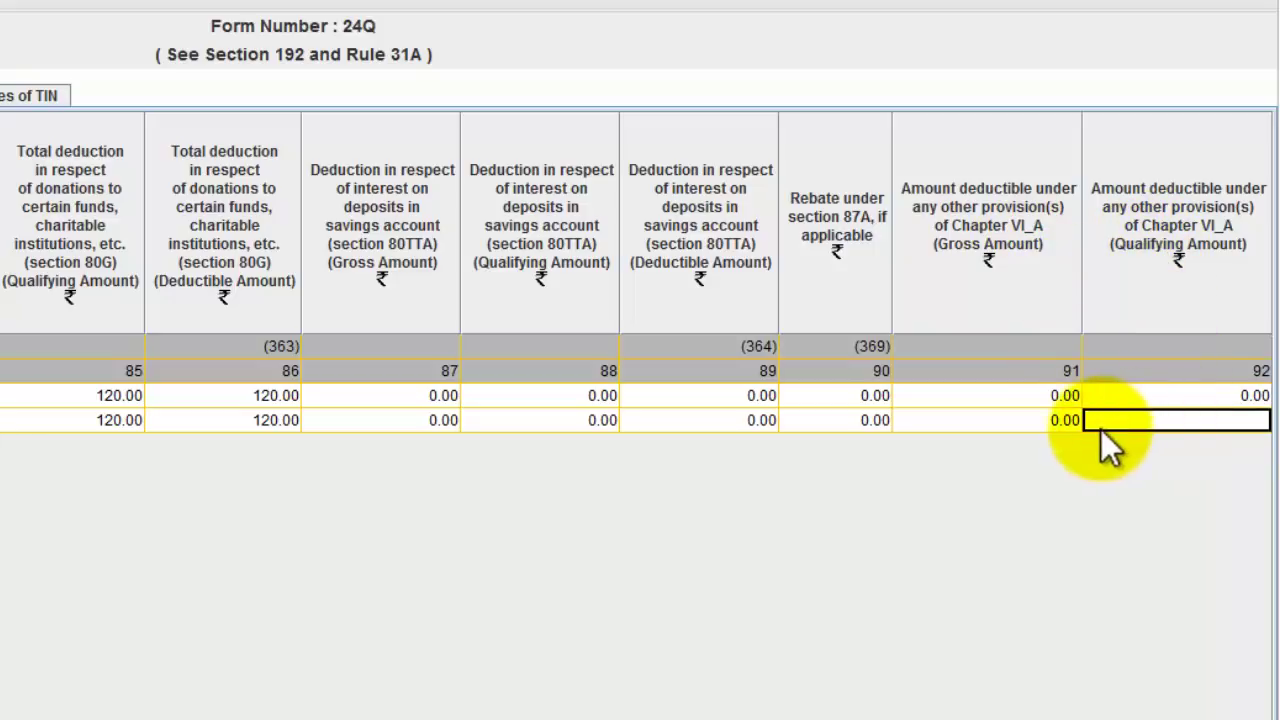
key("Tab")
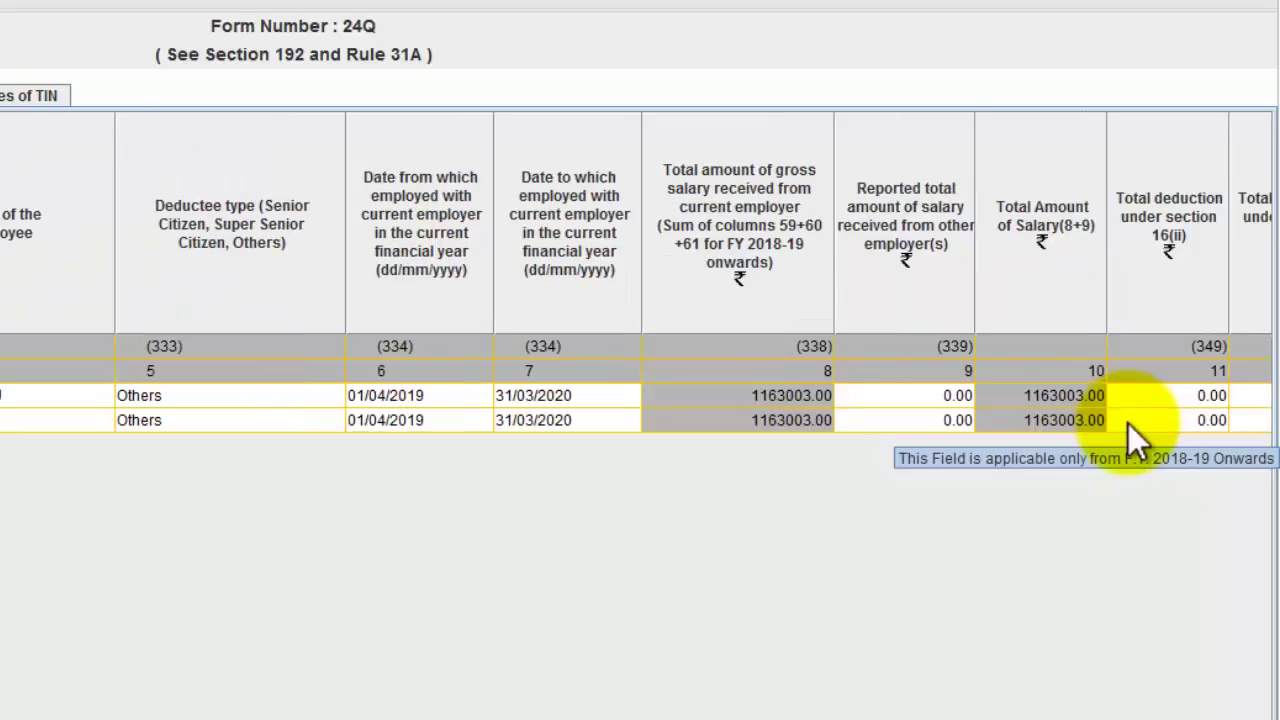
Review both Annexure II salary rows across the salary, section 16 deduction, tax and Chapter VI-A columns.
left_click(1128, 423)
scroll(636, 400, "right", 20)
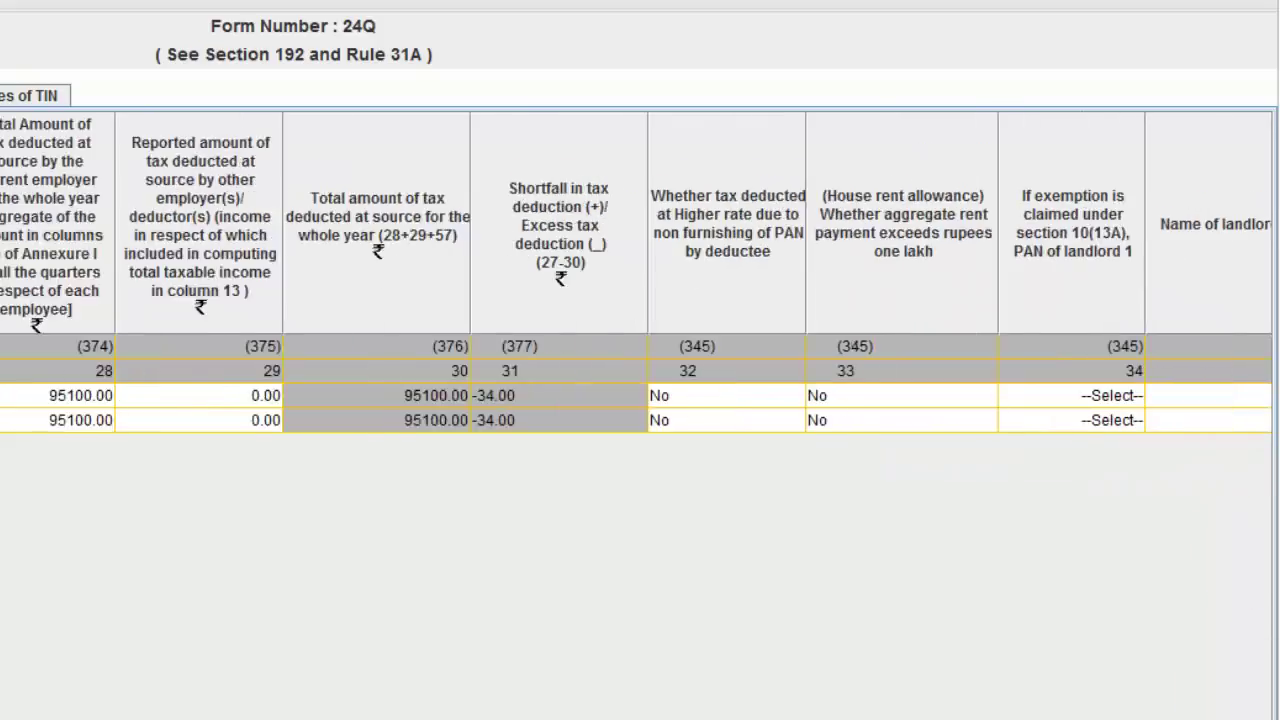
scroll(636, 400, "right", 20)
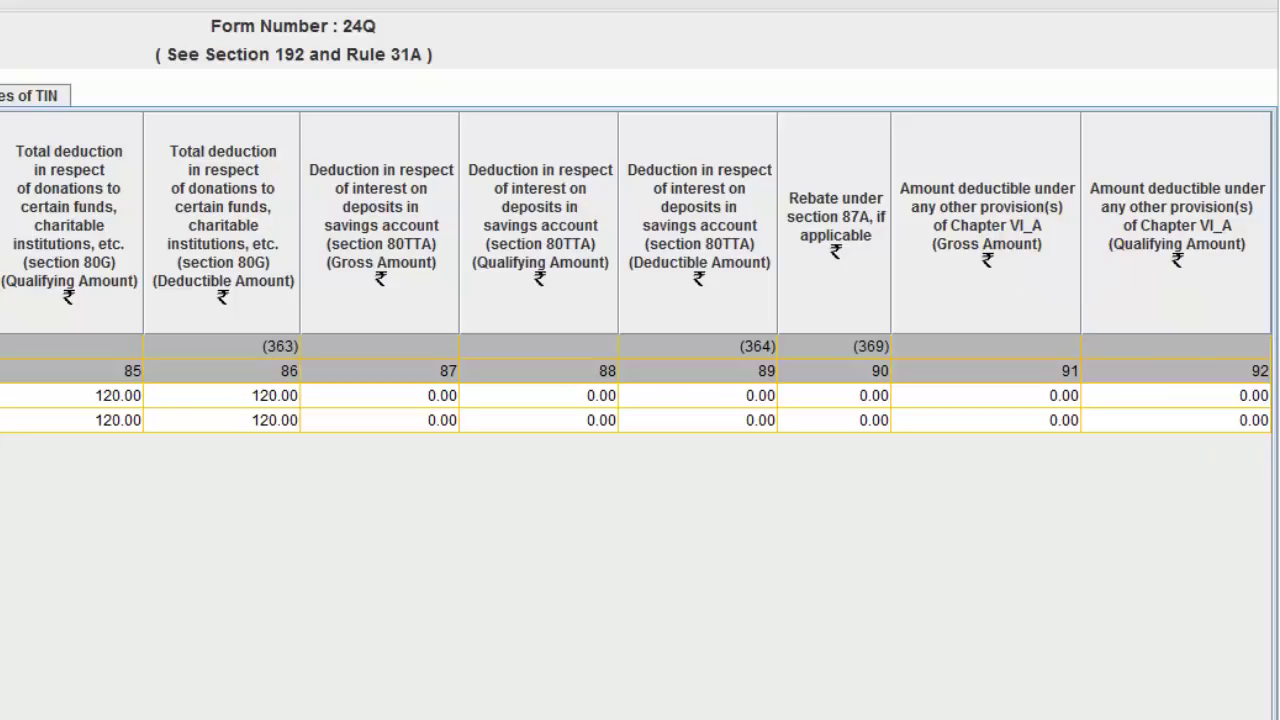
scroll(636, 272, "left", 20)
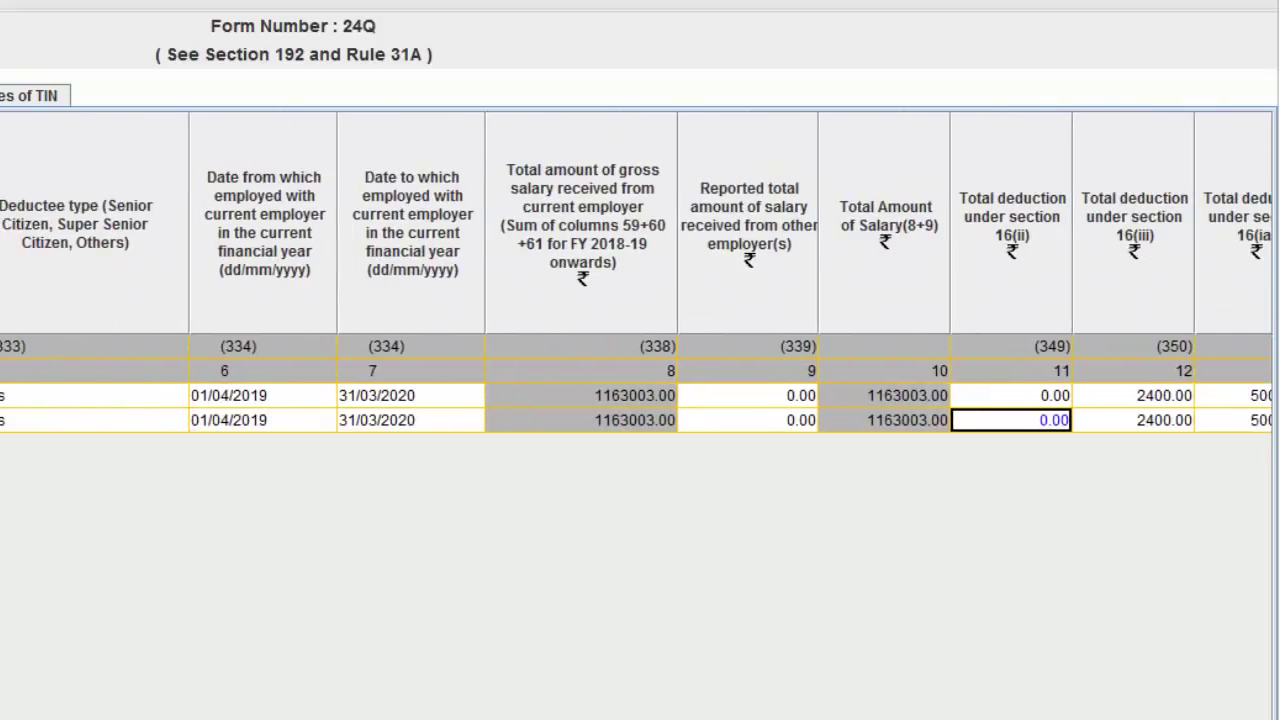
scroll(636, 272, "right", 10)
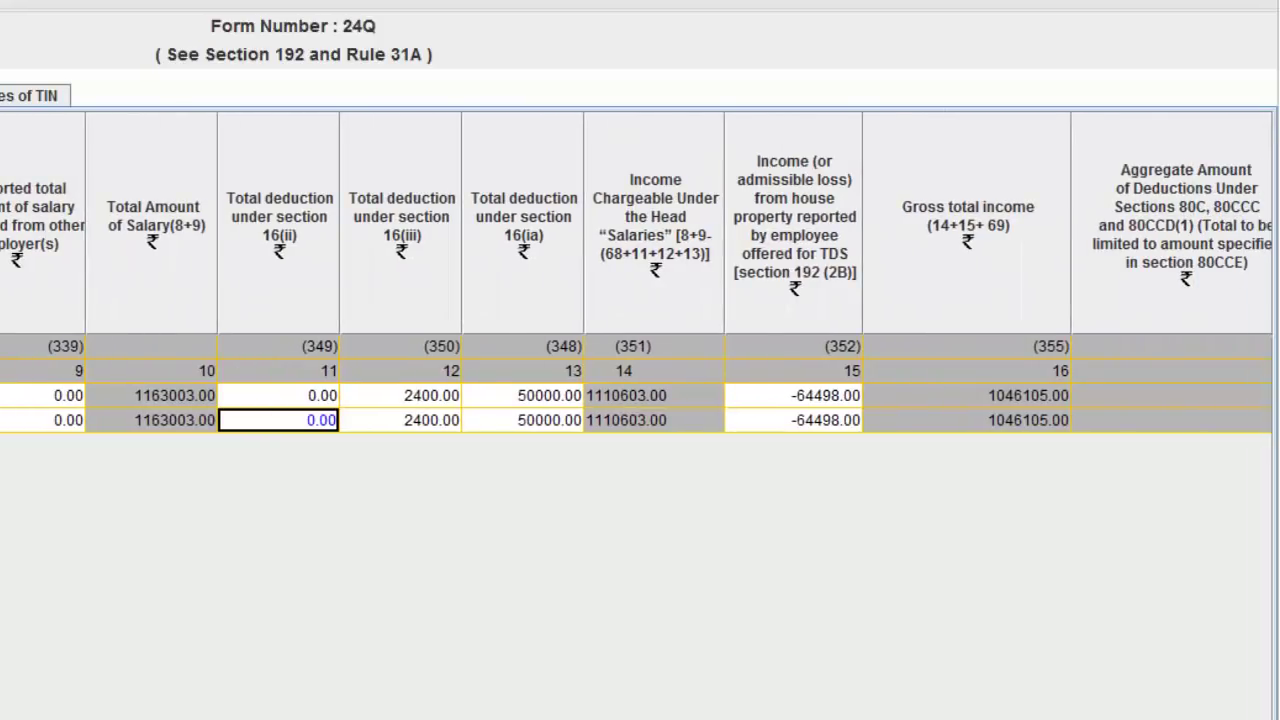
scroll(636, 272, "right", 6)
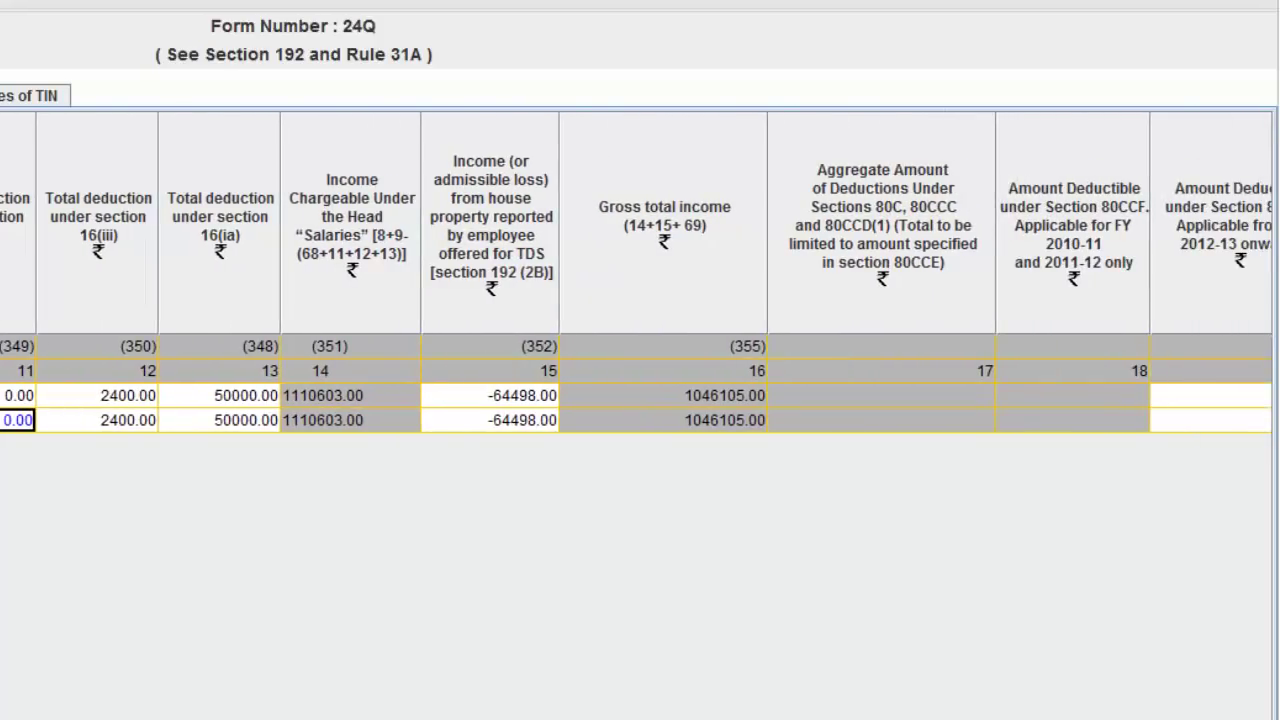
scroll(636, 272, "left", 10)
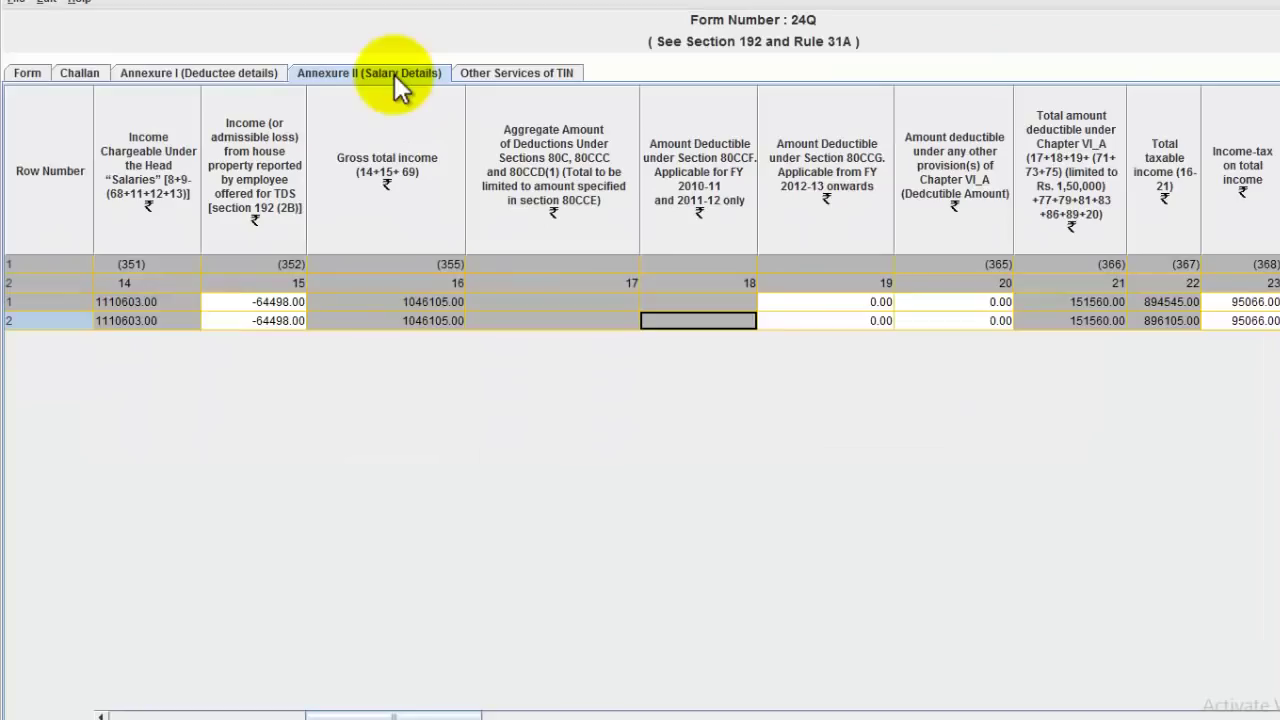
Compare the two salary rows' total Chapter VI-A deductions, total taxable income, income tax and tax deducted at source.
key("Tab")
key("Tab")
key("Tab")
key("Tab")
key("Tab")
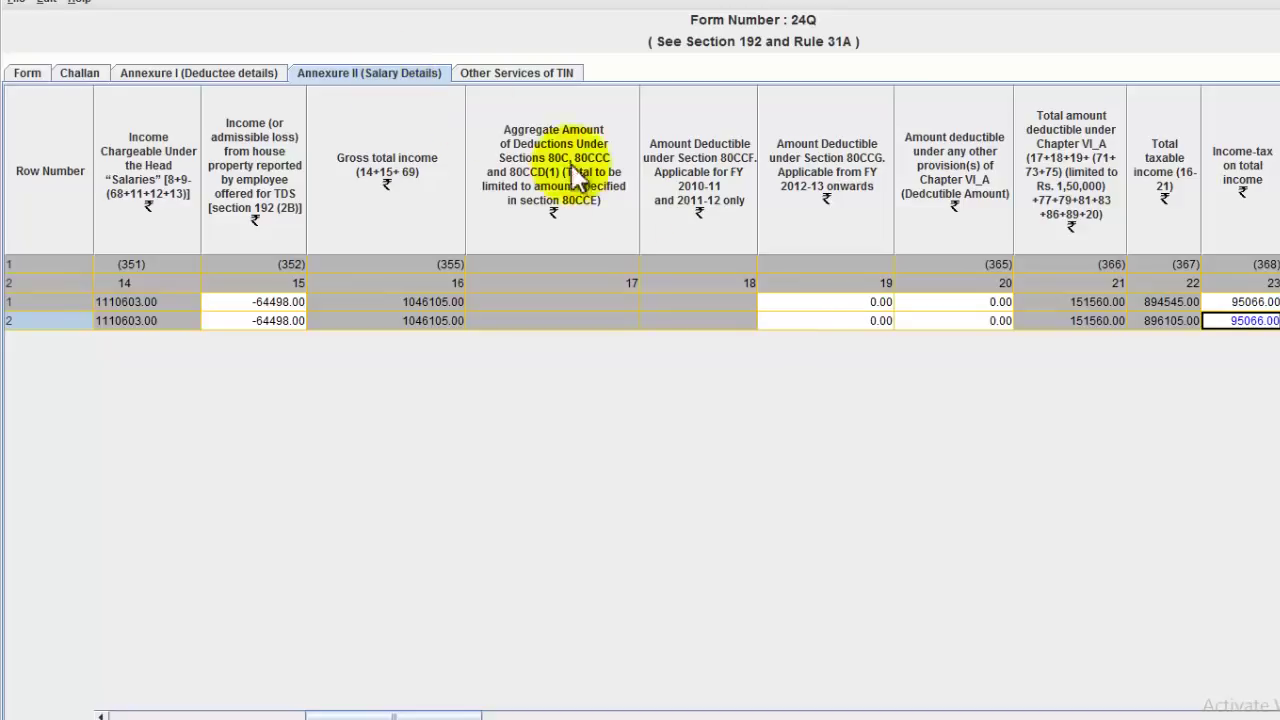
left_click(1180, 321)
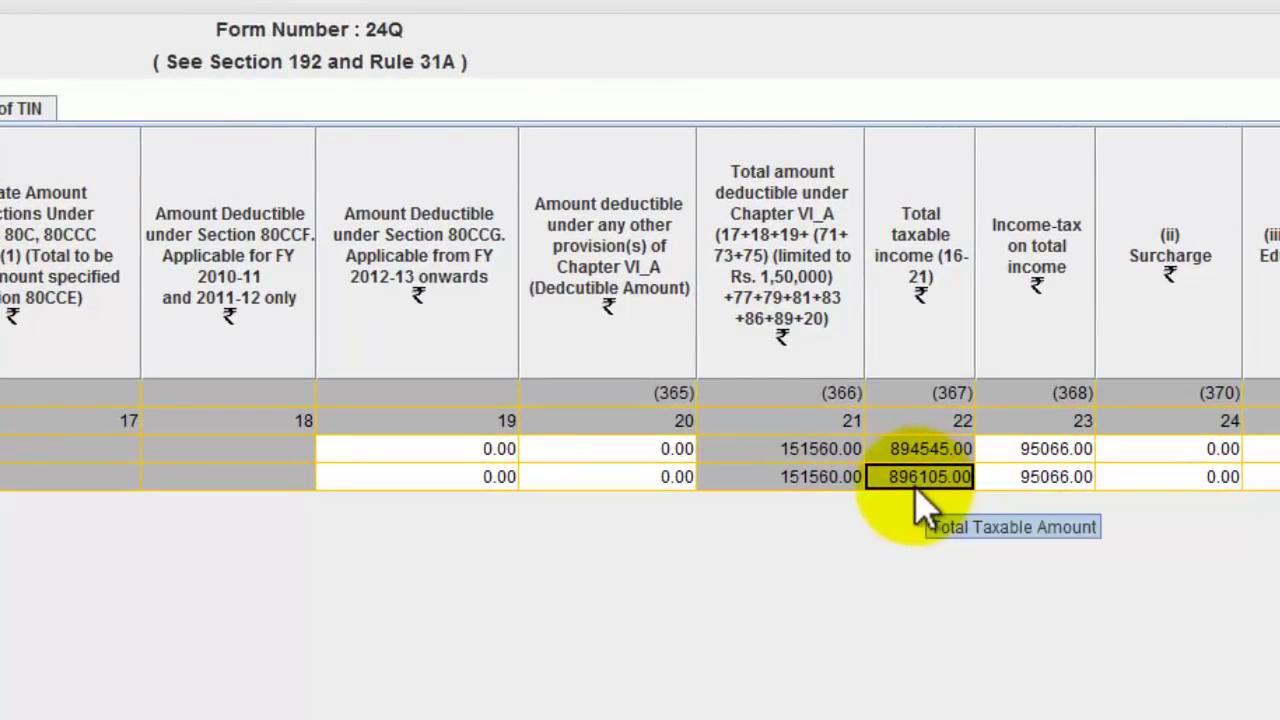
left_click(813, 452)
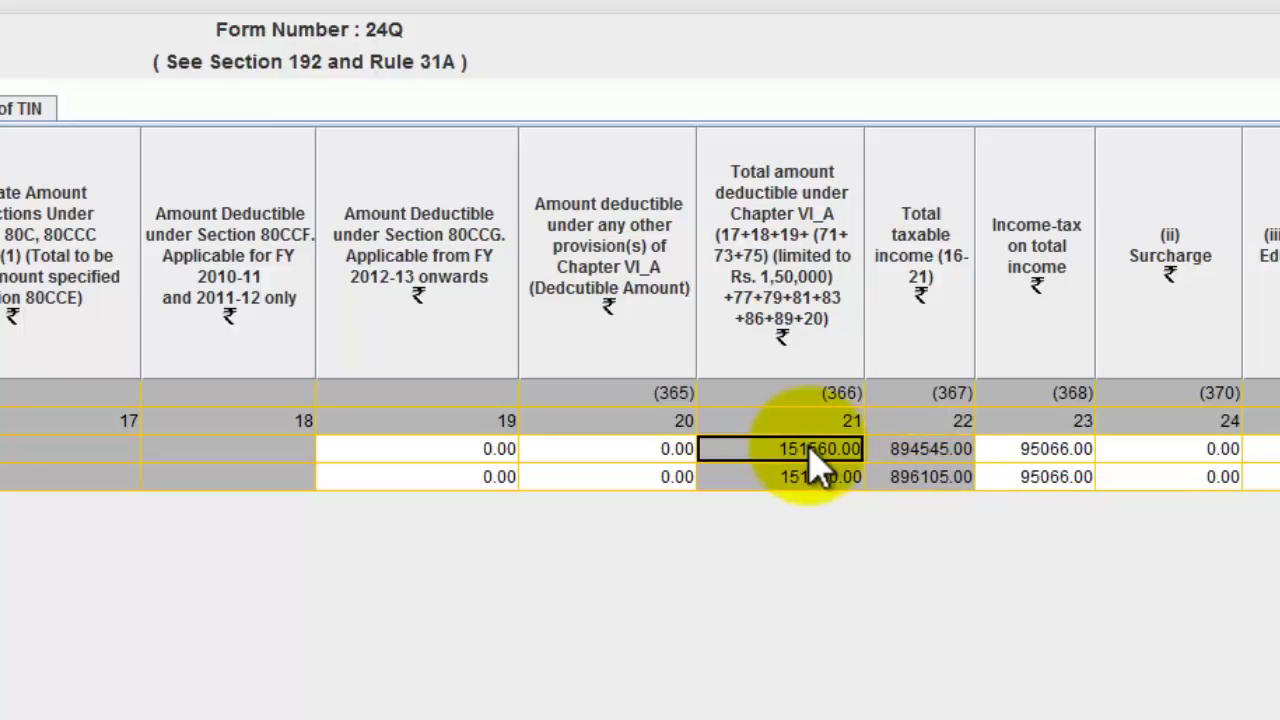
key("Tab")
key("Tab")
key("Tab")
key("Tab")
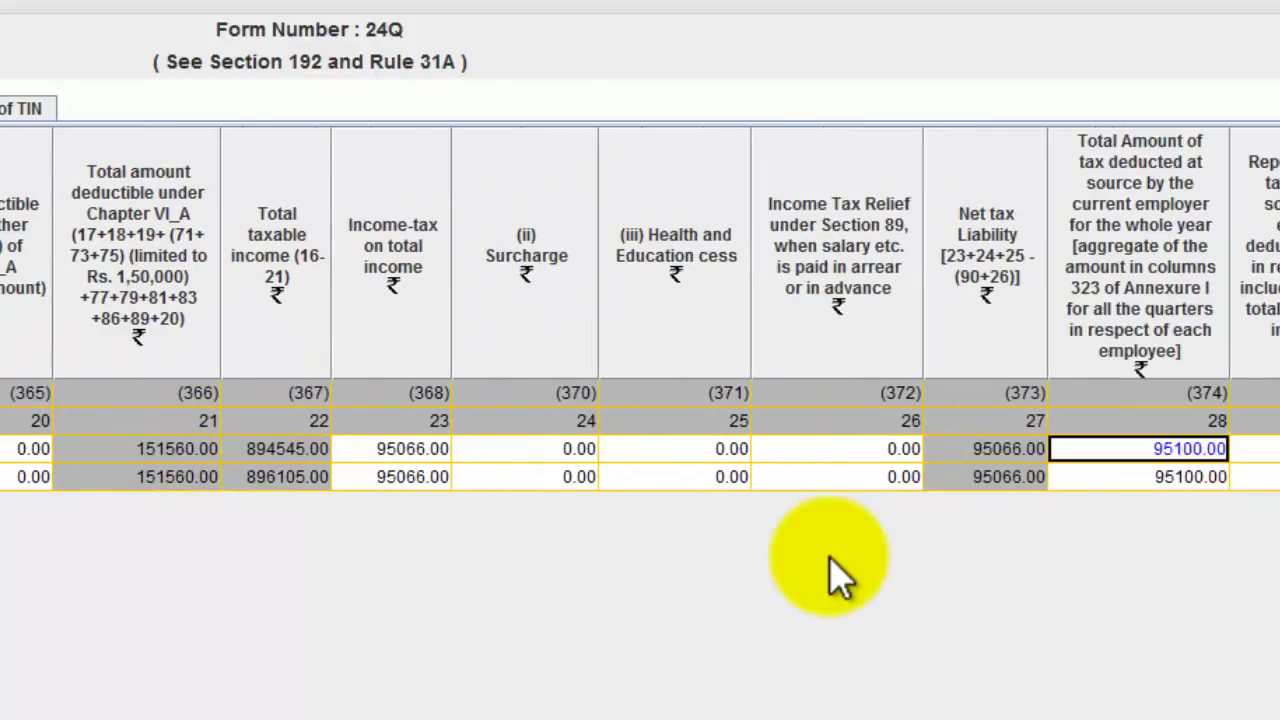
key("shift+Tab")
key("shift+Tab")
key("shift+Tab")
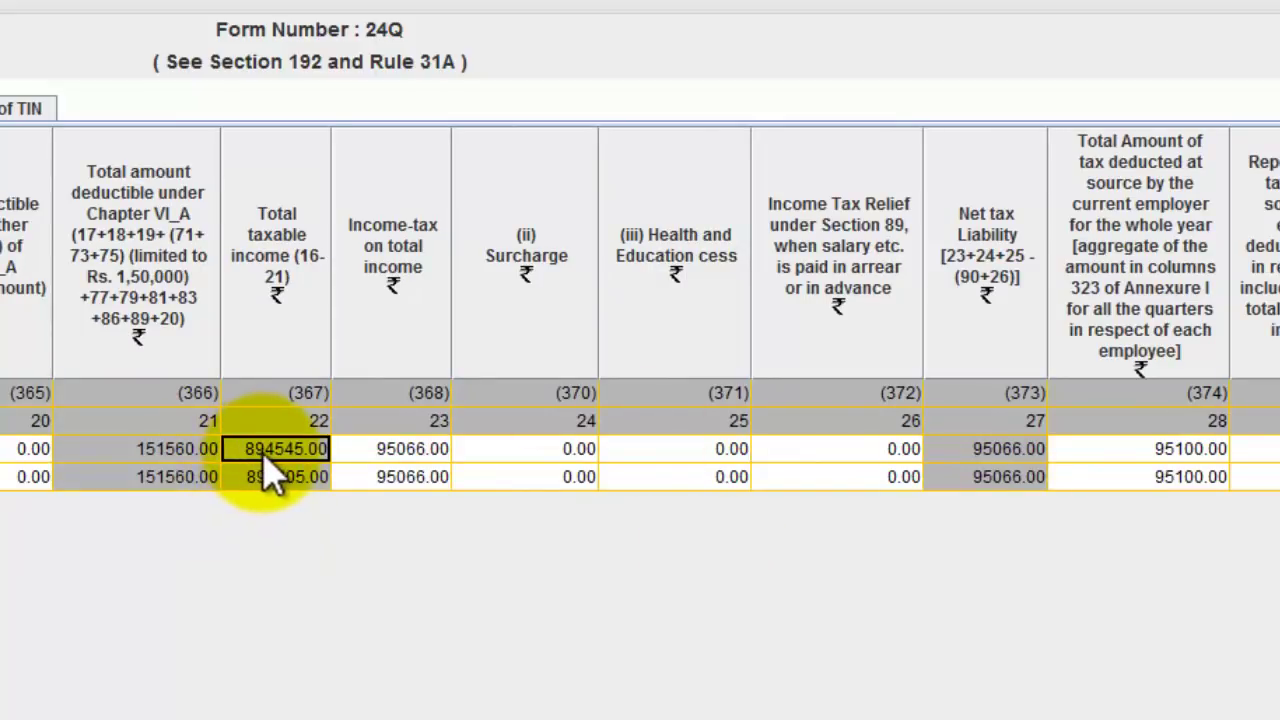
left_click(268, 484)
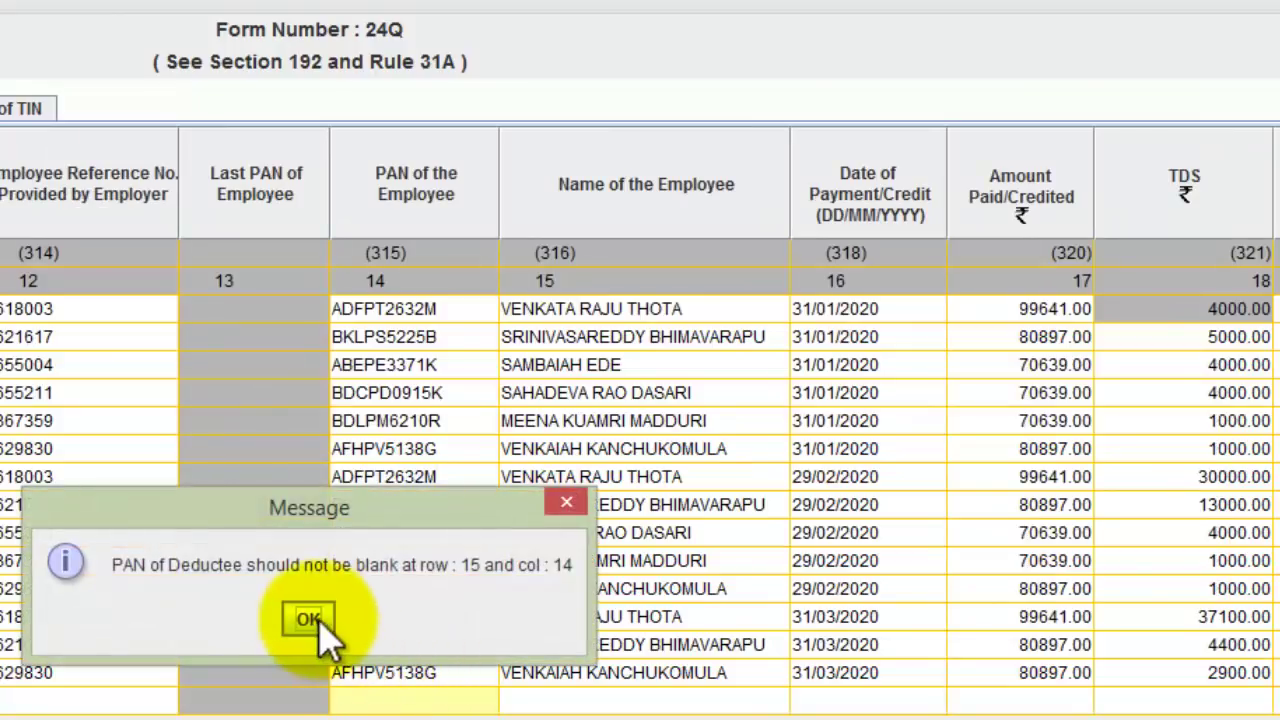
Delete the blank deductee row 15 from Annexure I.
left_click(310, 694)
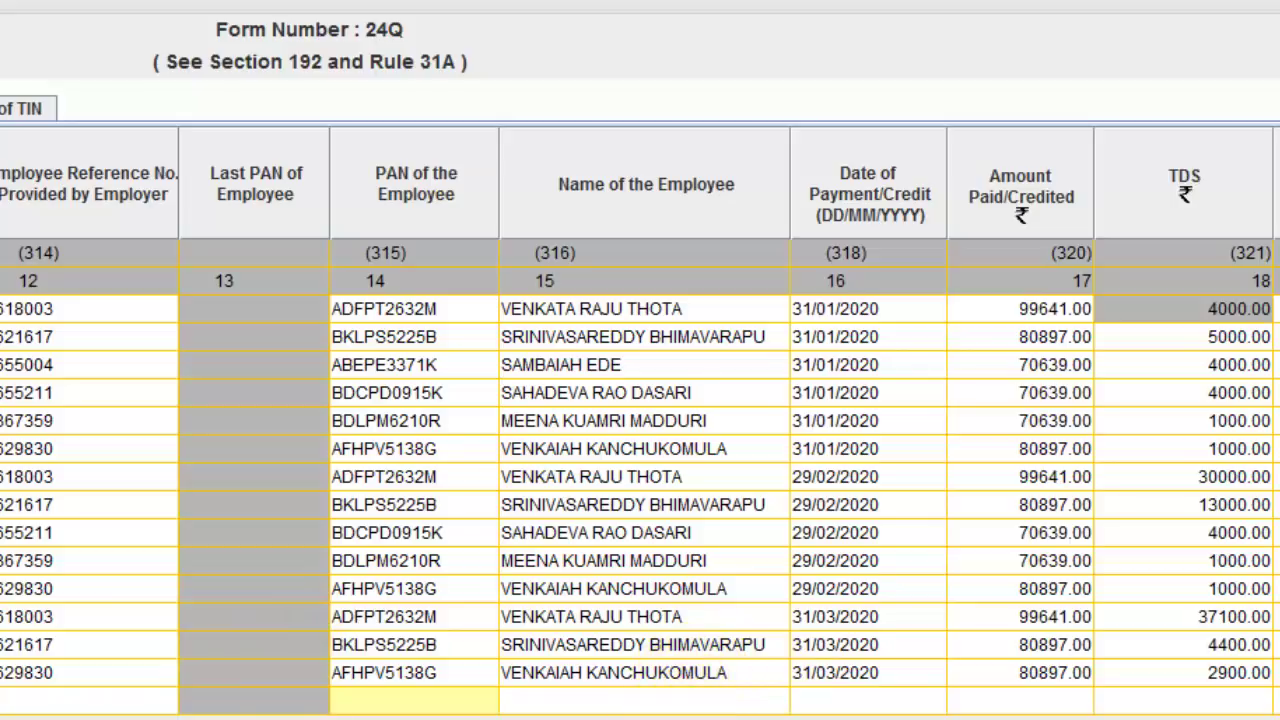
left_click(385, 718)
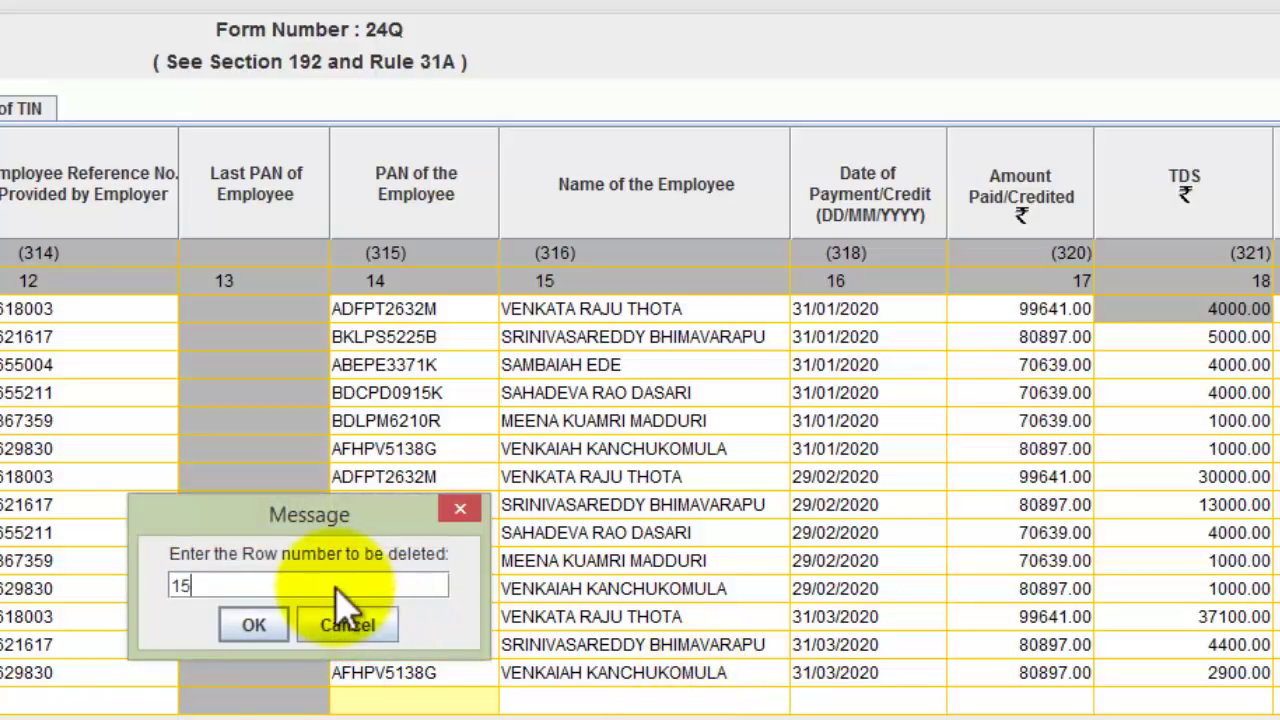
key("Return")
left_click(228, 682)
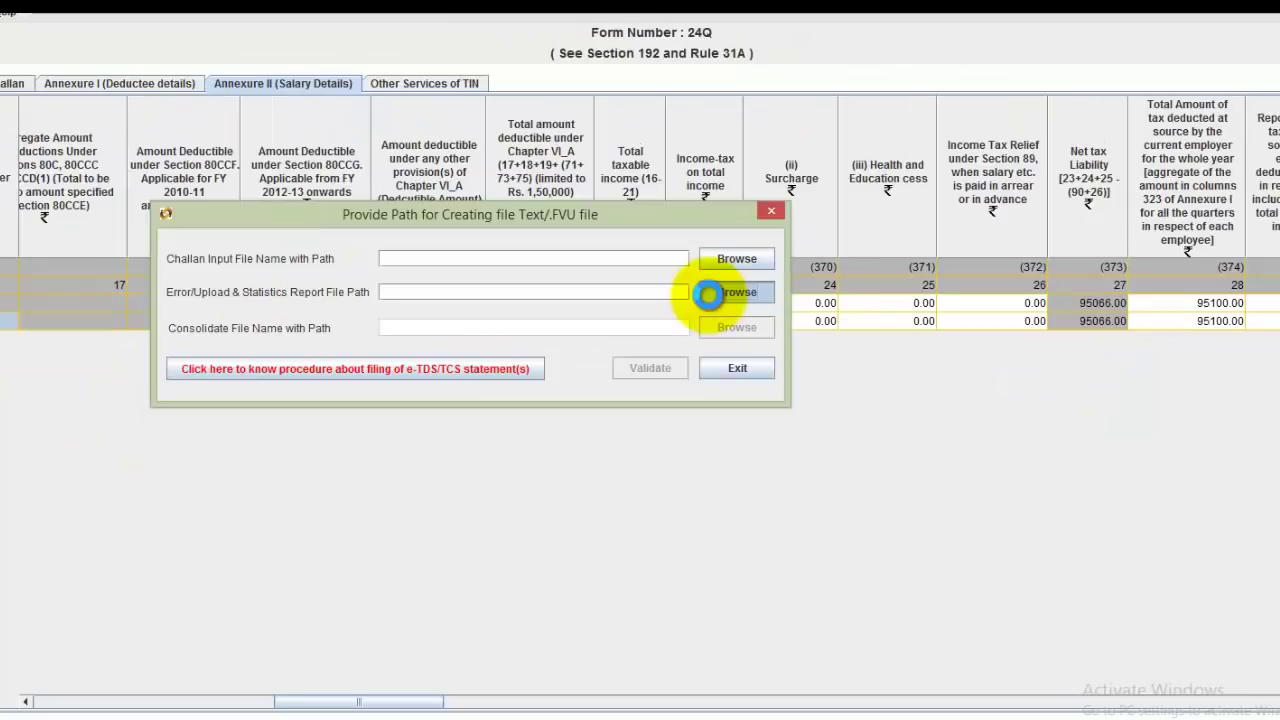
Set the error, upload and statistics report path to 24QRQ4 in the tds folder on drive E.
left_click(1019, 316)
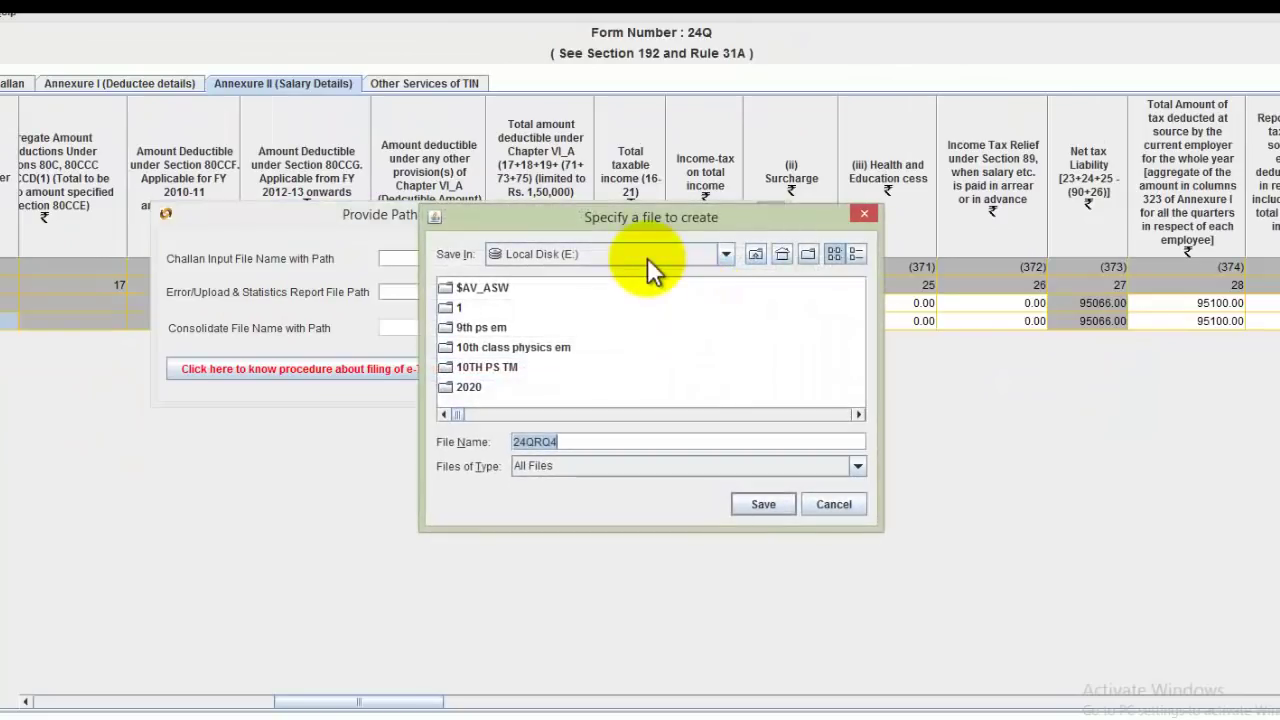
left_click(581, 254)
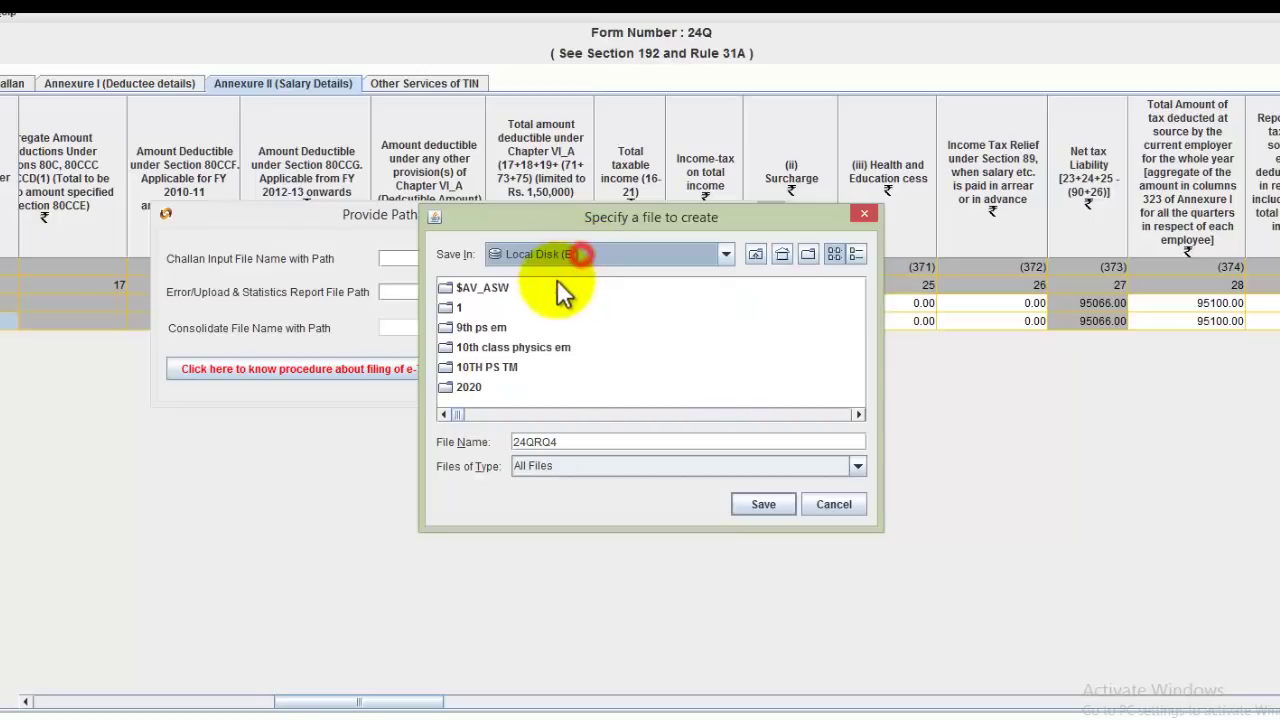
left_click(499, 354)
key("t")
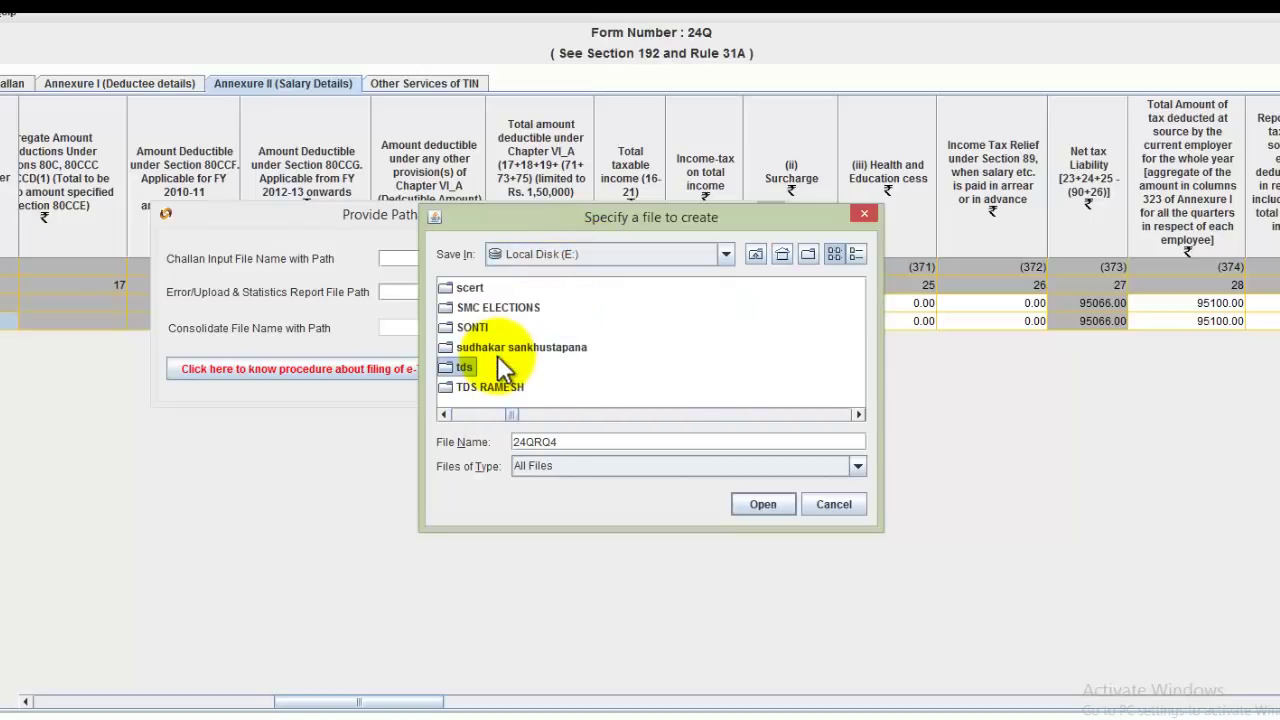
key("Return")
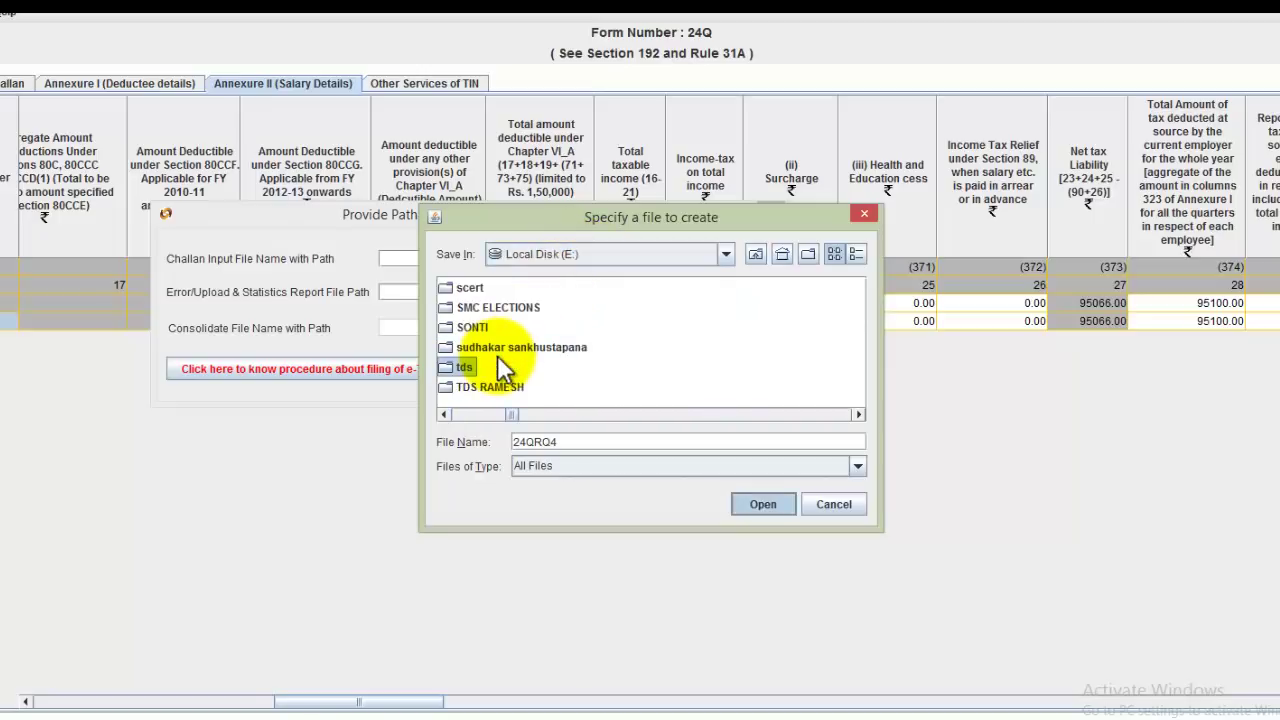
left_click(755, 502)
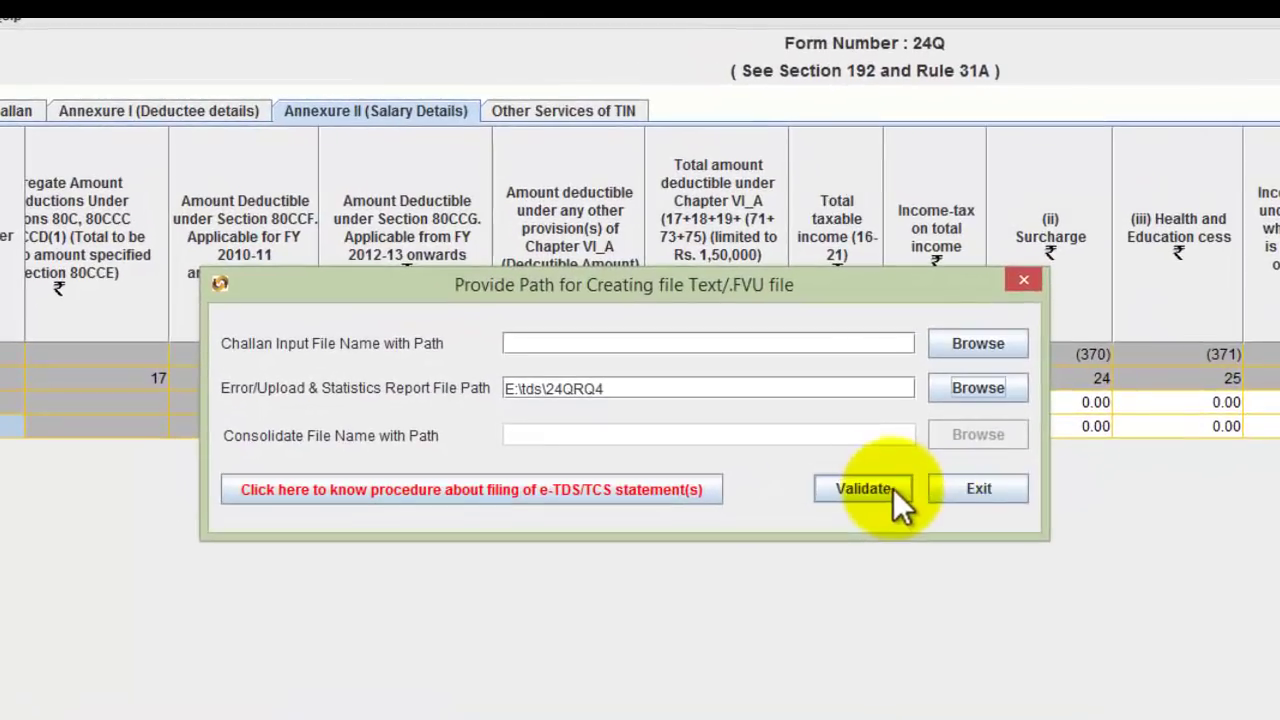
Validate the statement and read the error description in the generated file 24QRQ4err.html.
left_click(785, 430)
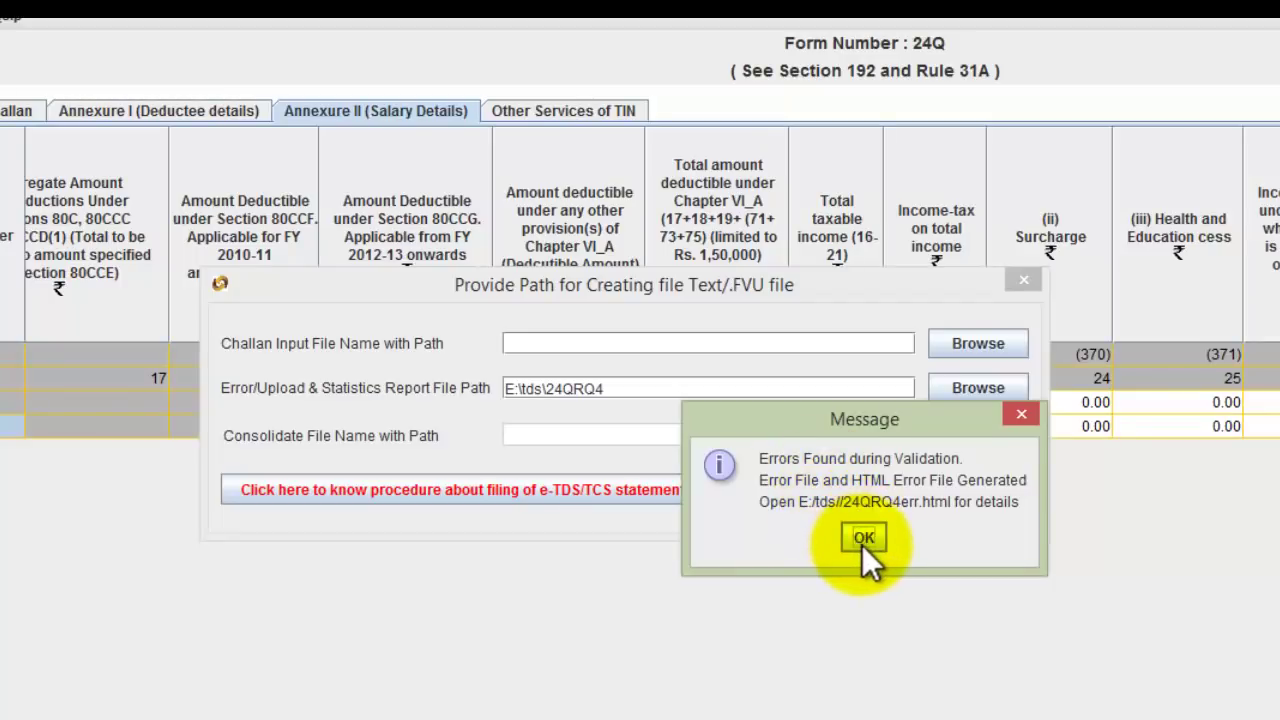
left_click(867, 536)
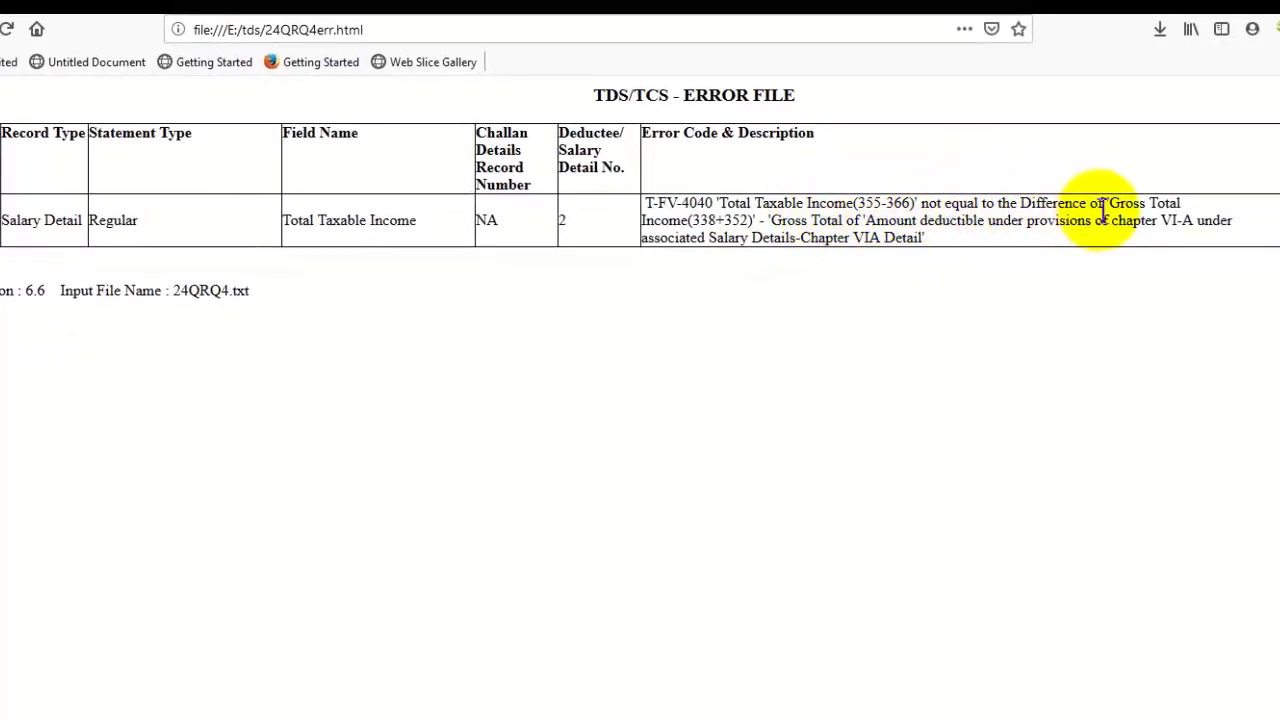
left_click_drag(769, 220, 1082, 215)
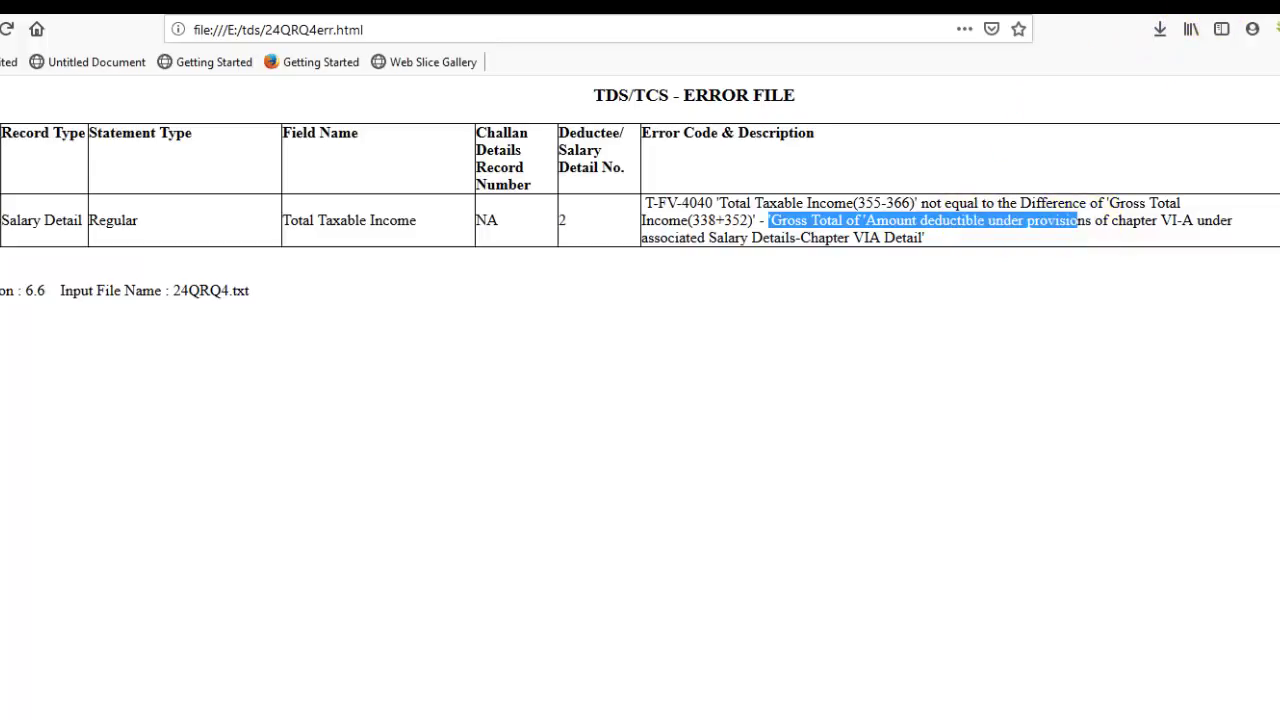
left_click(1225, 5)
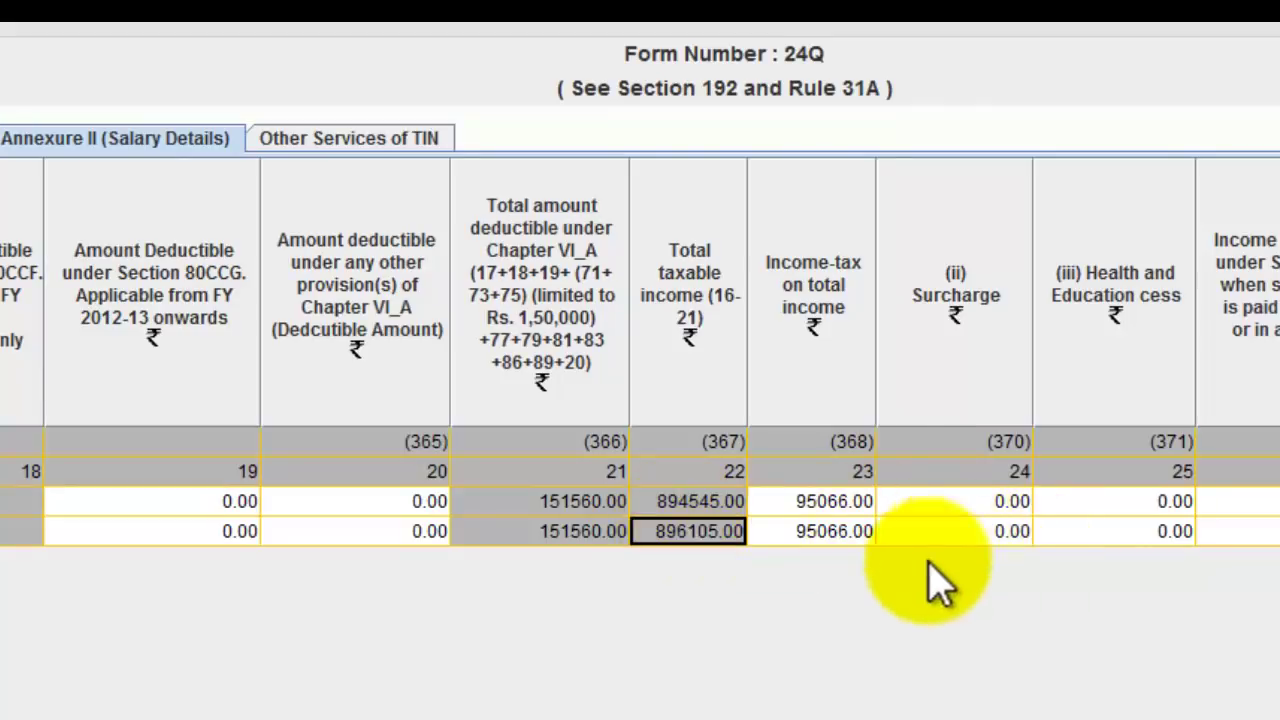
Re-enter the second salary row's gross salary under section 17(1), column 59 of Annexure II, as 1163003.
key("Tab")
key("Tab")
key("Tab")
key("Tab")
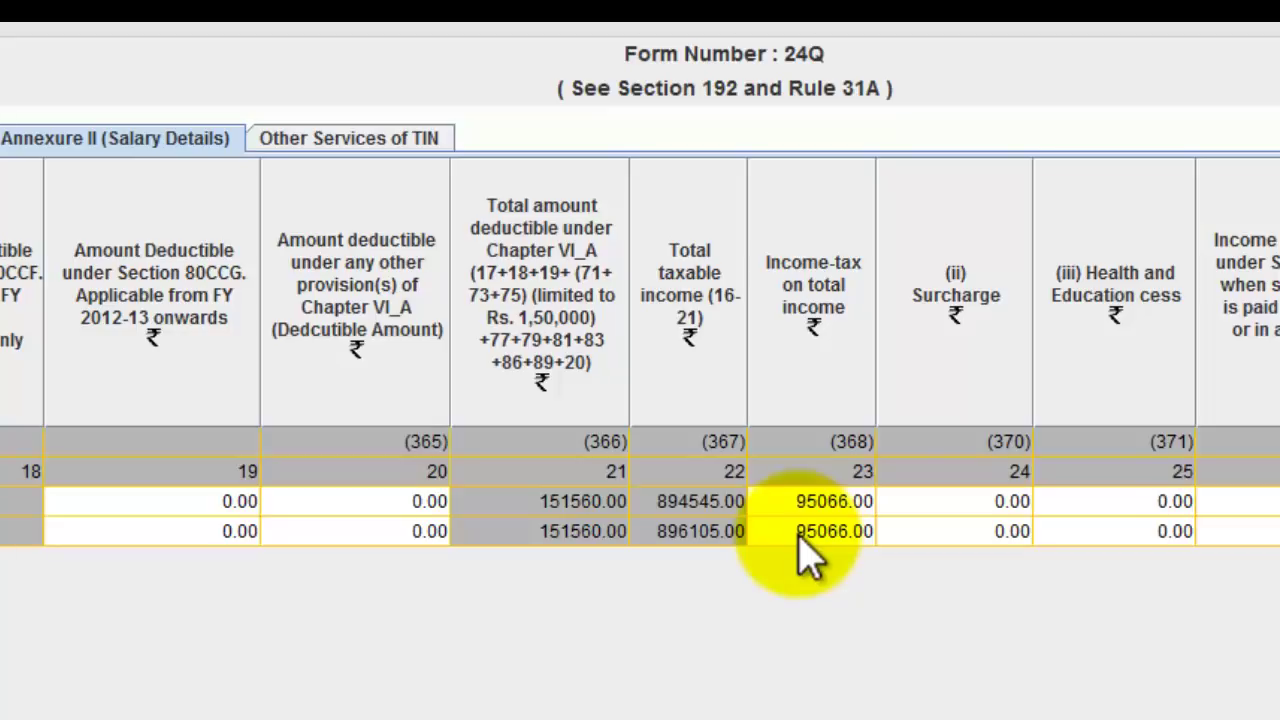
key("Tab")
key("Tab")
key("Tab")
key("Tab")
key("Tab")
key("Tab")
key("Tab")
key("Tab")
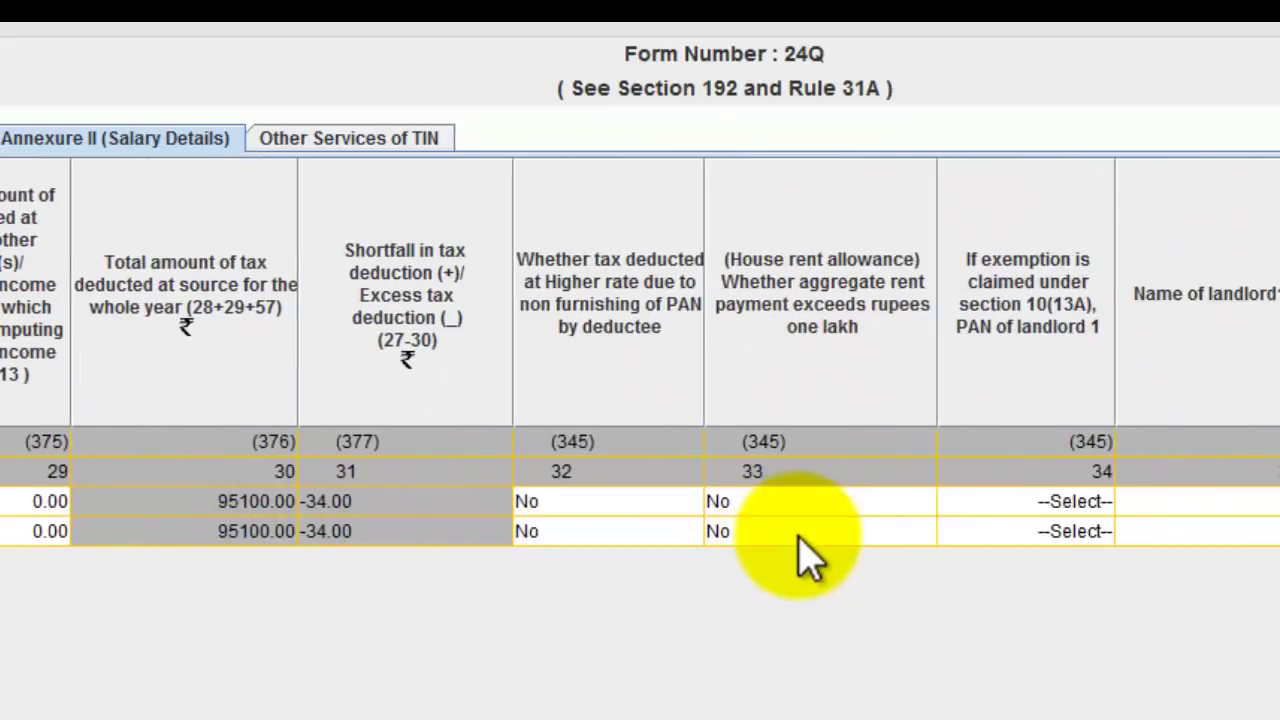
key("Tab")
key("Tab")
key("Tab")
key("Tab")
key("Tab")
key("Tab")
key("Tab")
key("Tab")
key("Tab")
key("Tab")
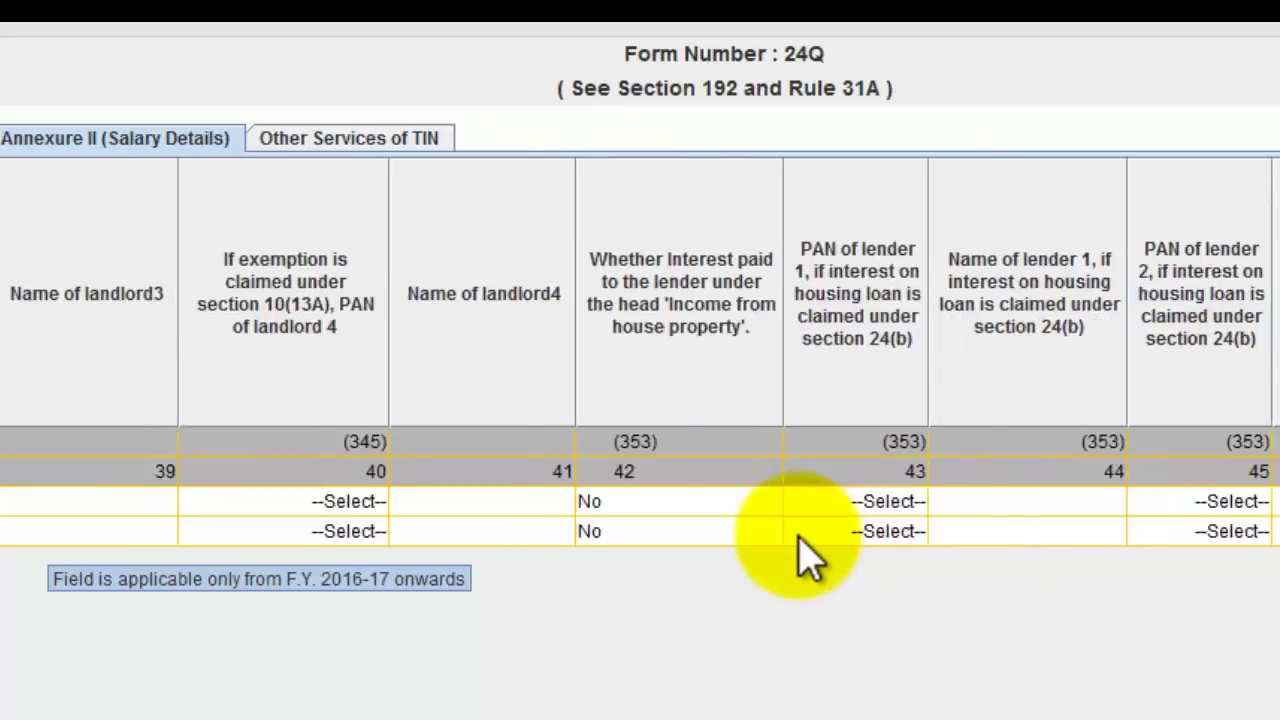
key("Tab")
key("Tab")
key("Tab")
key("Tab")
key("Tab")
key("Tab")
key("Tab")
key("Tab")
key("Tab")
key("Tab")
key("Tab")
key("Tab")
key("Tab")
key("Tab")
key("Tab")
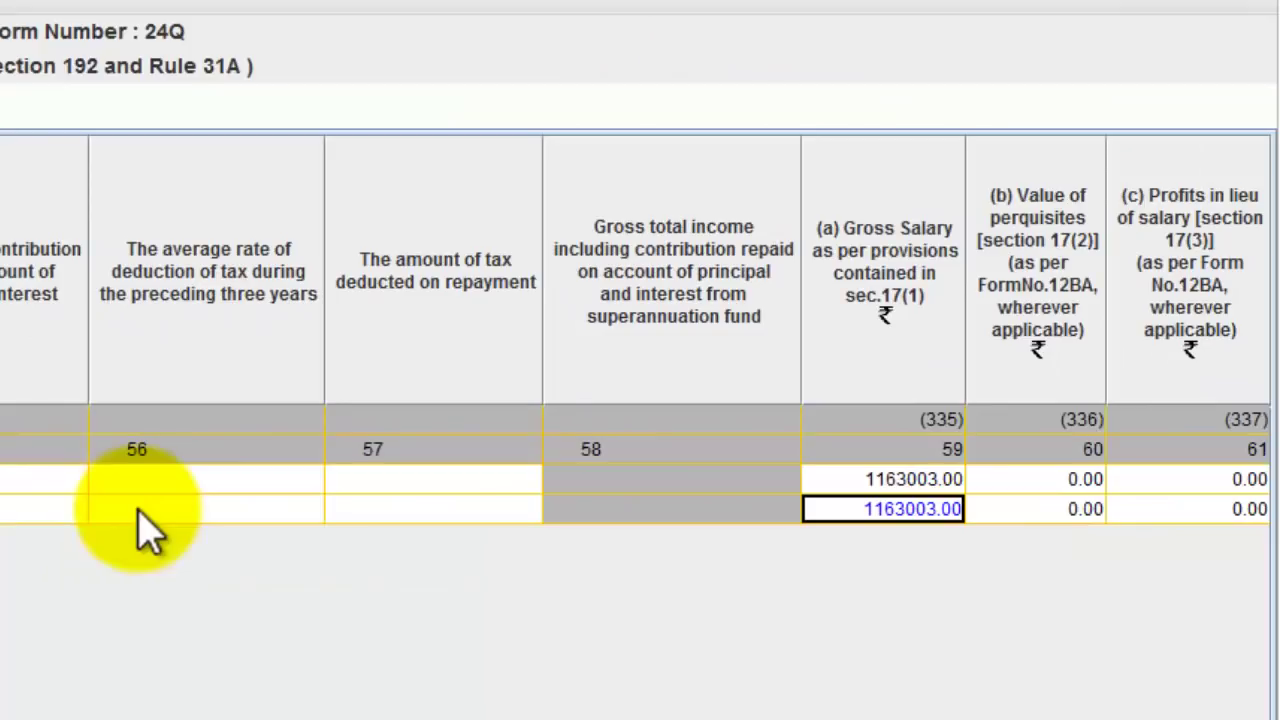
left_click(922, 510)
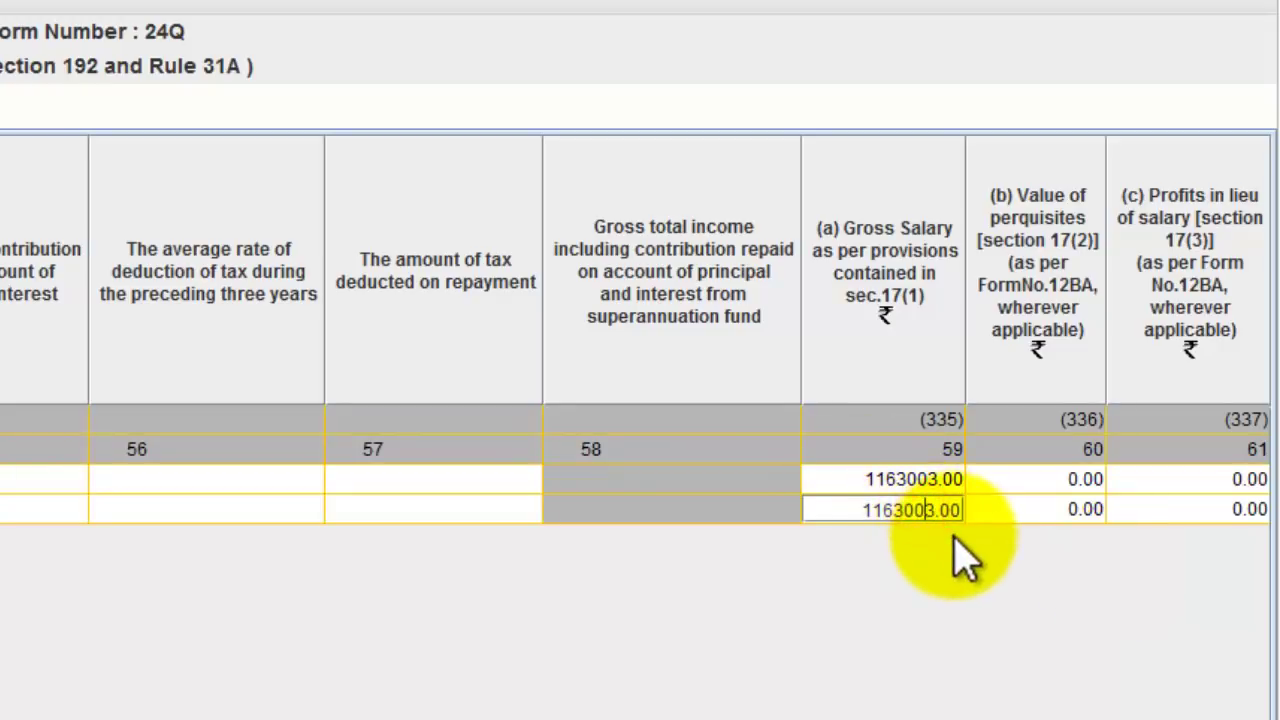
key("Return")
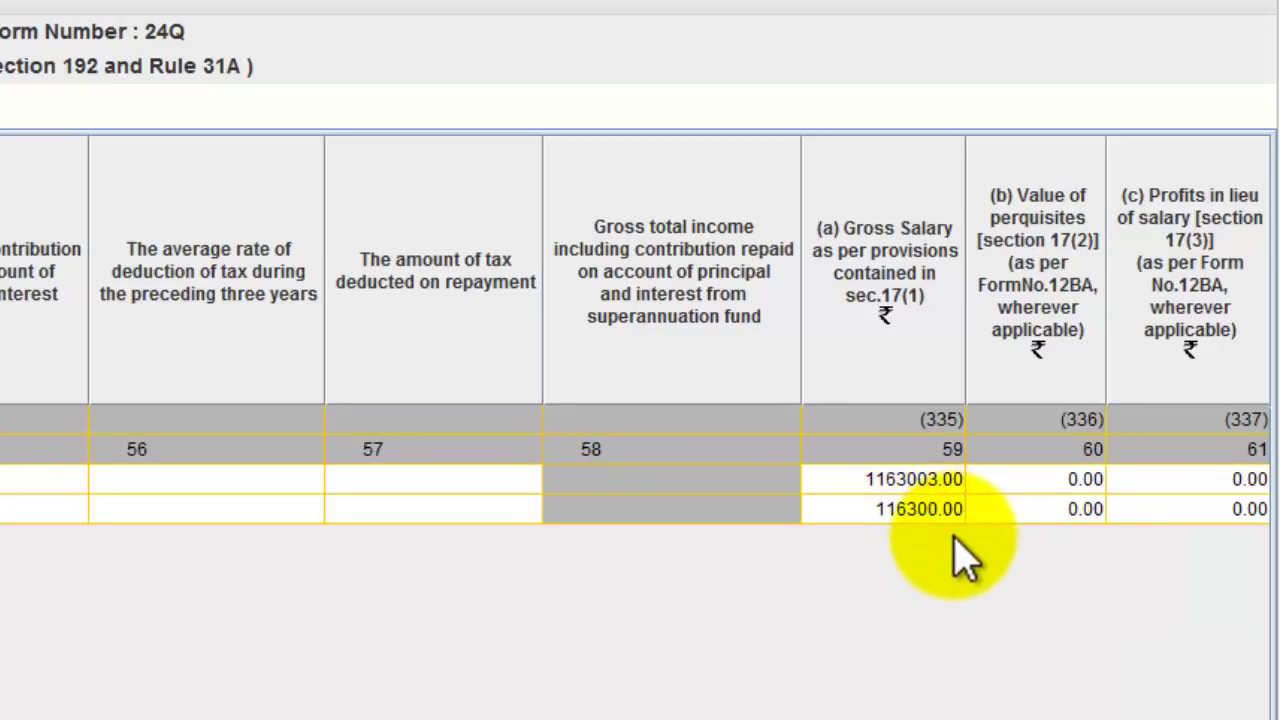
left_click(920, 510)
type("3")
key("Return")
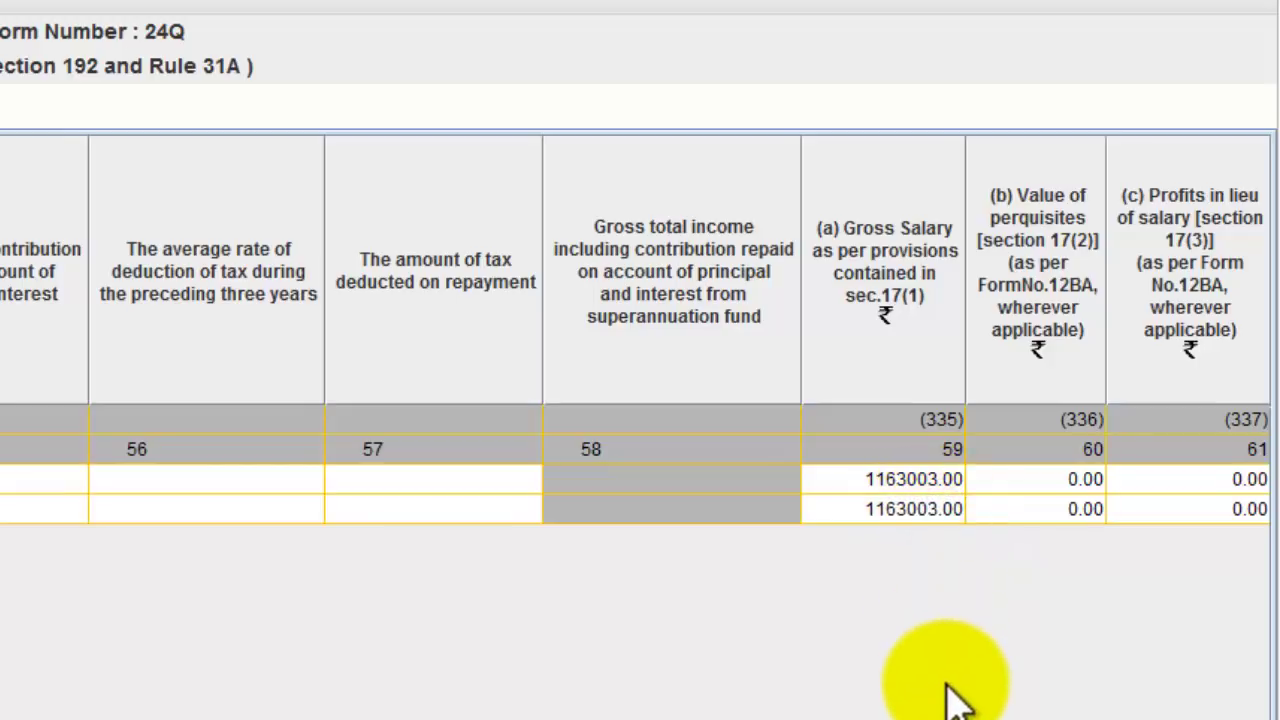
Compare the total taxable income in column 22 for both salary rows.
left_click(816, 503)
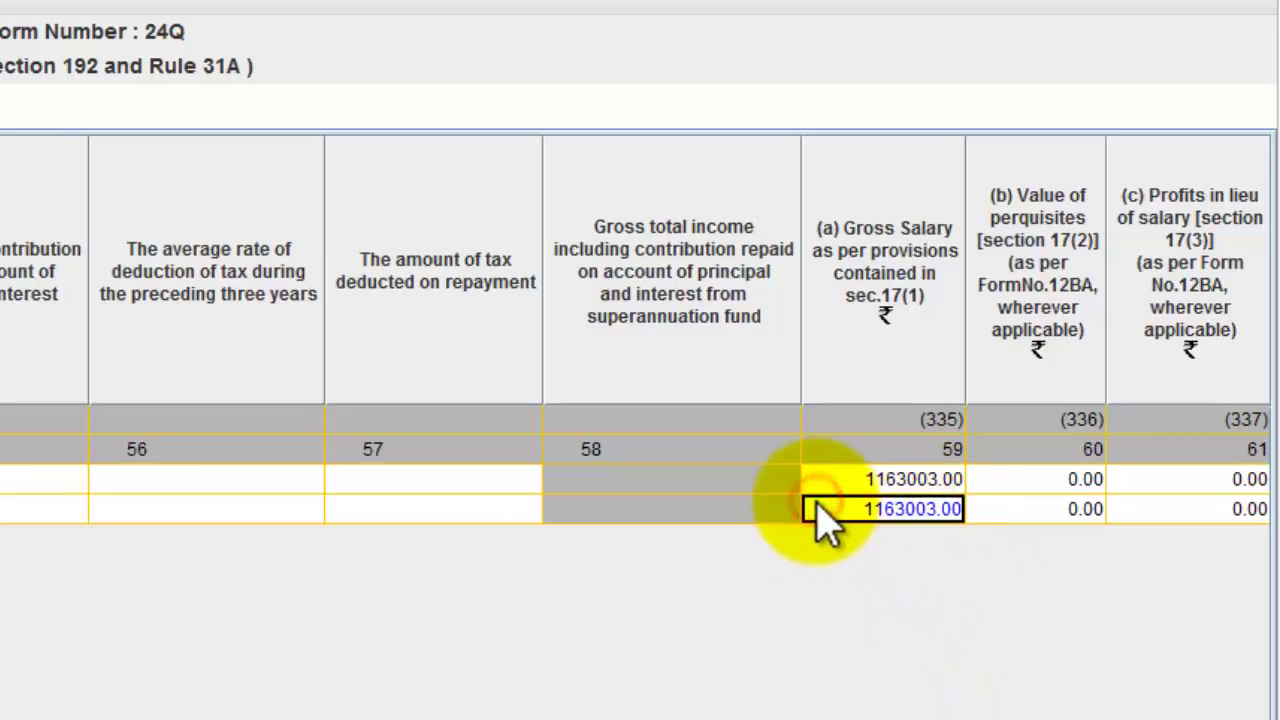
key("Left")
key("Left")
key("Left")
key("Left")
key("Left")
key("Left")
key("Left")
key("Left")
key("Left")
key("Left")
key("Left")
key("Left")
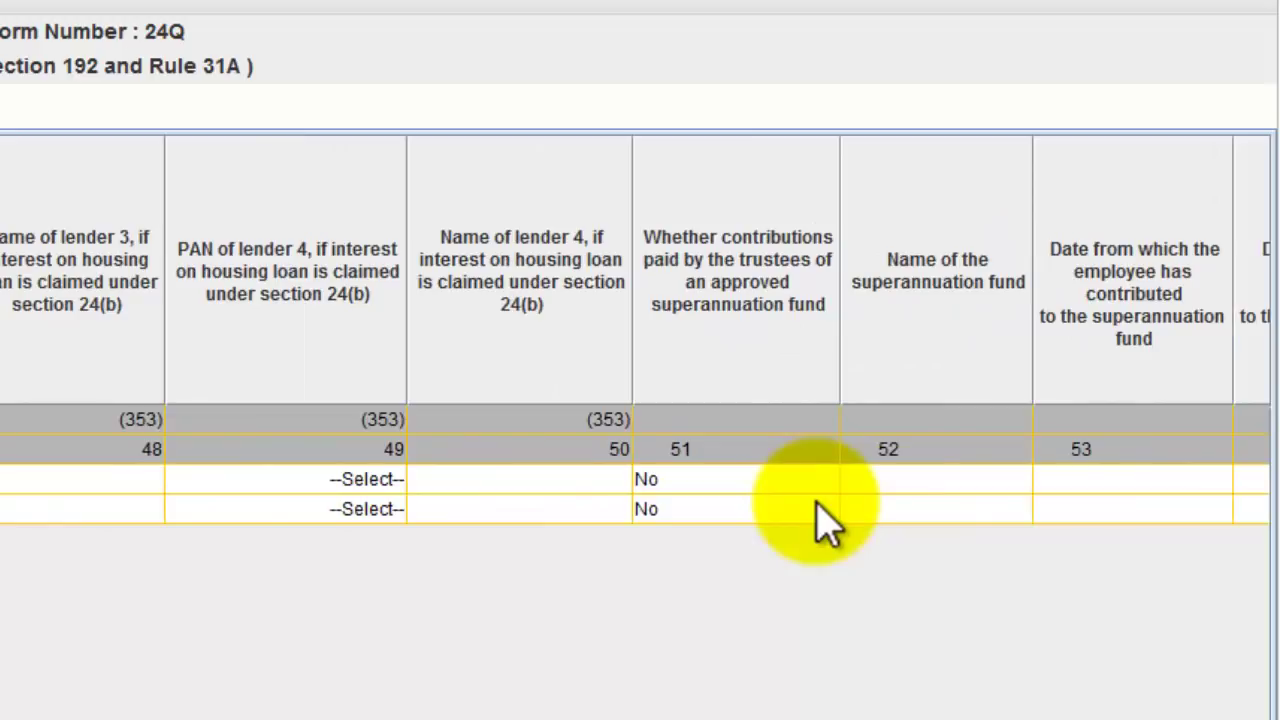
key("Left")
key("Left")
key("Left")
key("Left")
key("Left")
key("Left")
key("Left")
key("Left")
key("Left")
key("Left")
key("Left")
key("Left")
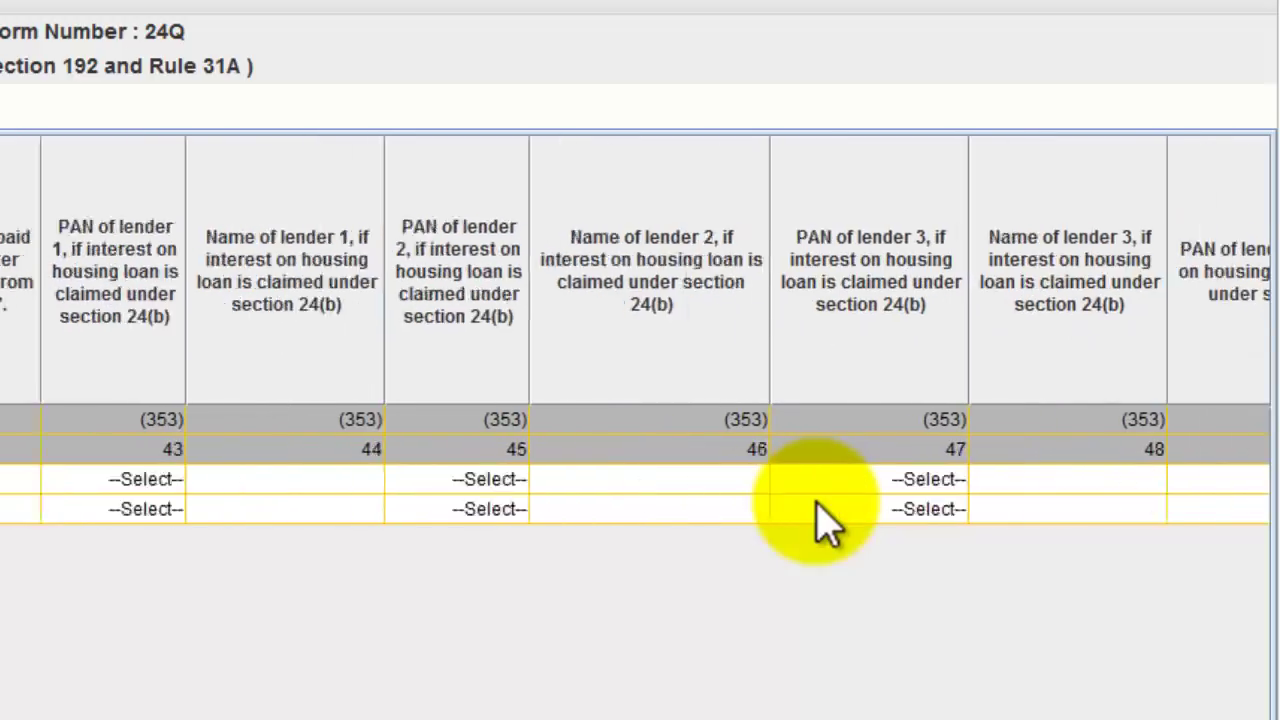
key("Left")
key("Left")
key("Left")
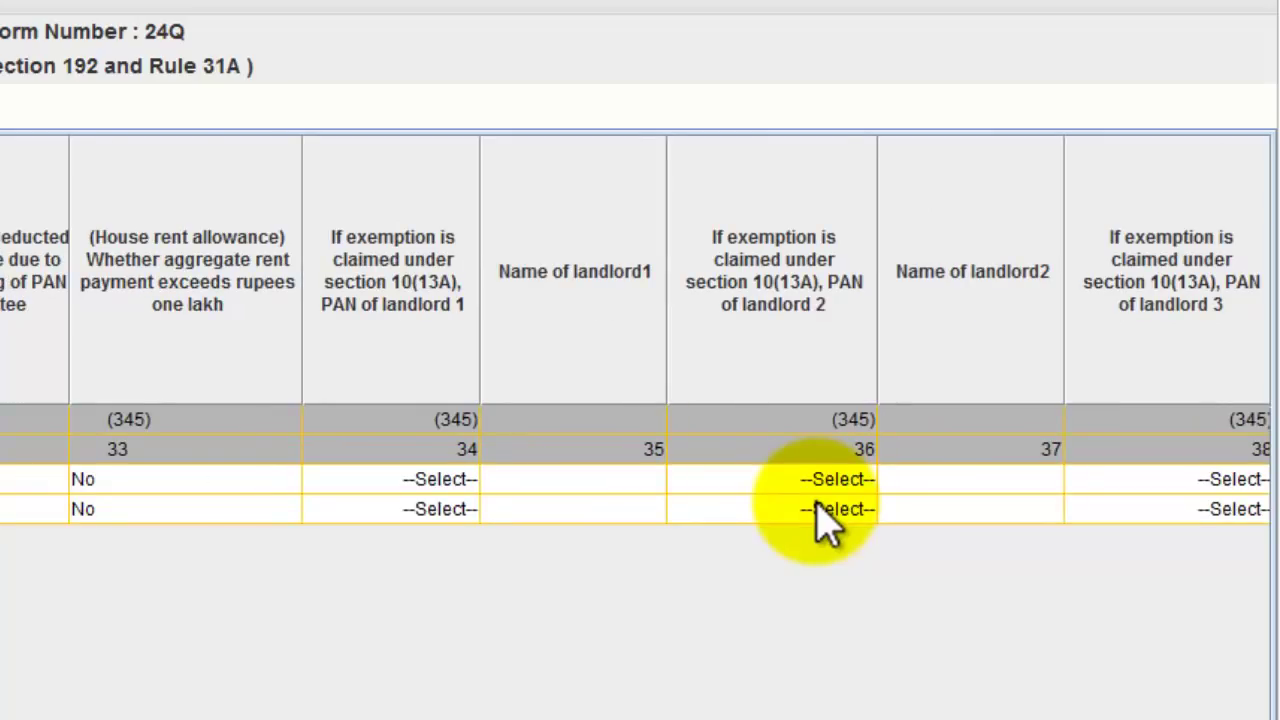
key("Left")
key("Left")
key("Left")
key("Left")
key("Left")
key("Left")
key("Left")
key("Left")
key("Left")
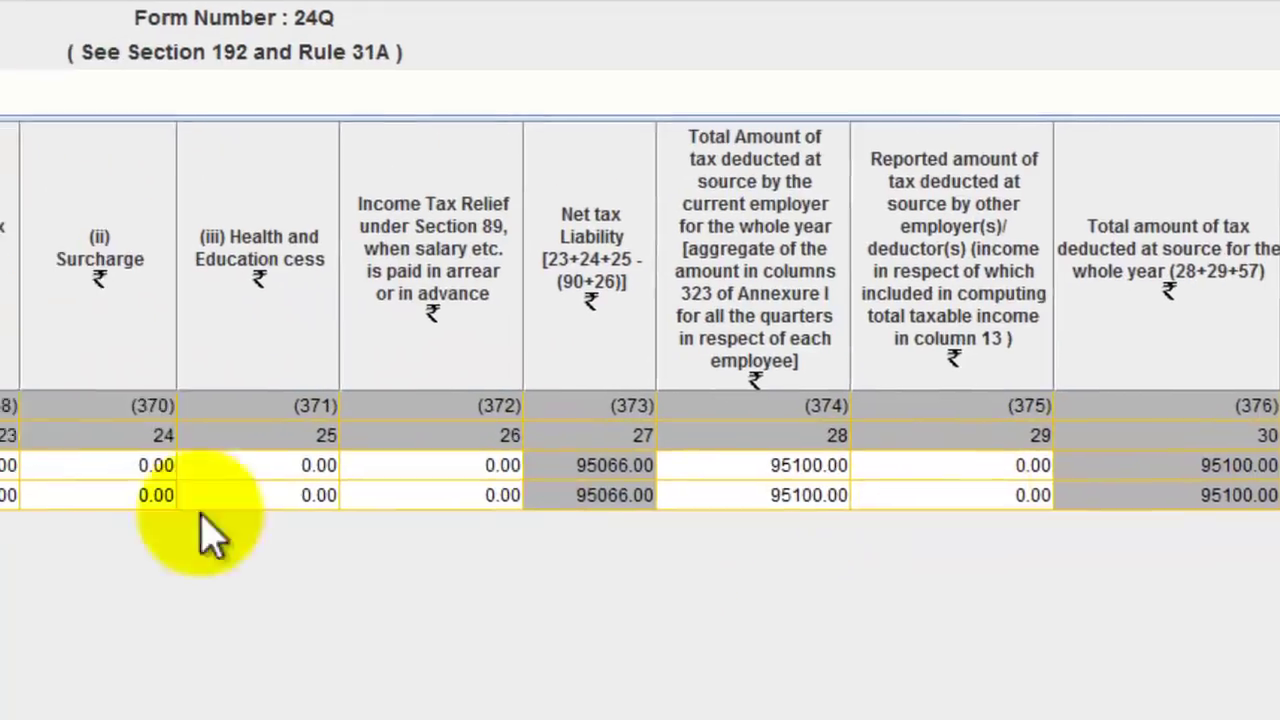
key("Left")
key("Left")
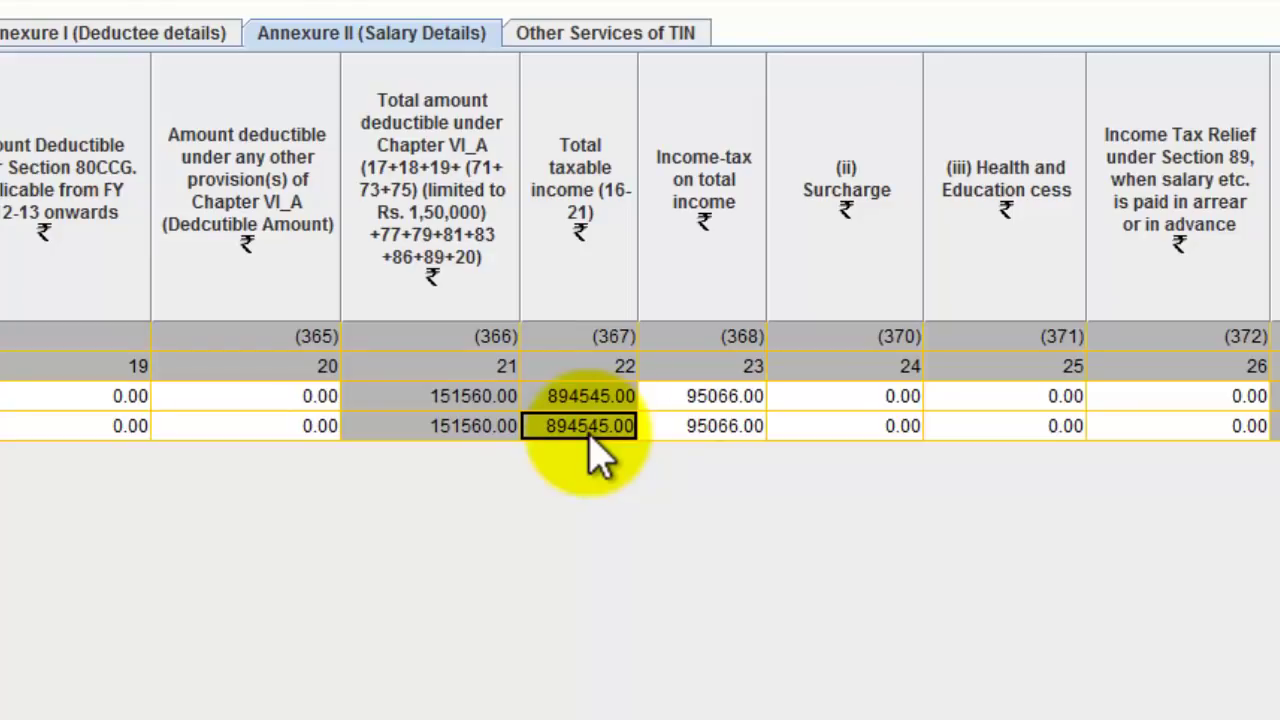
Validate the statement again with the E:\tds\24QRQ4 path, replacing the existing 24QRQ4.txt file.
left_click(1100, 715)
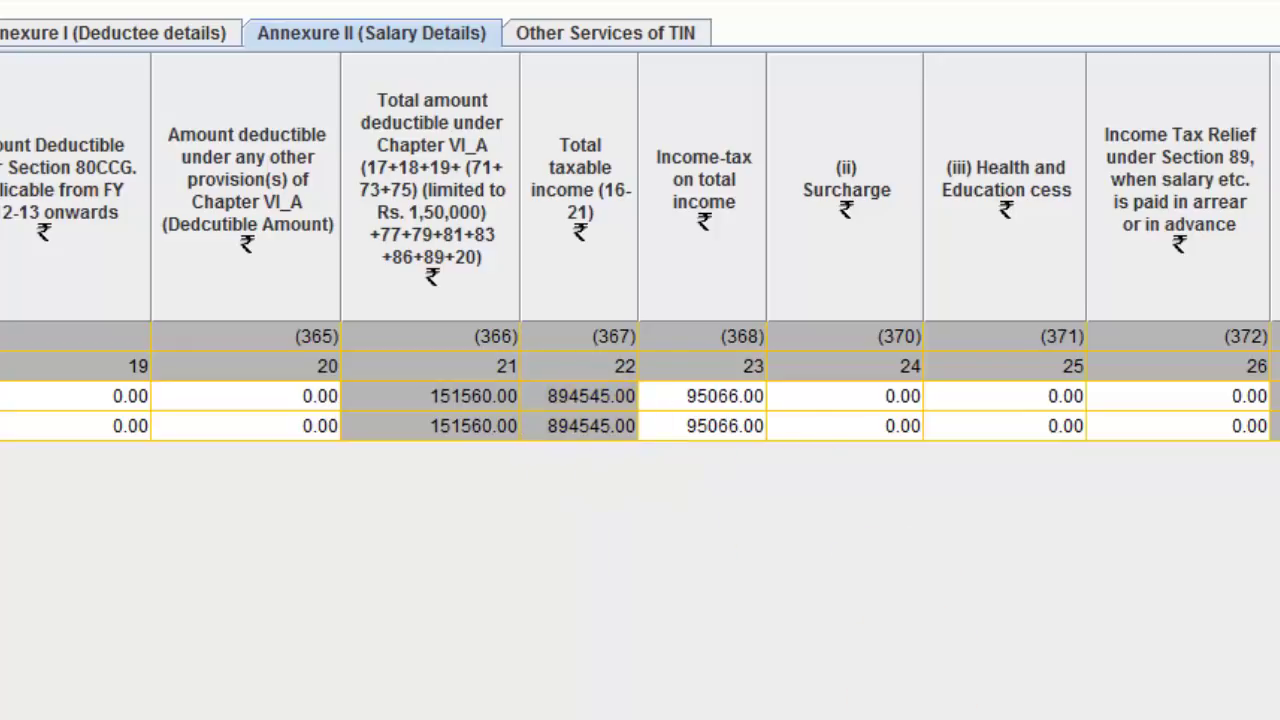
left_click(718, 379)
left_click(975, 510)
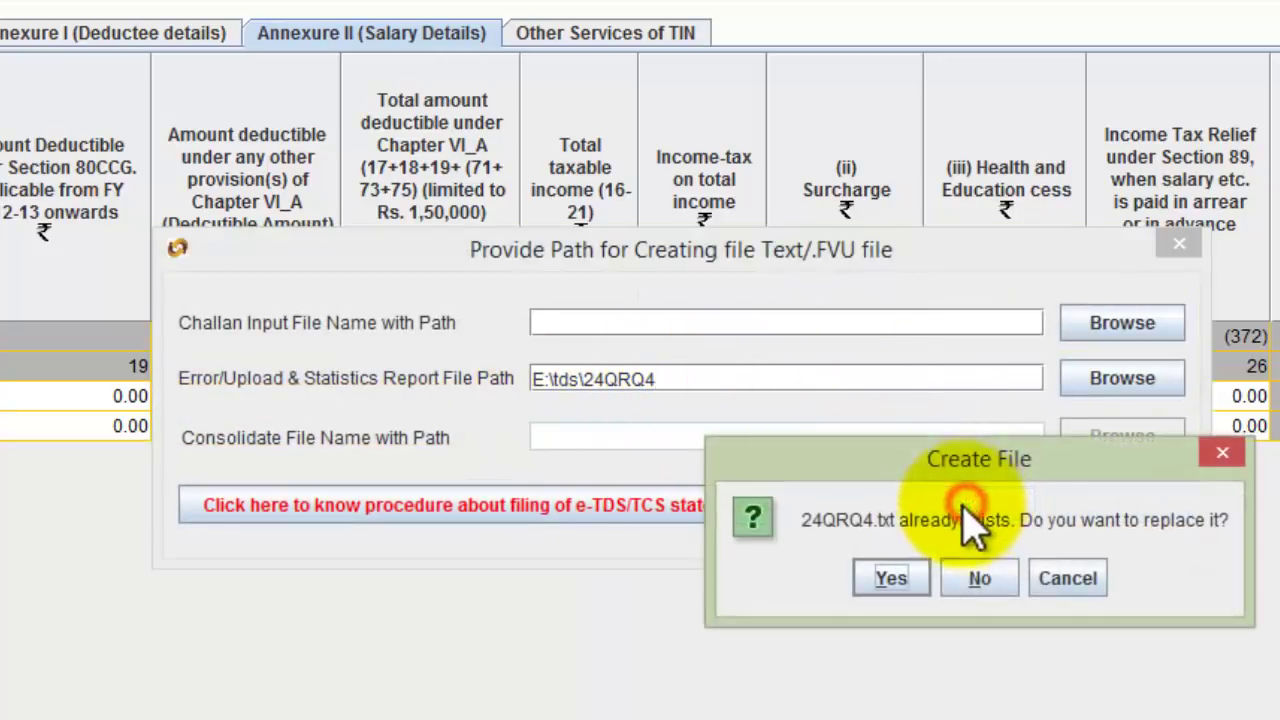
left_click(890, 579)
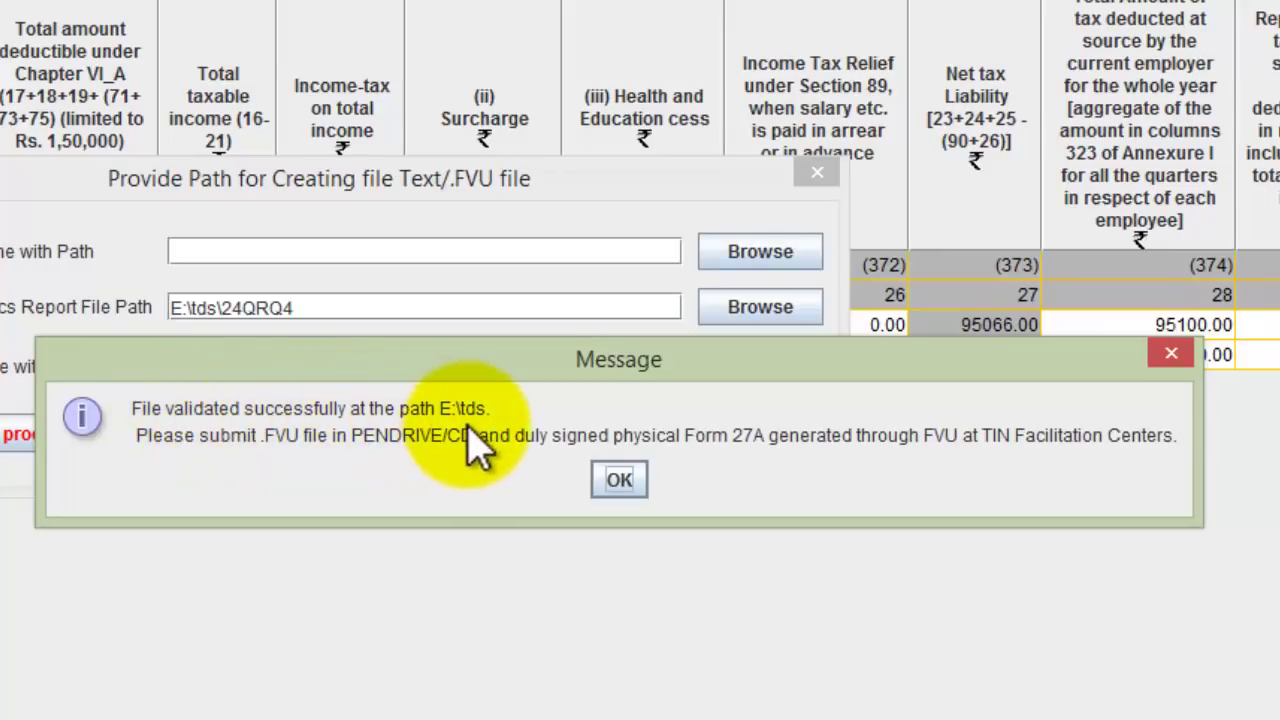
left_click(626, 480)
left_click(622, 493)
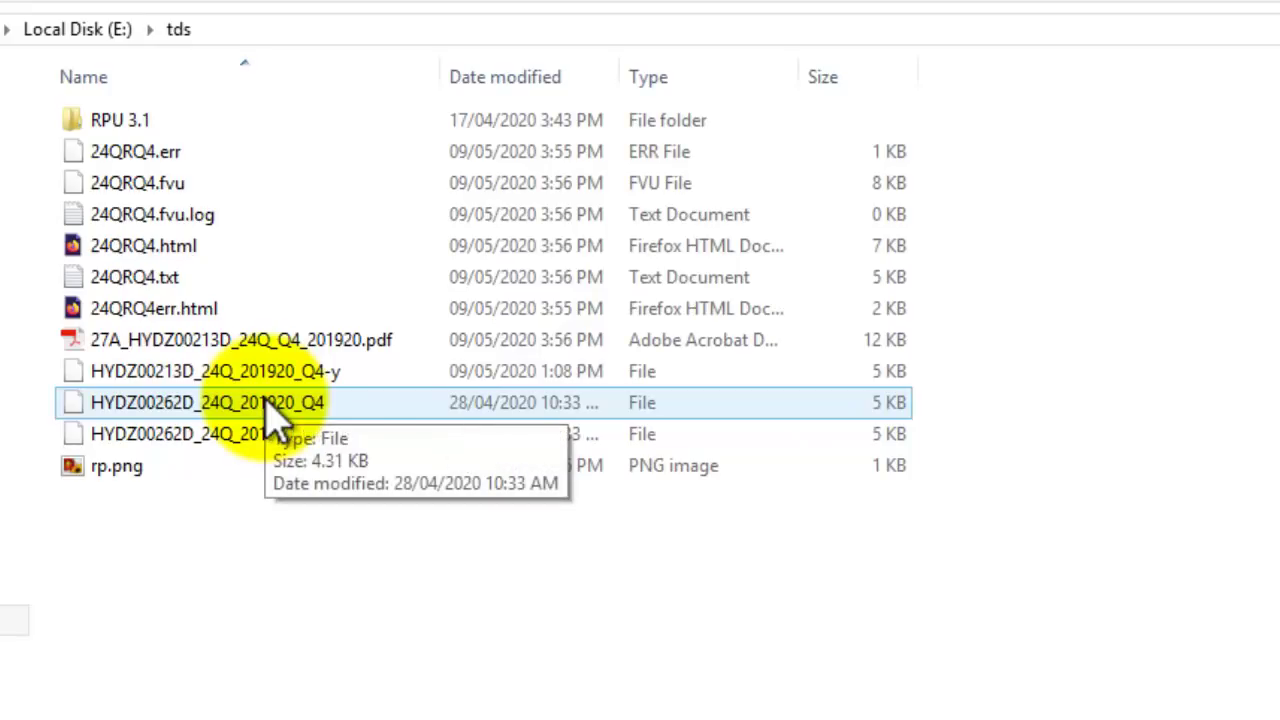
Locate 24QRQ4.fvu in the tds folder and review the generated Form 27A PDF's deductor details and control totals.
left_click(160, 185)
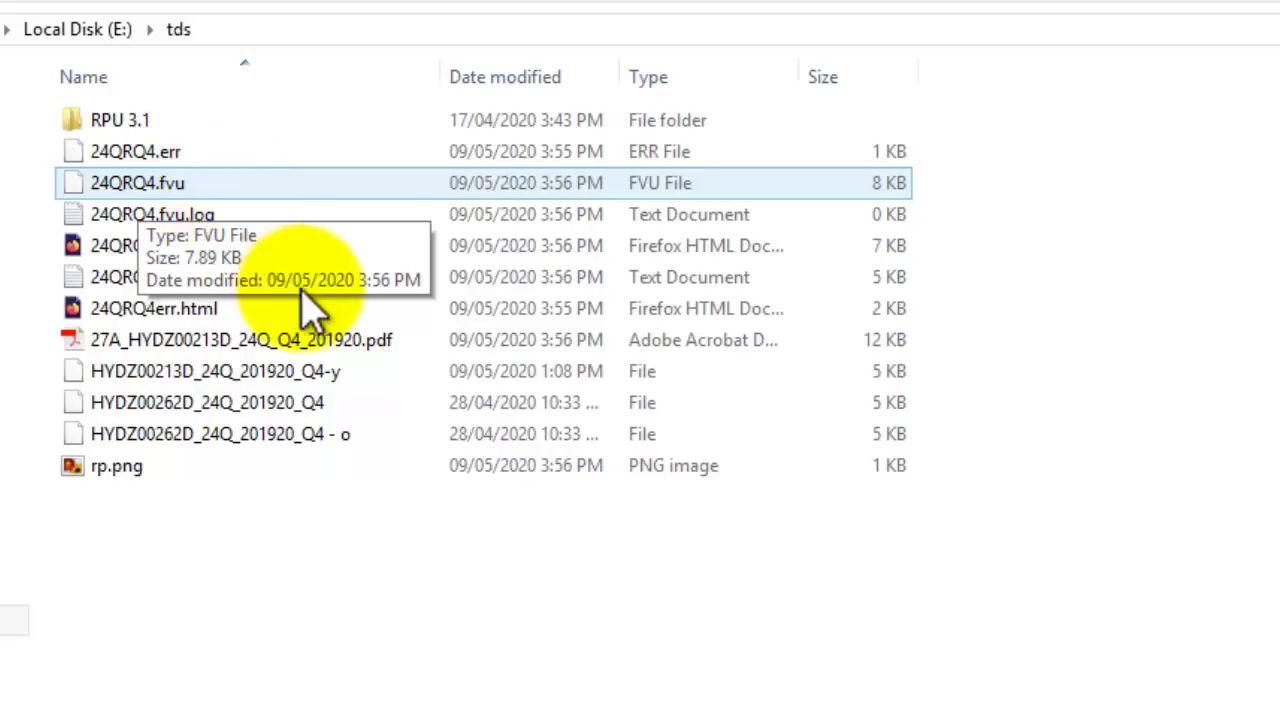
left_click(383, 342)
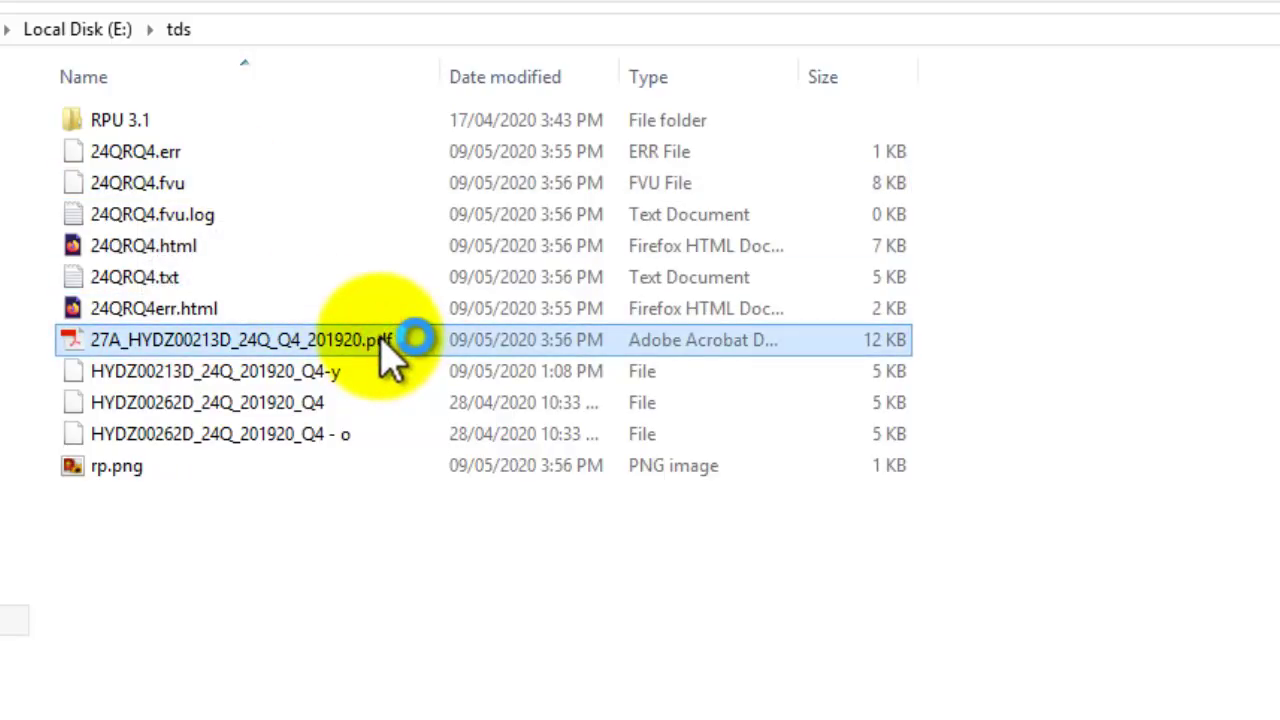
double_click(383, 340)
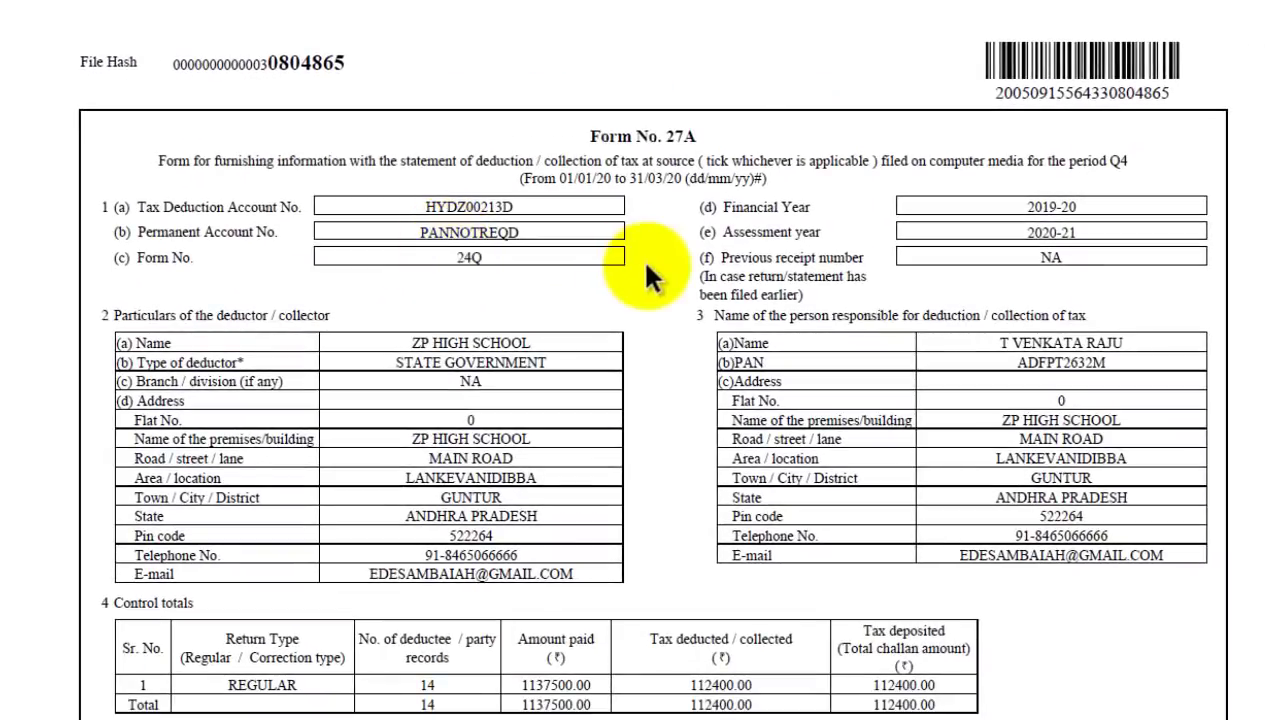
scroll(870, 390, "down", 5)
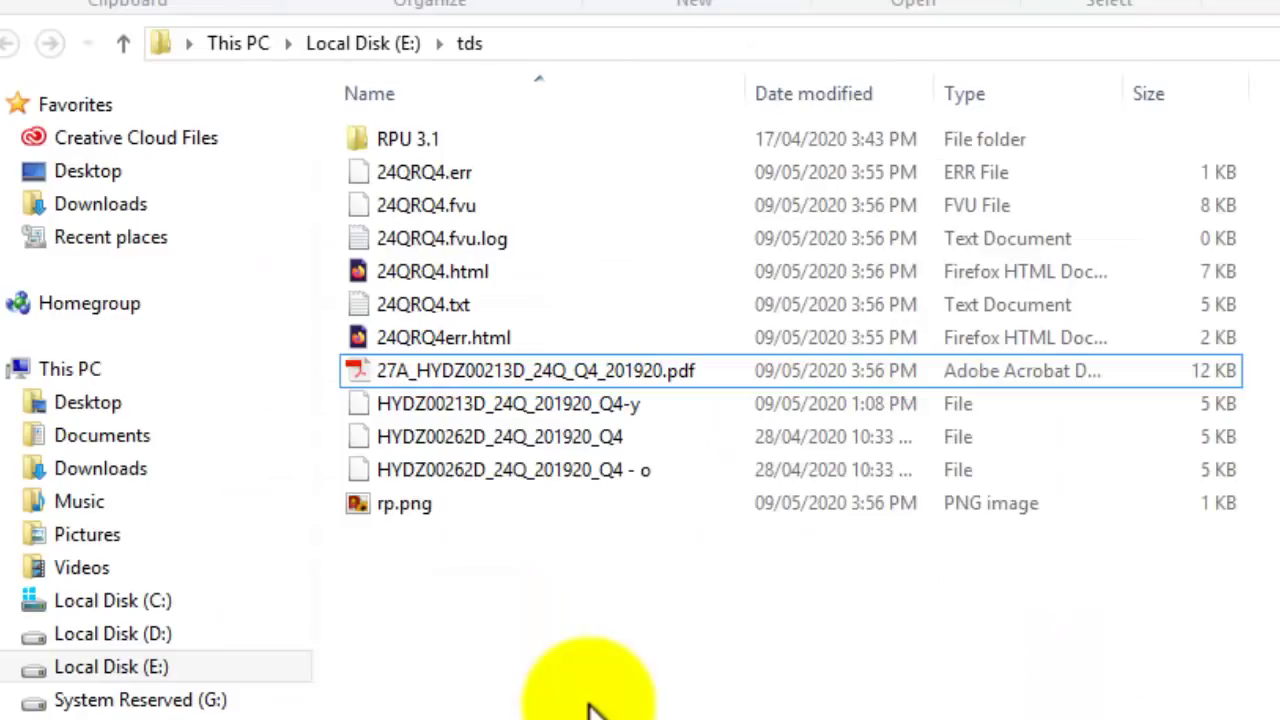
Compress 24QRQ4.fvu into a zip archive named 24QRQ4.zip in the tds folder.
left_click(480, 207)
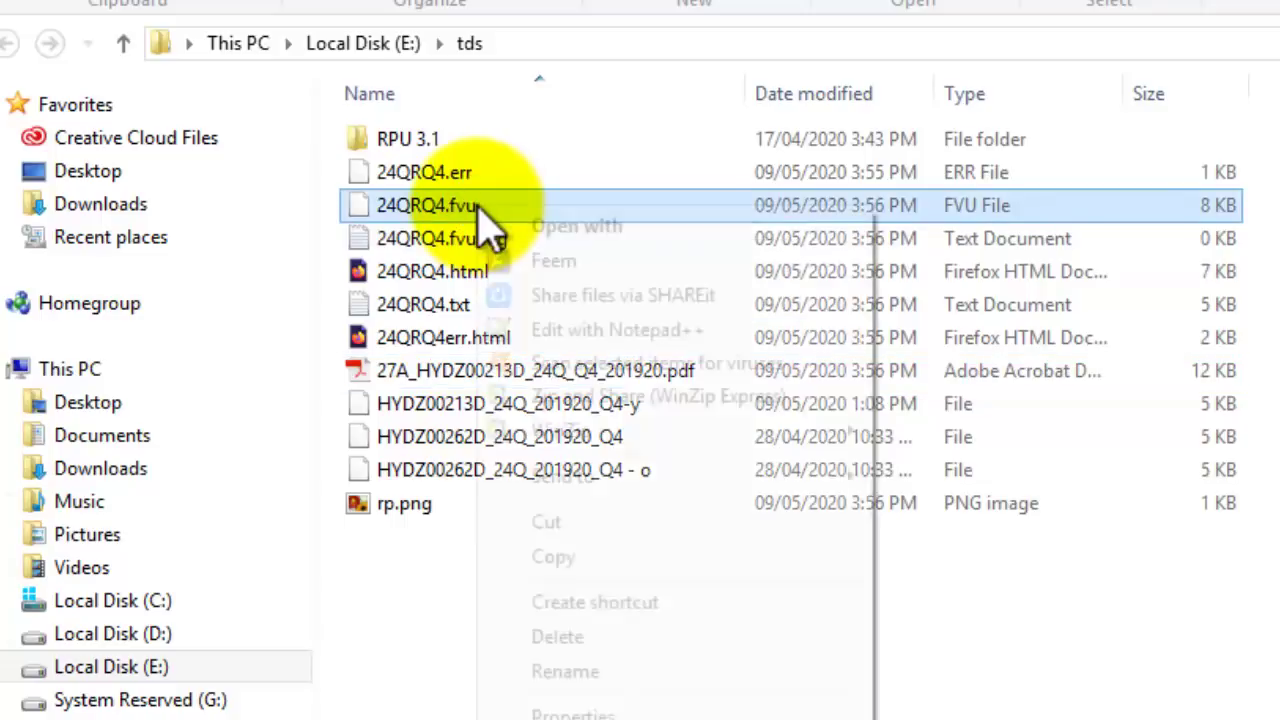
right_click(478, 210)
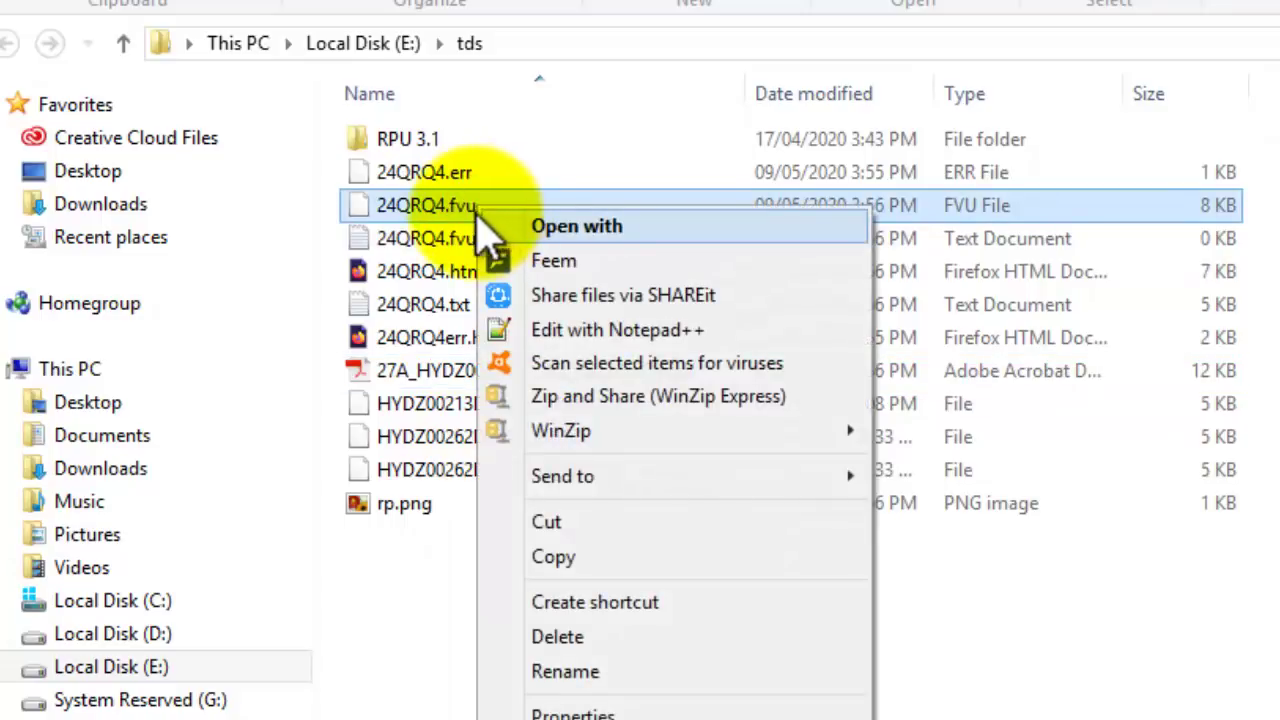
right_click(427, 205)
left_click(638, 482)
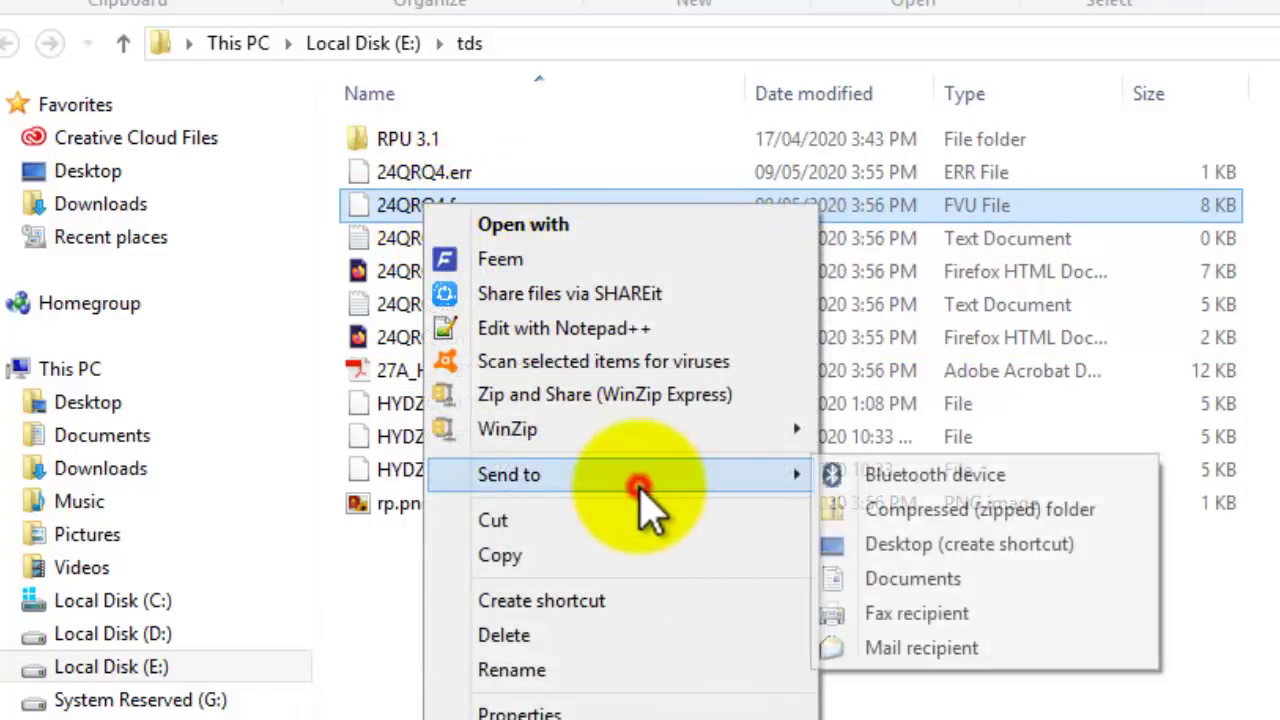
left_click(1075, 510)
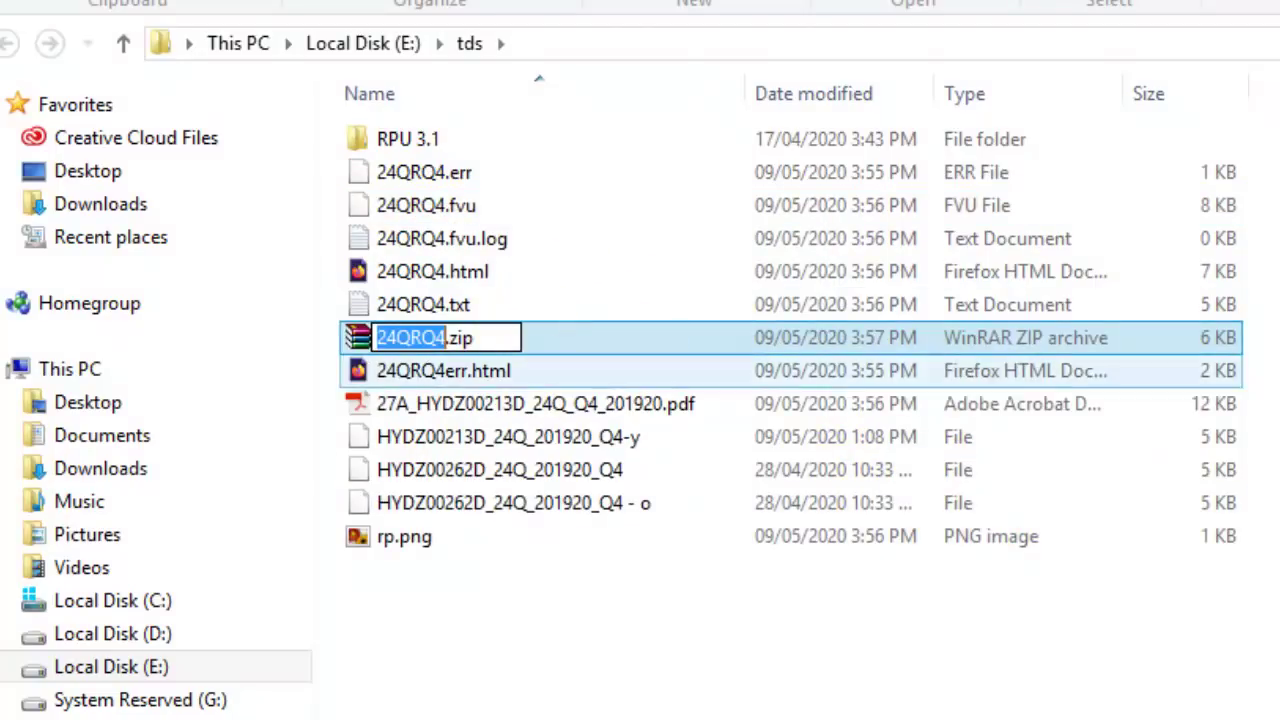
key("Return")
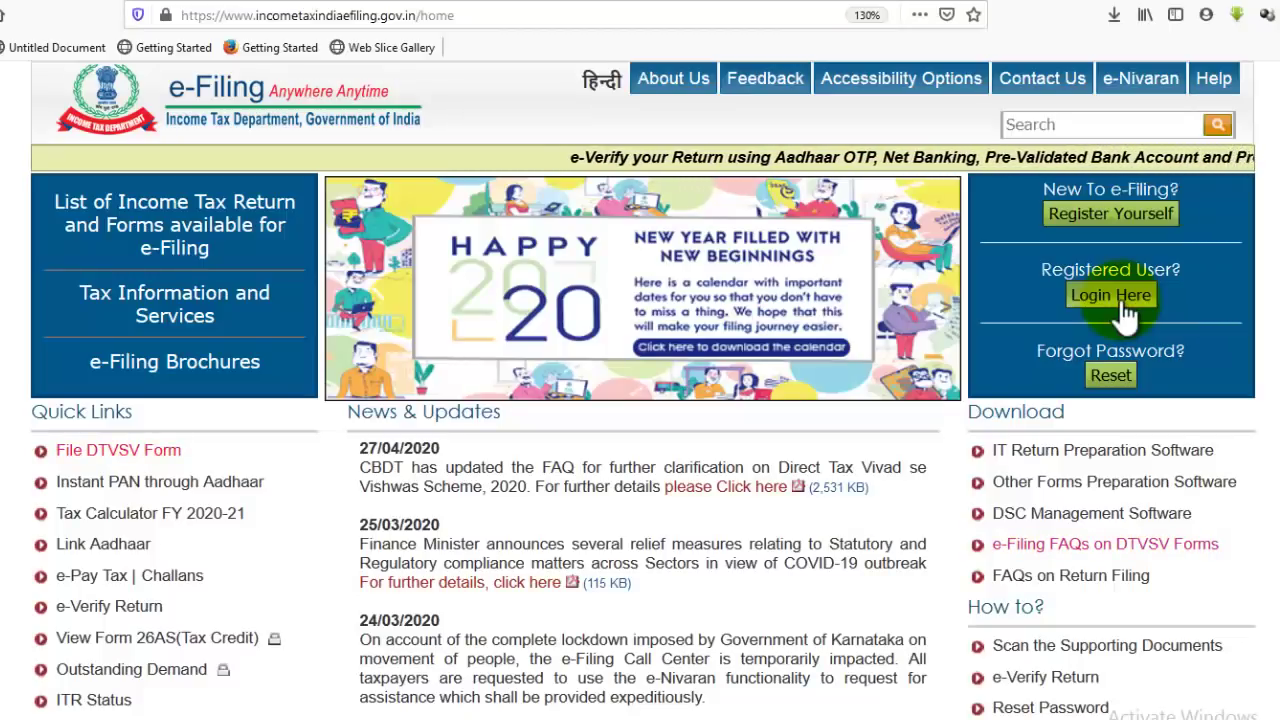
Log in to the Income Tax e-Filing portal as the tax deductor and open the TDS upload page.
left_click(1112, 296)
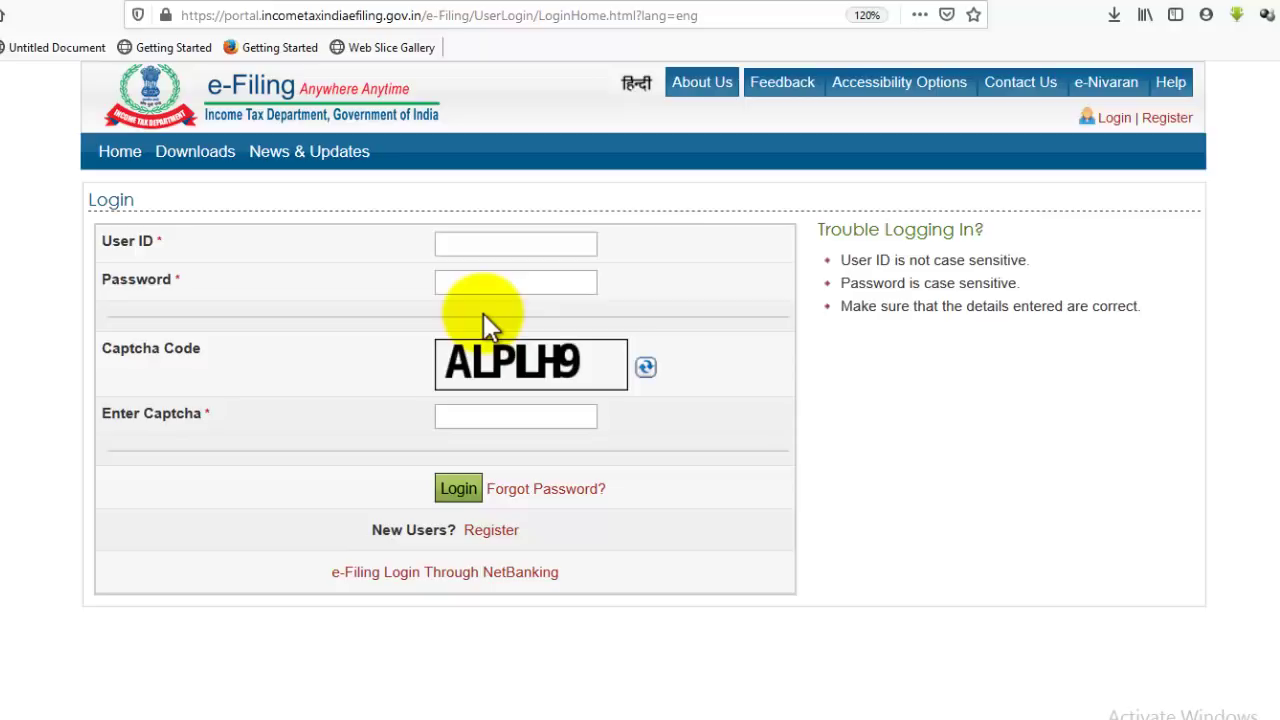
left_click(510, 241)
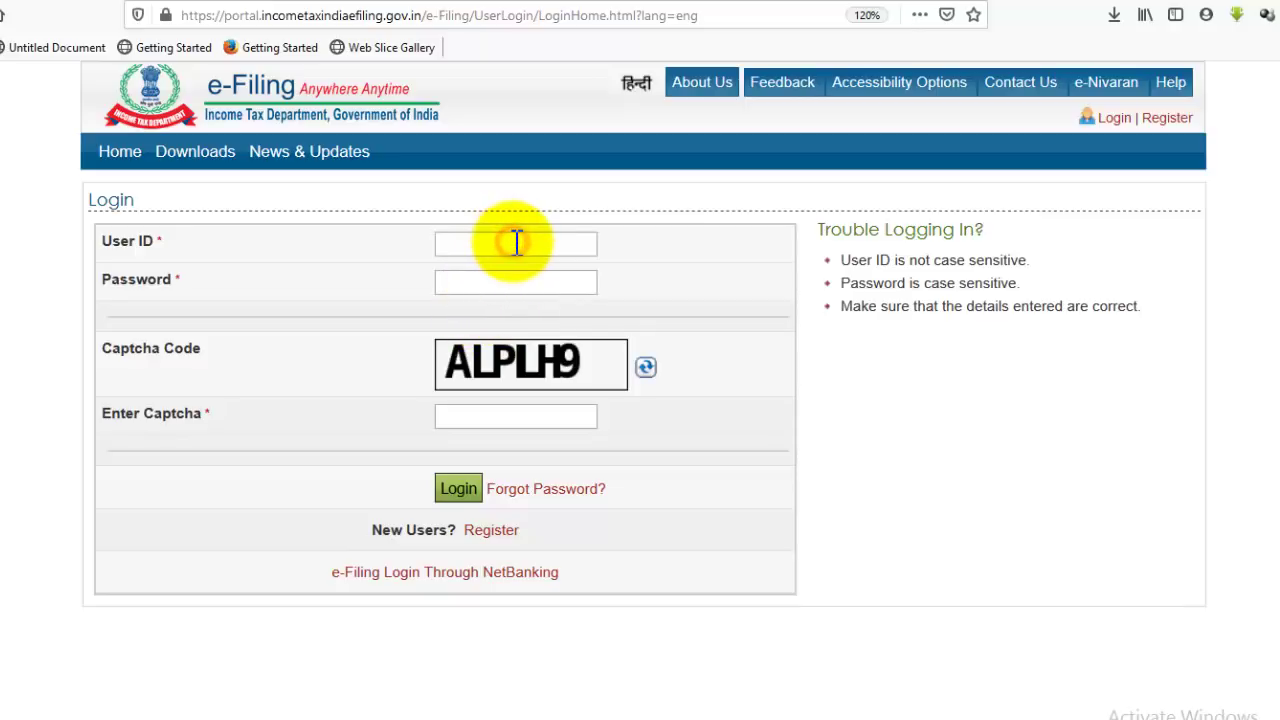
left_click(1275, 15)
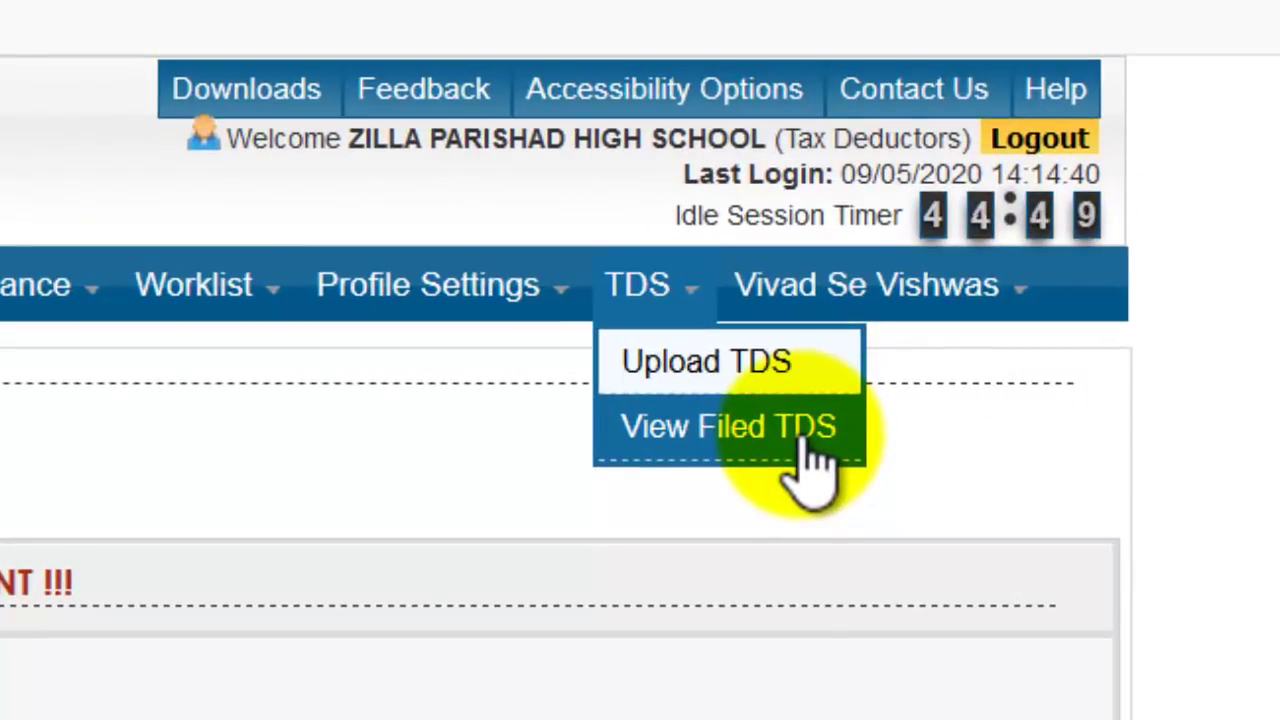
left_click(773, 372)
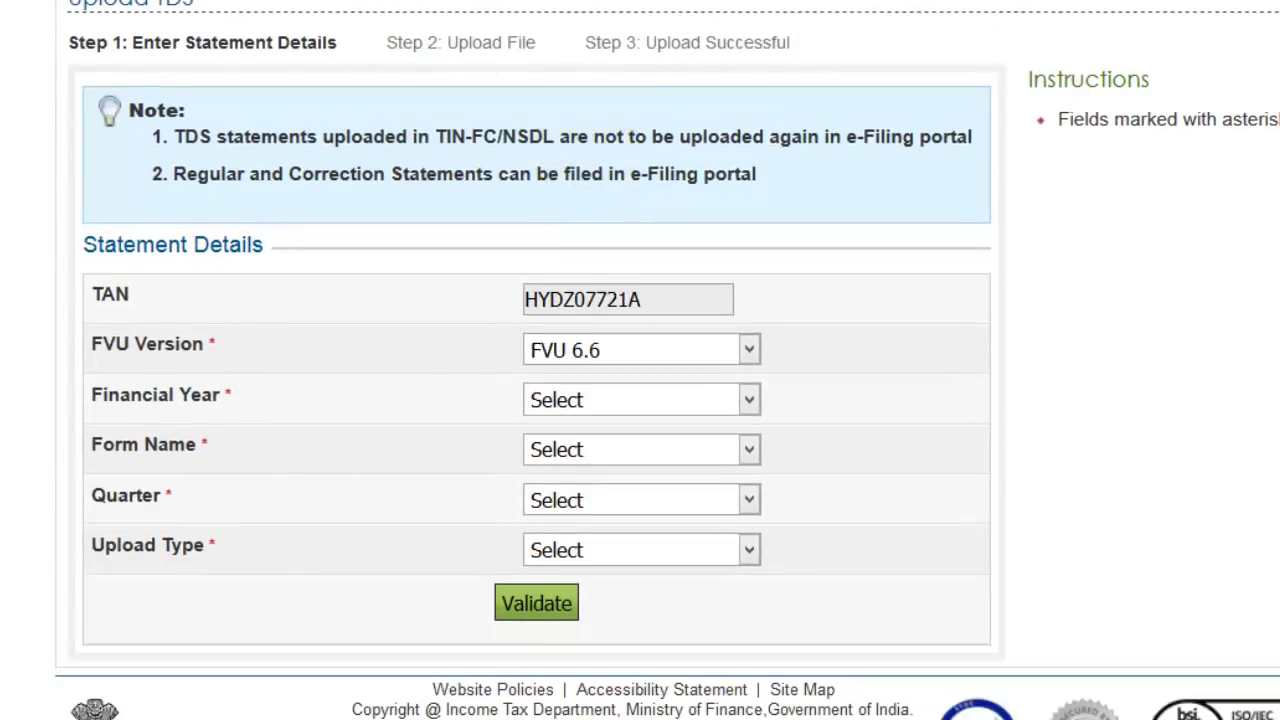
Switch to the tds folder and reopen the Form 27A PDF to check the statement details.
mouse_move(354, 719)
left_click(521, 719)
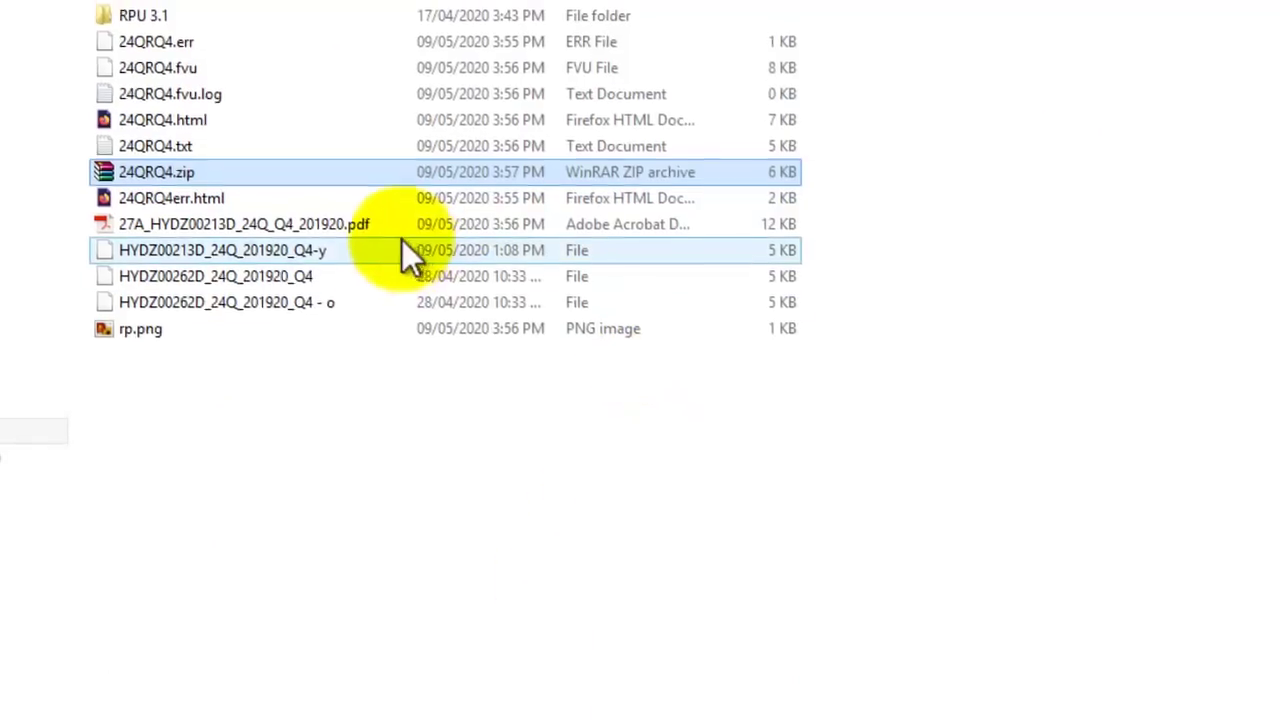
left_click(278, 224)
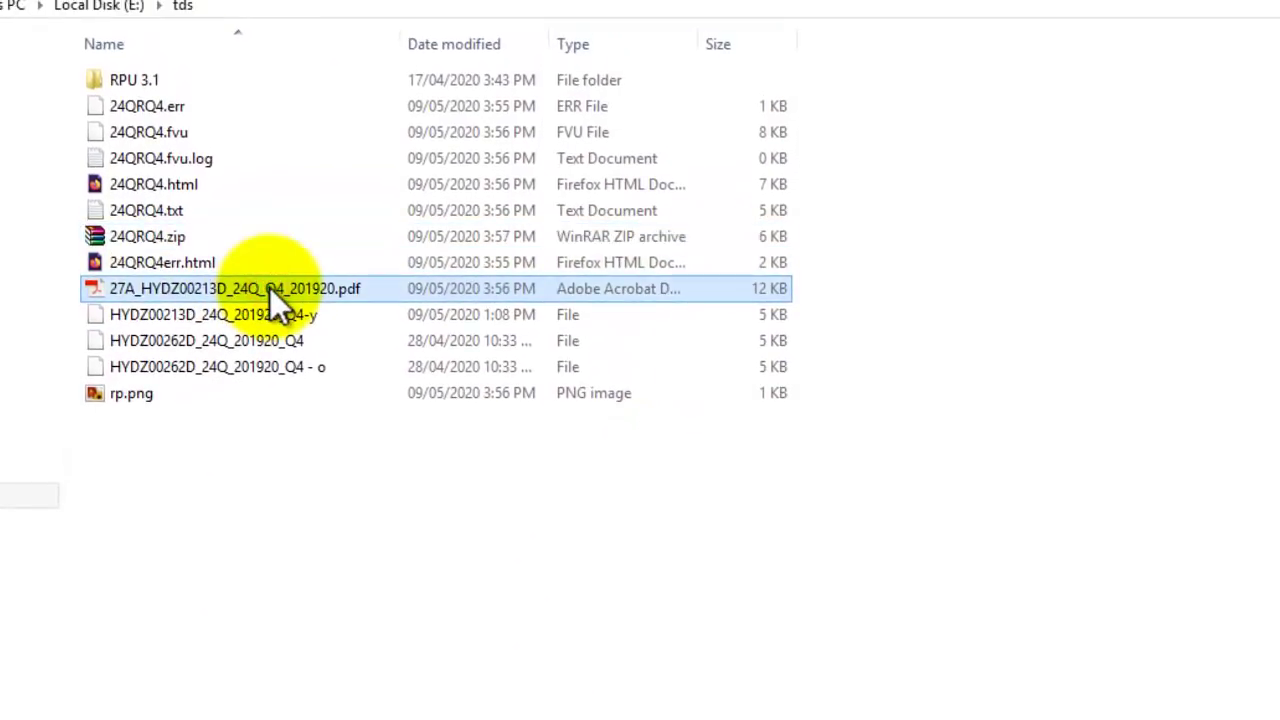
double_click(270, 288)
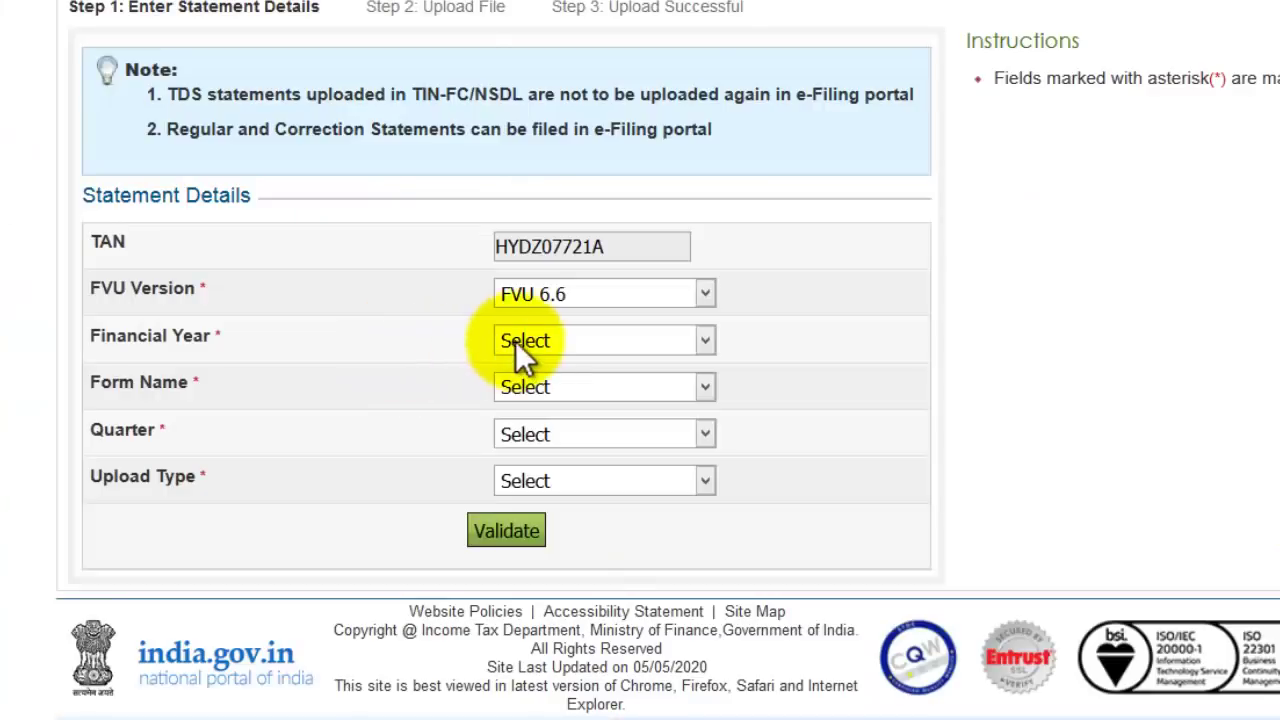
Set the statement details to financial year 2019-20, Form No. 24Q, quarter Q4 and upload type Regular, and validate them.
left_click(517, 340)
left_click(568, 6)
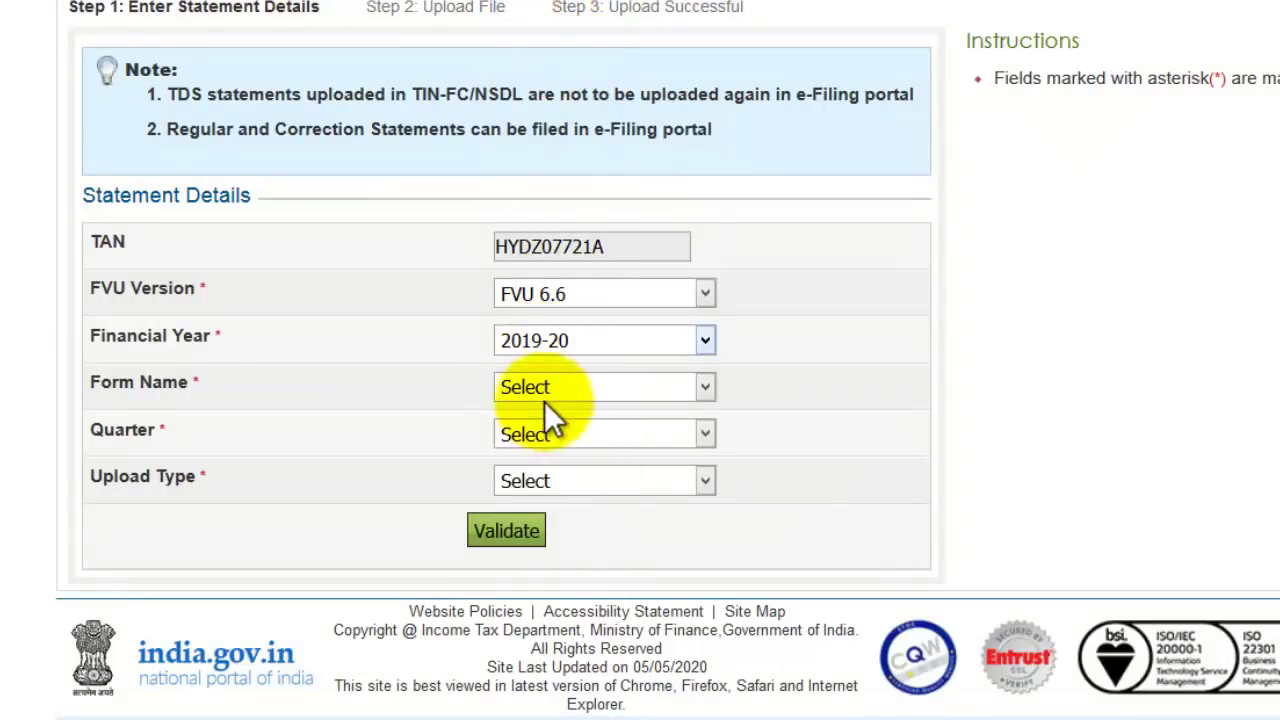
left_click(541, 387)
left_click(602, 454)
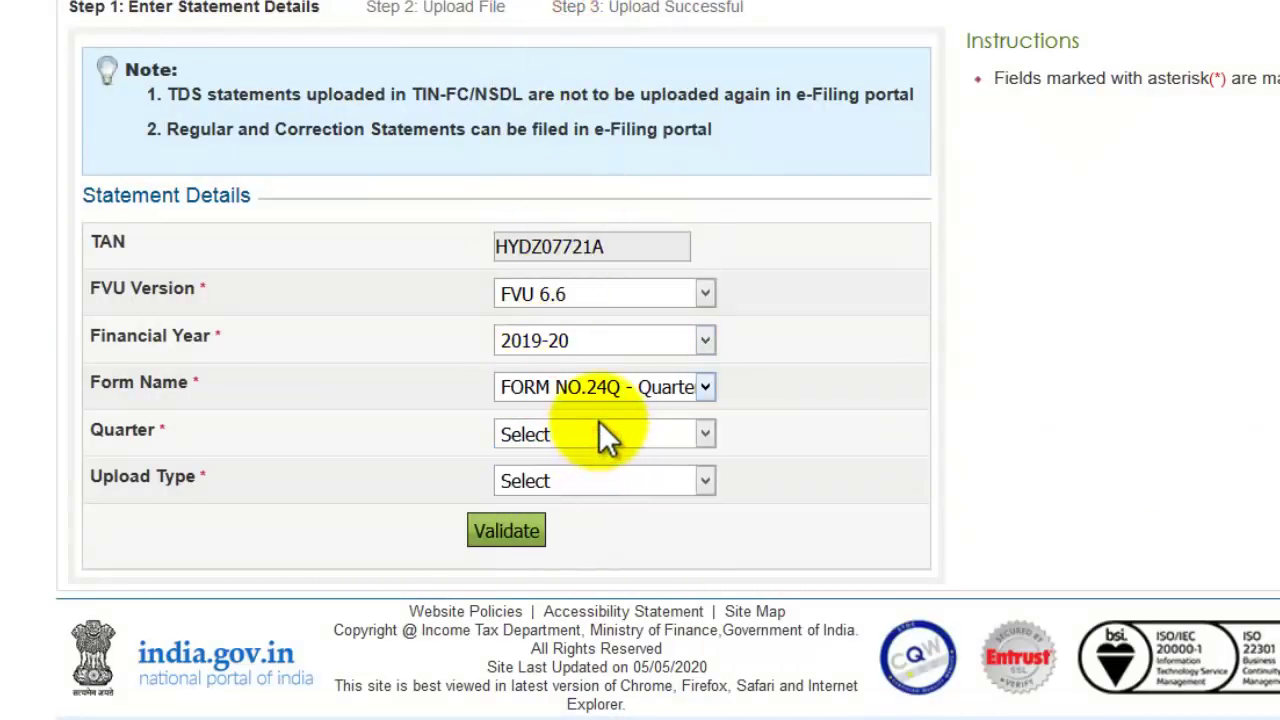
left_click(599, 425)
left_click(577, 600)
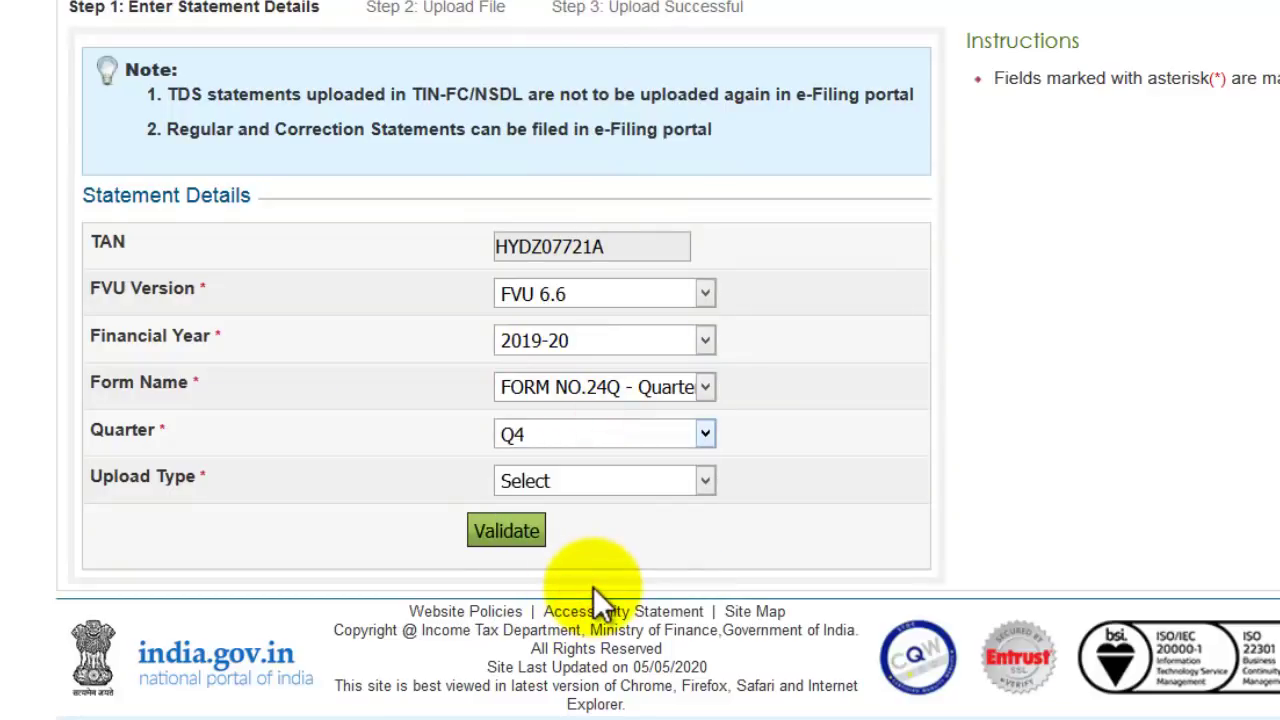
left_click(660, 481)
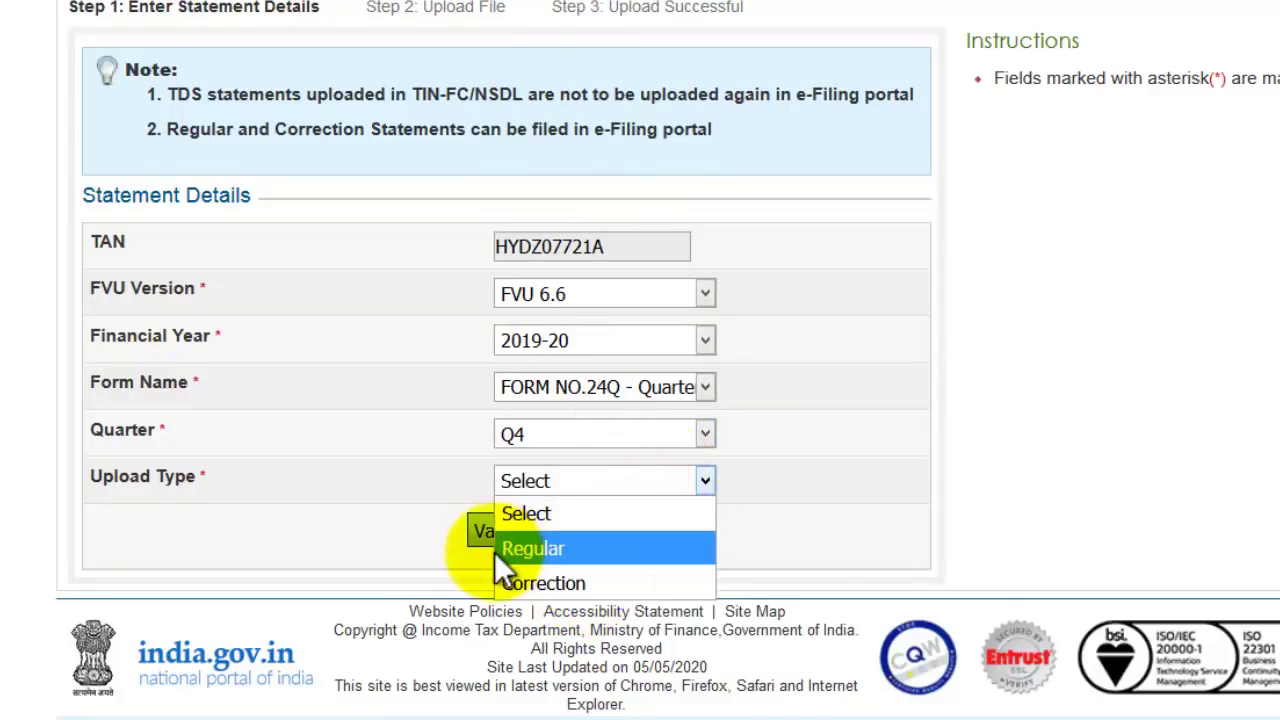
left_click(612, 548)
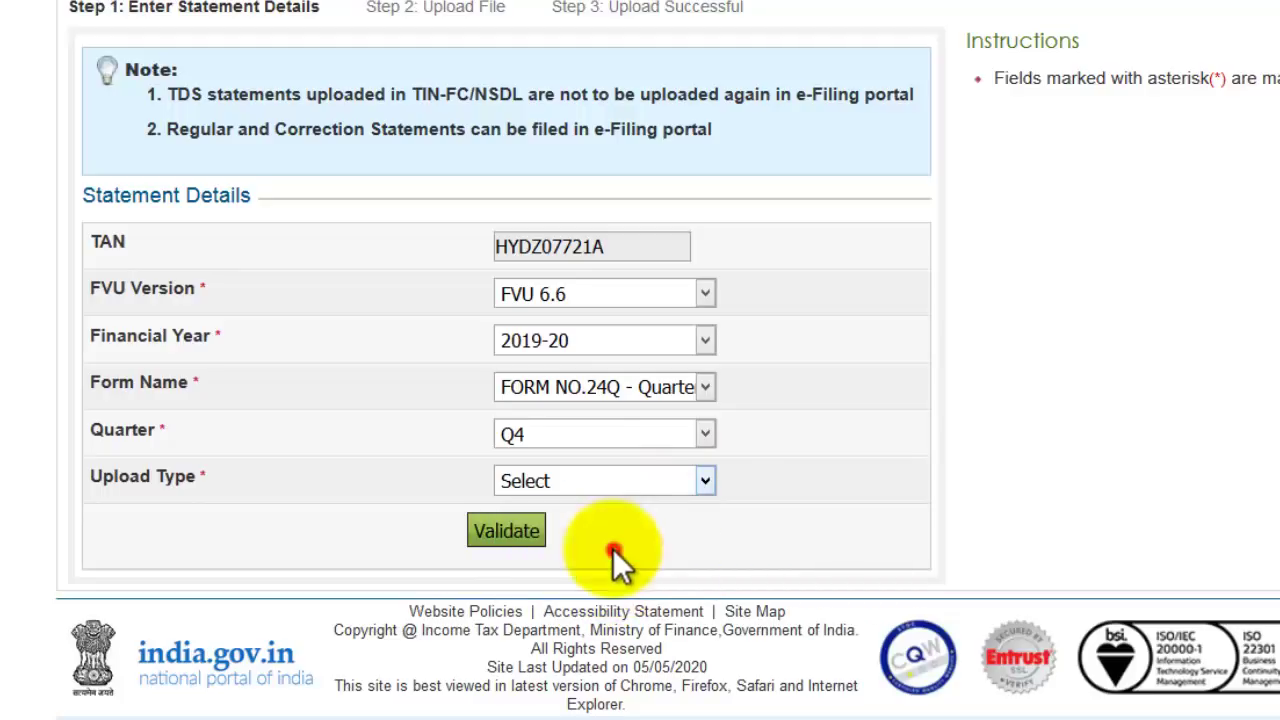
left_click(495, 532)
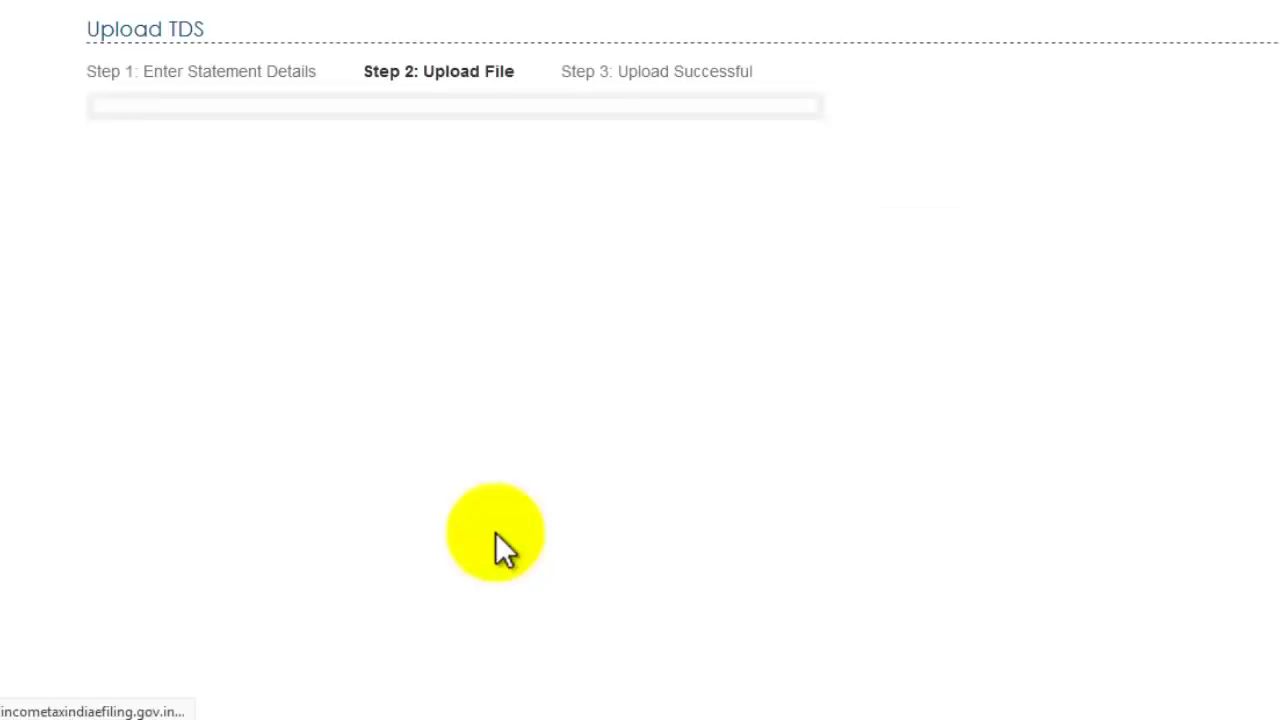
Switch to the tds folder and locate the 24QRQ4.zip archive for the upload.
left_click(165, 471)
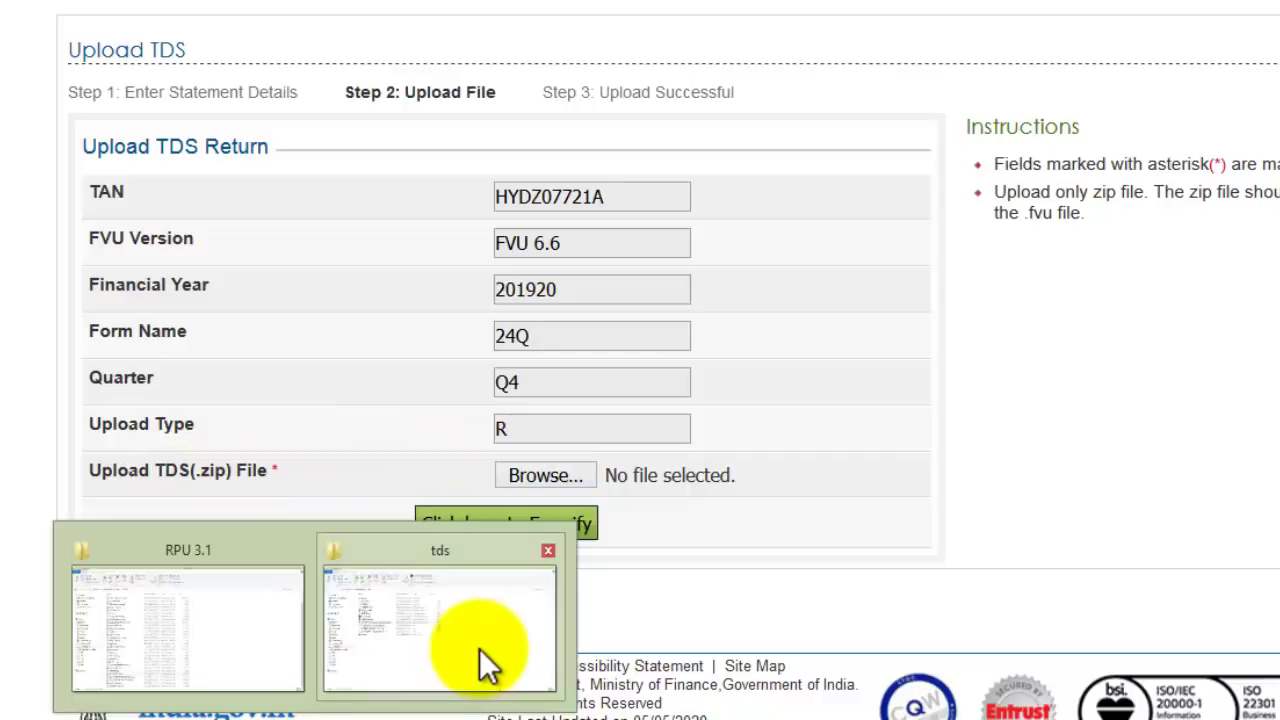
left_click(476, 650)
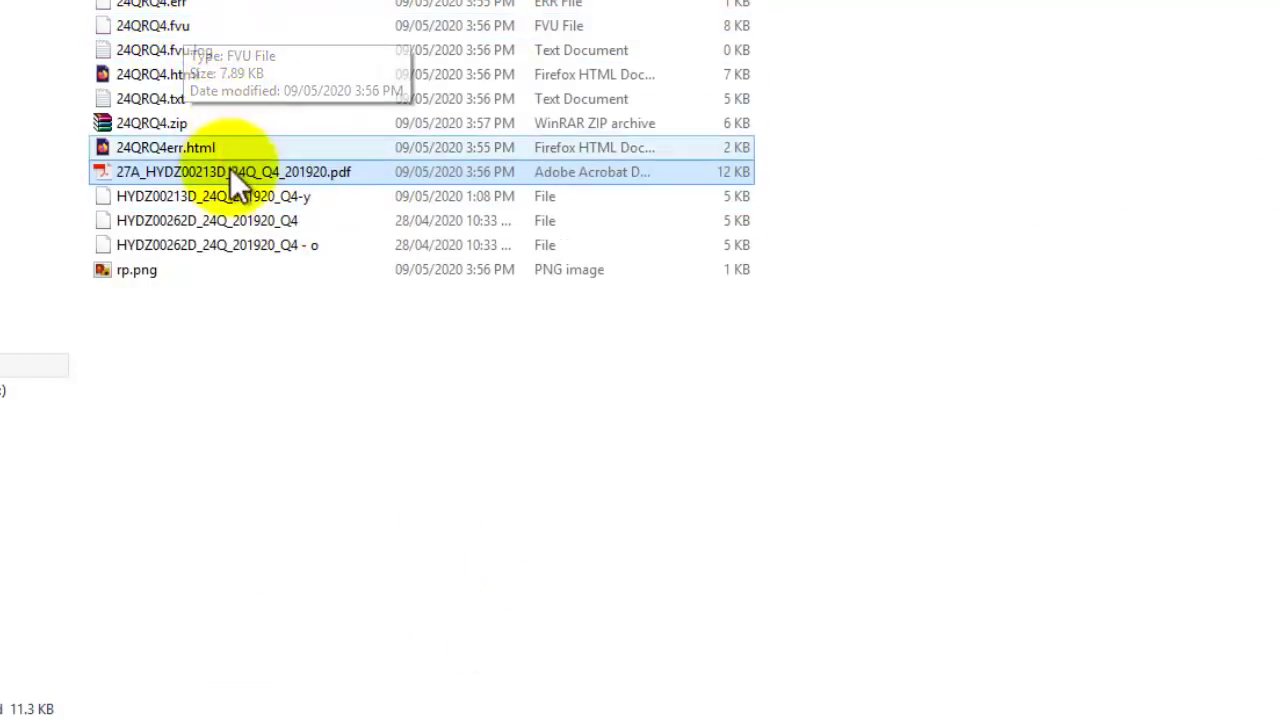
left_click(180, 126)
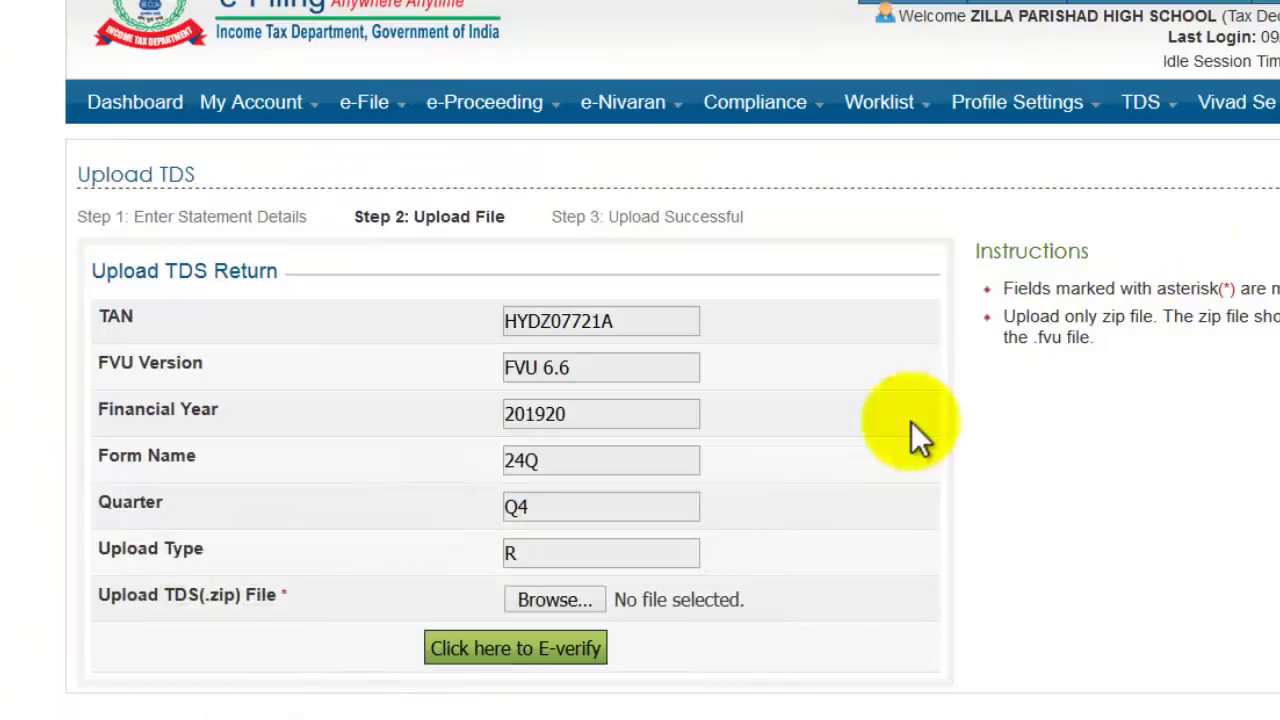
Browse for the TDS zip file on the upload page, and leave the page for the Dashboard.
left_click(569, 607)
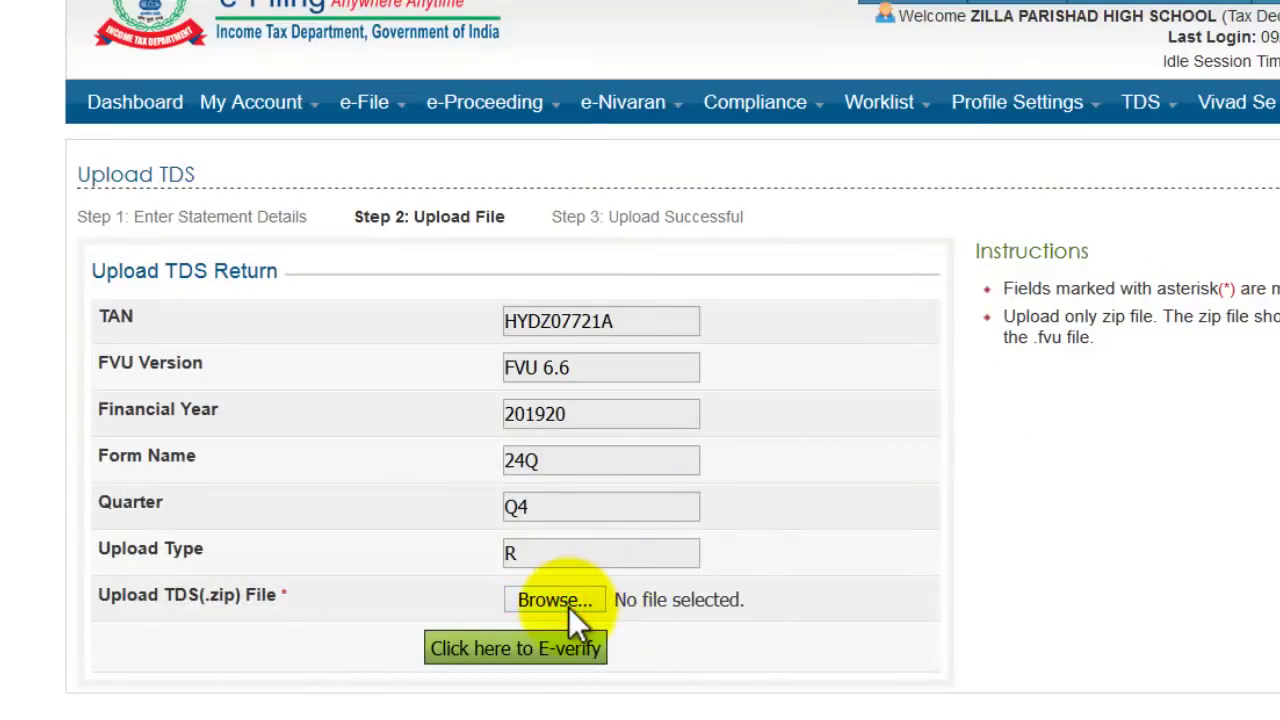
left_click(525, 403)
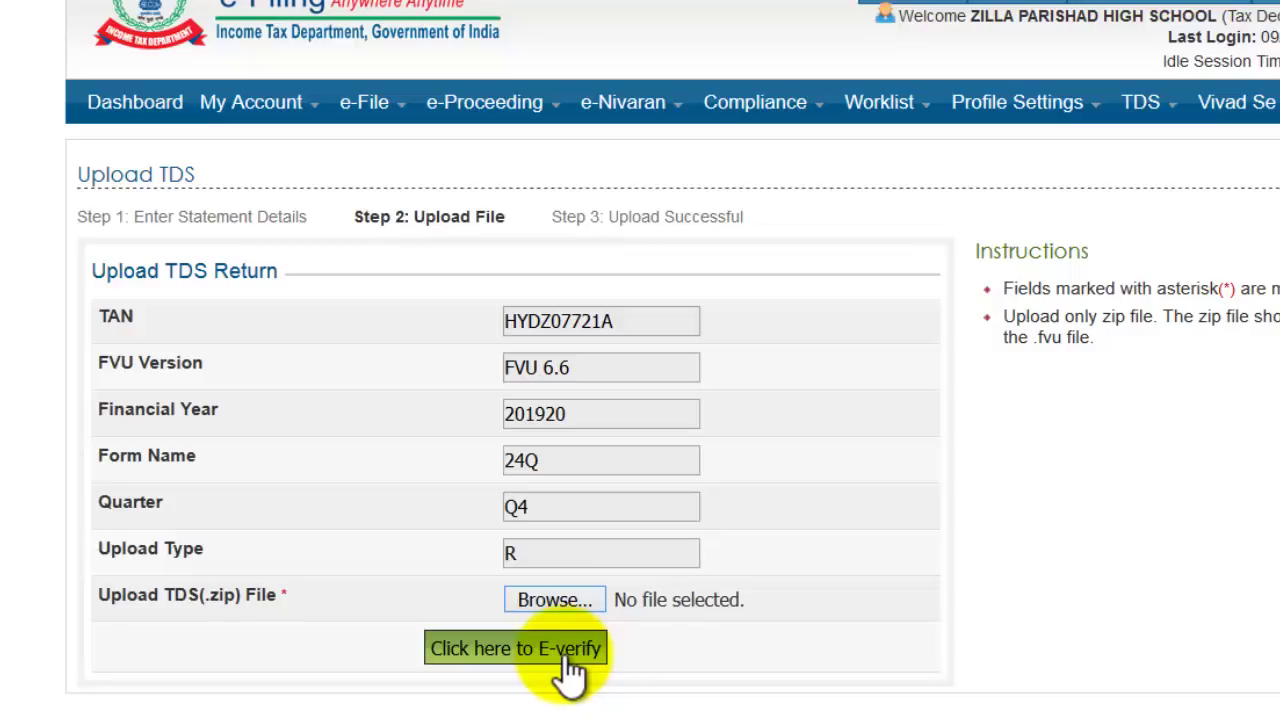
left_click(135, 104)
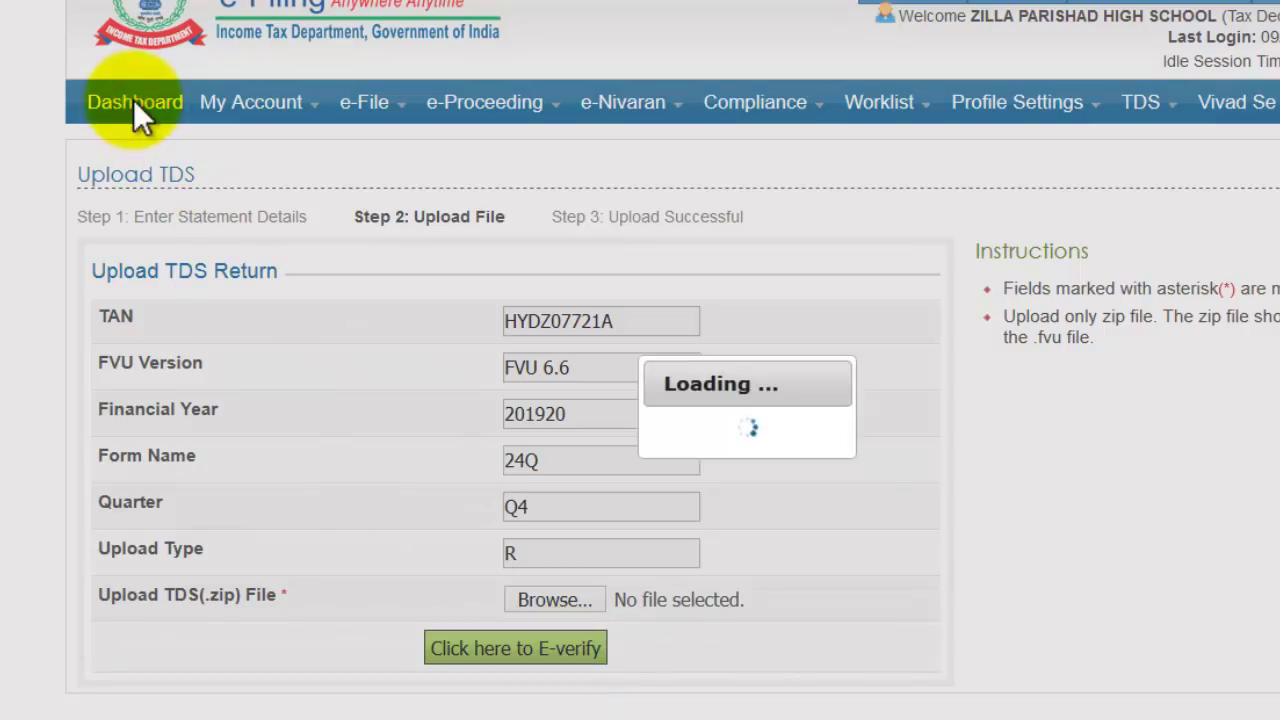